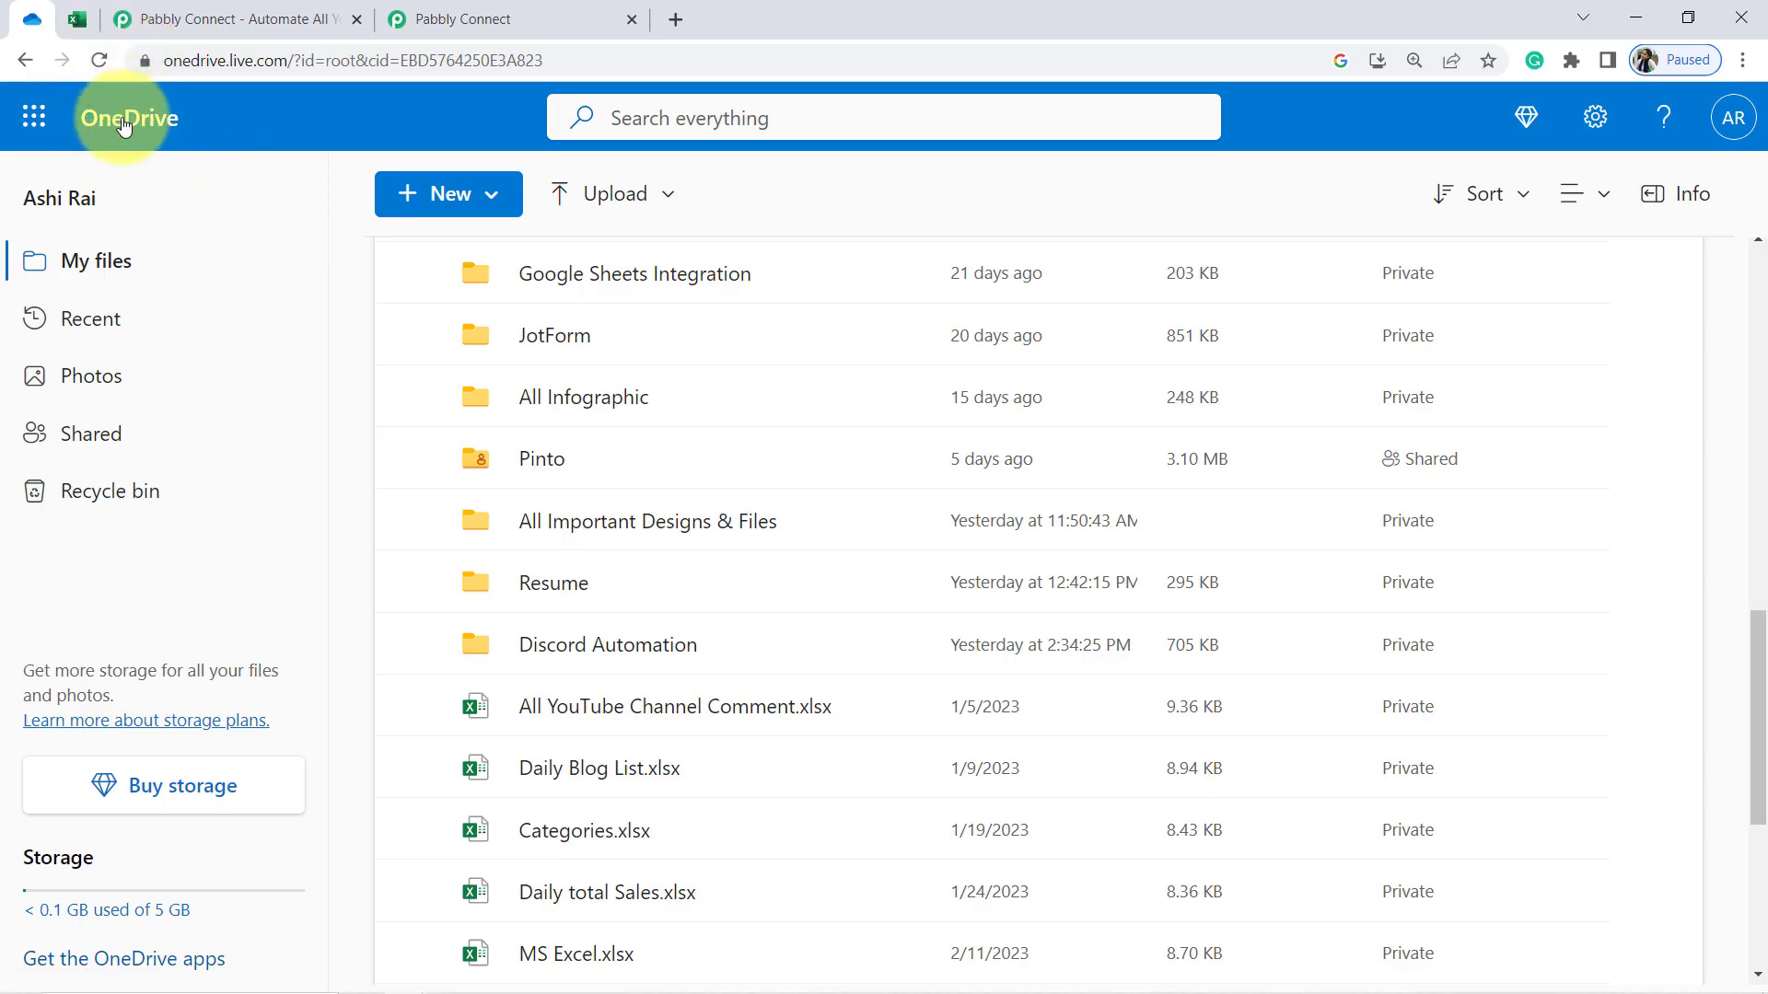
# Bring up the Files & Designs workbook with its File Name, File Link and Date of Upload headers
pyautogui.click(74, 18)
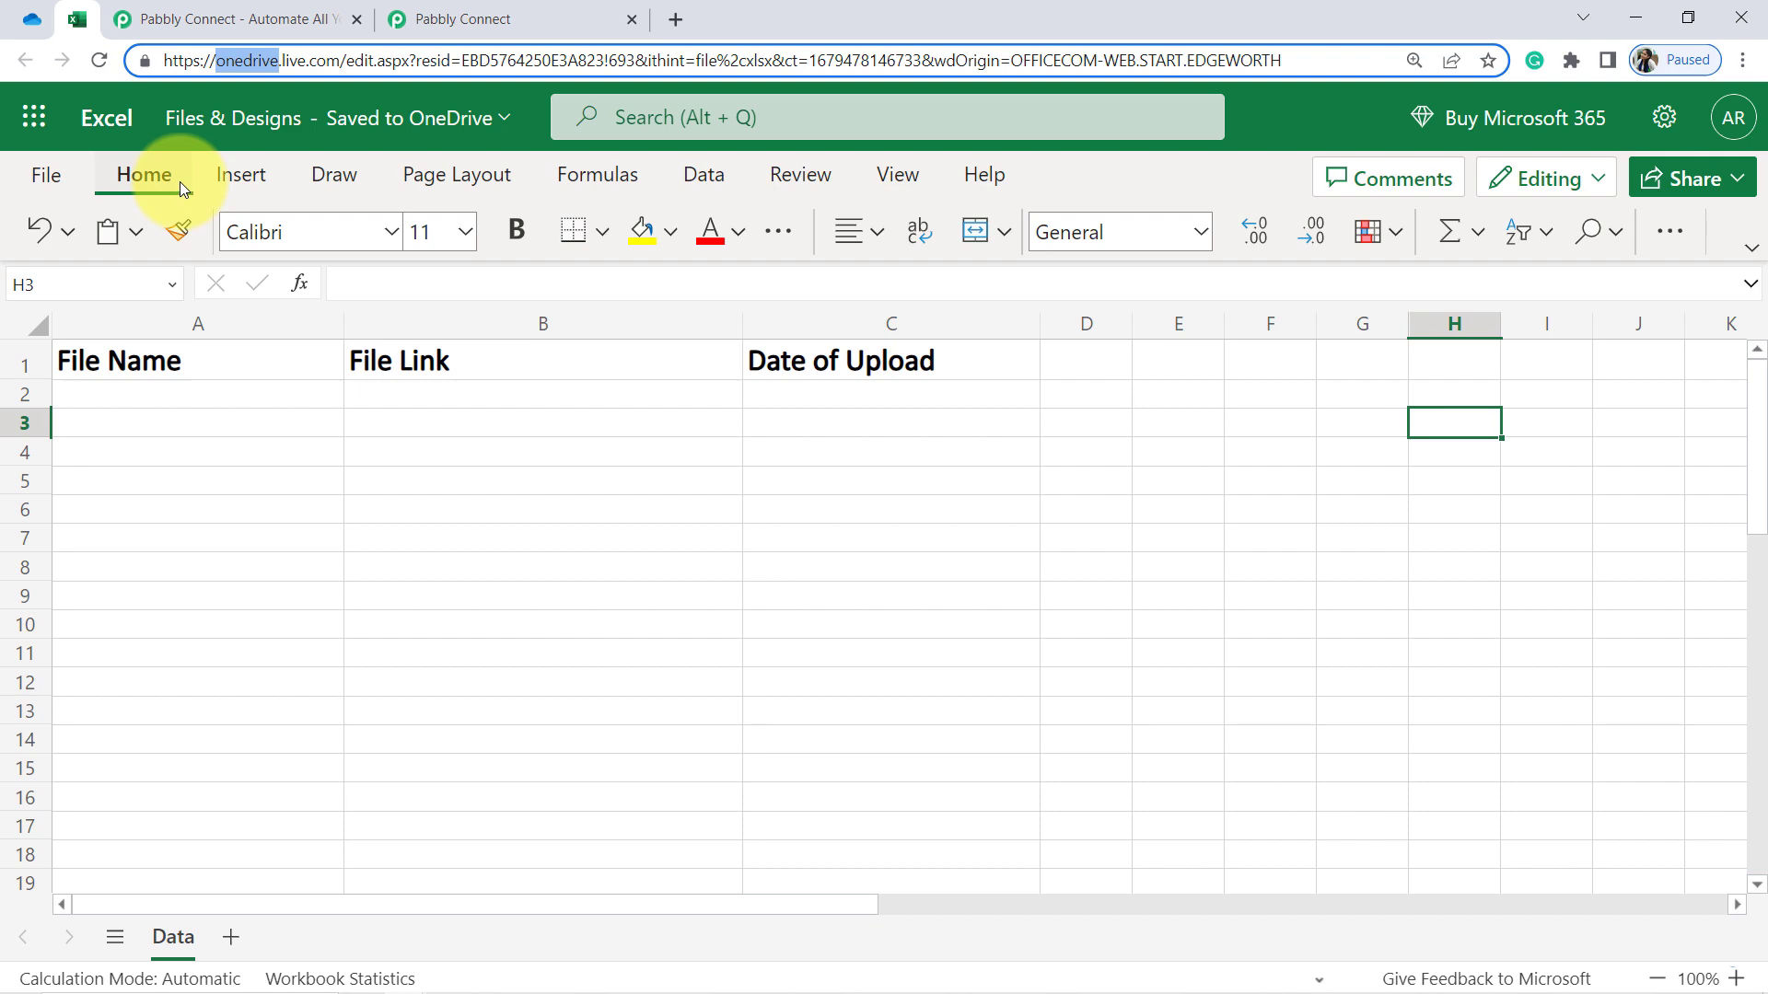
# Look over the Pabbly Connect product page, then settle on the dashboard showing 353 of 3000 tasks used
pyautogui.click(214, 18)
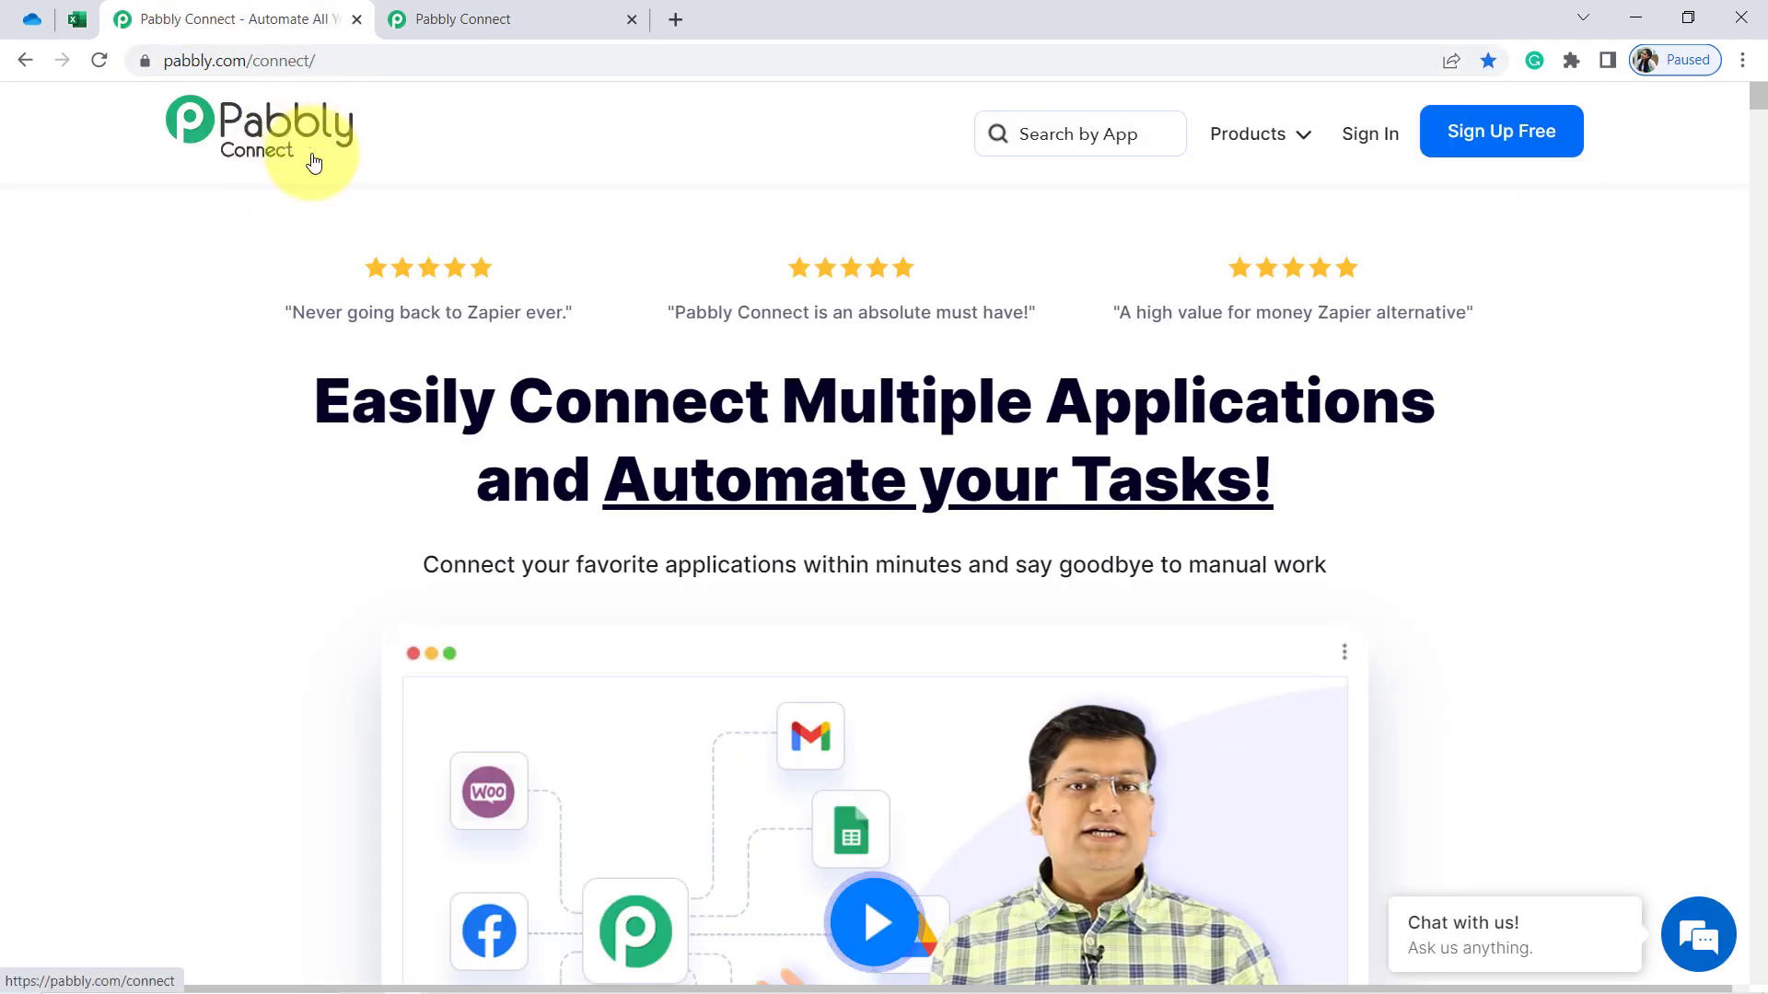
pyautogui.moveTo(376, 387); pyautogui.dragTo(1125, 482)
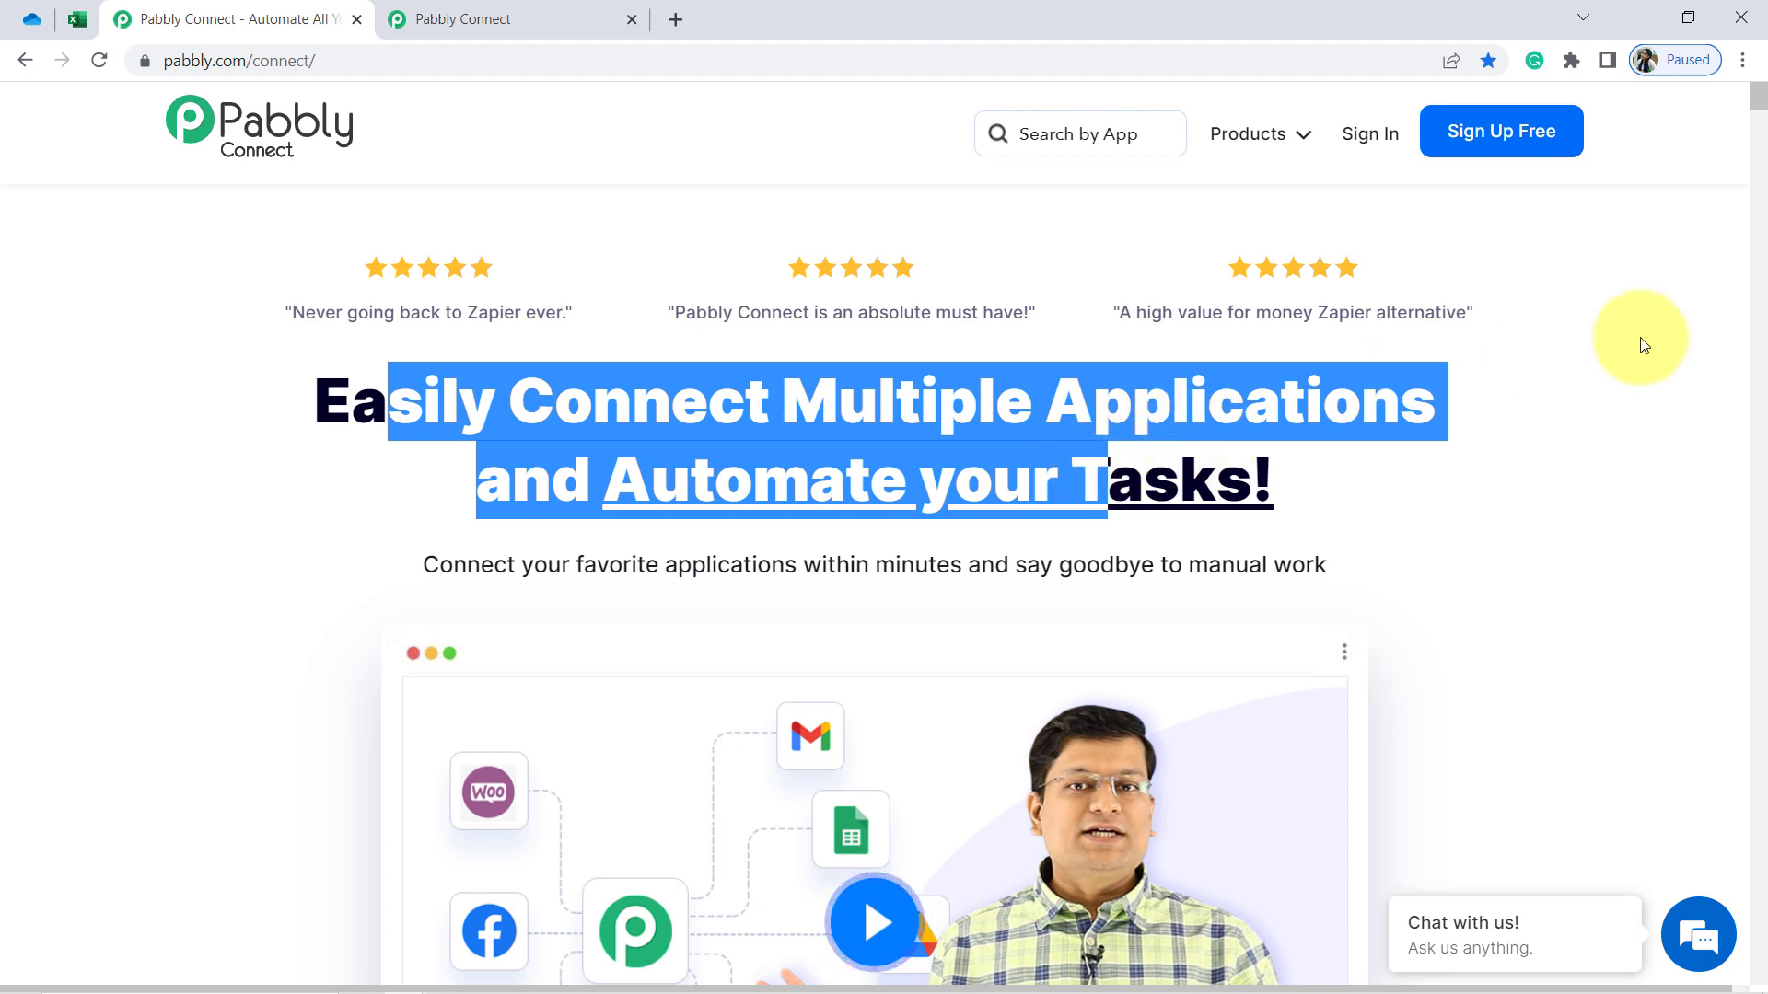
pyautogui.click(391, 11)
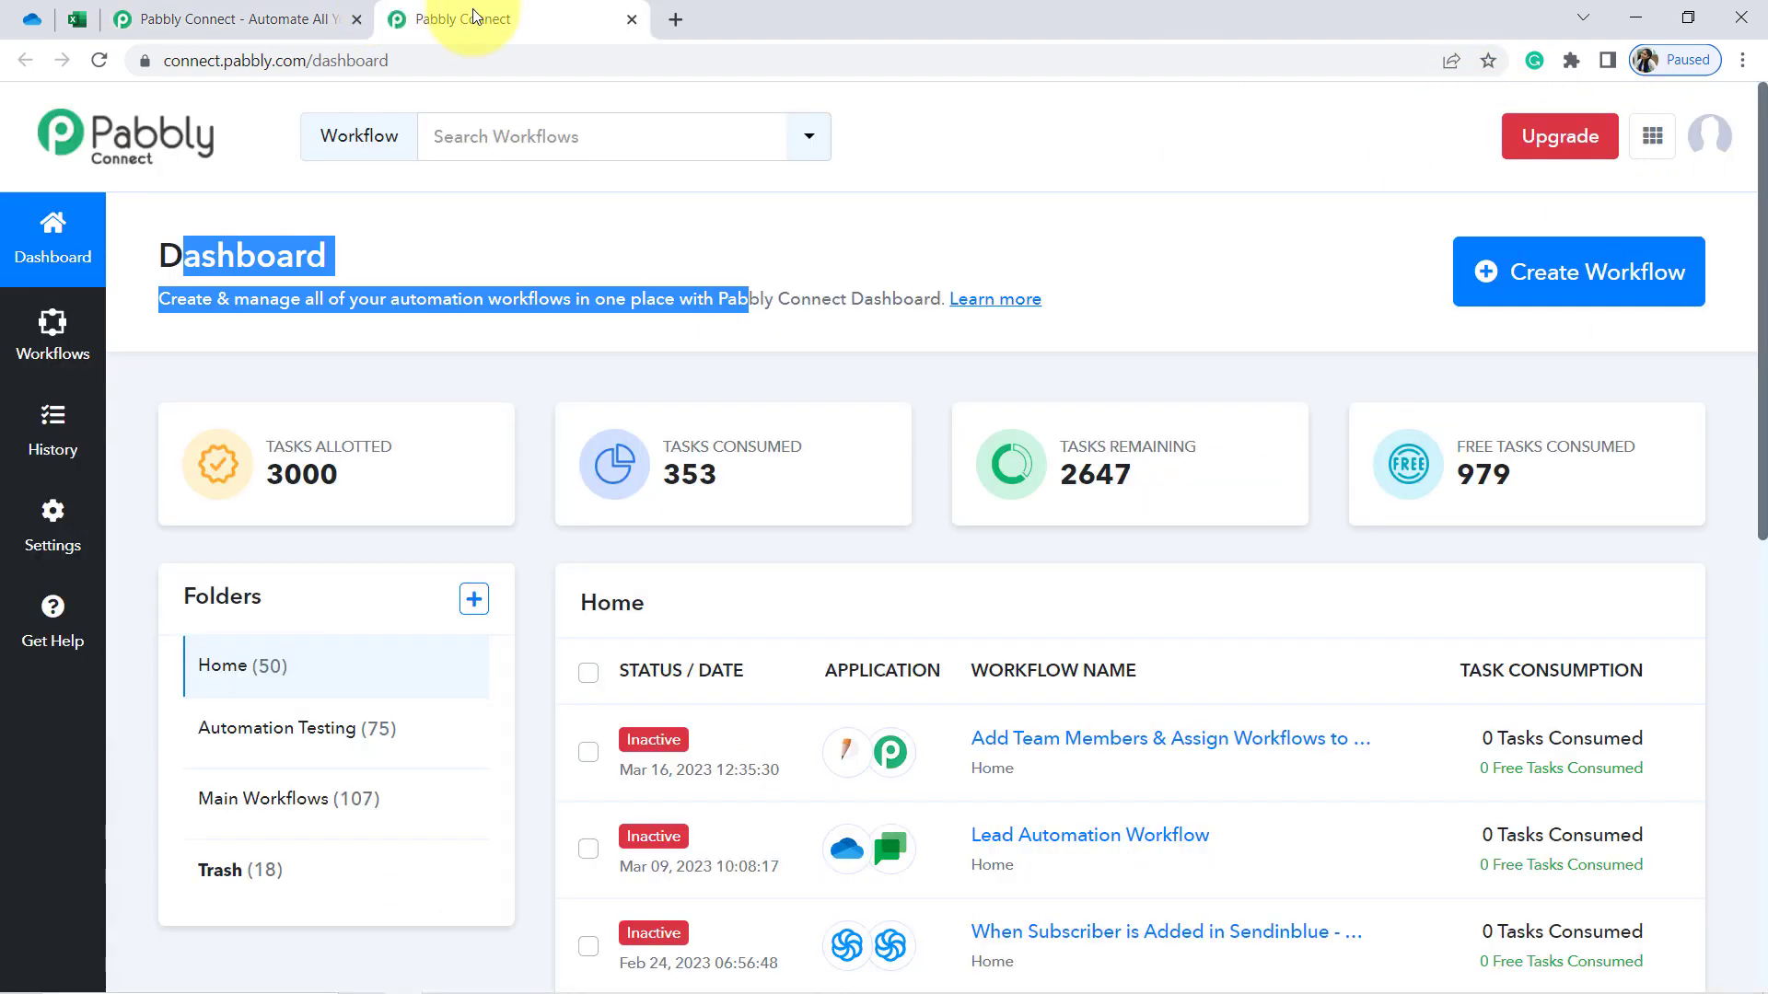
pyautogui.moveTo(201, 256); pyautogui.dragTo(812, 318)
pyautogui.click(184, 9)
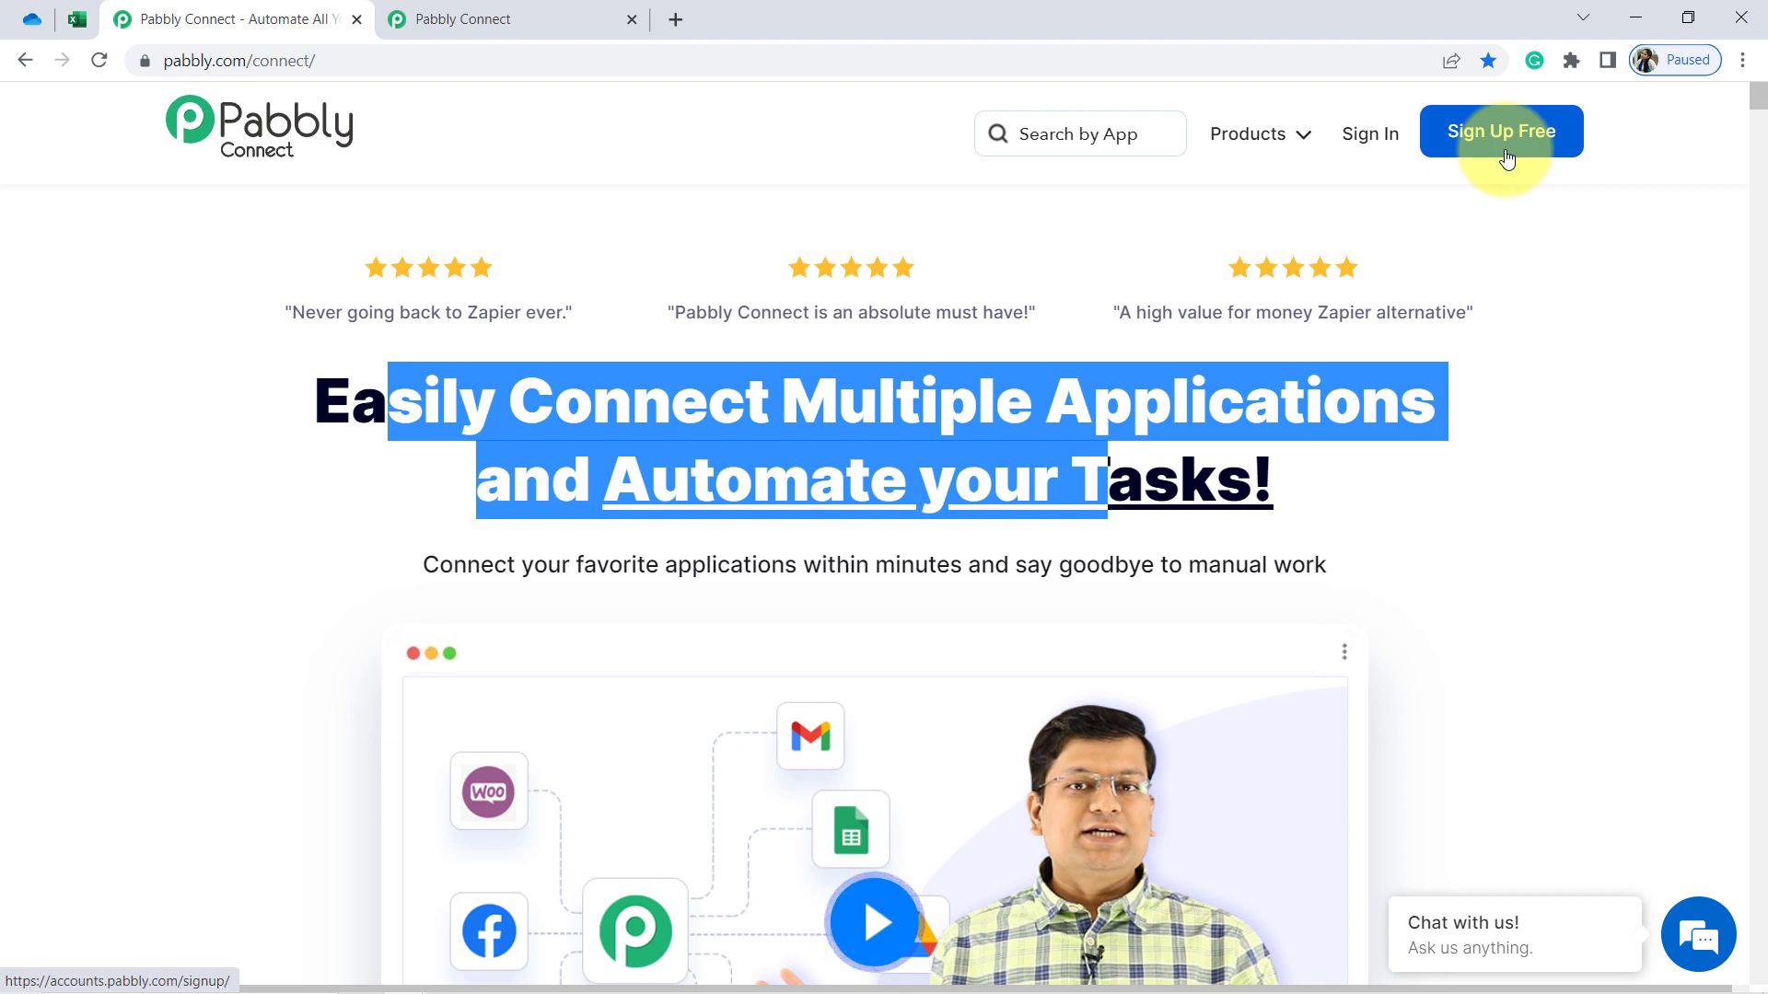
pyautogui.click(516, 16)
pyautogui.click(322, 261)
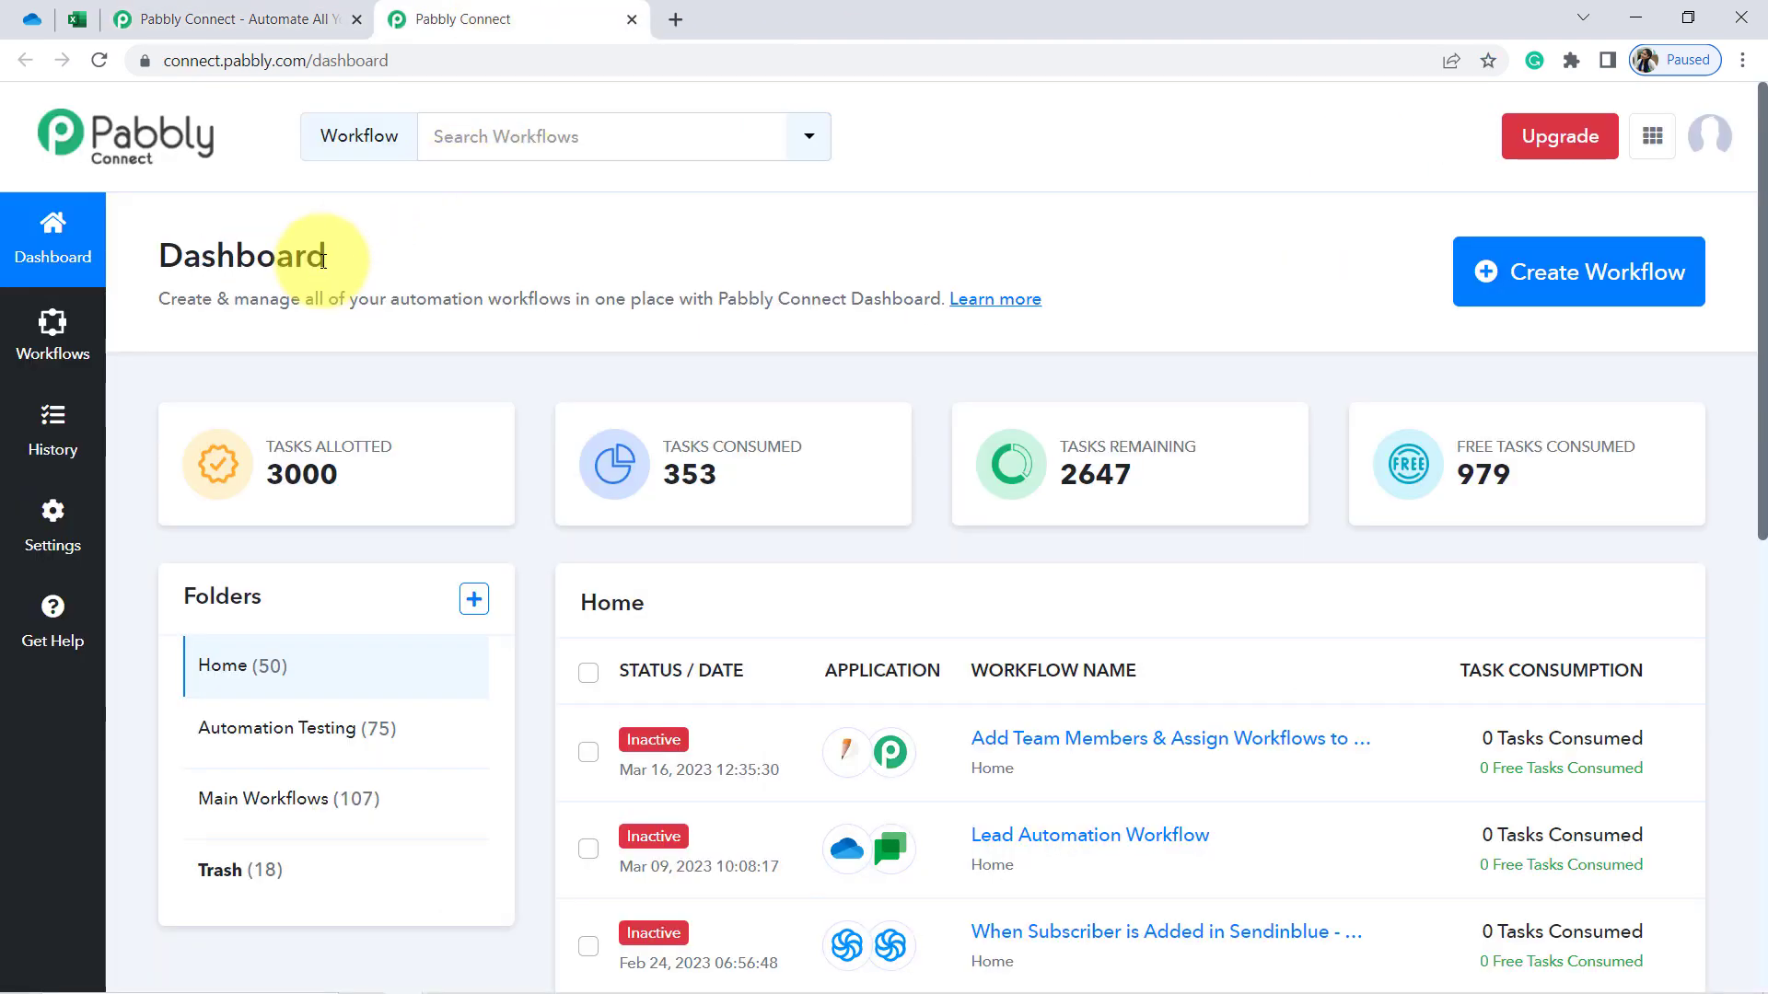
# Create a workflow named 'When File is Uploaded on OneDrive - Add same File Link in MS Excel'
pyautogui.click(1586, 282)
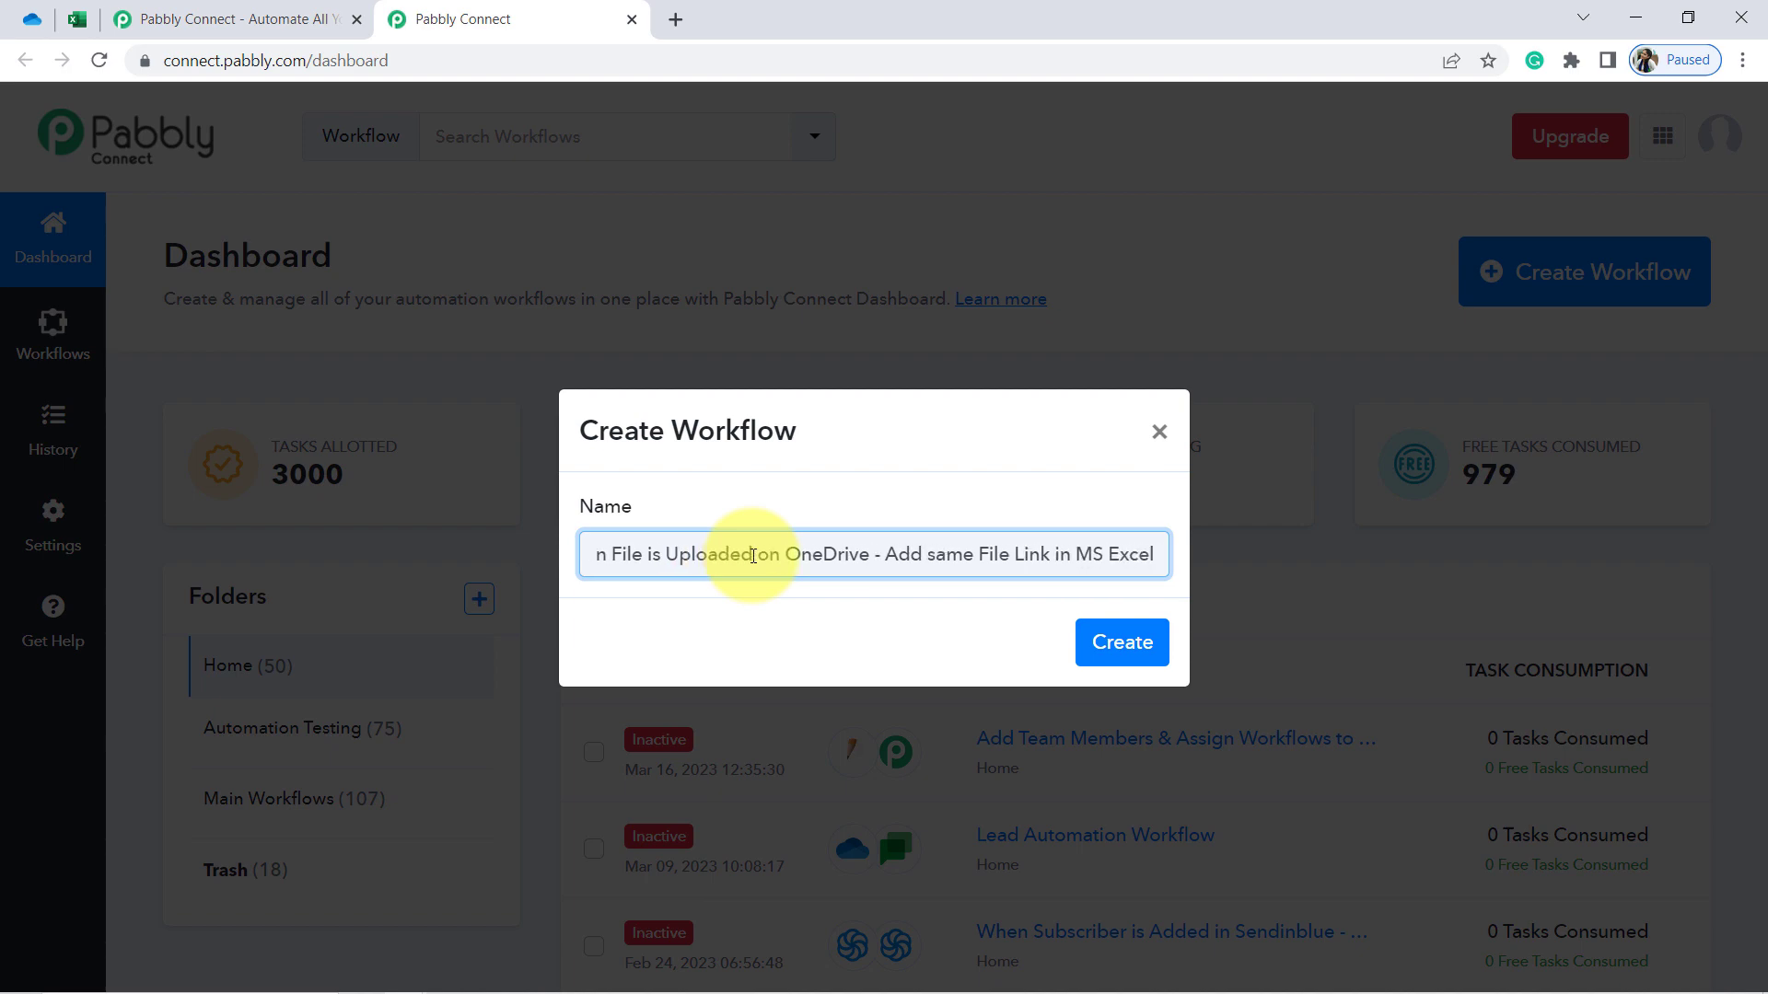
pyautogui.press('Return')
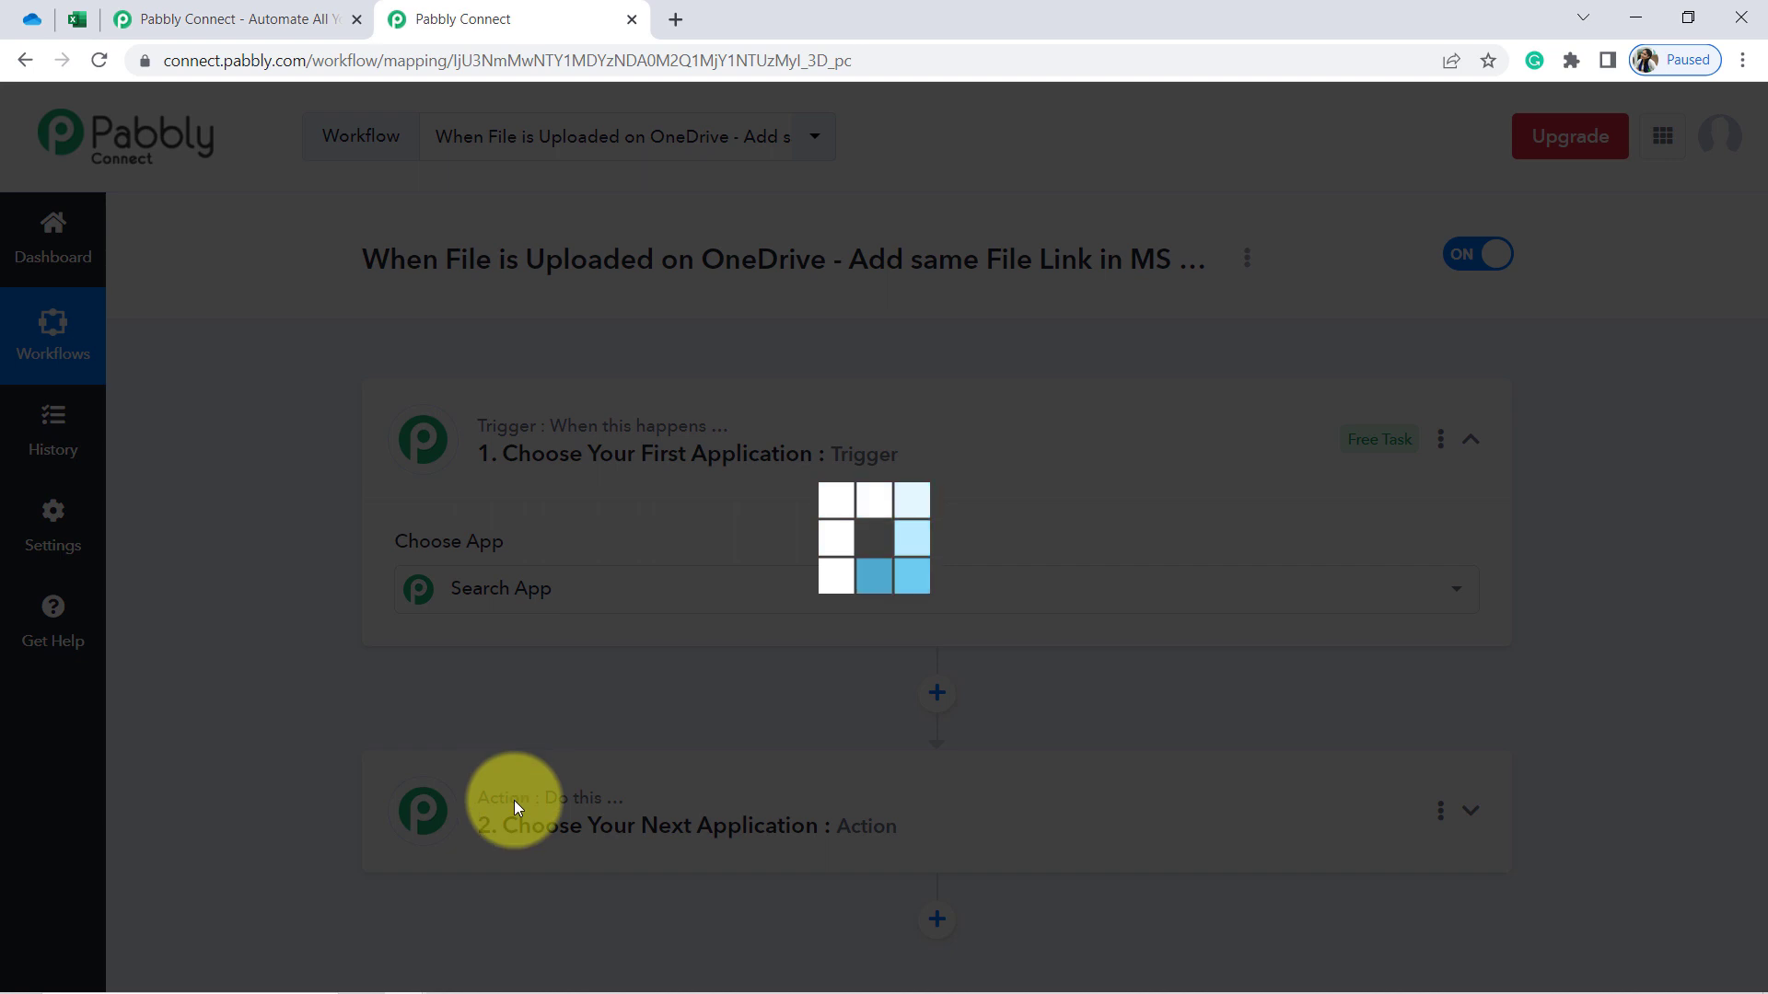
# Search 'onedri' in the trigger step and choose Microsoft OneDrive as the trigger app
pyautogui.click(567, 567)
pyautogui.click(608, 460)
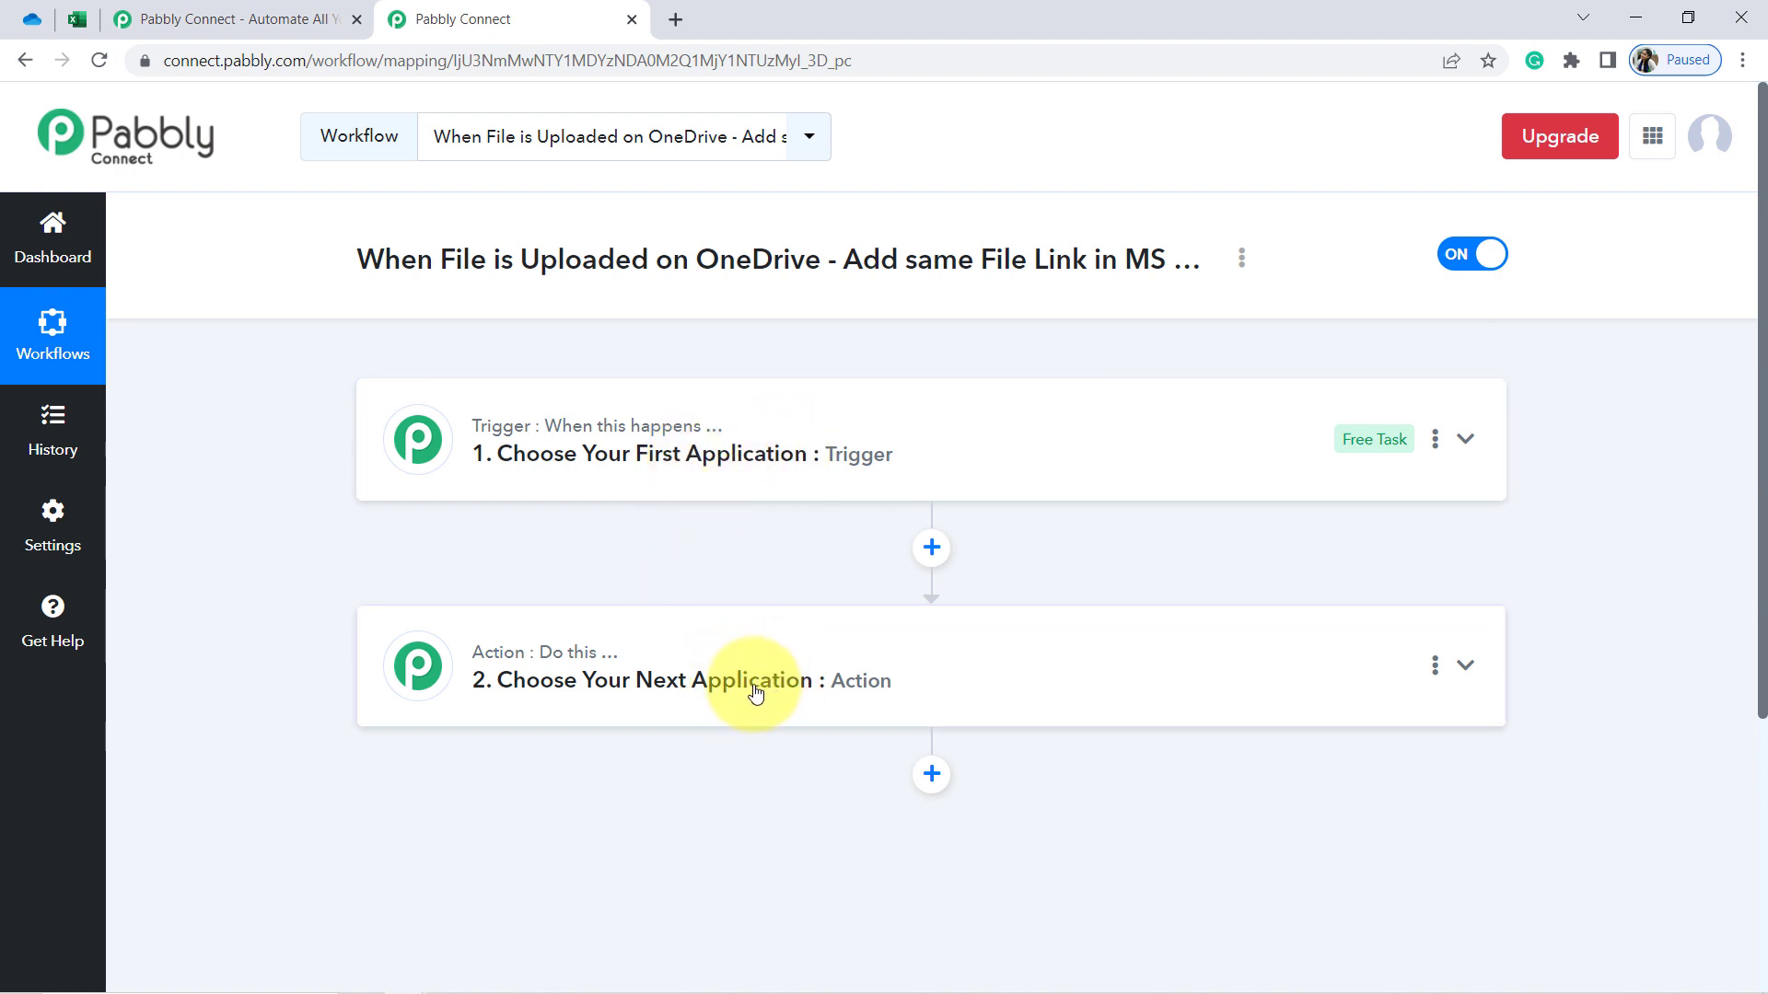
pyautogui.moveTo(406, 260); pyautogui.dragTo(777, 343)
pyautogui.click(634, 451)
pyautogui.click(502, 583)
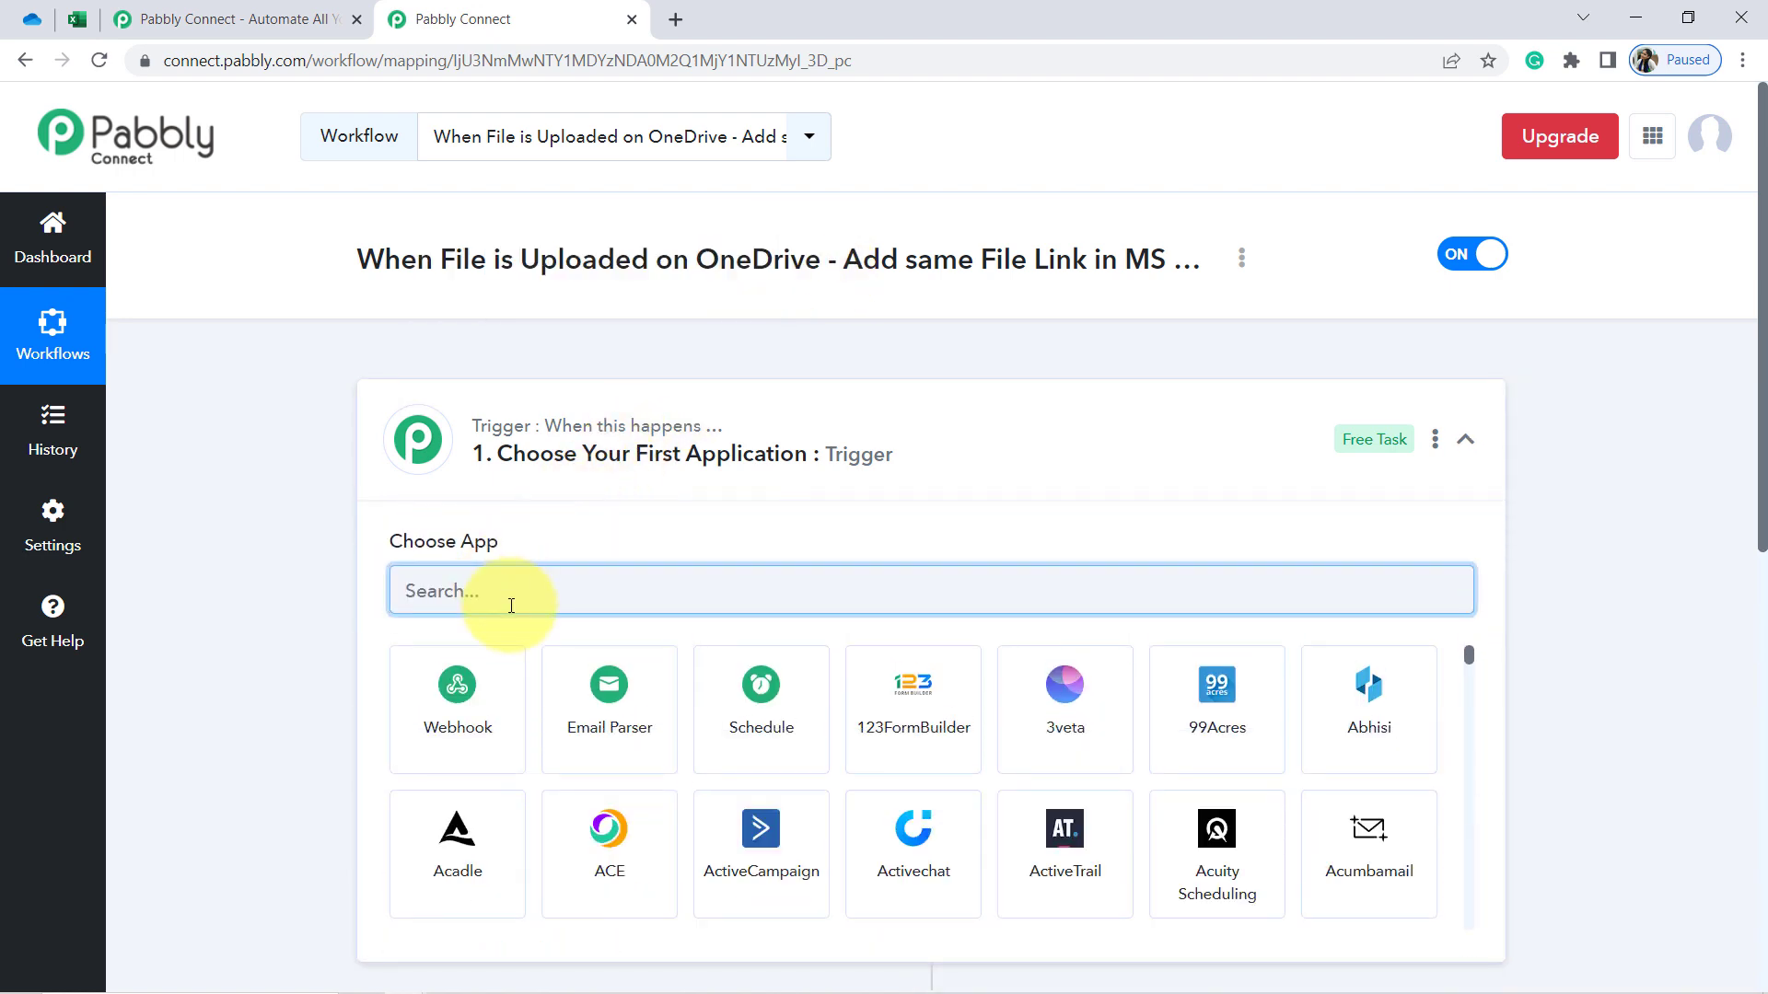
pyautogui.write('onedri')
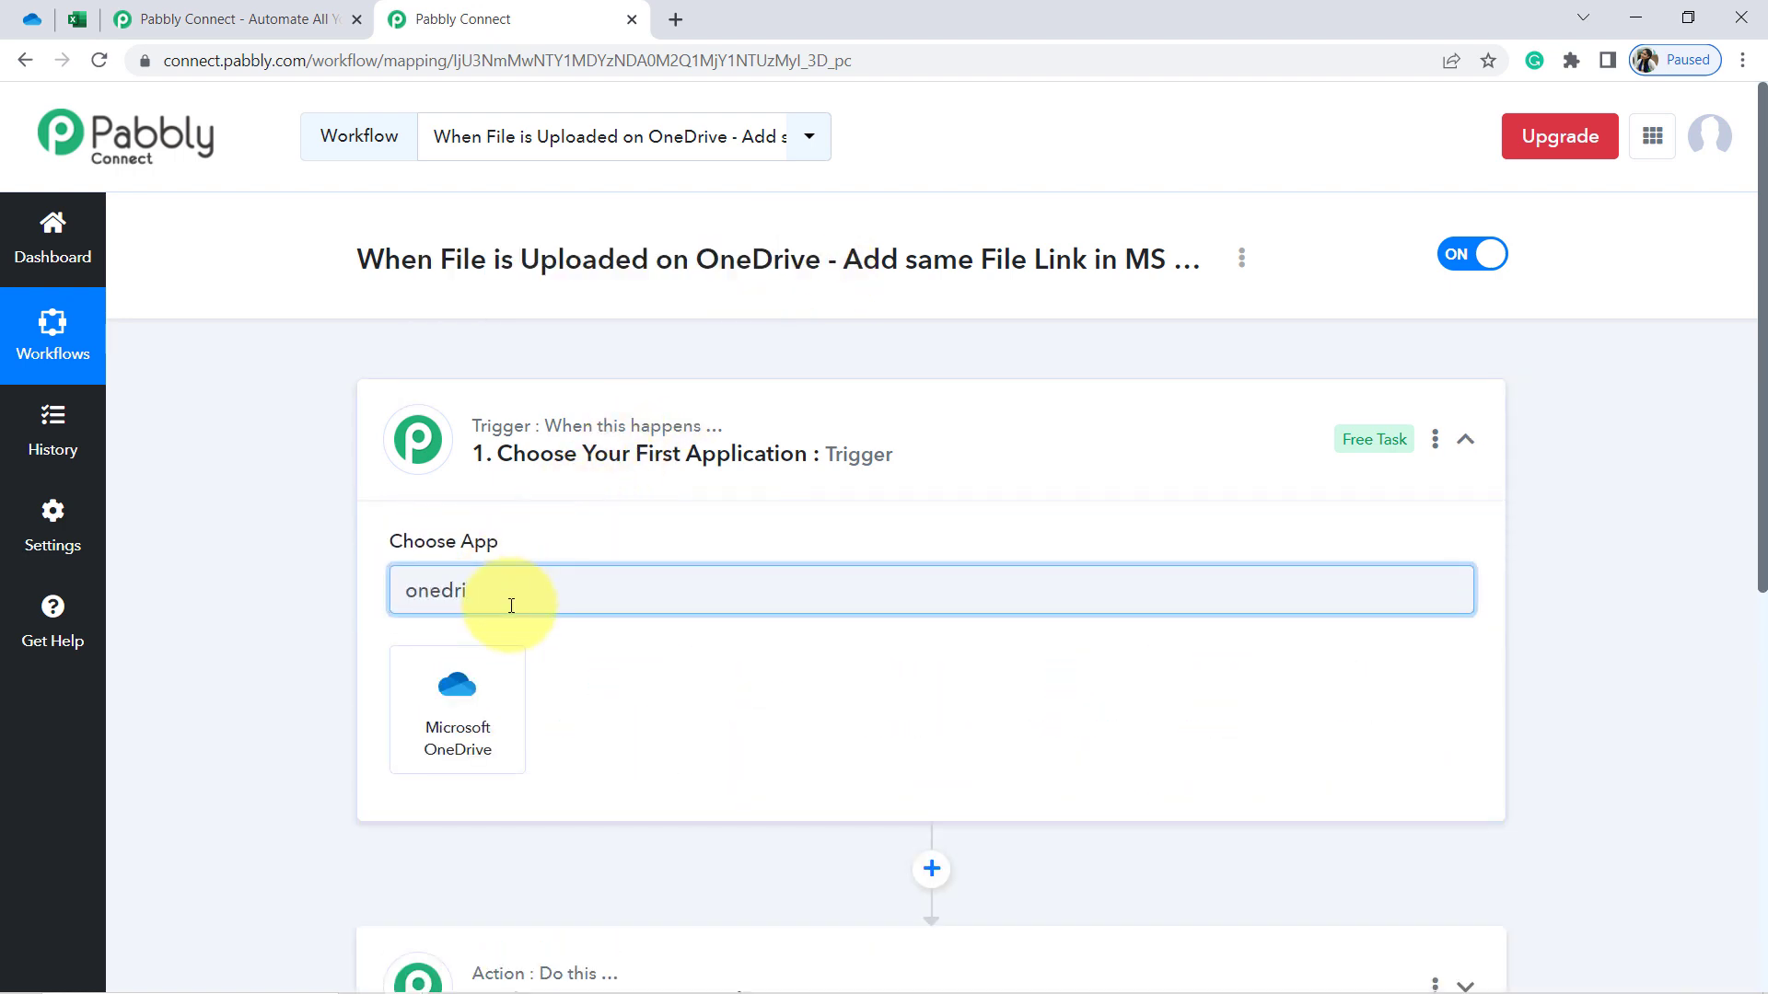
pyautogui.click(448, 709)
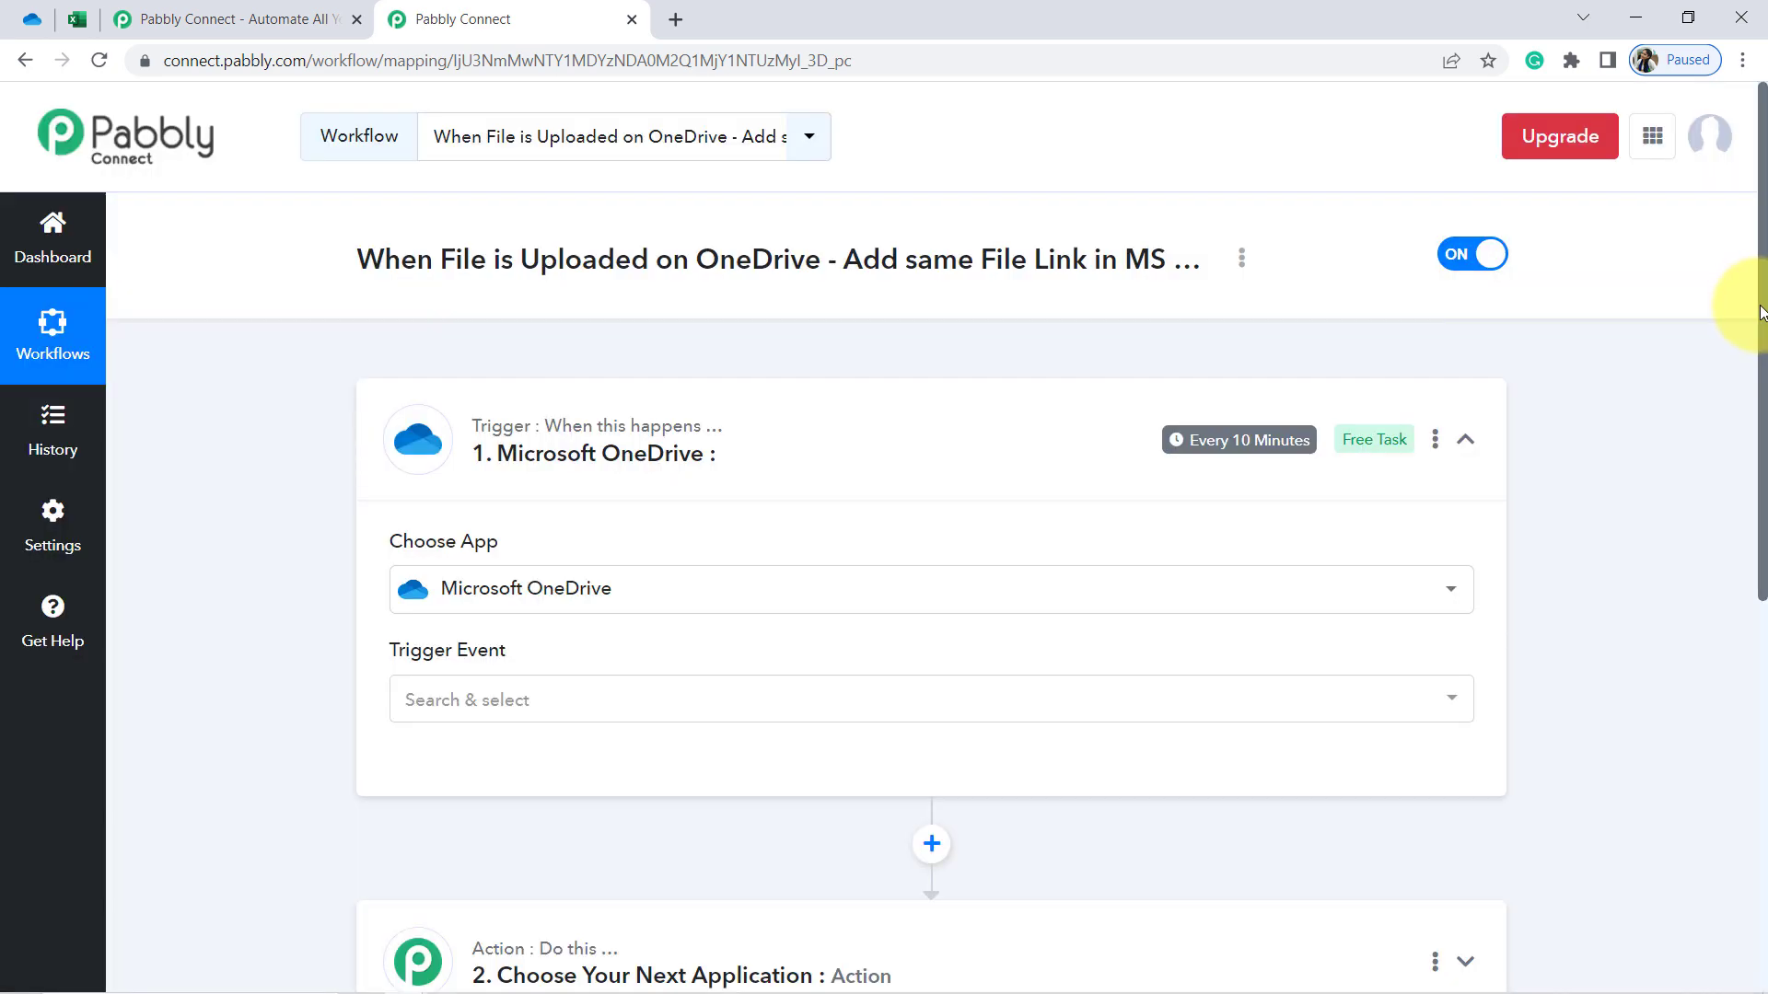
# Search 'micr' in the action step and choose Microsoft Excel as the action app
pyautogui.scroll(-5, 1761, 313)
pyautogui.click(505, 513)
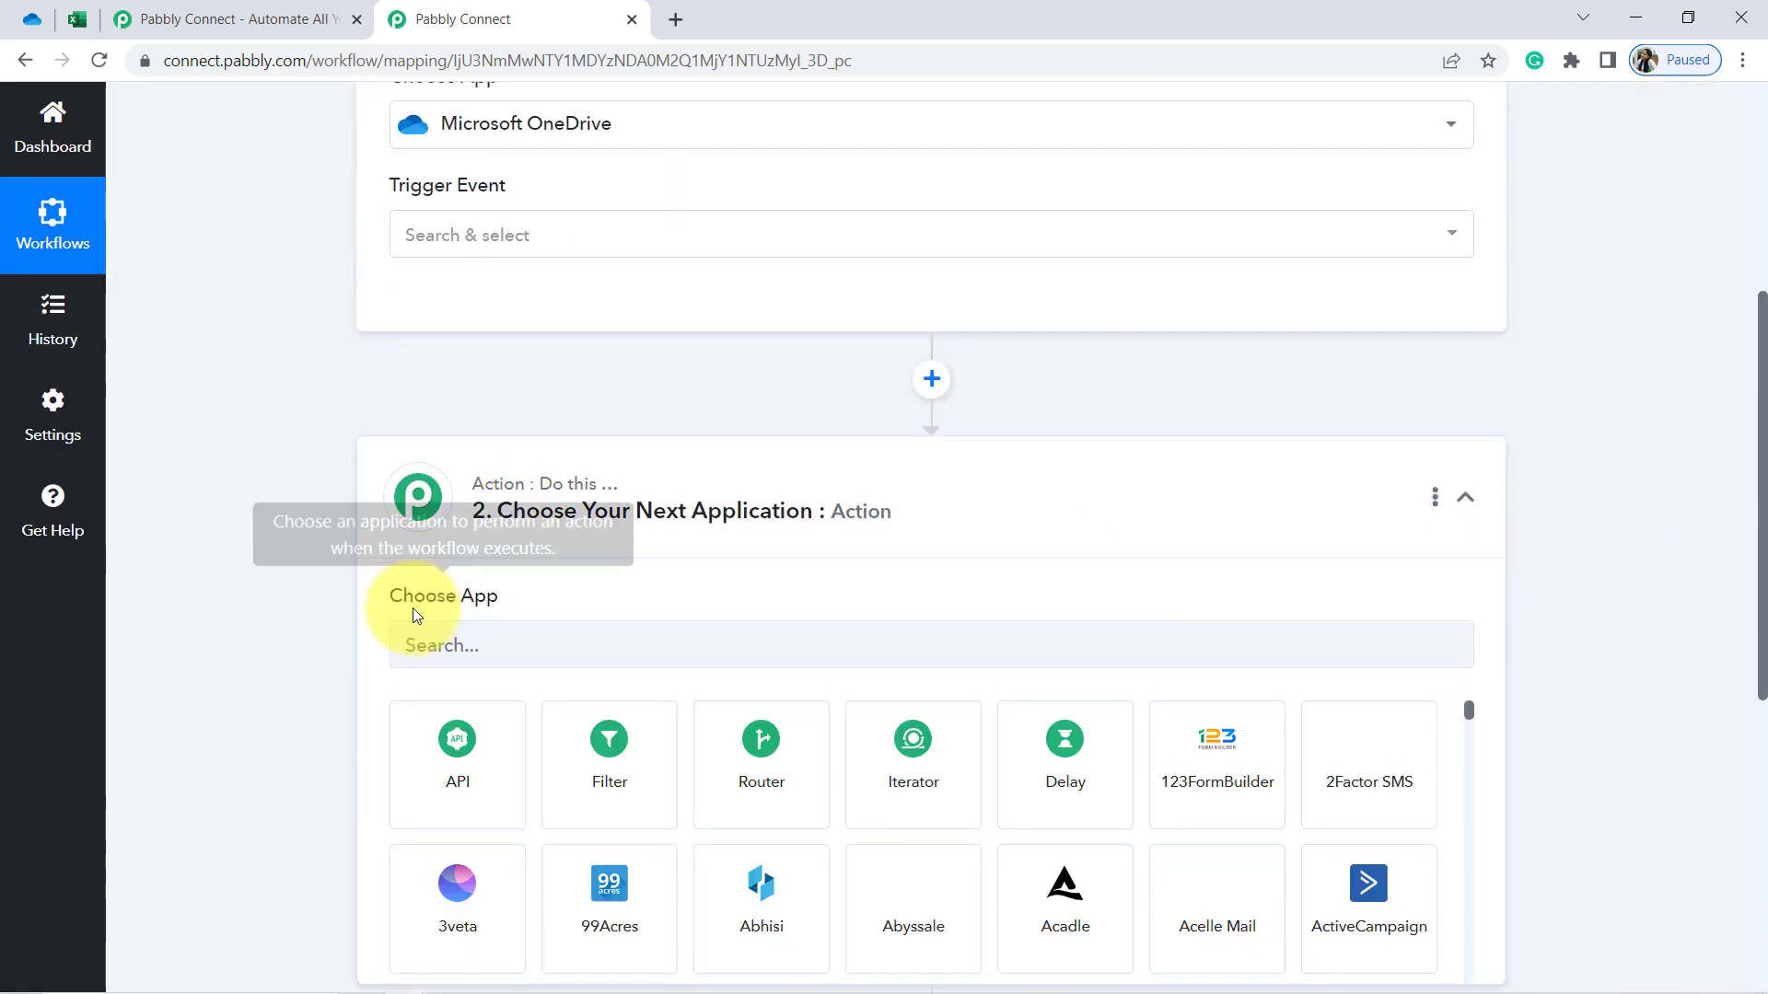
pyautogui.click(411, 637)
pyautogui.write('micro')
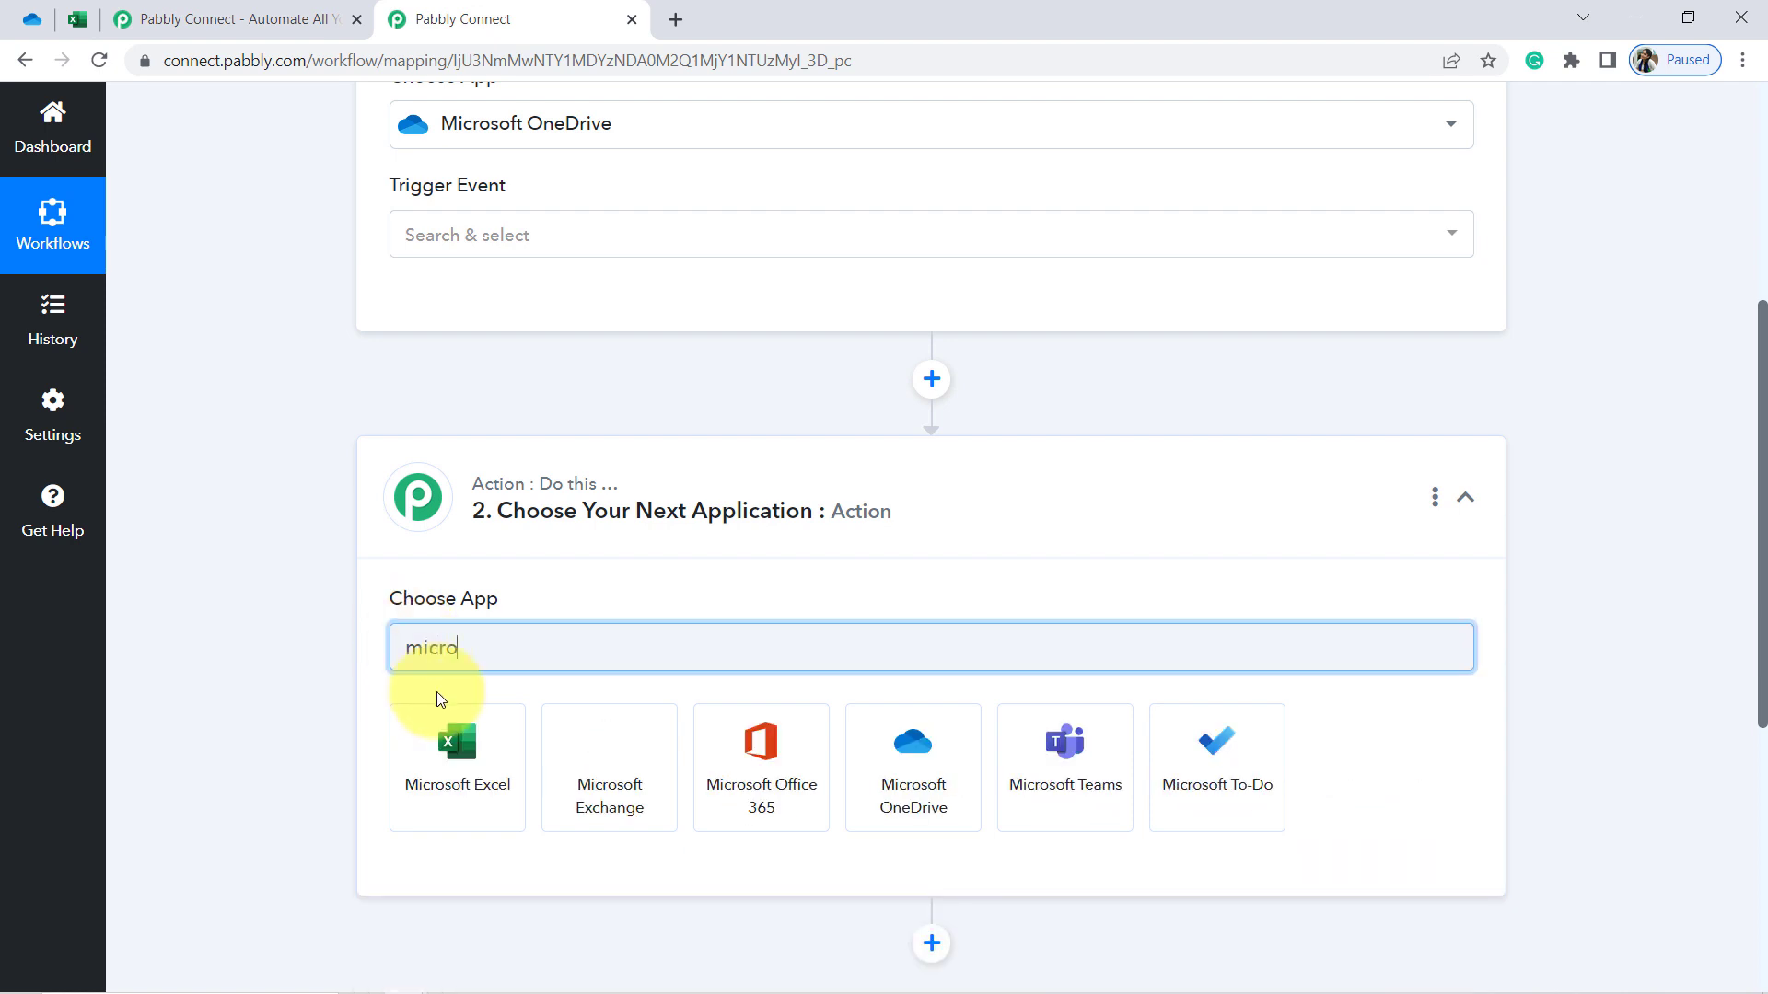
pyautogui.click(420, 754)
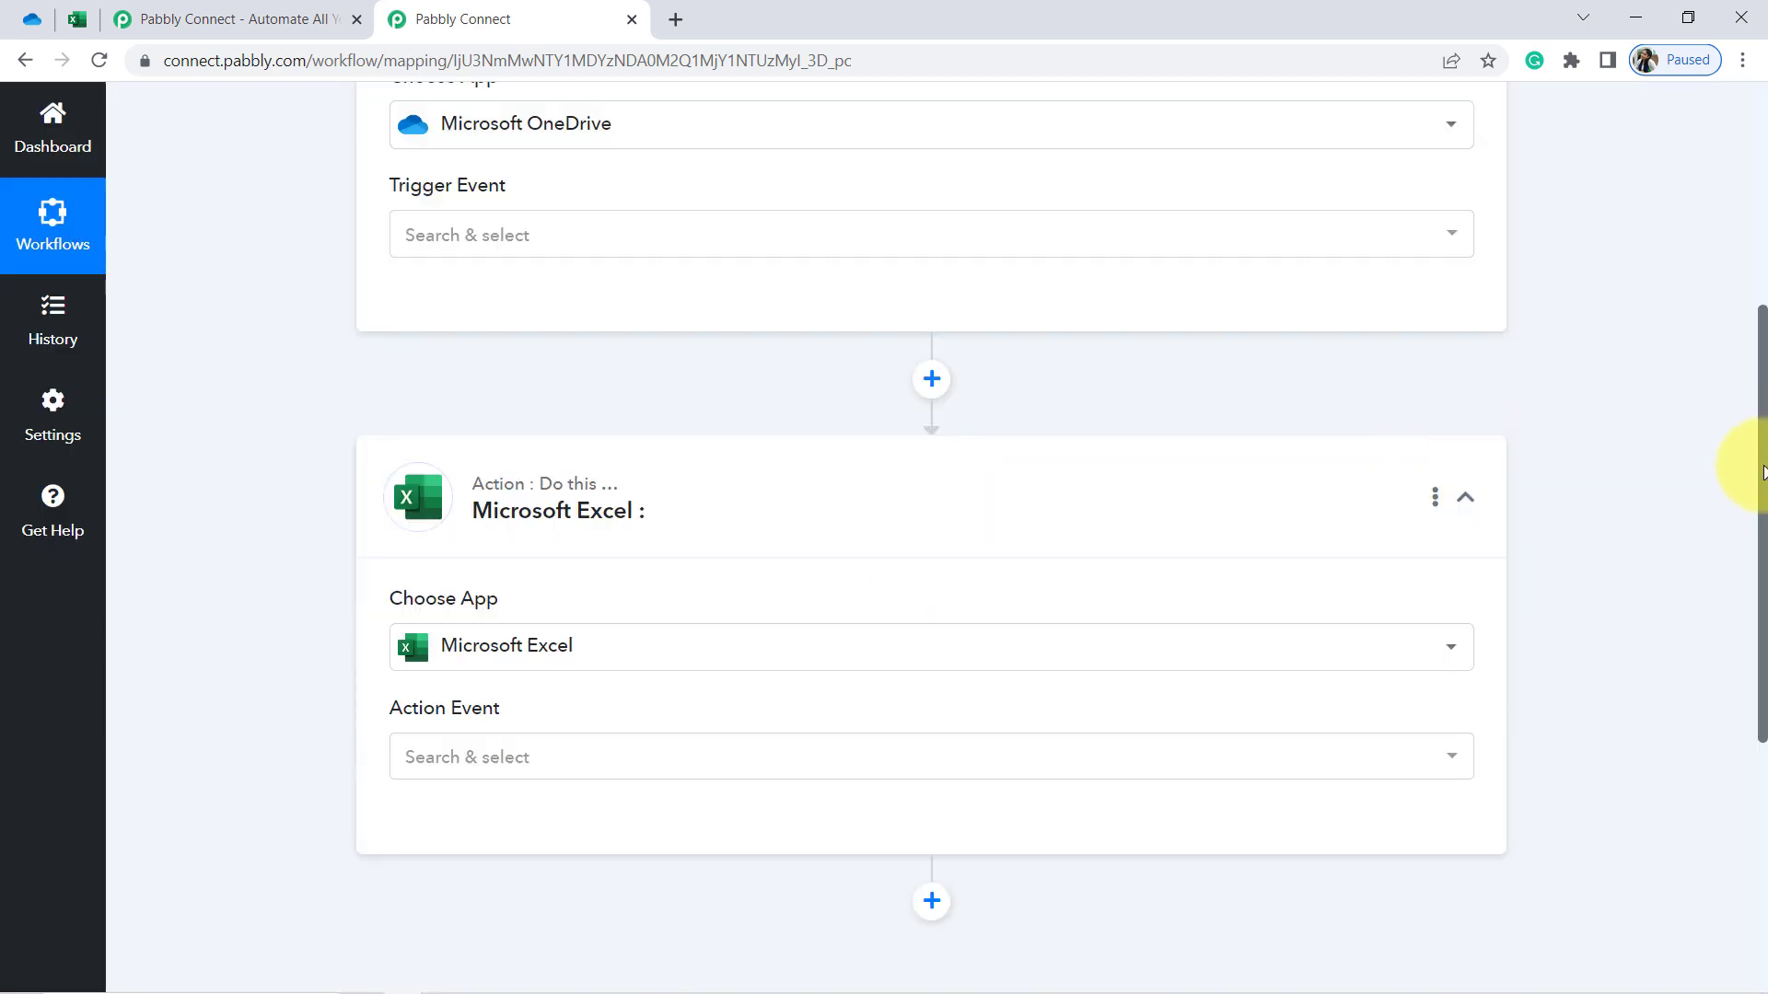
pyautogui.moveTo(1763, 433); pyautogui.dragTo(1757, 313)
pyautogui.scroll(1, 1757, 313)
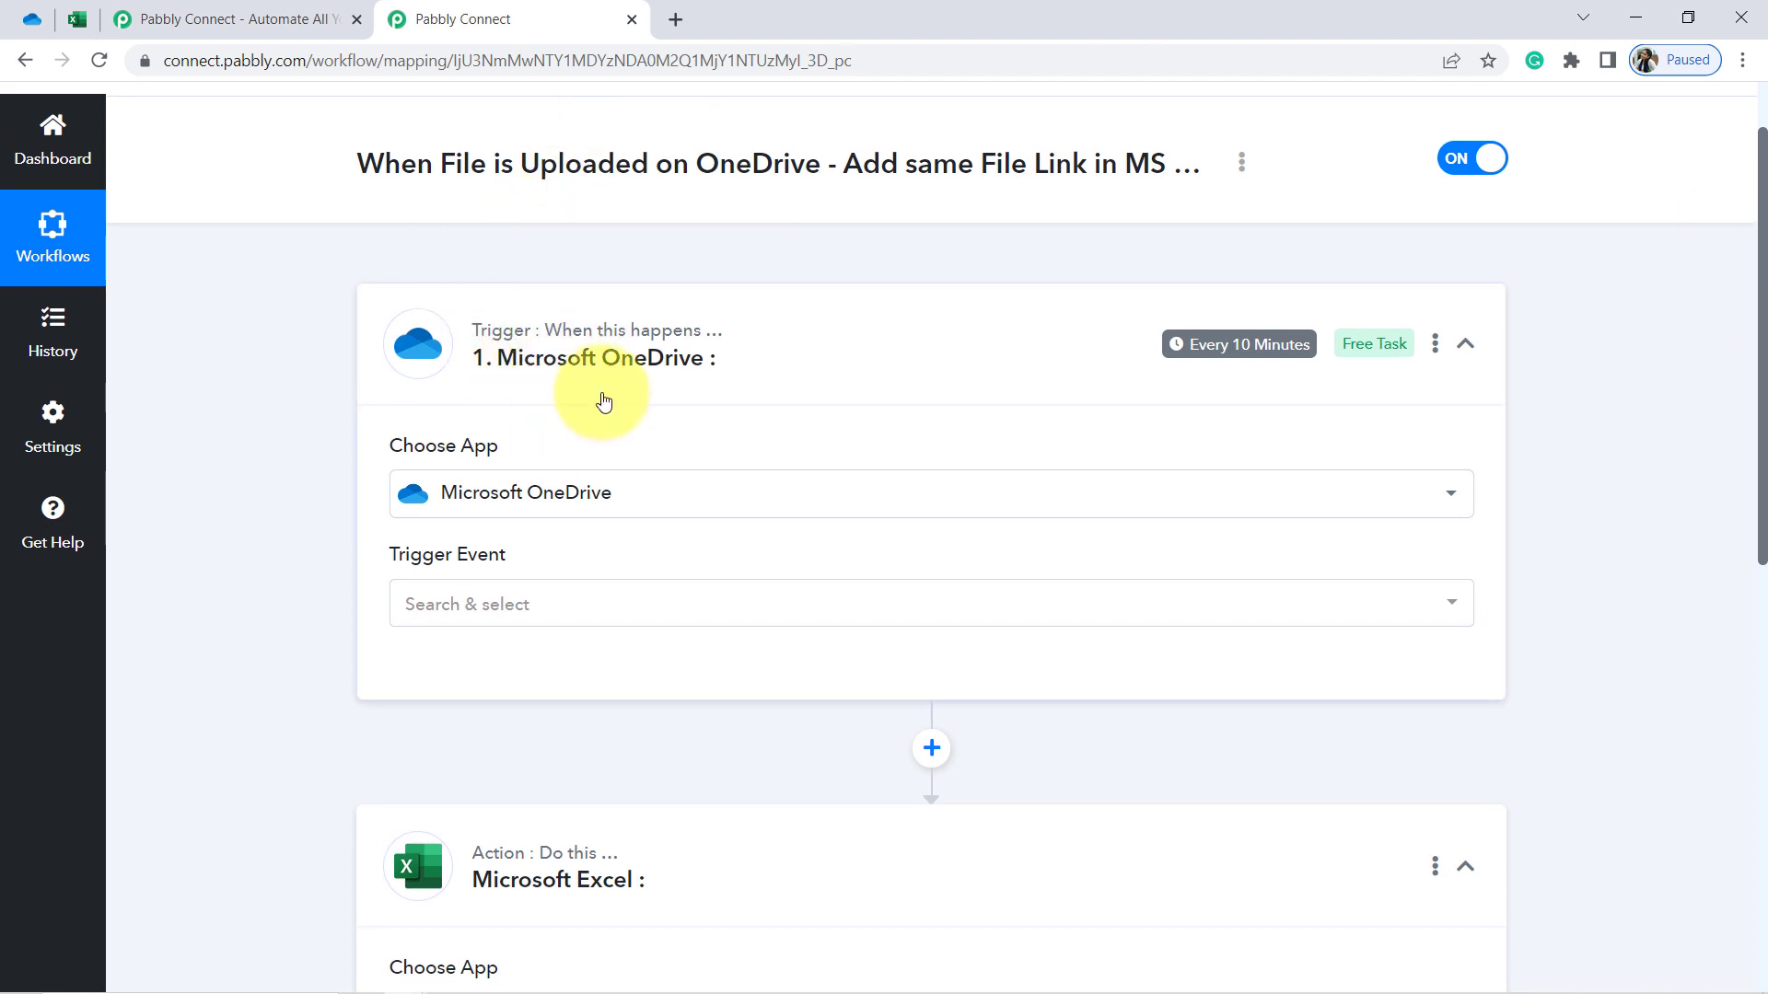
# Set the OneDrive trigger event to New File and save it with an existing OneDrive connection
pyautogui.click(426, 604)
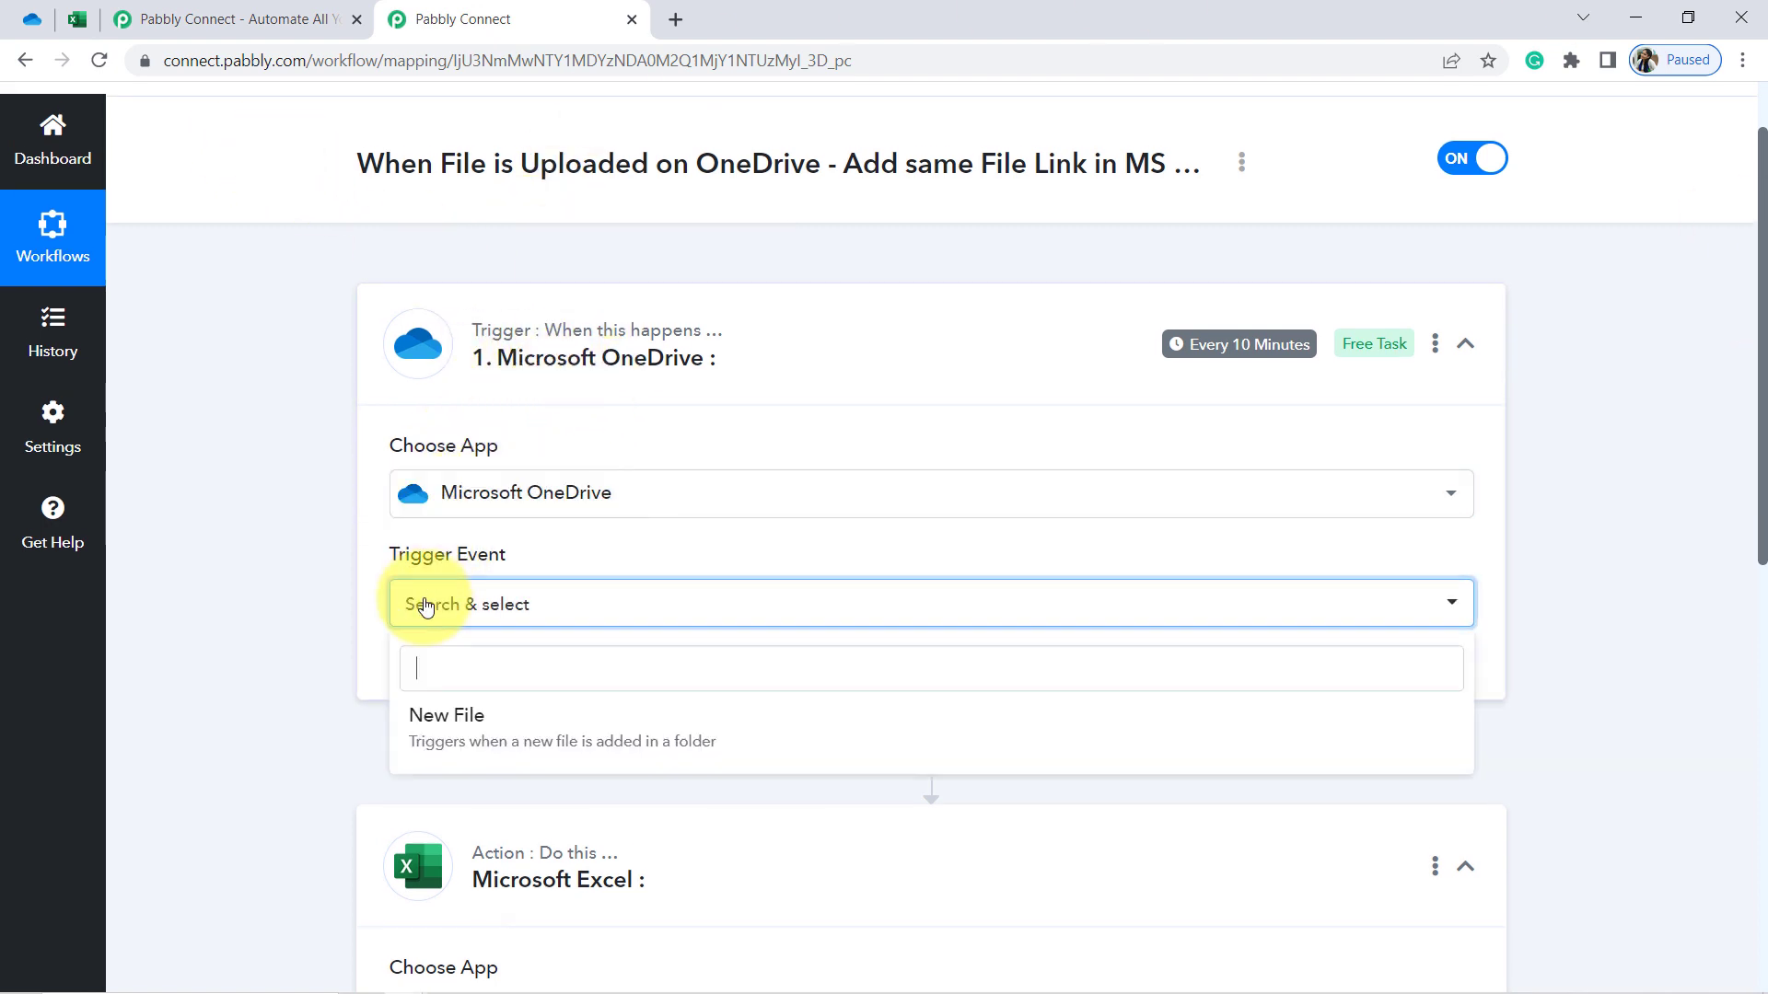
pyautogui.click(472, 728)
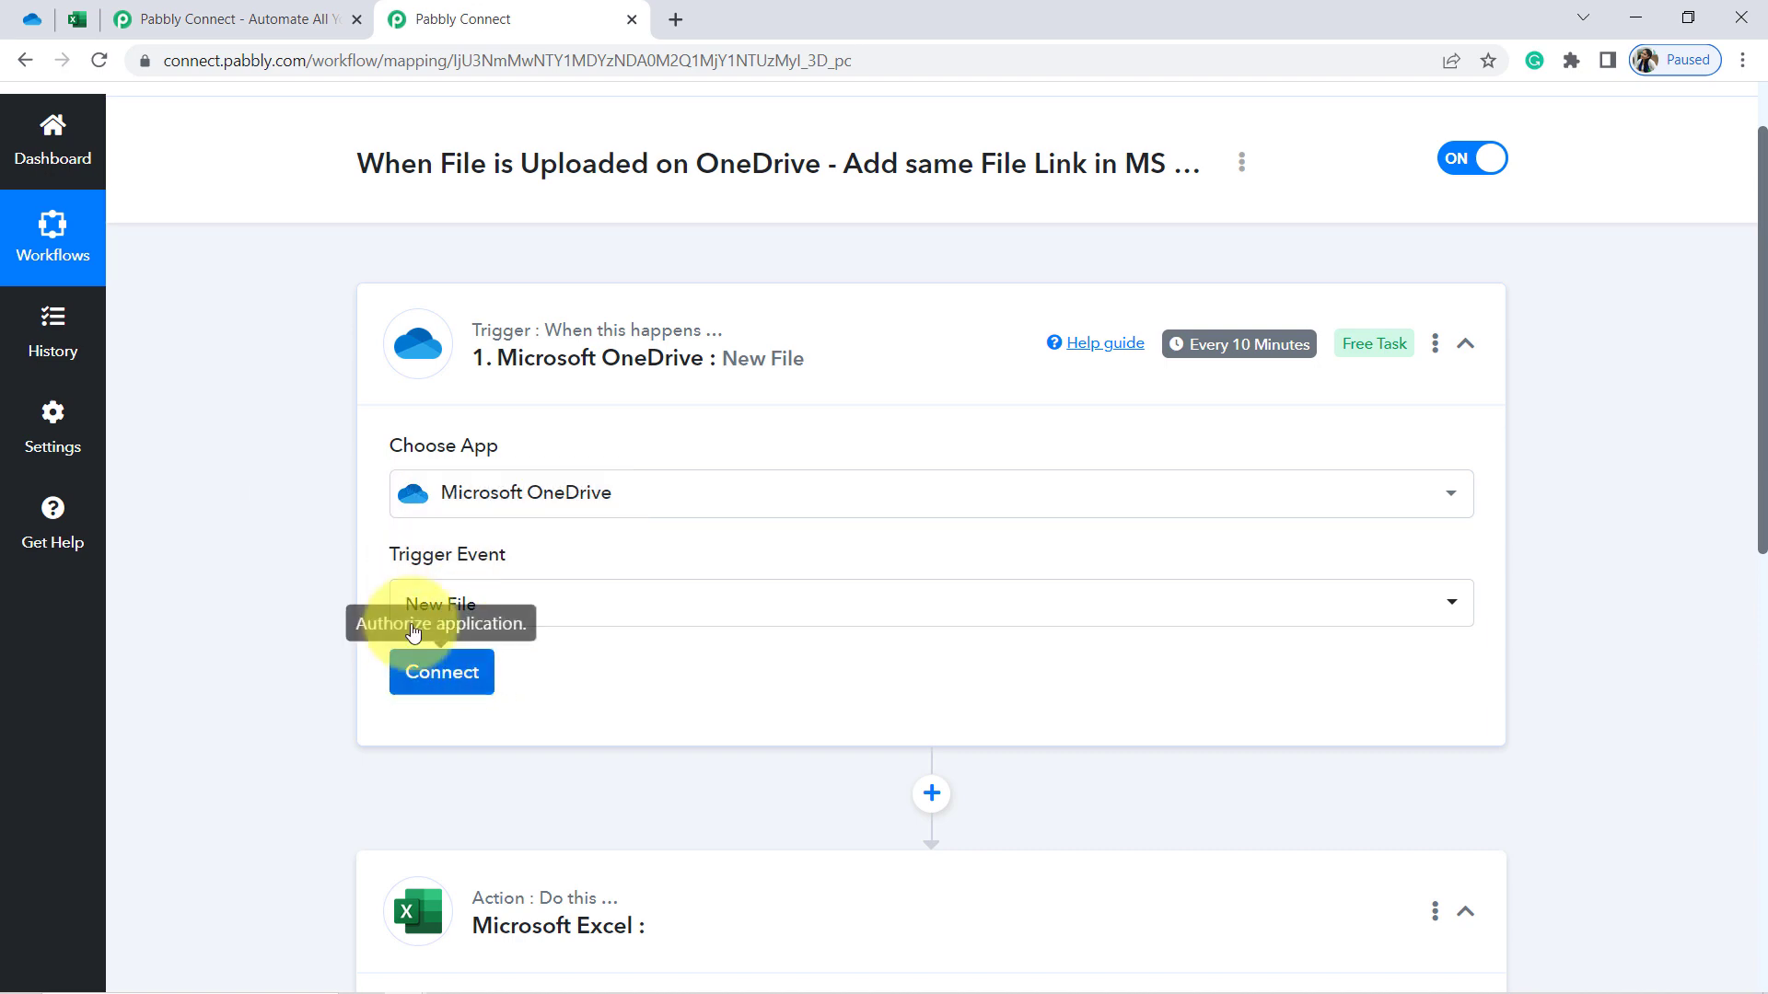
pyautogui.click(442, 678)
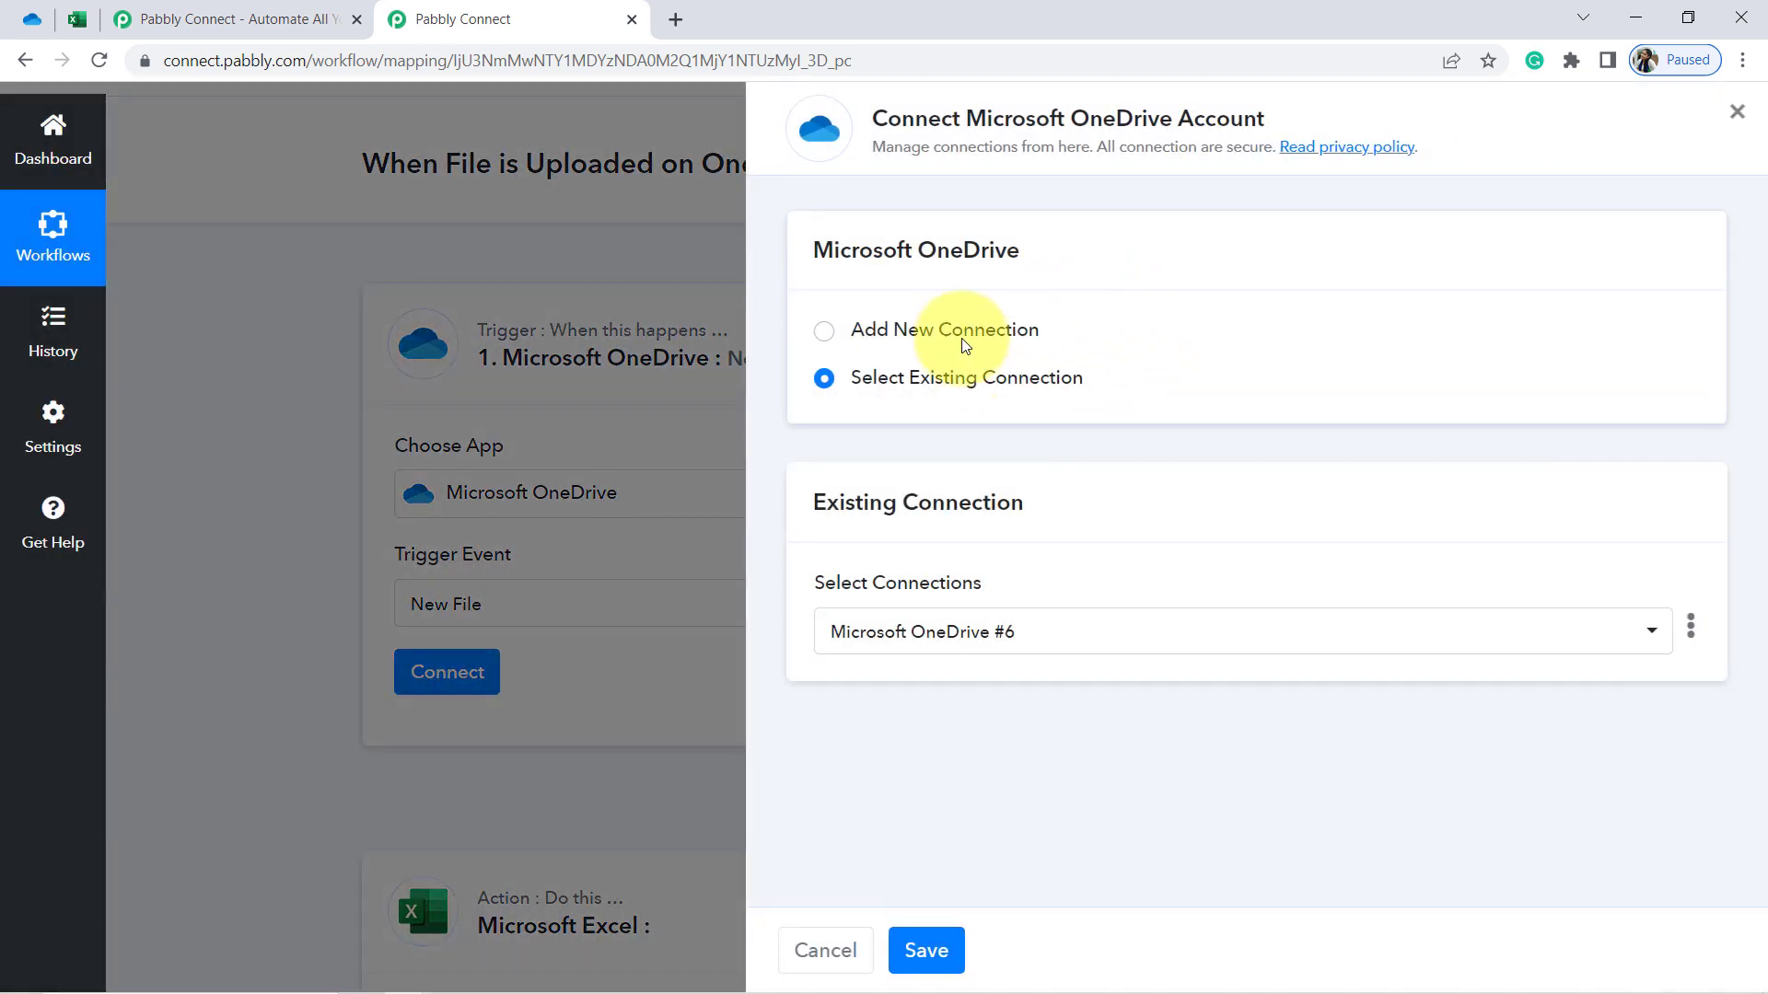
pyautogui.click(962, 344)
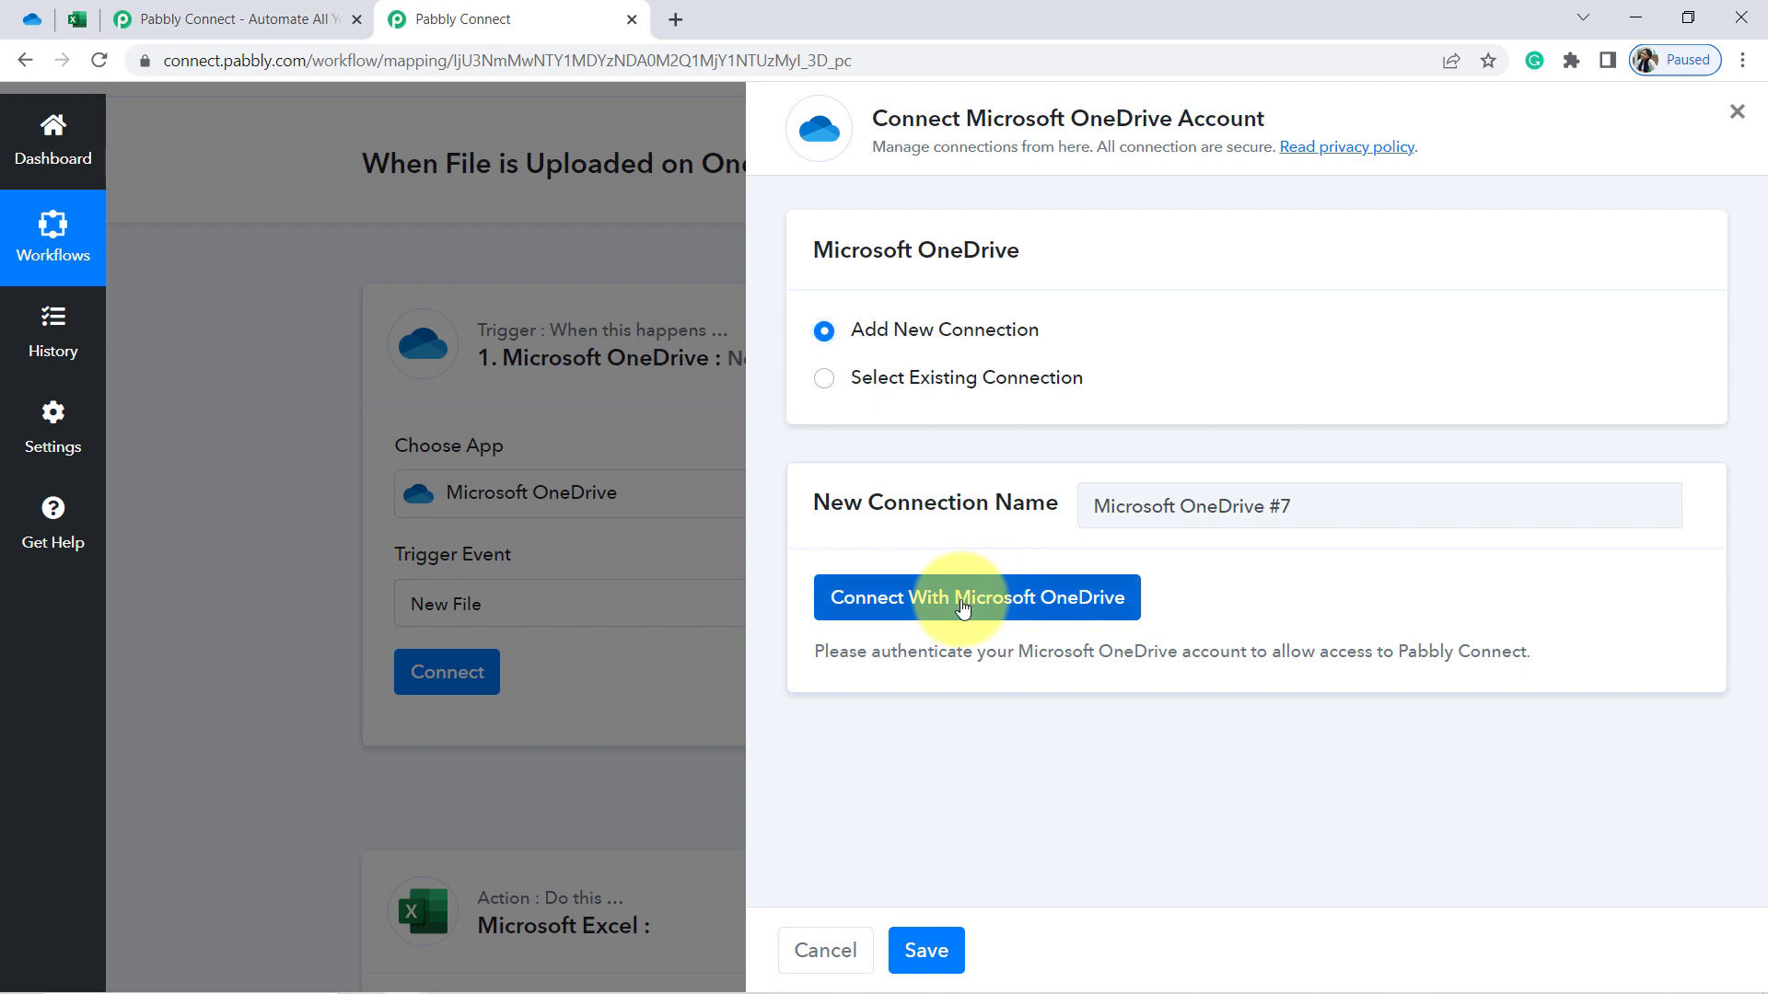
pyautogui.click(962, 608)
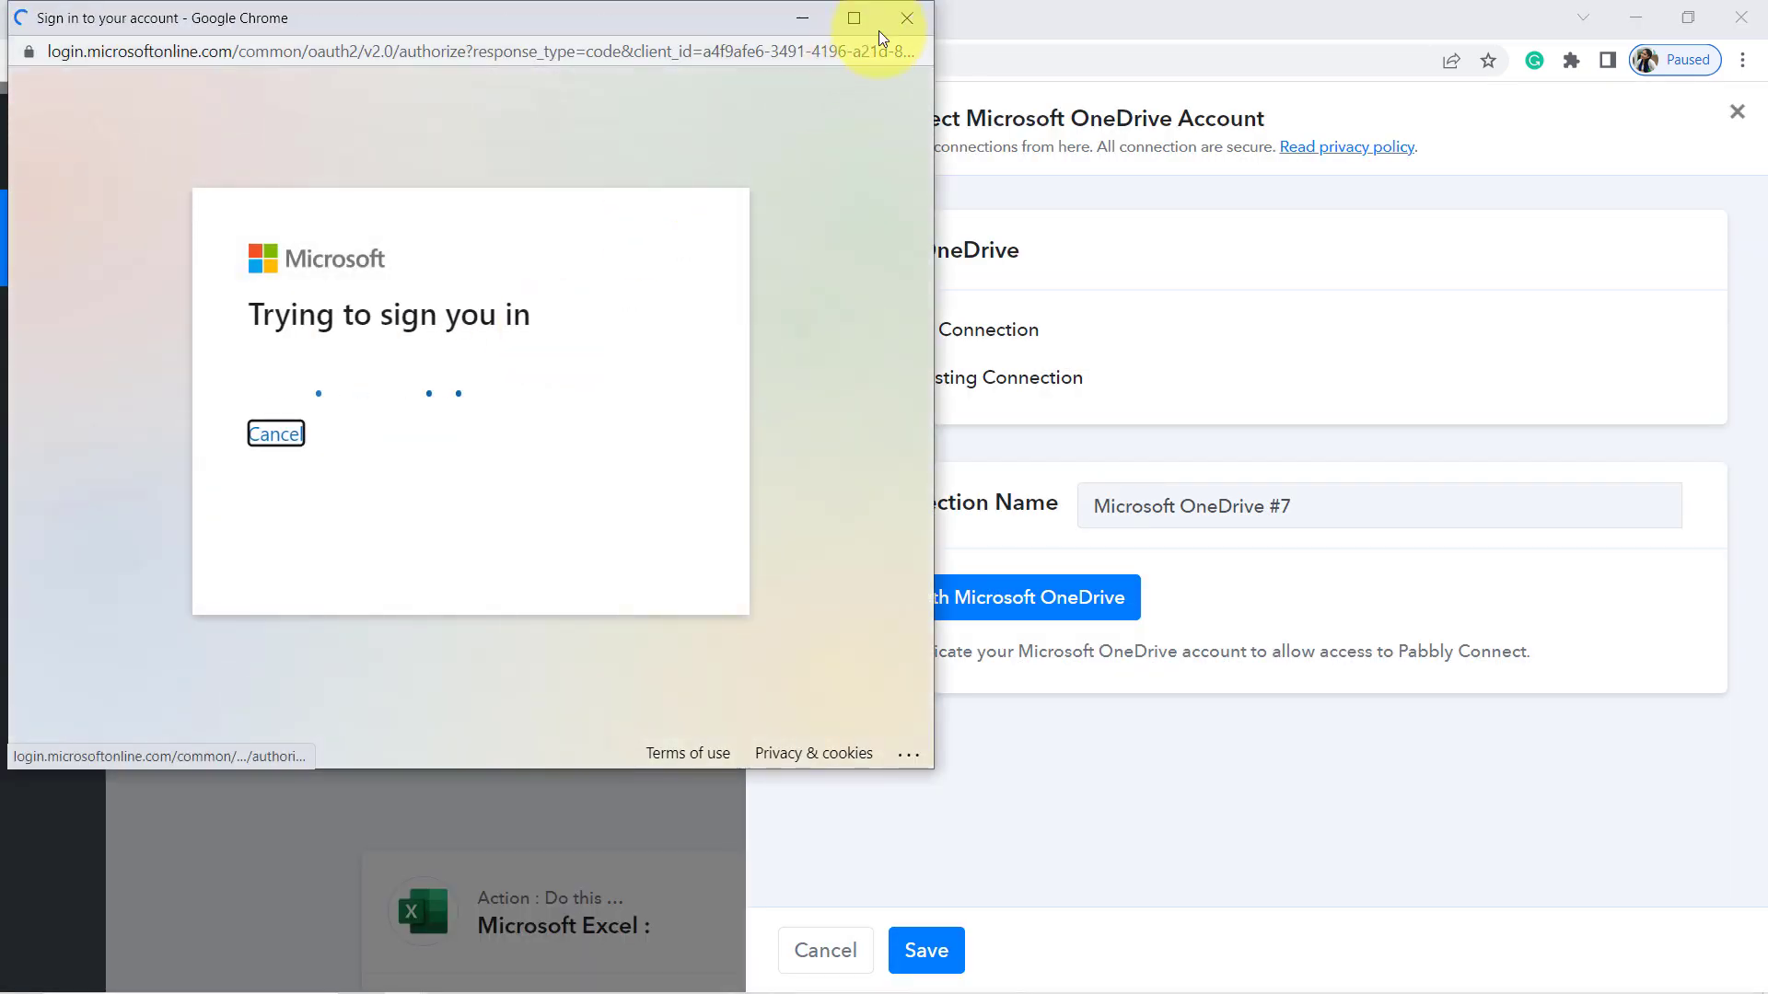
pyautogui.click(907, 17)
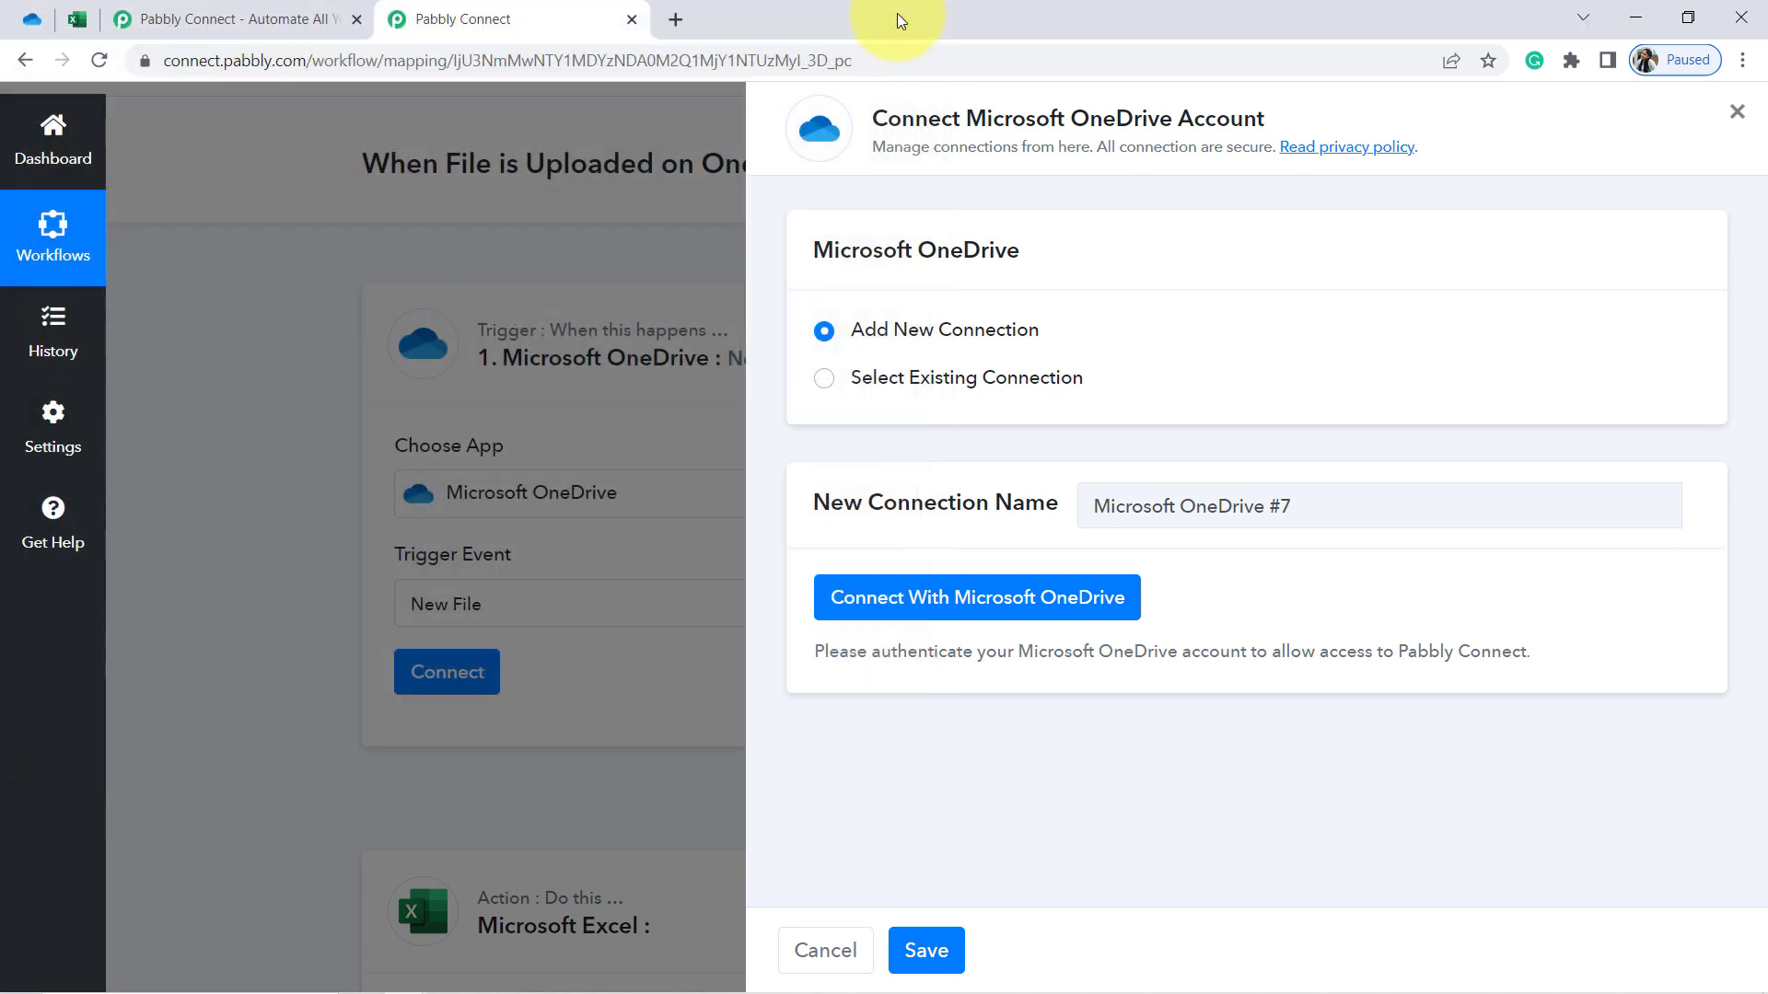
pyautogui.click(998, 387)
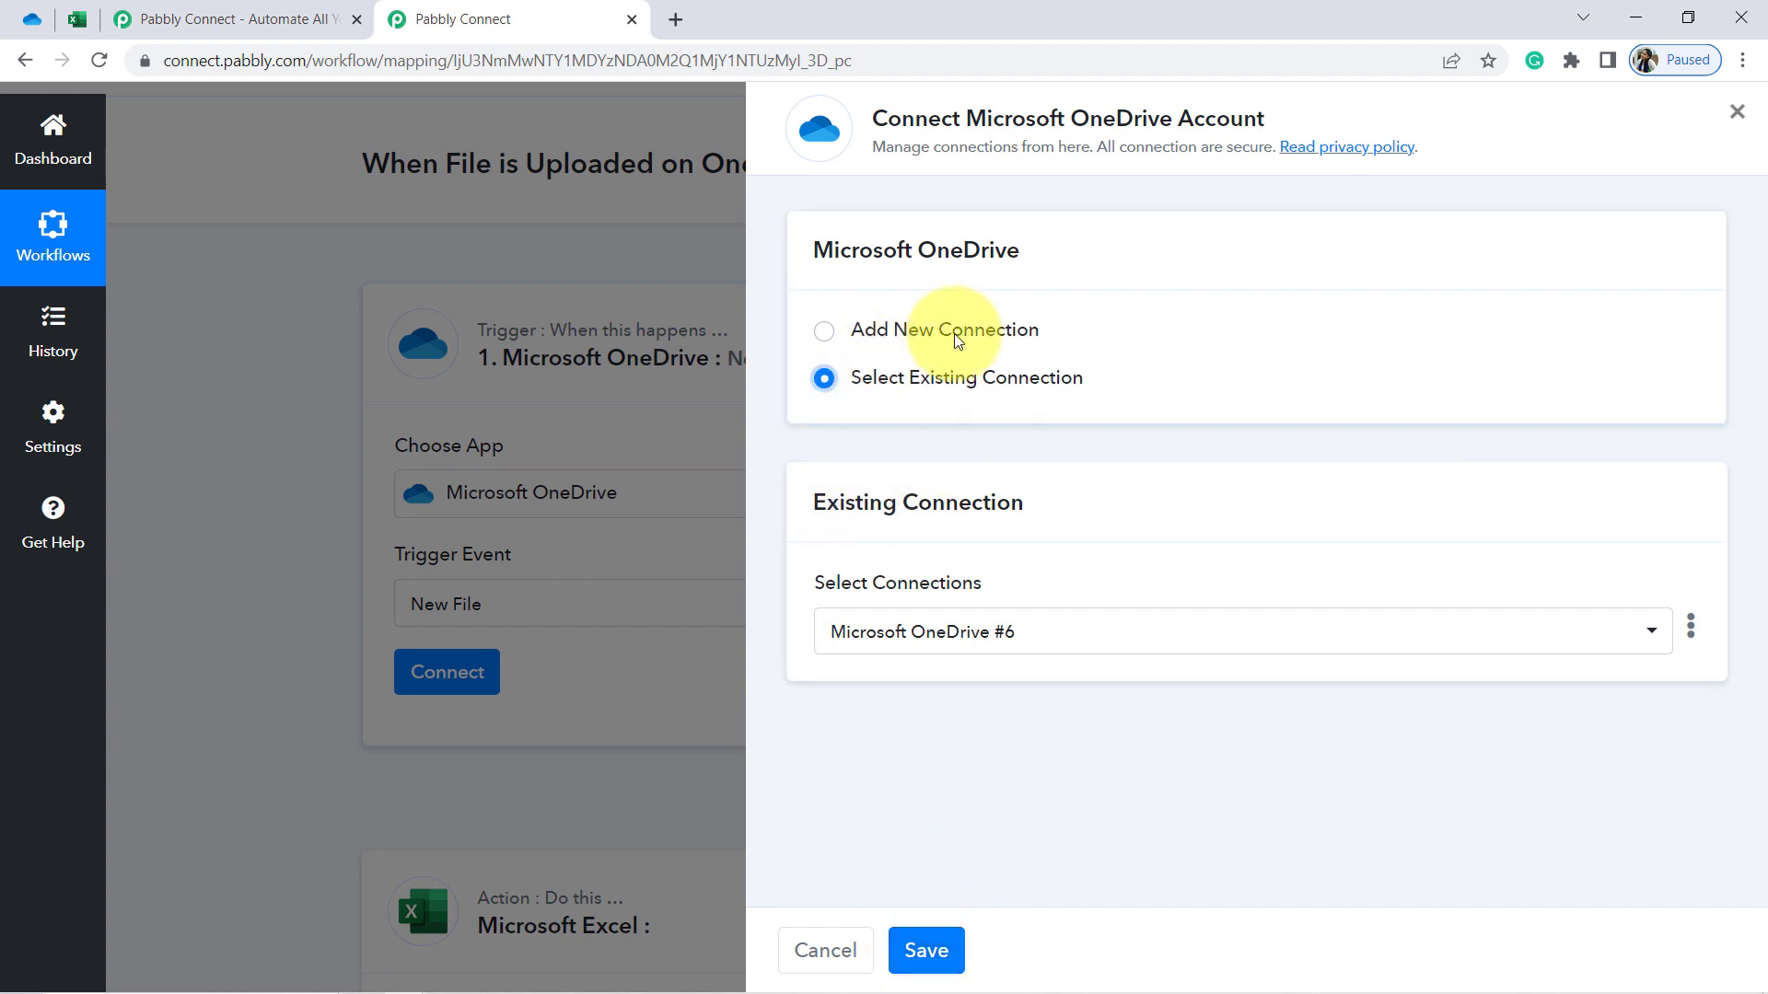
pyautogui.click(923, 954)
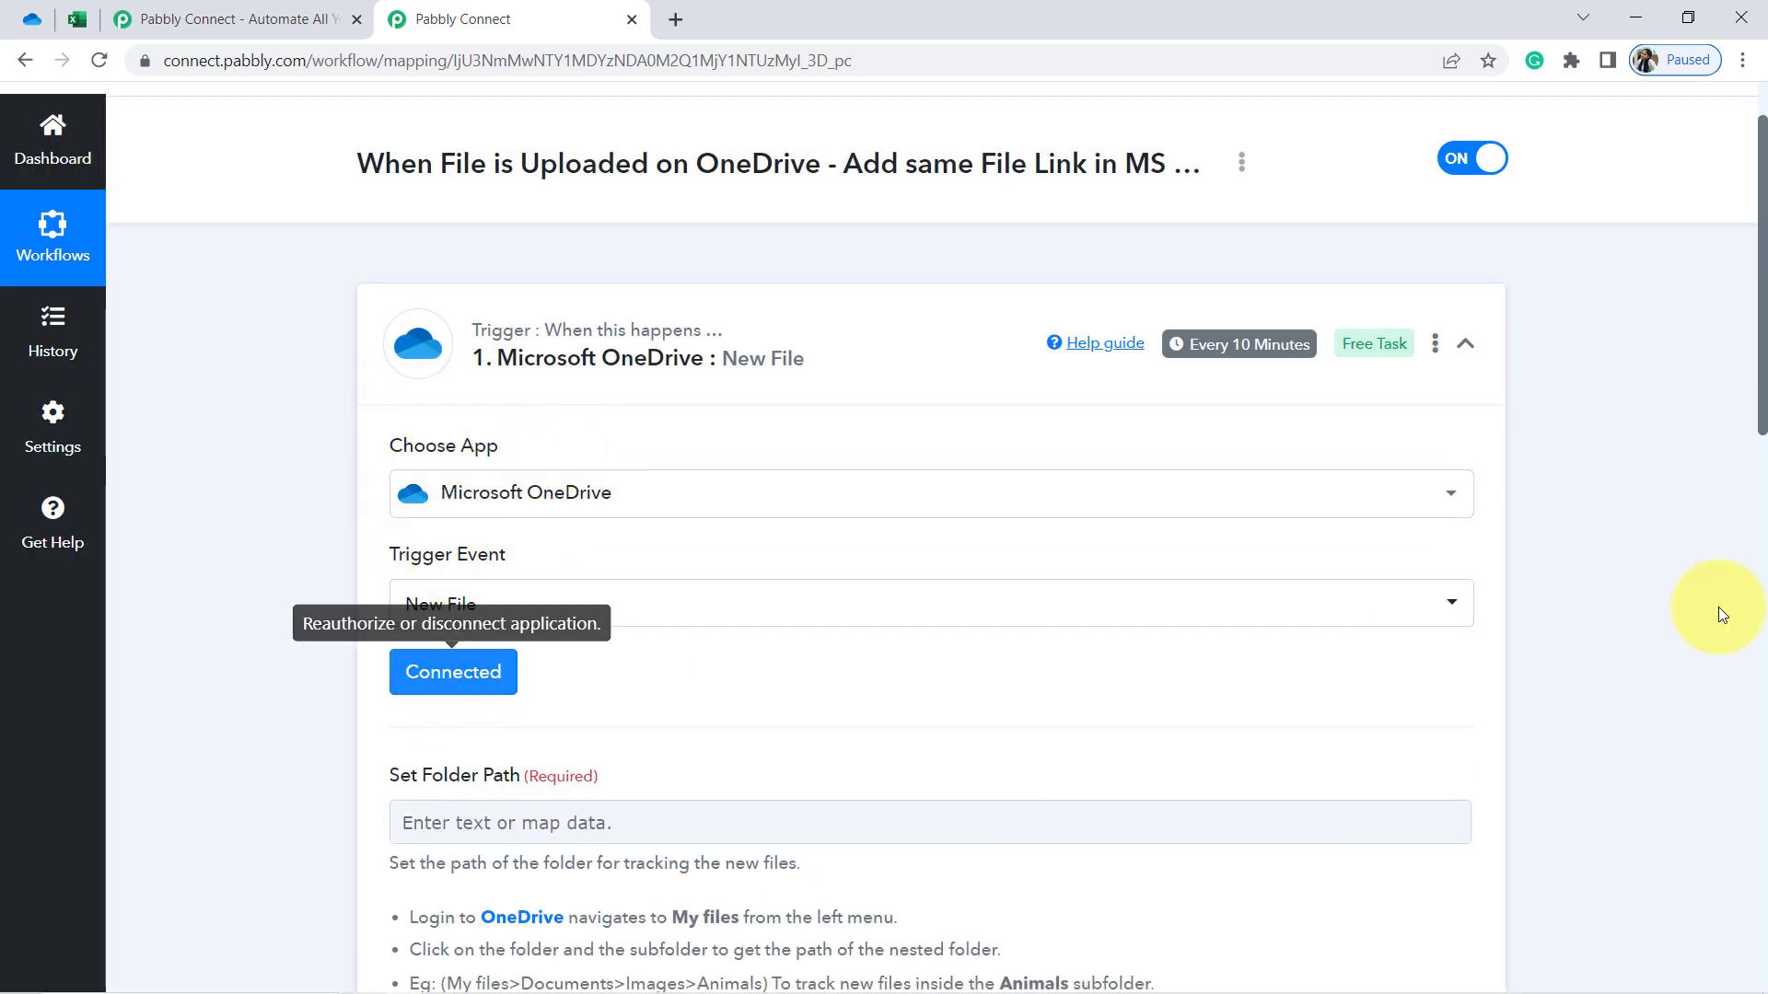
# Note the Set Folder Path field, then bring up the OneDrive My files list
pyautogui.moveTo(1761, 364); pyautogui.dragTo(1757, 520)
pyautogui.moveTo(390, 368); pyautogui.dragTo(512, 389)
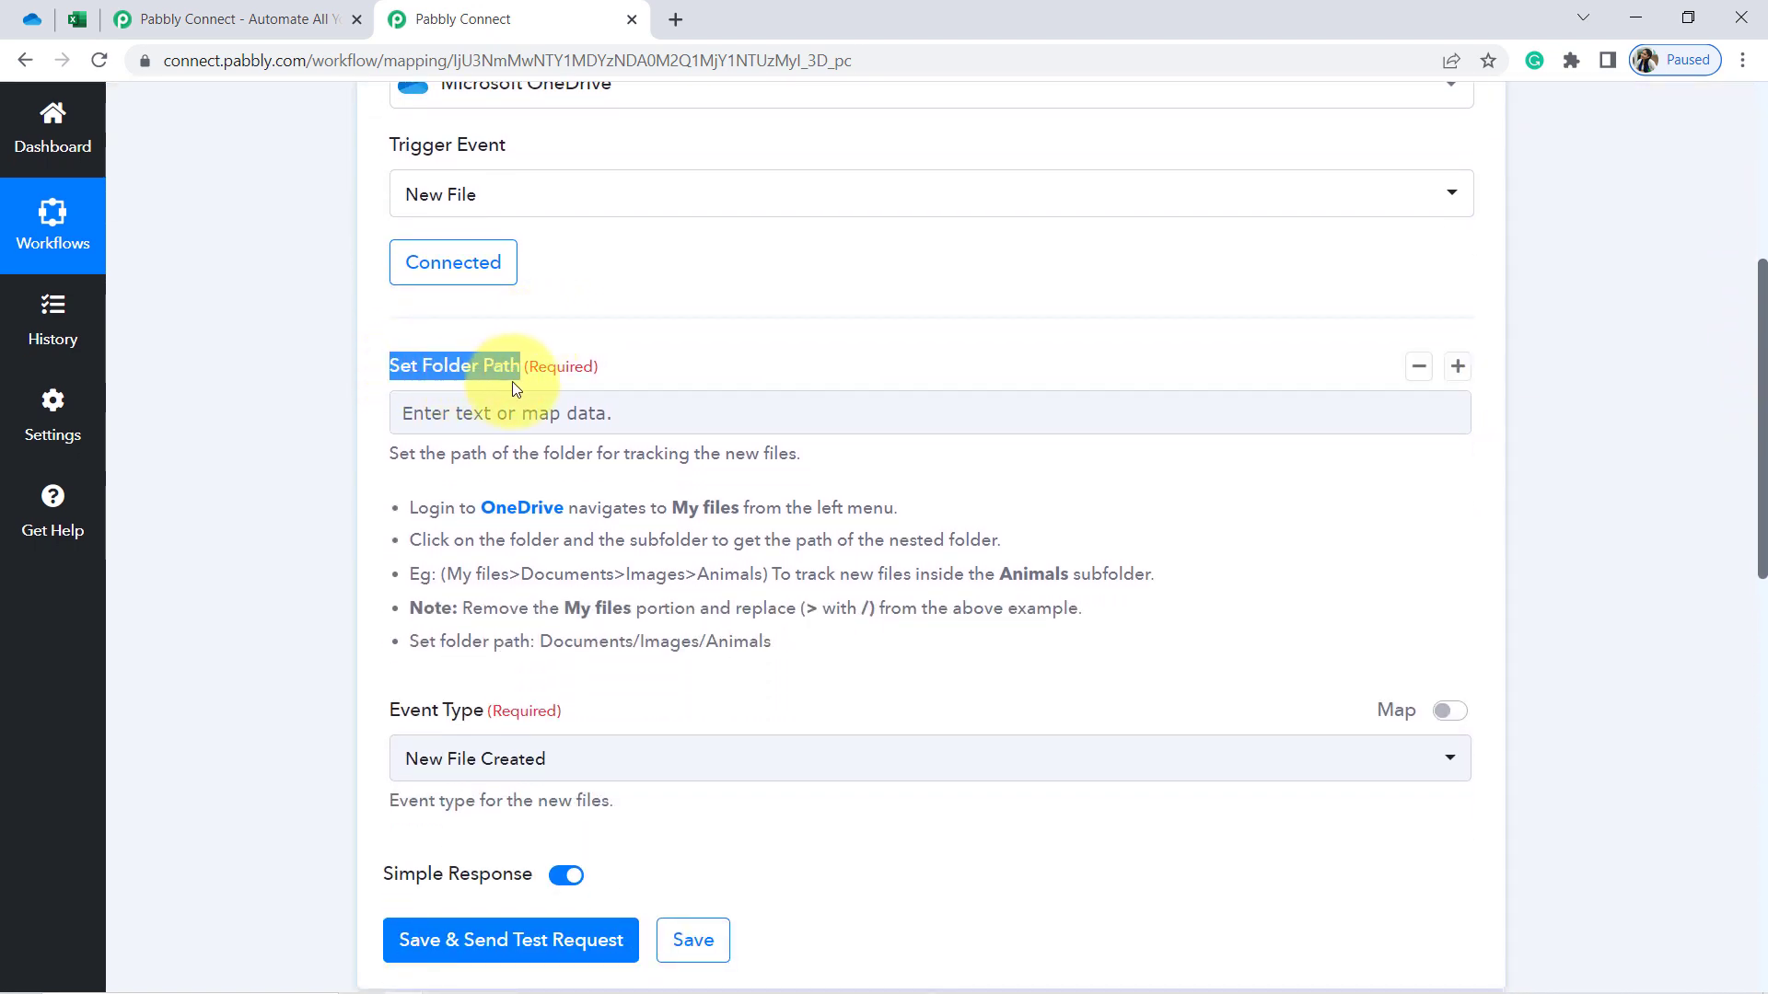
pyautogui.click(33, 18)
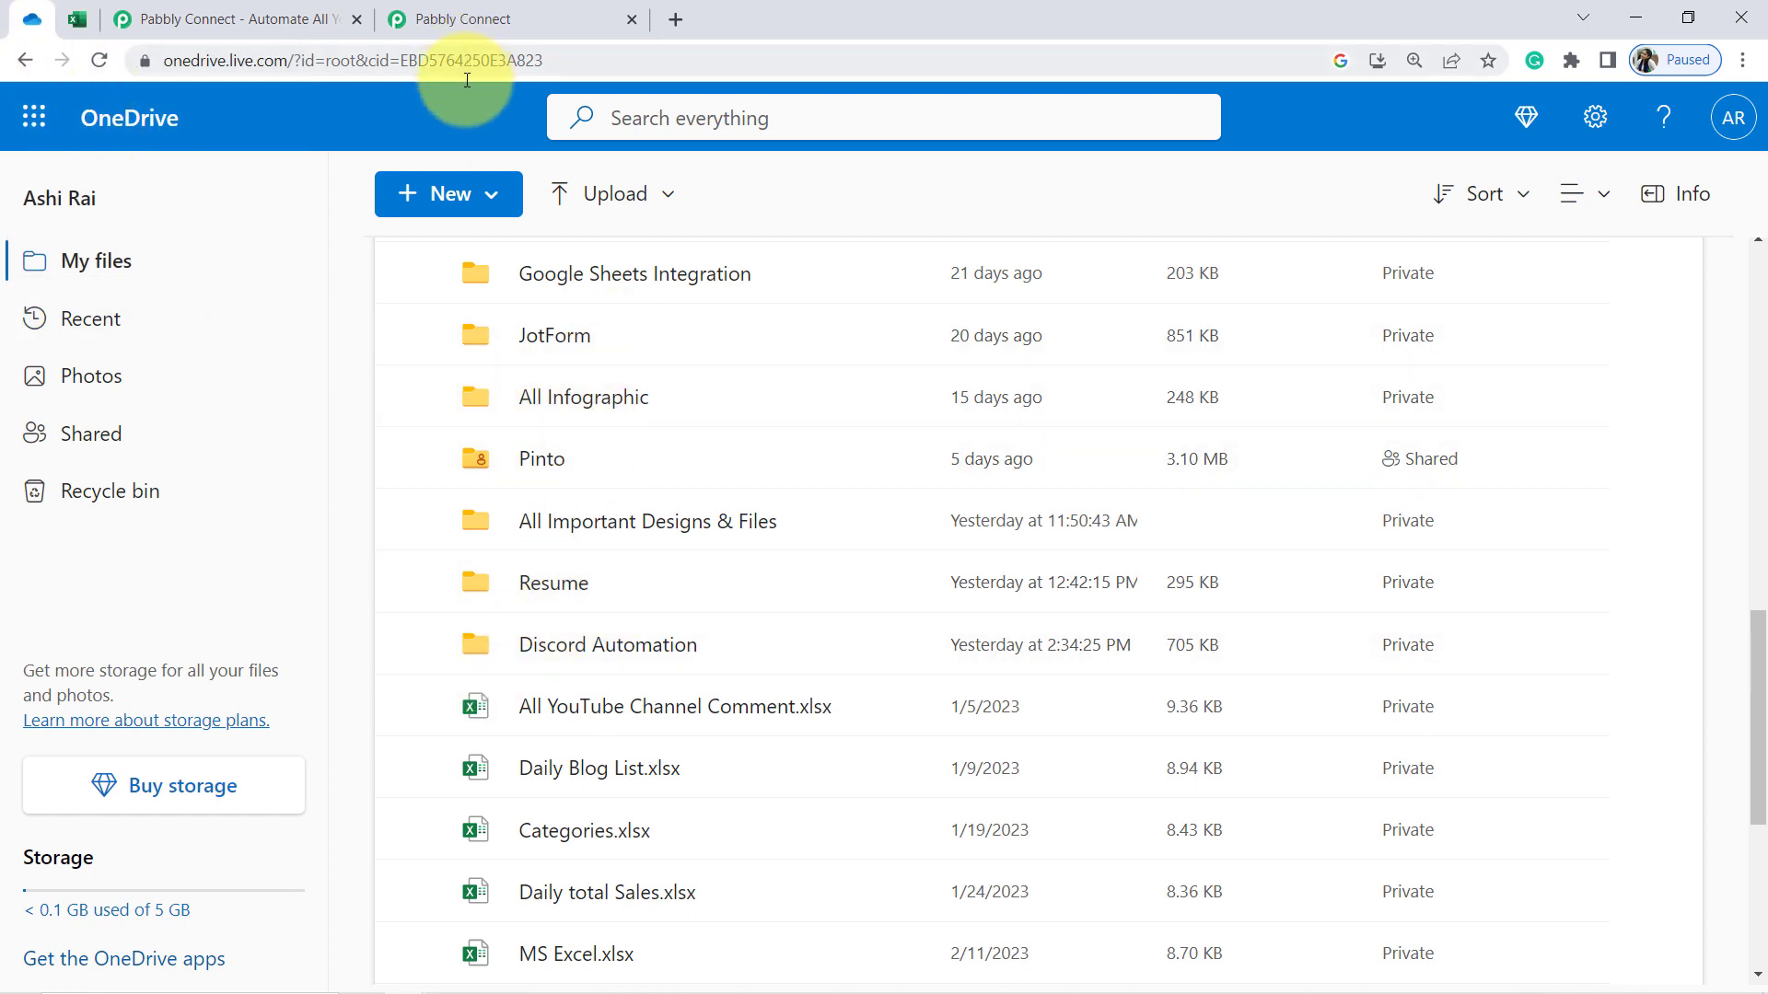
# Open the empty All Important Designs & Files folder in OneDrive, then return to the Pabbly Connect trigger settings
pyautogui.click(558, 520)
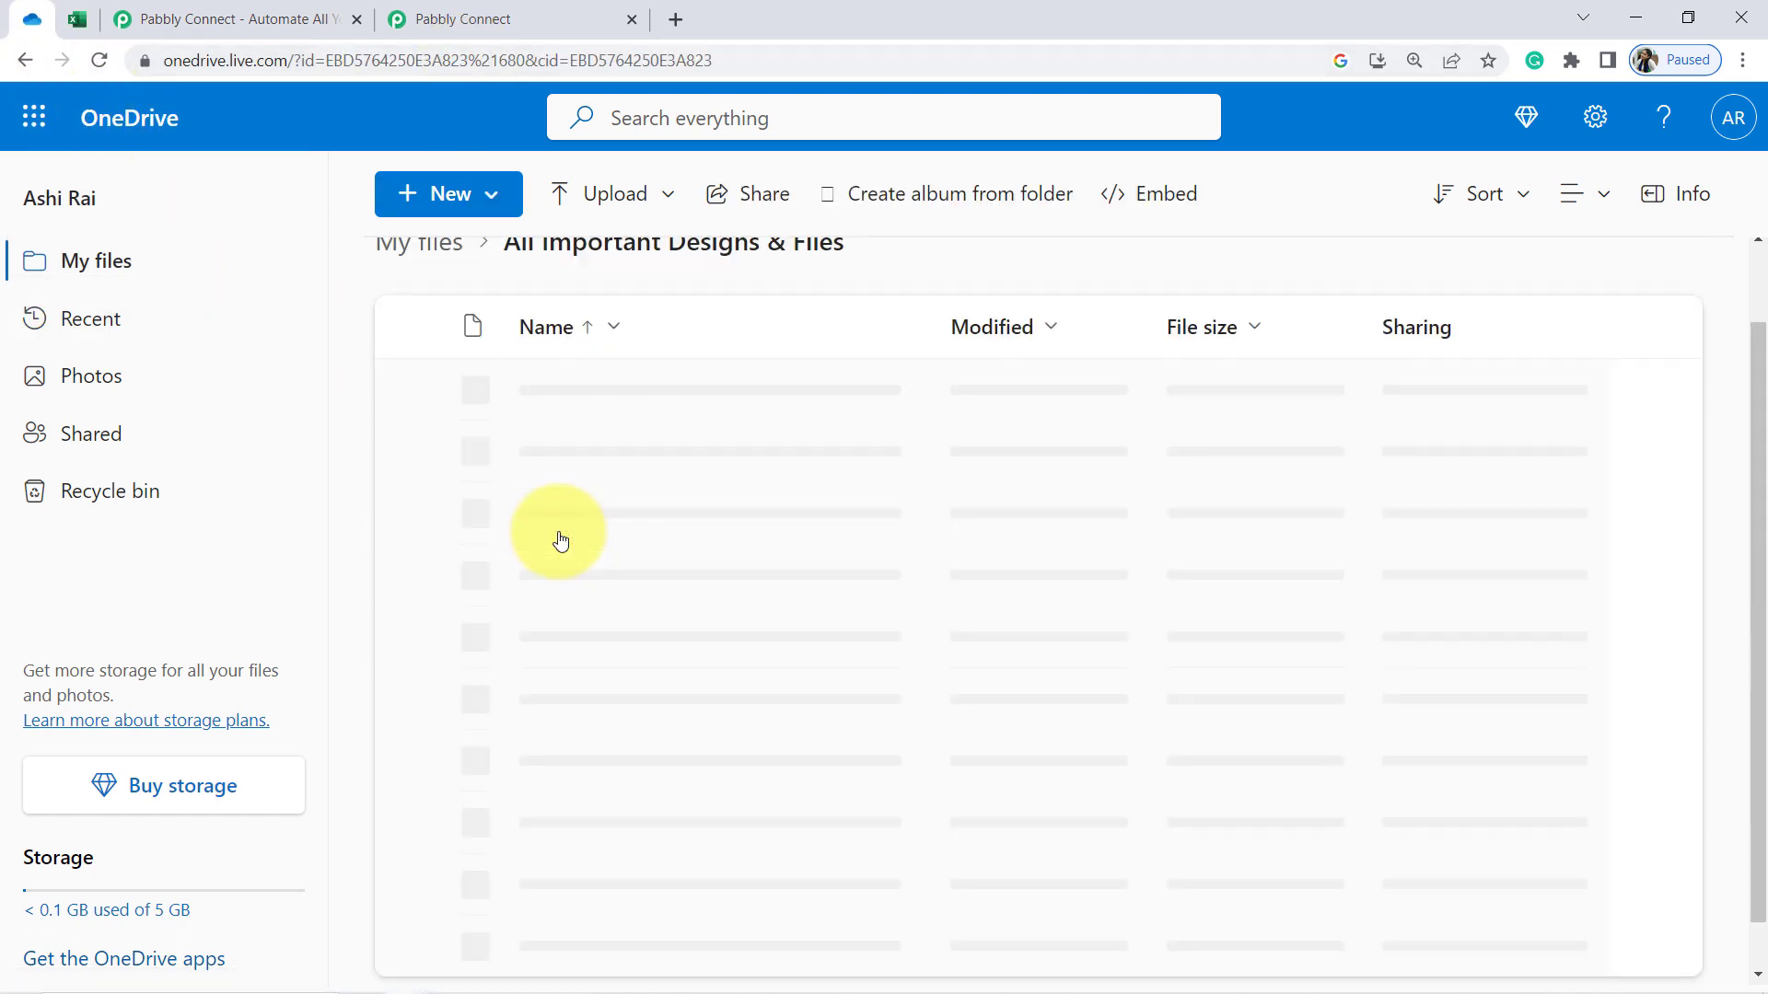
pyautogui.moveTo(1756, 461); pyautogui.dragTo(1748, 355)
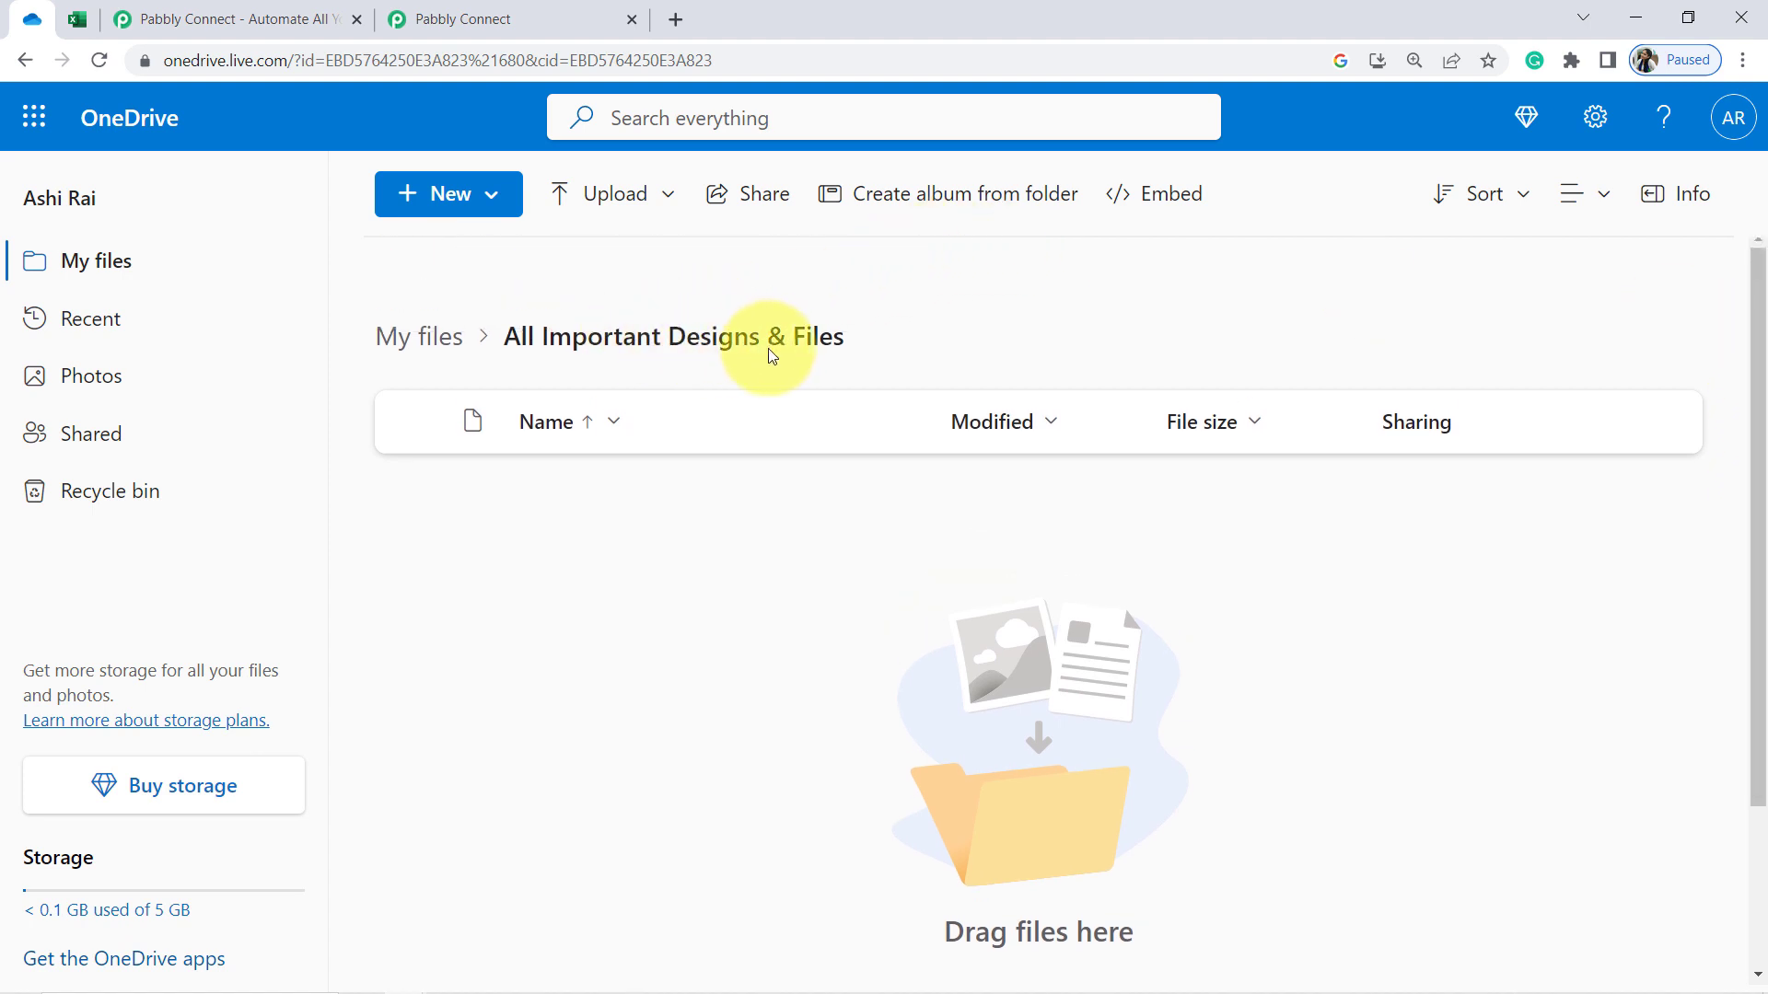
pyautogui.click(601, 17)
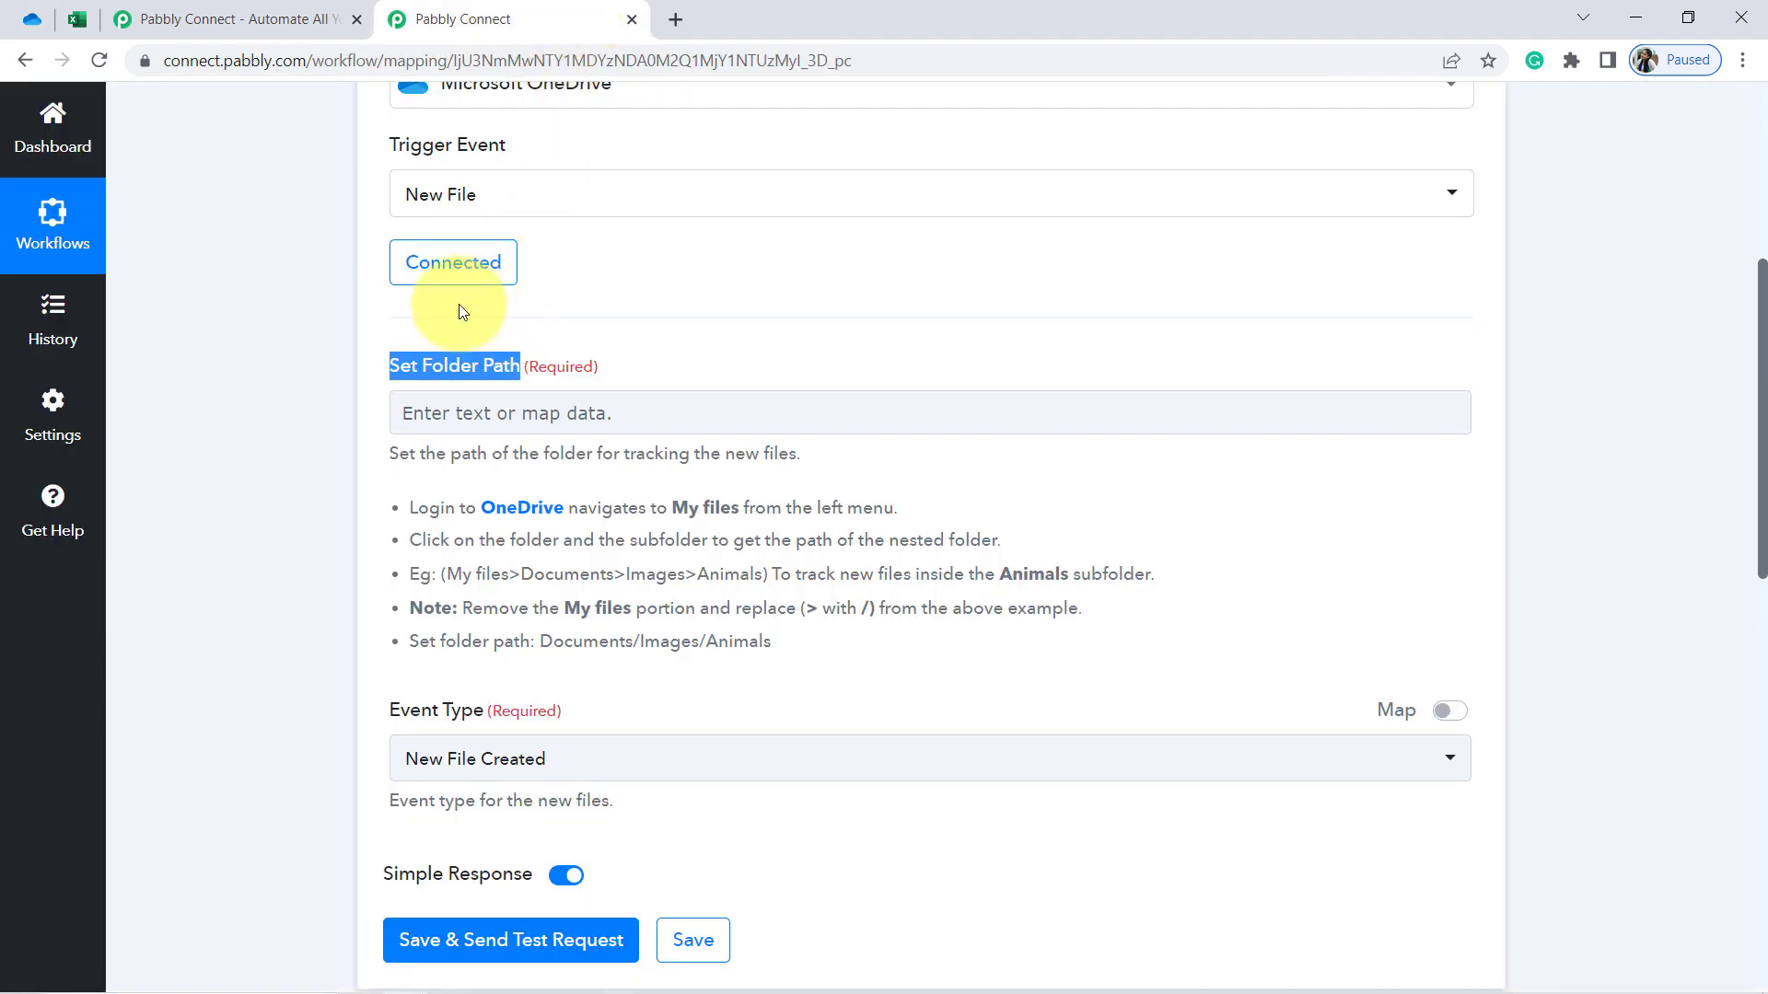
# Enter 'All Important Designs & Files' as the OneDrive trigger's folder path
pyautogui.click(424, 407)
pyautogui.write('All Important Designs & Files')
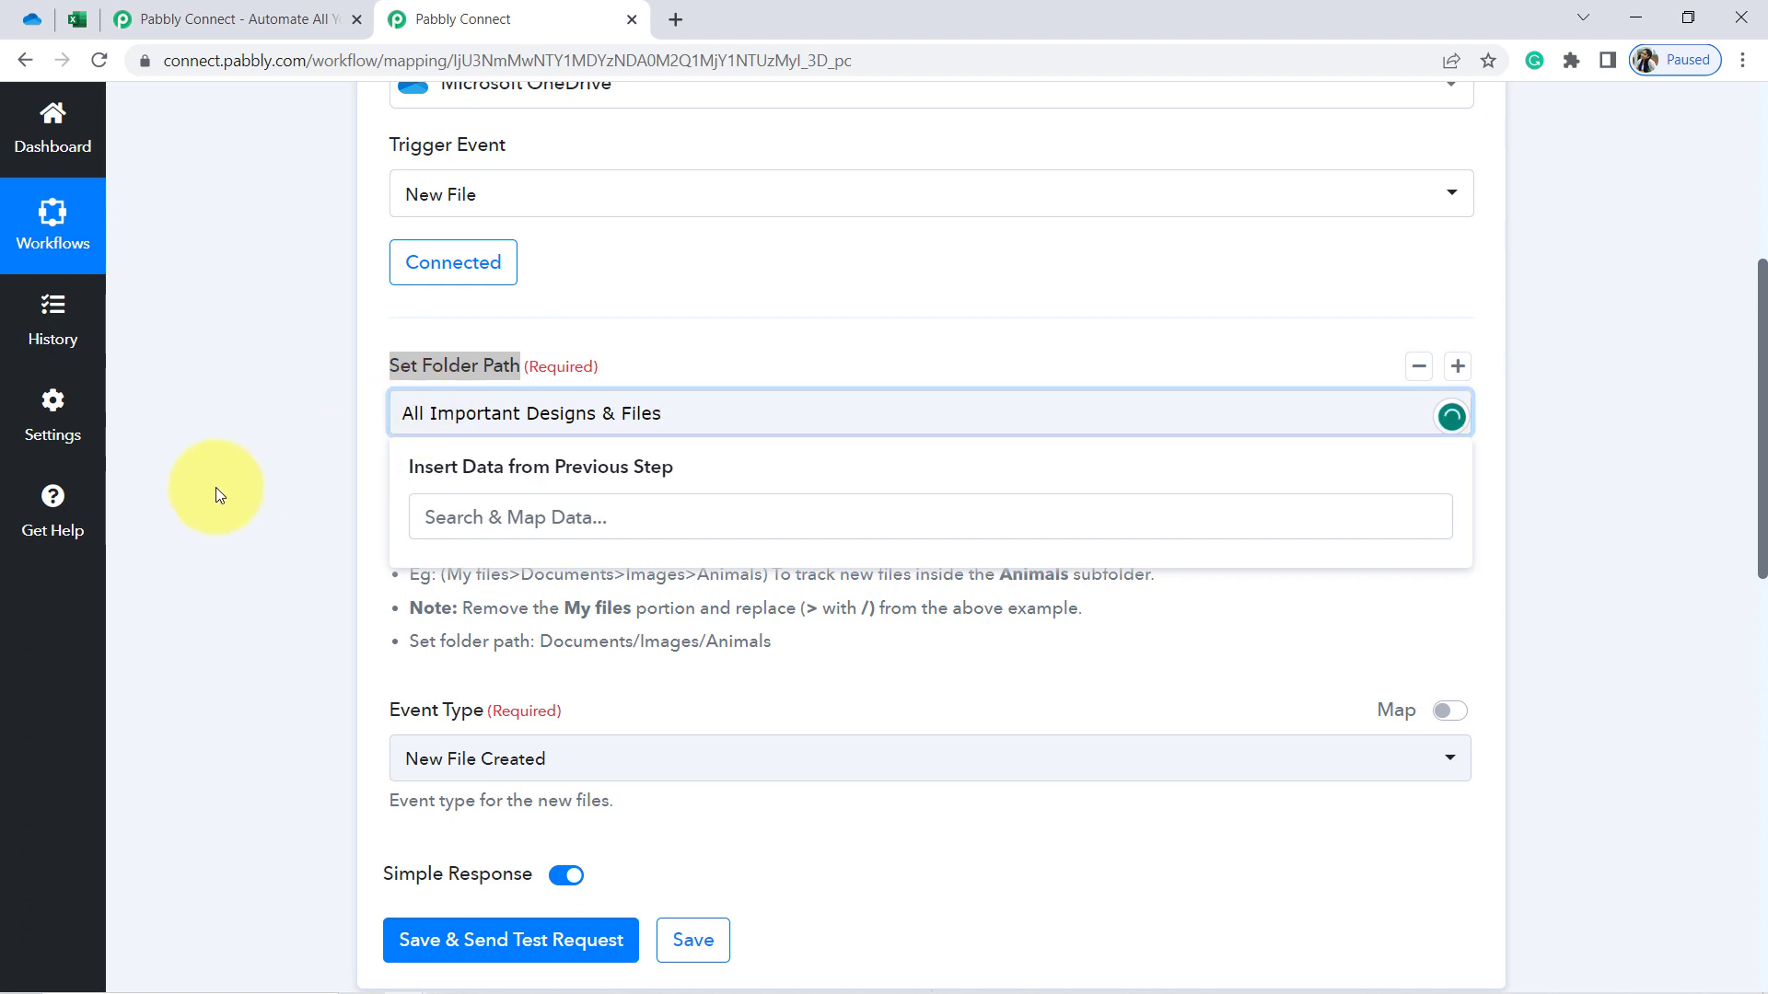
pyautogui.click(230, 506)
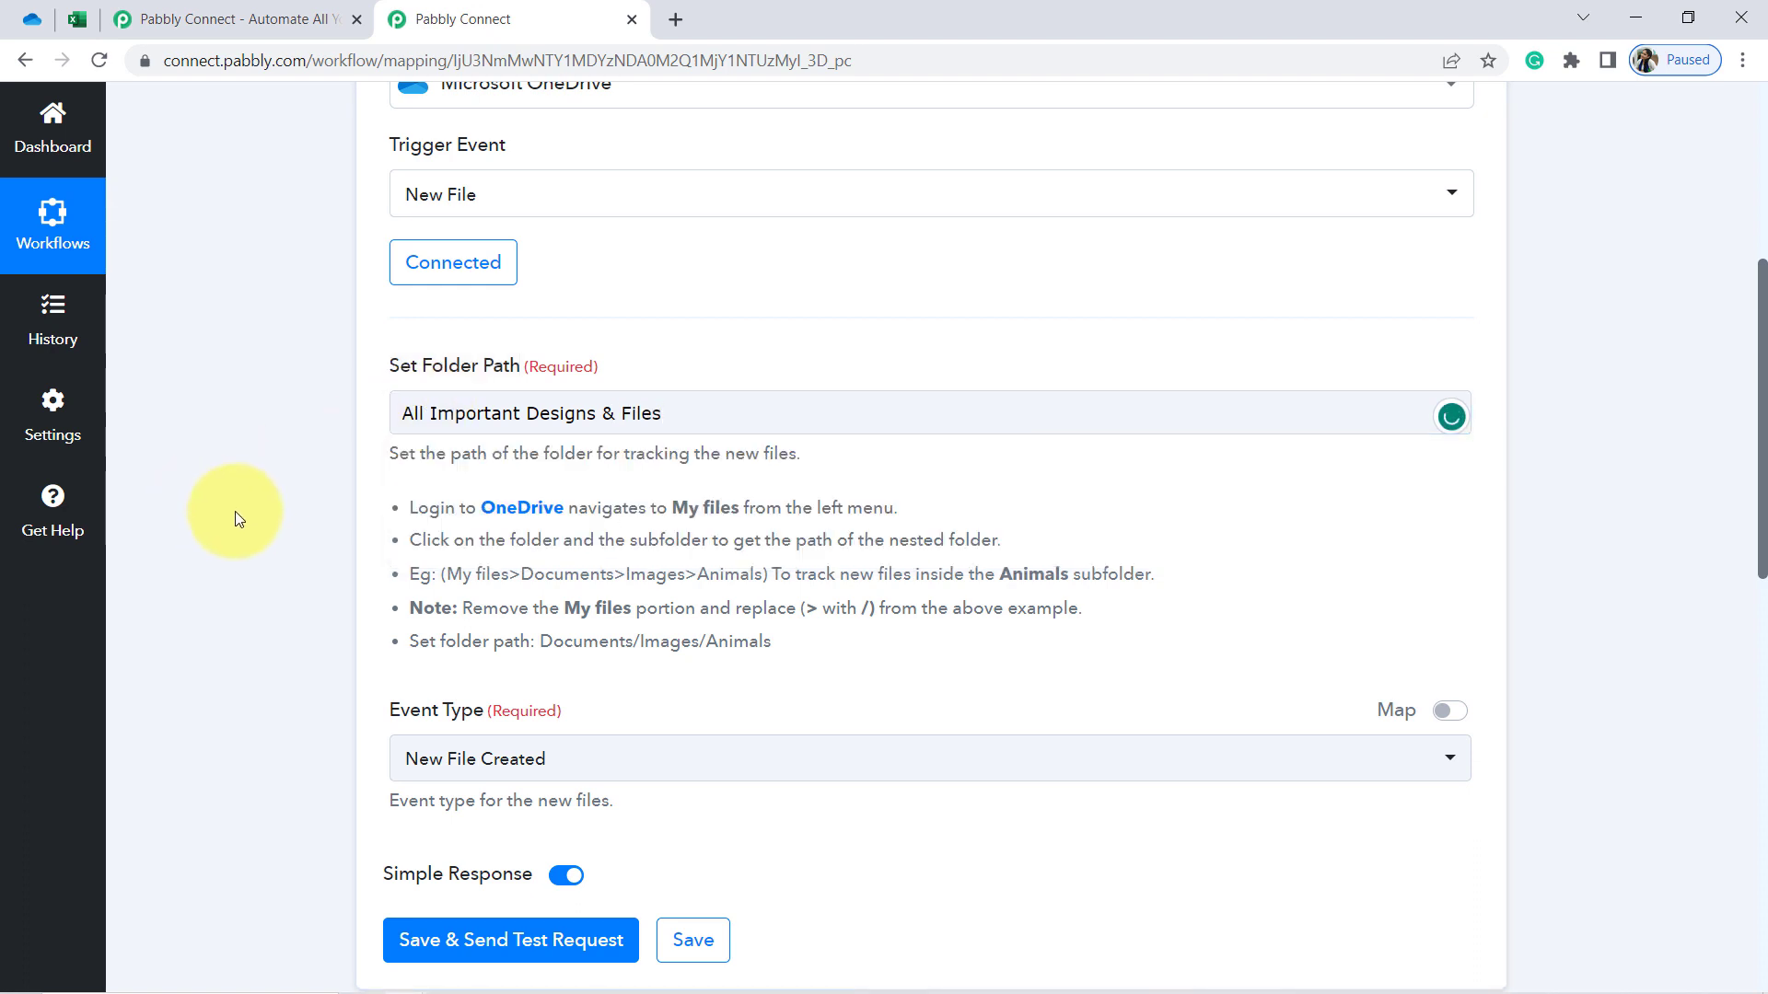
pyautogui.moveTo(416, 507); pyautogui.dragTo(657, 600)
pyautogui.click(626, 552)
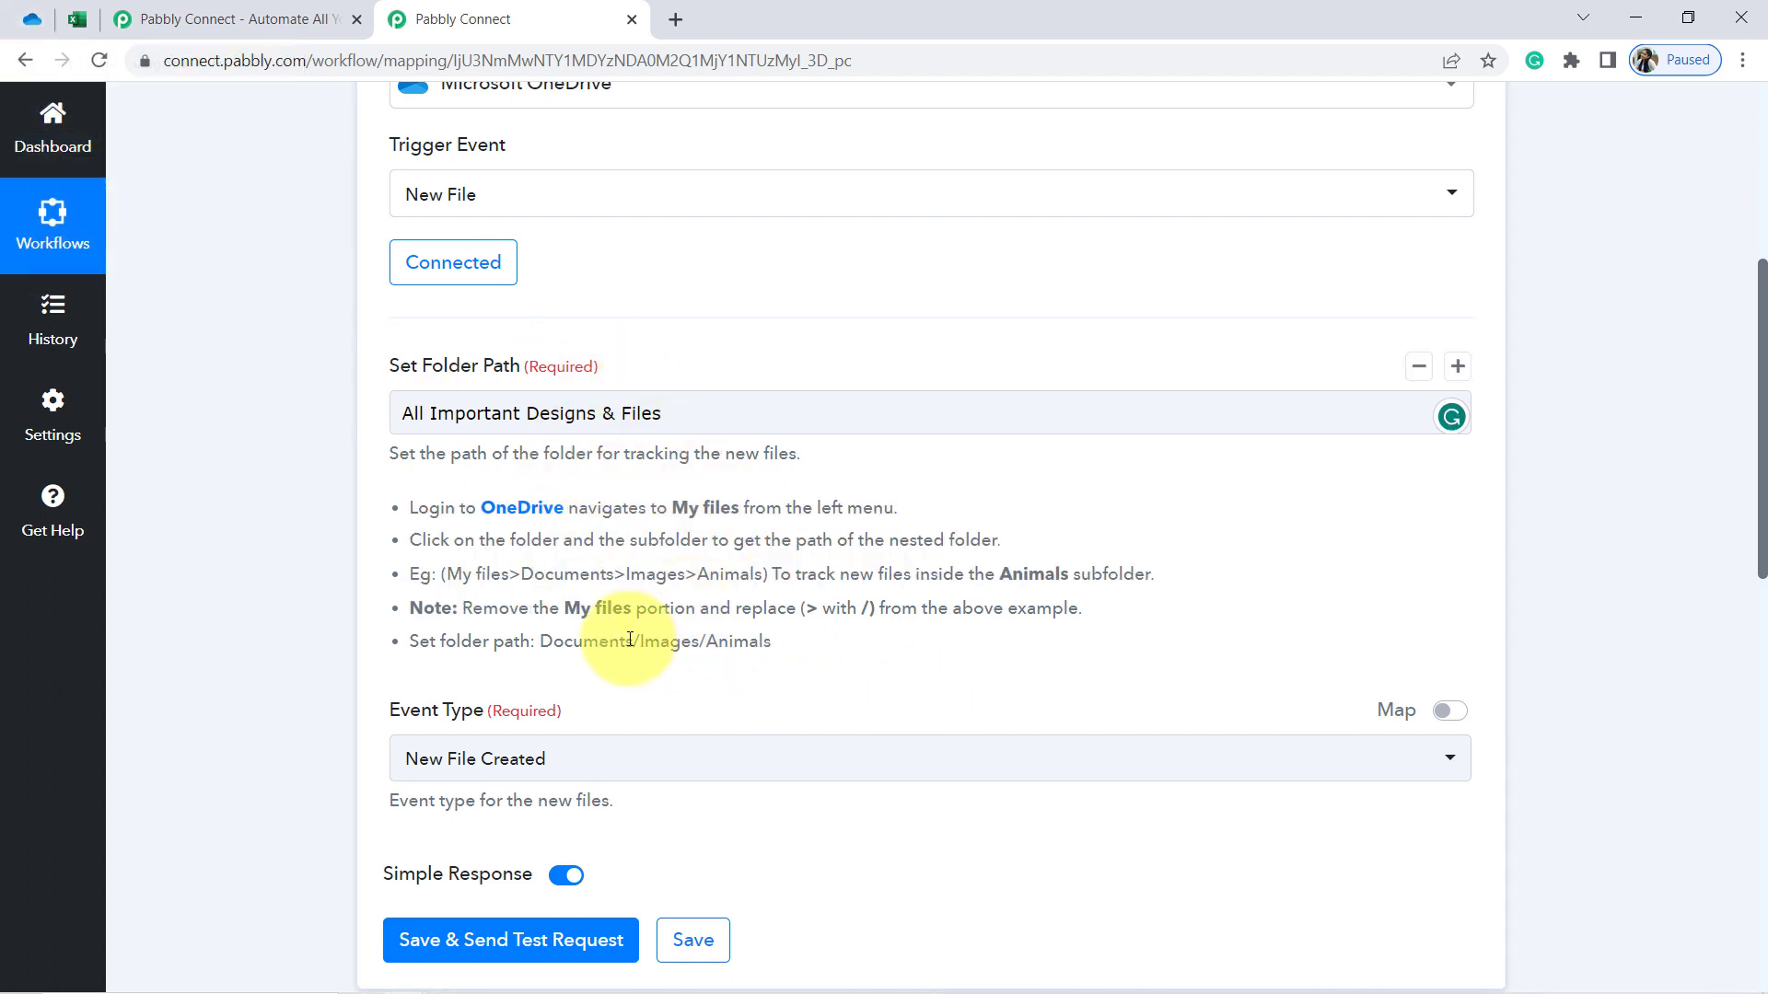
pyautogui.moveTo(553, 641); pyautogui.dragTo(763, 642)
# Leave the event type unchanged and send a test request, which returns an empty response
pyautogui.click(318, 619)
pyautogui.doubleClick(465, 711)
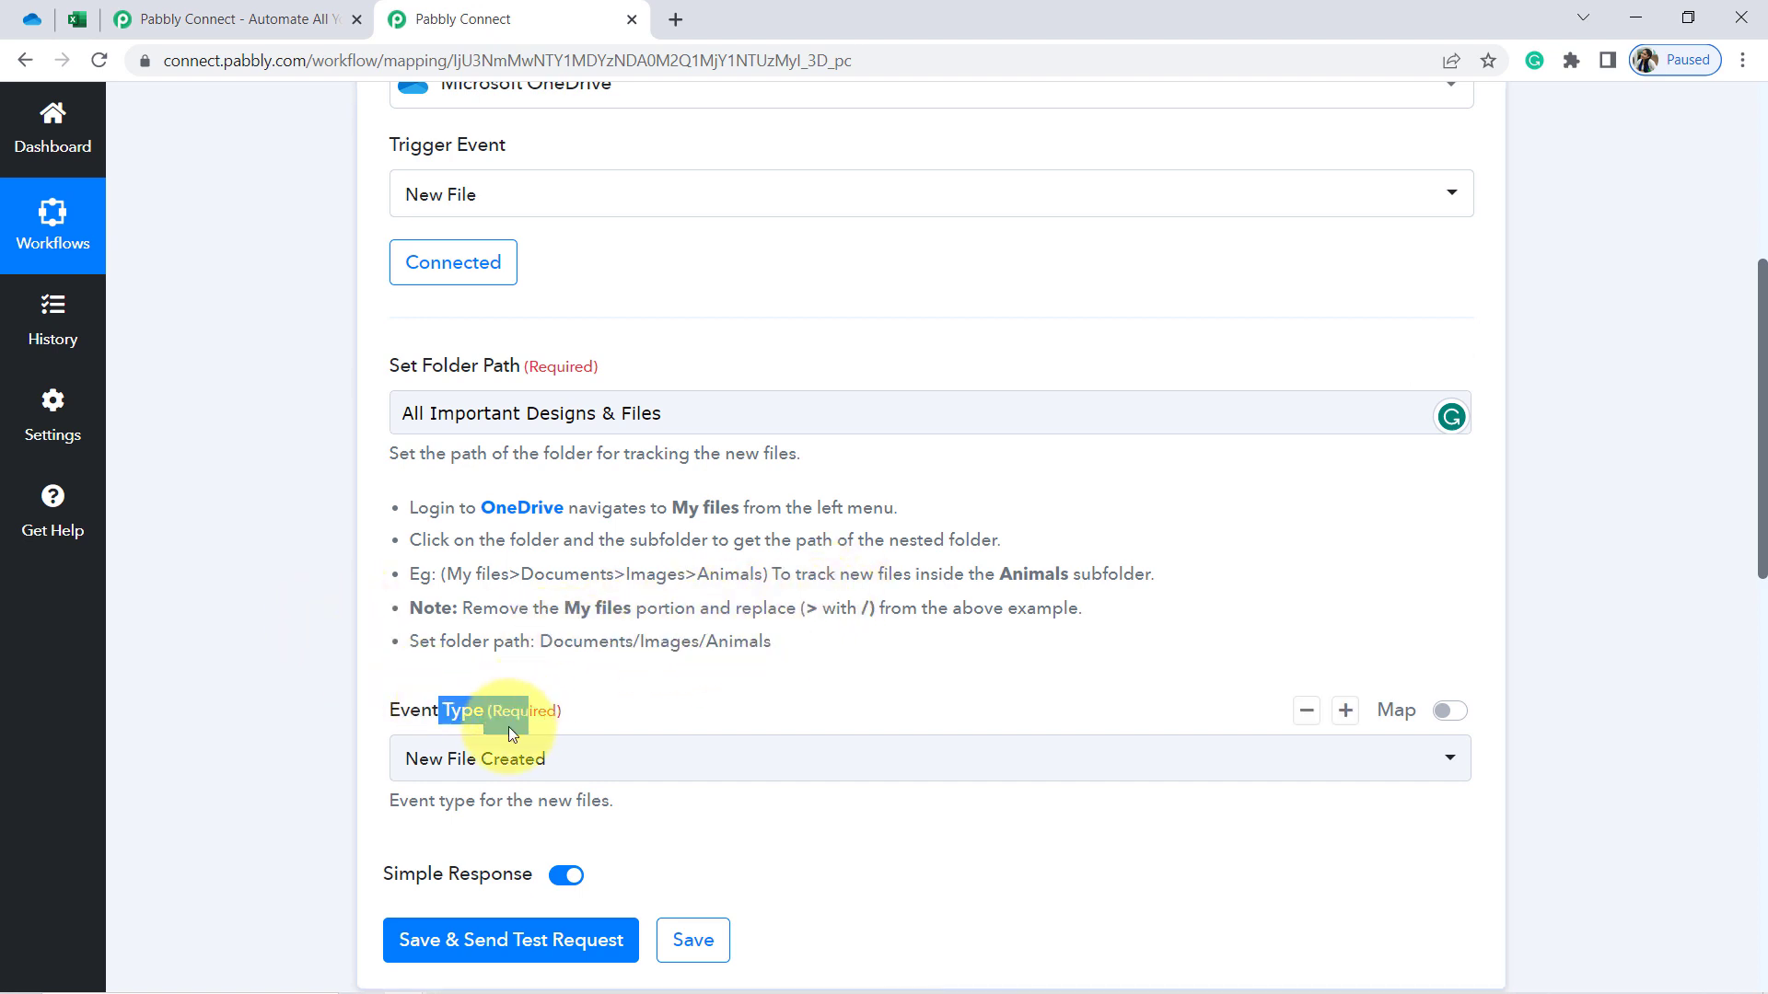
pyautogui.click(466, 757)
pyautogui.click(292, 672)
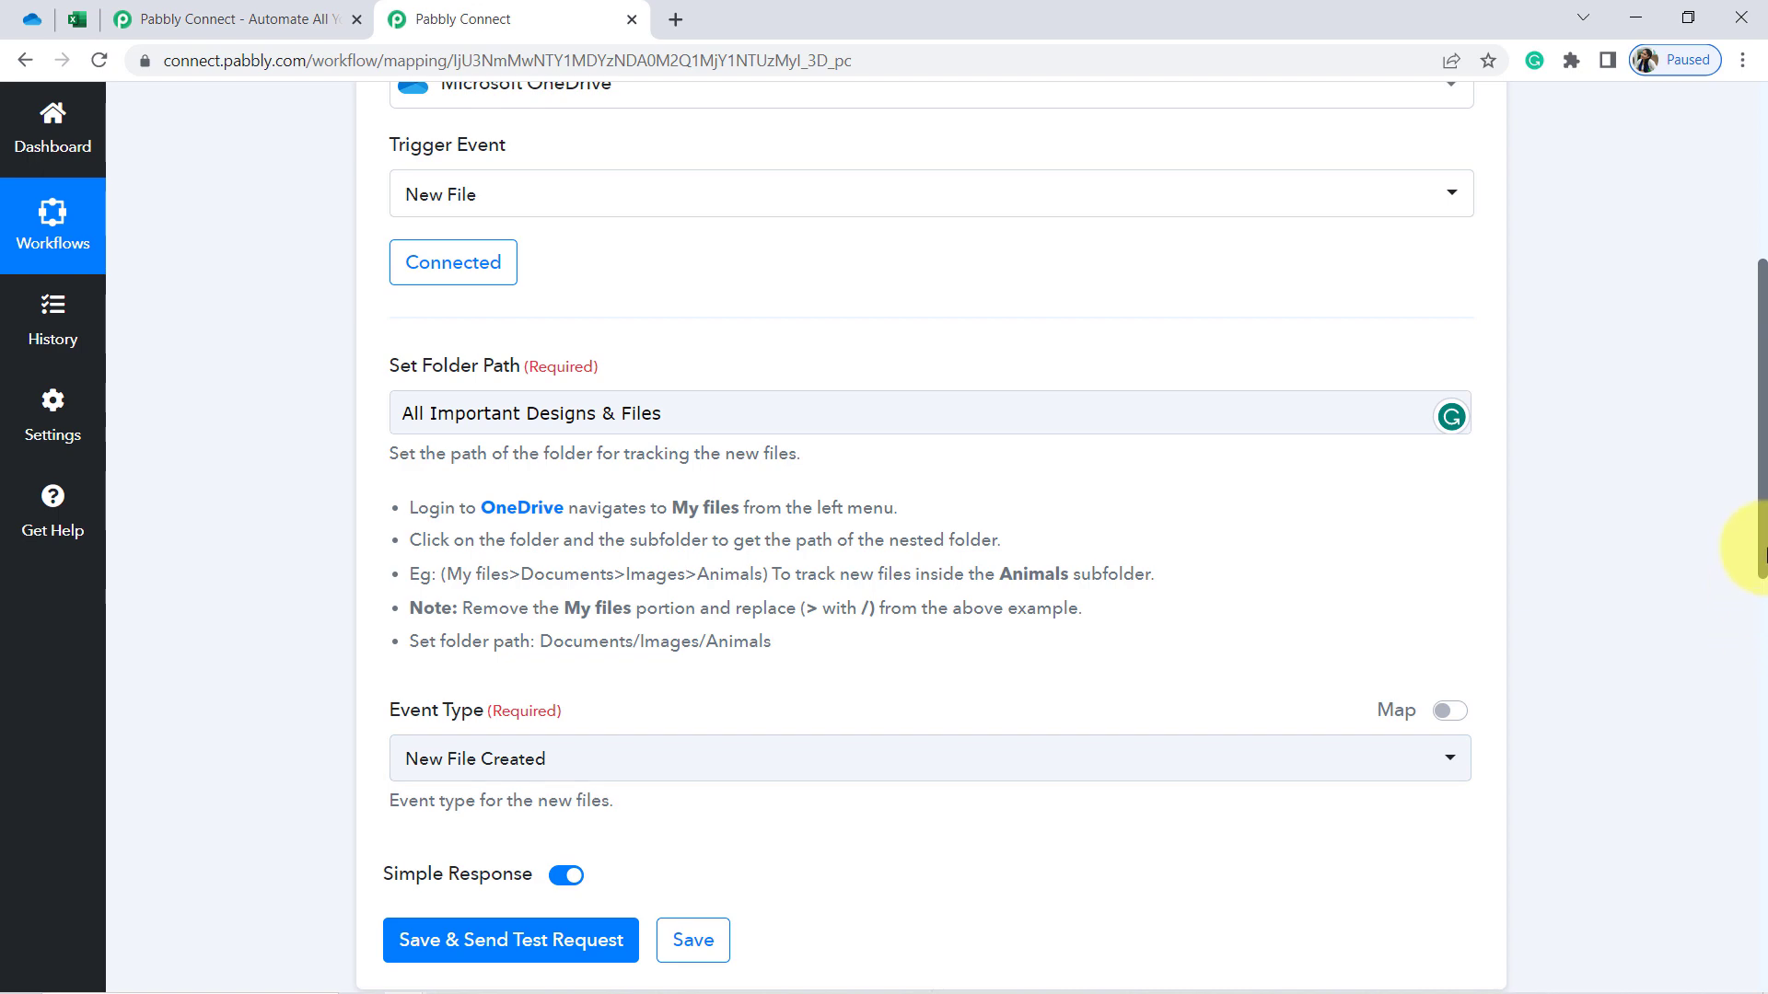
pyautogui.scroll(-5, 1760, 552)
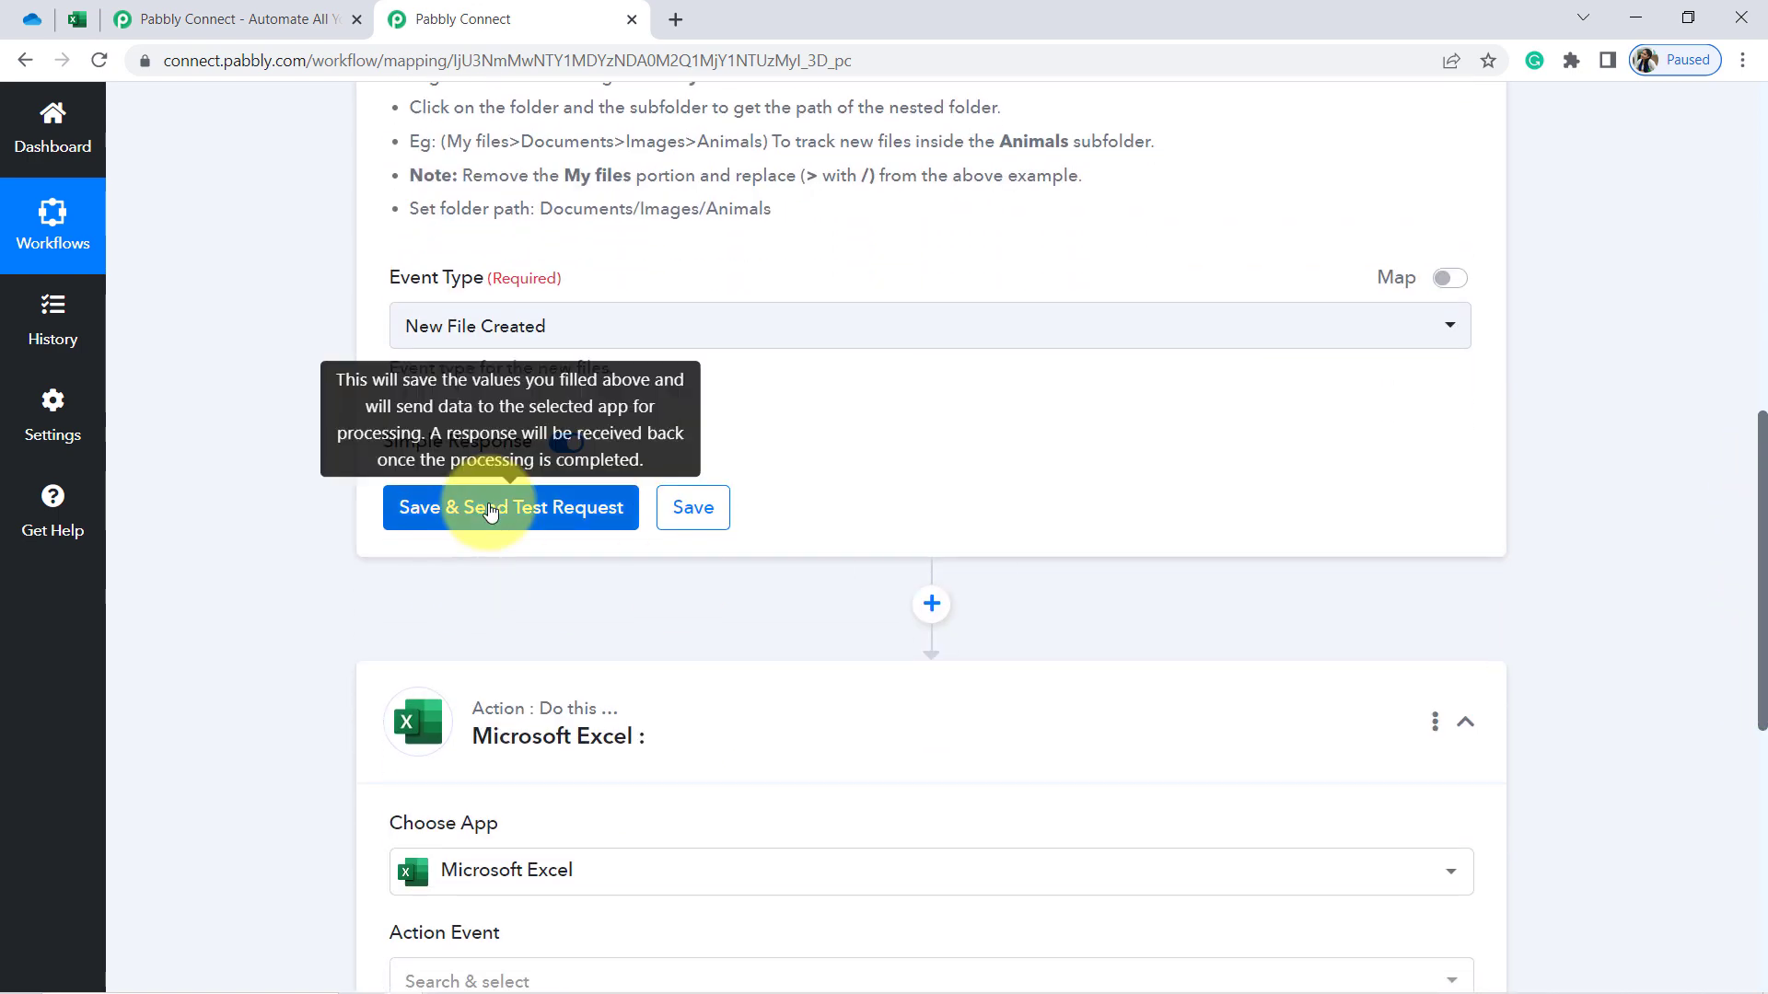
pyautogui.click(490, 512)
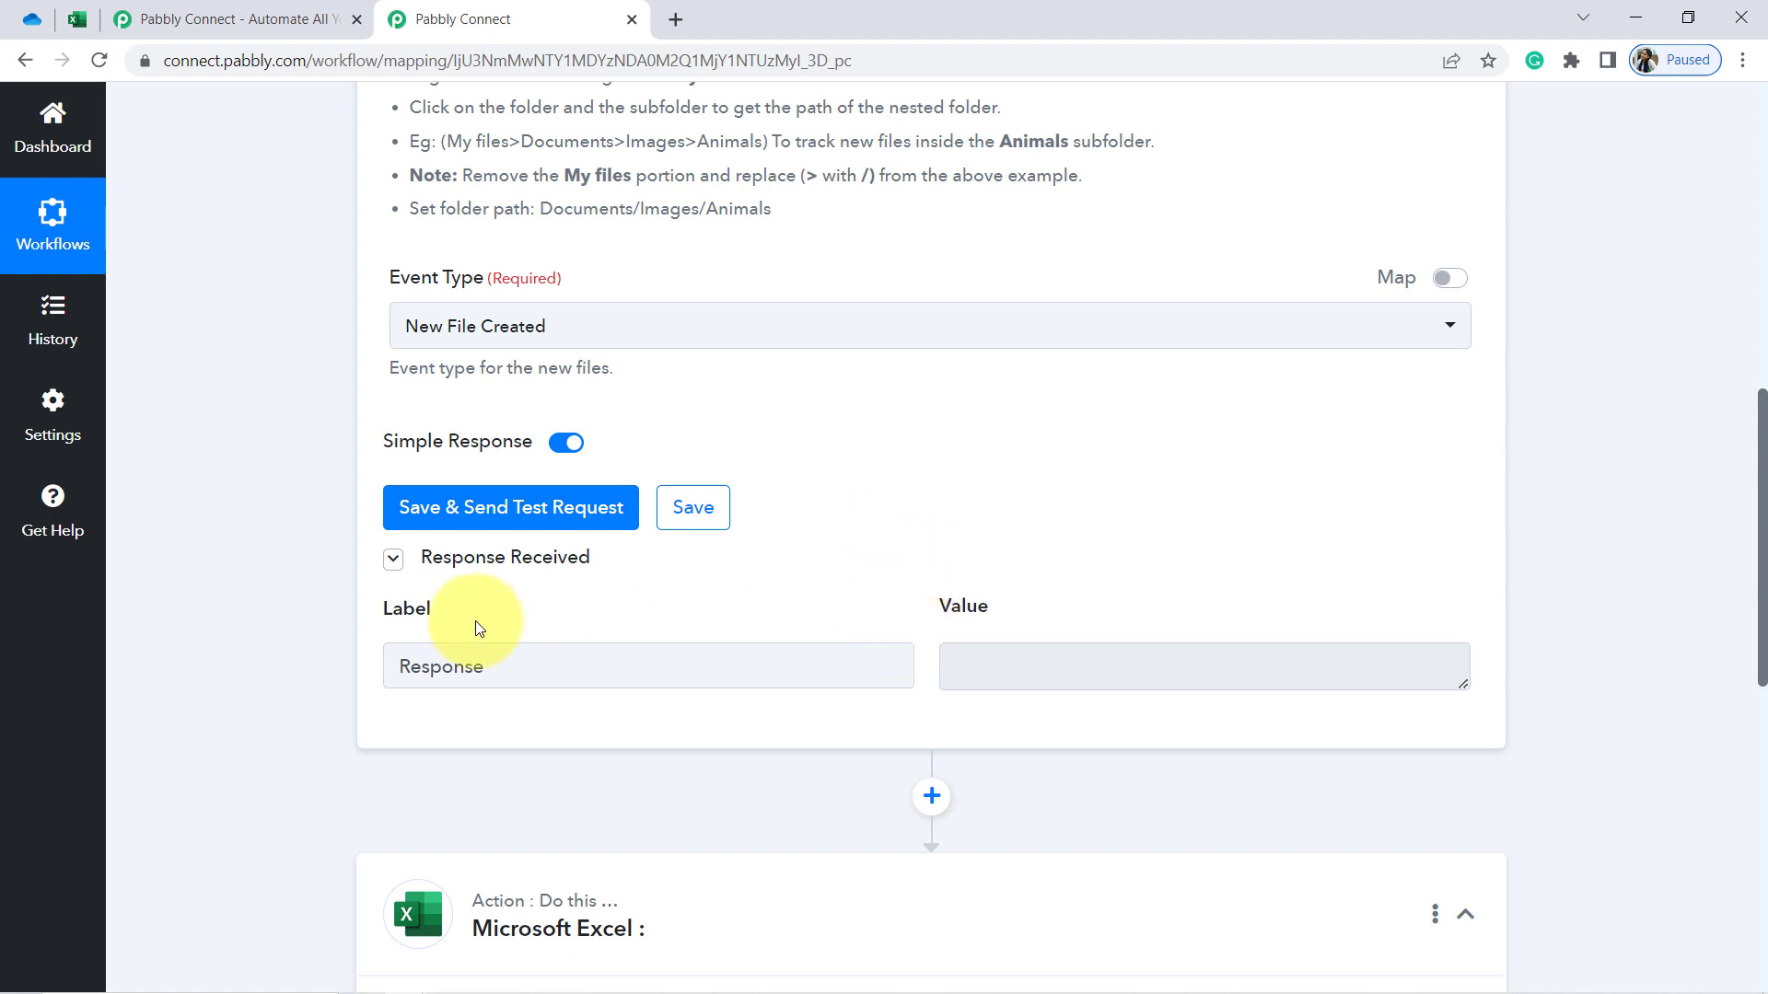
pyautogui.hotkey('ctrl', '1')
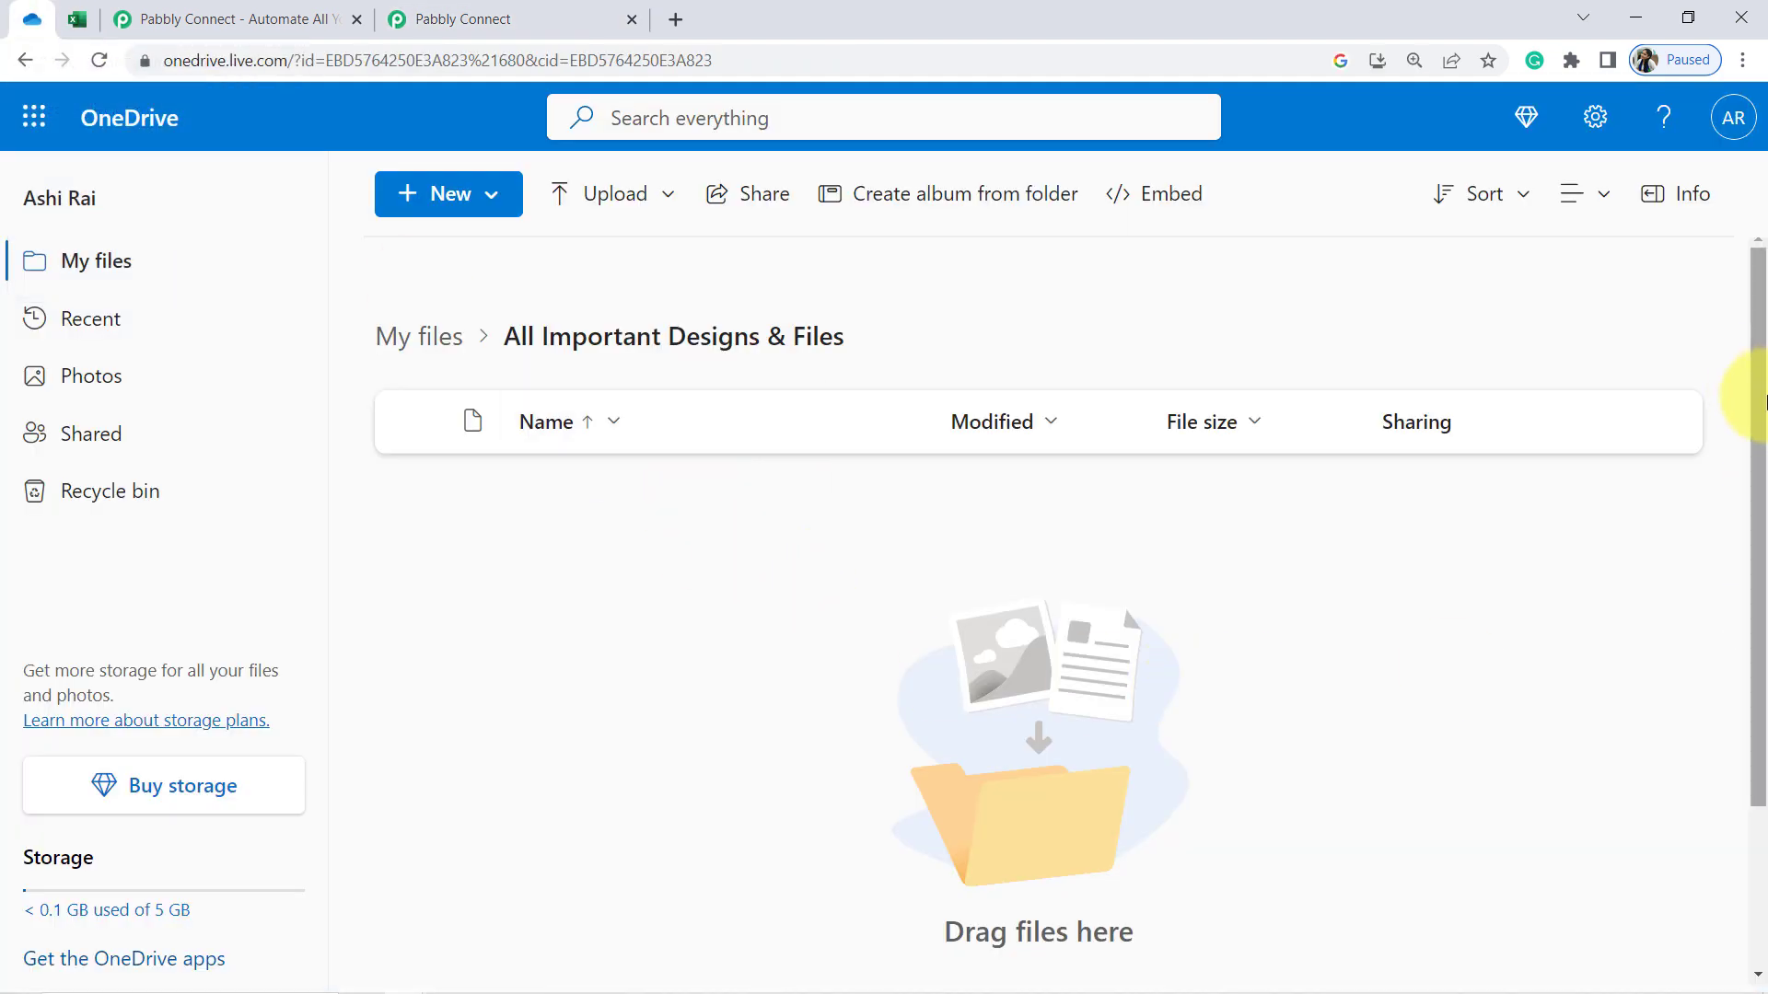
# Upload the 295 KB resume PDF from the Desktop into the All Important Designs & Files folder
pyautogui.scroll(-3, 1765, 403)
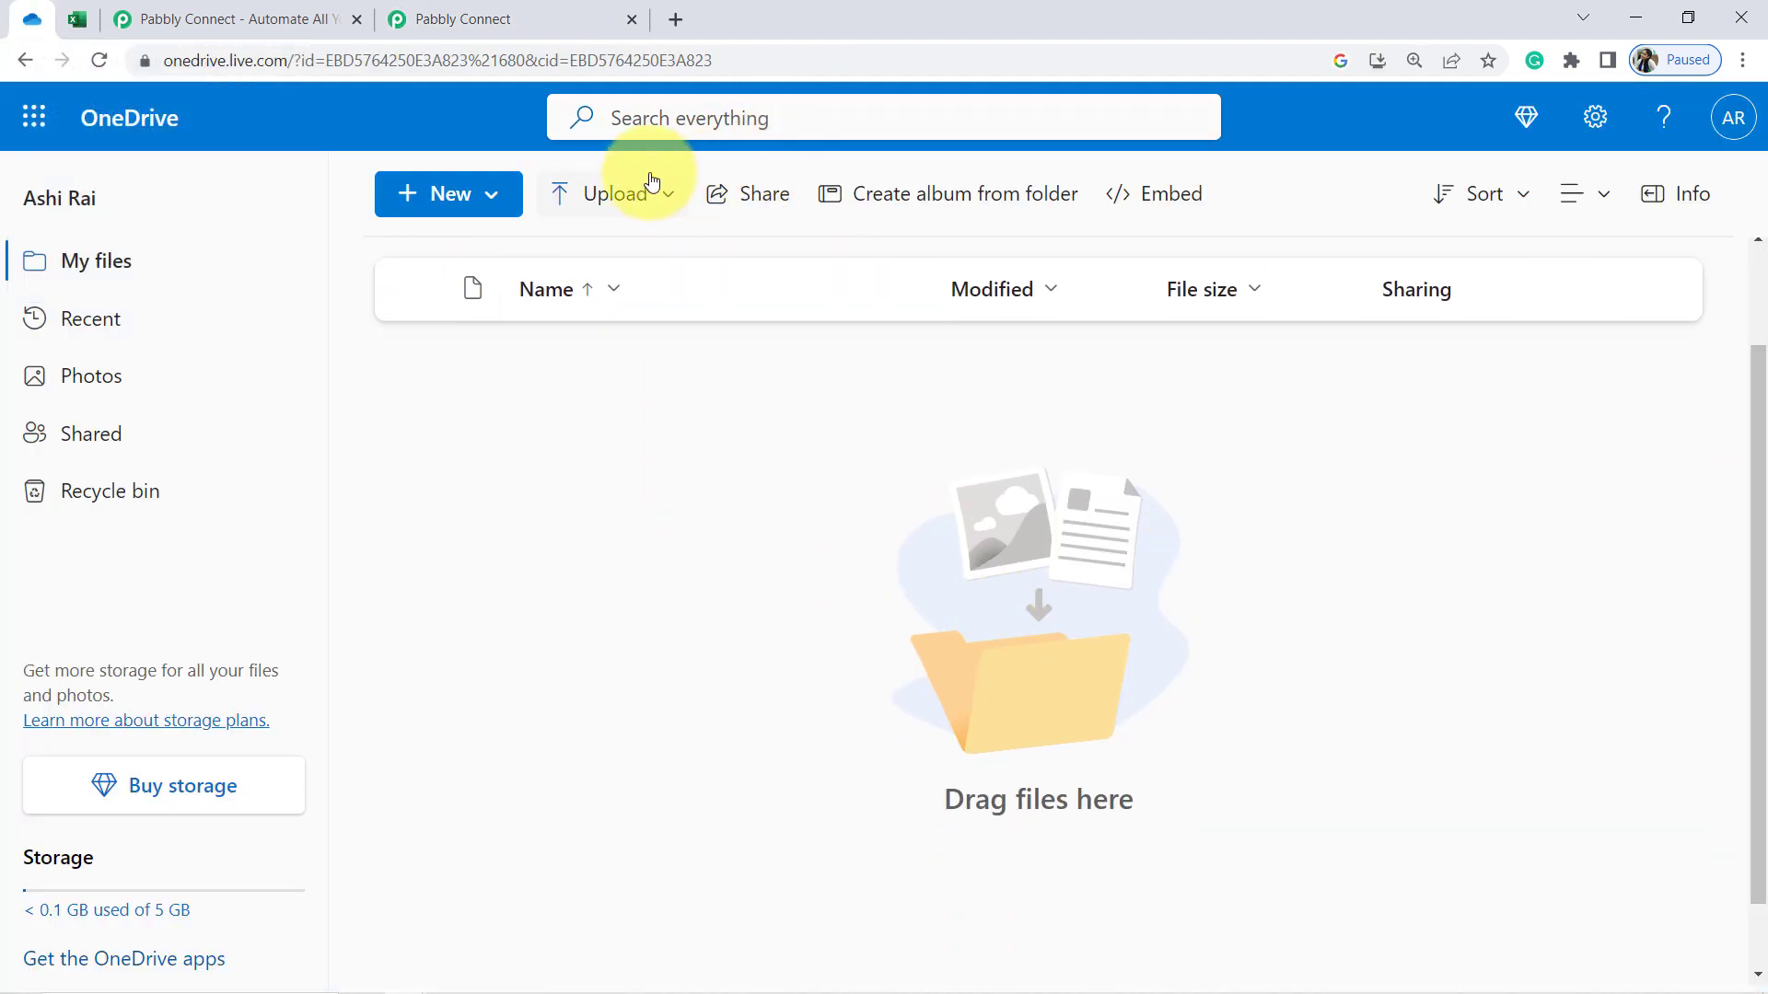
pyautogui.click(609, 192)
pyautogui.click(572, 262)
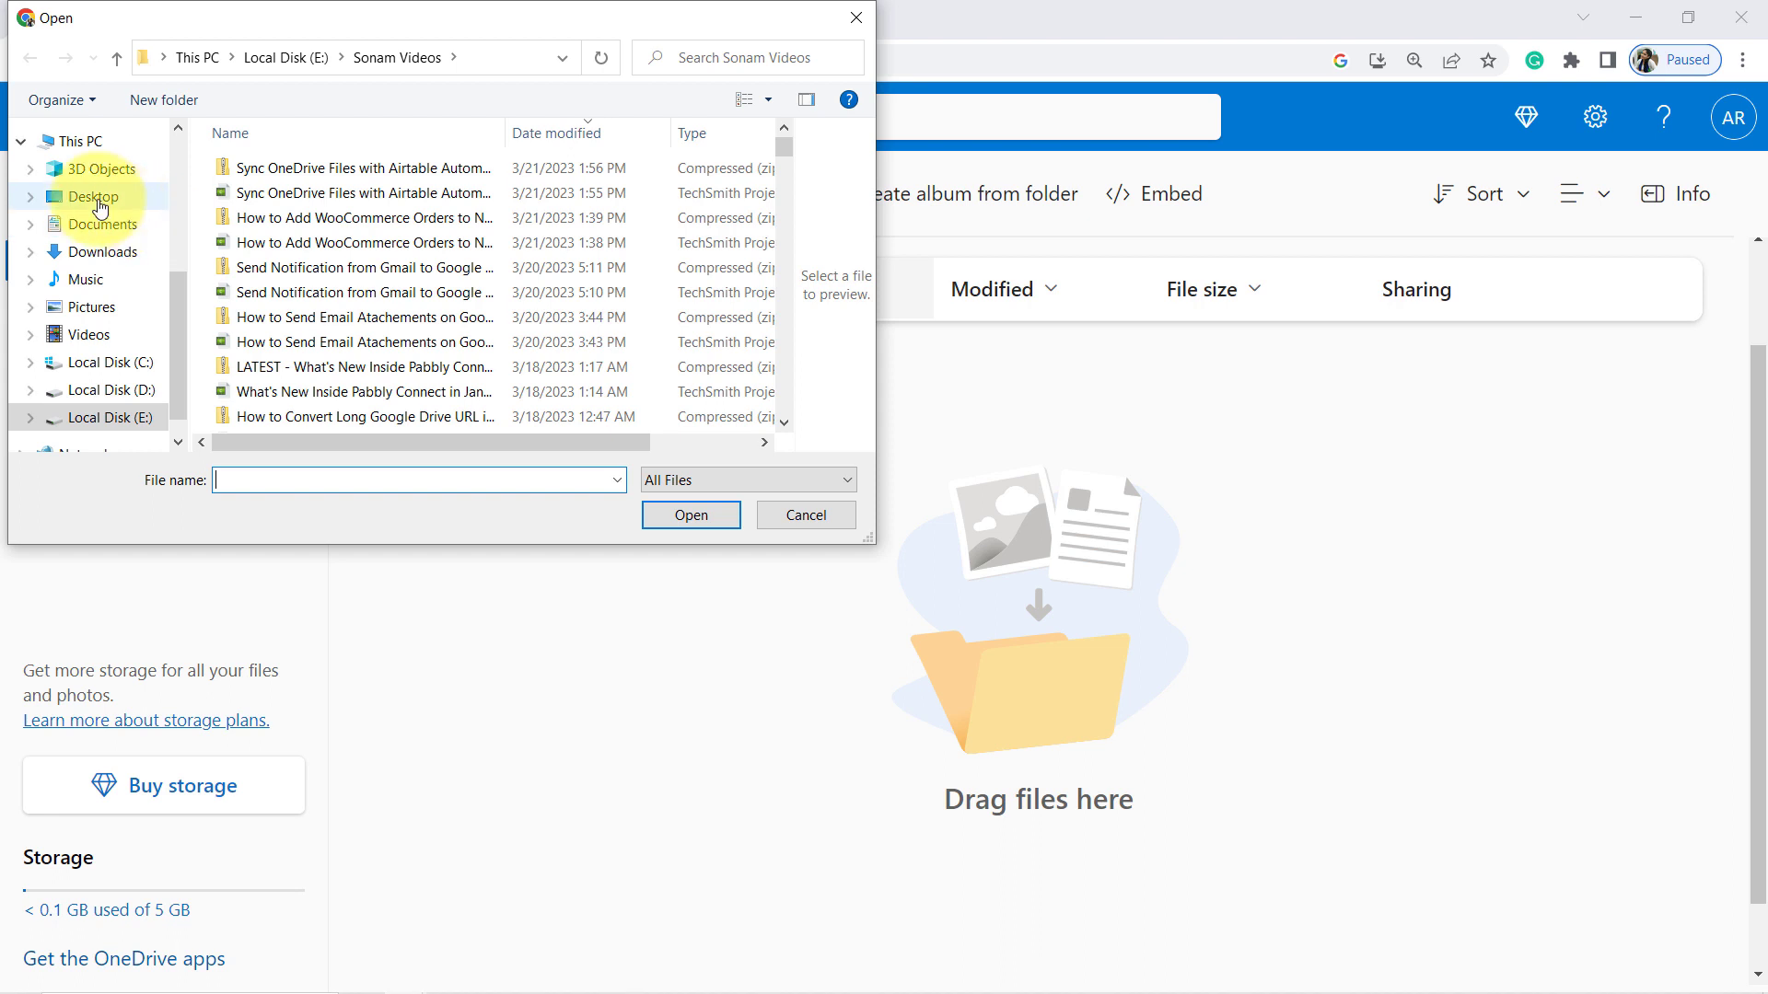
pyautogui.click(93, 196)
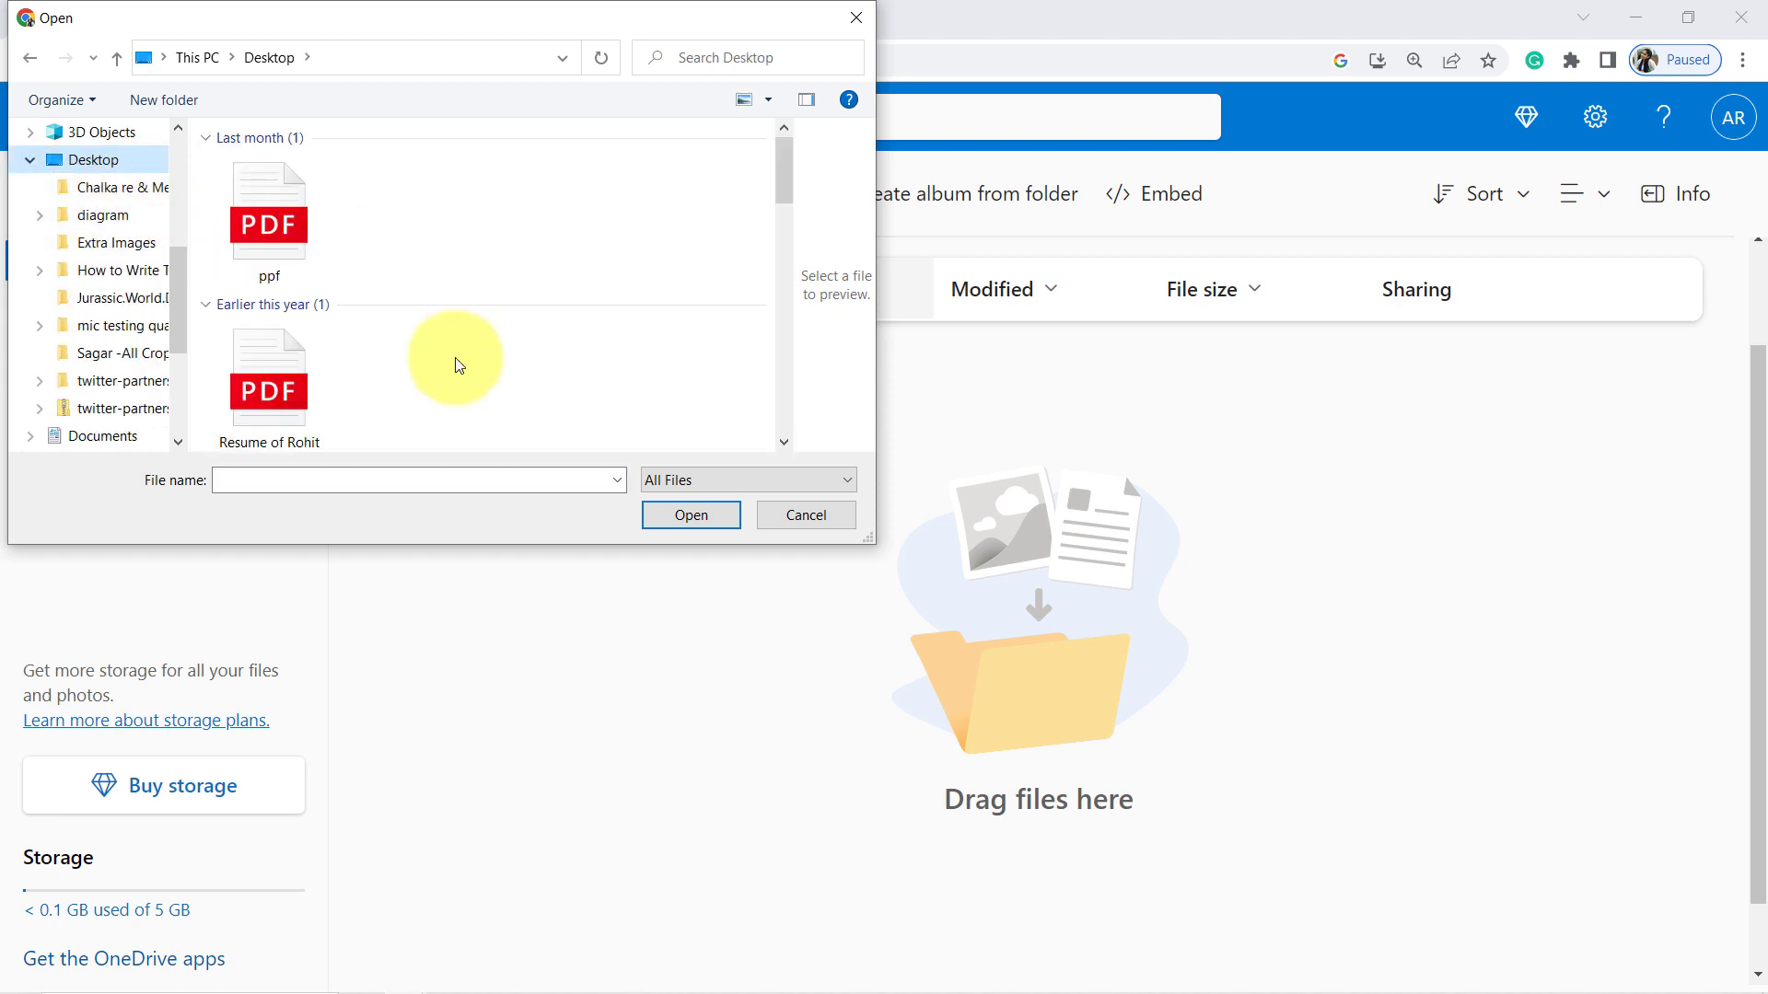
pyautogui.click(258, 368)
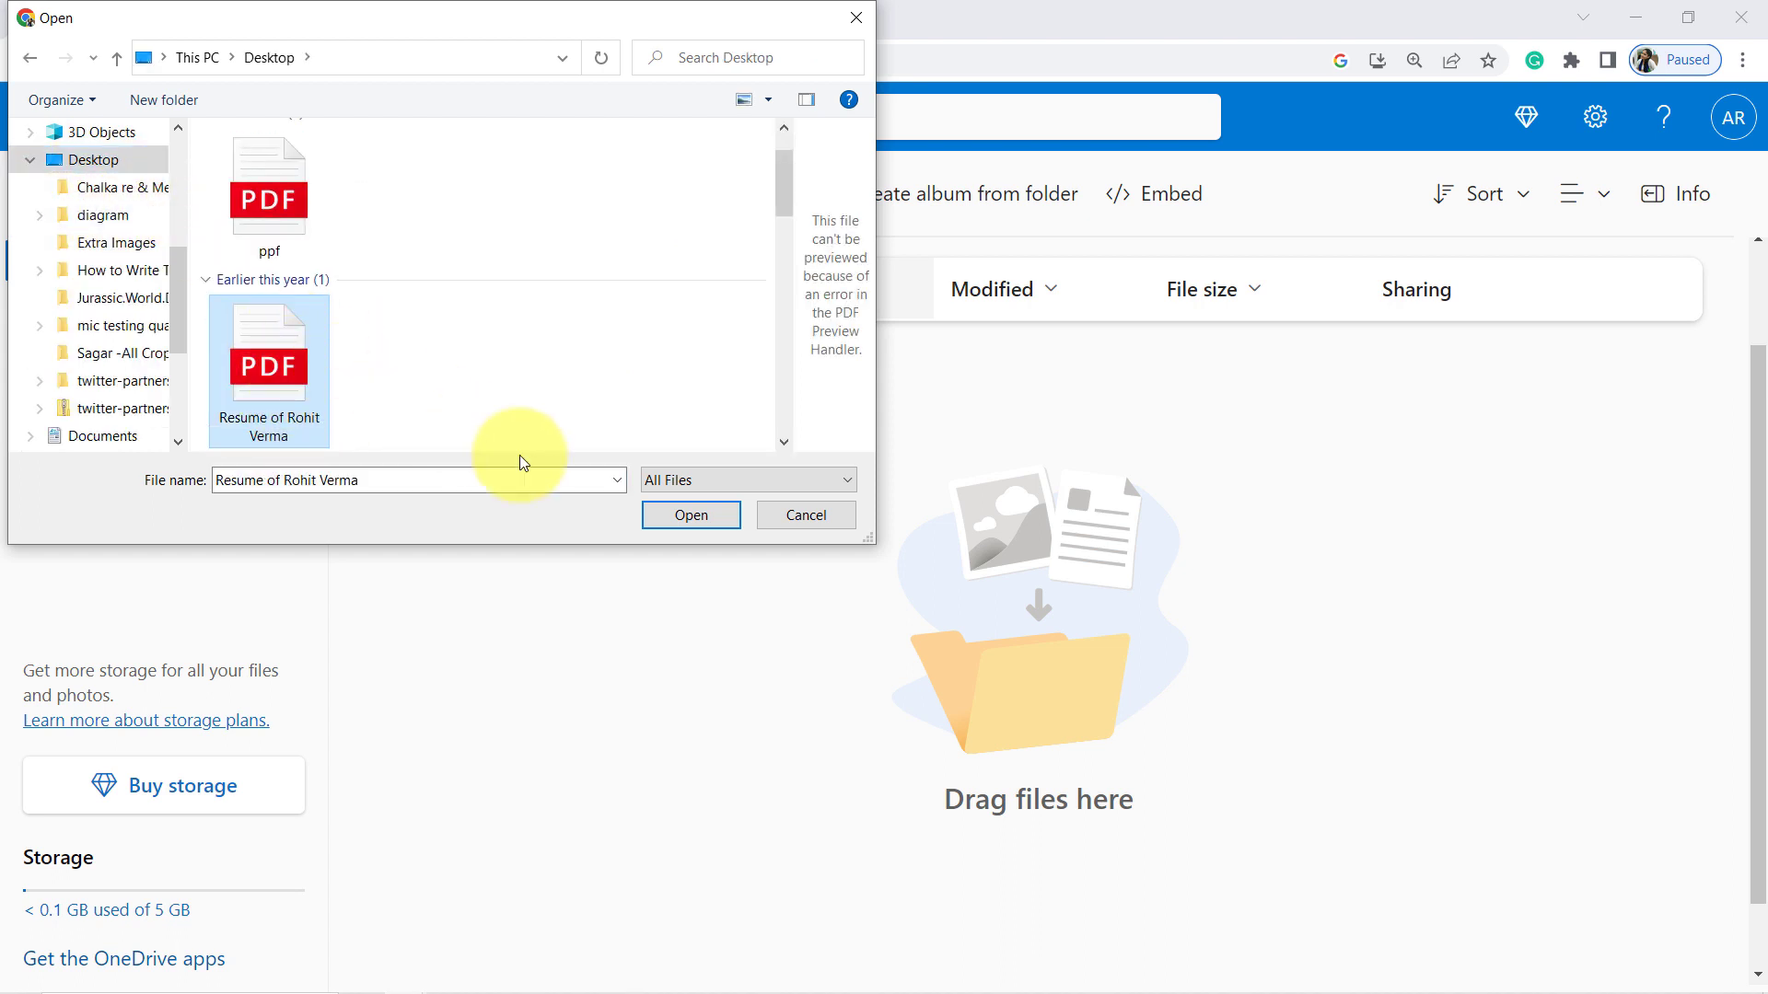
pyautogui.click(707, 512)
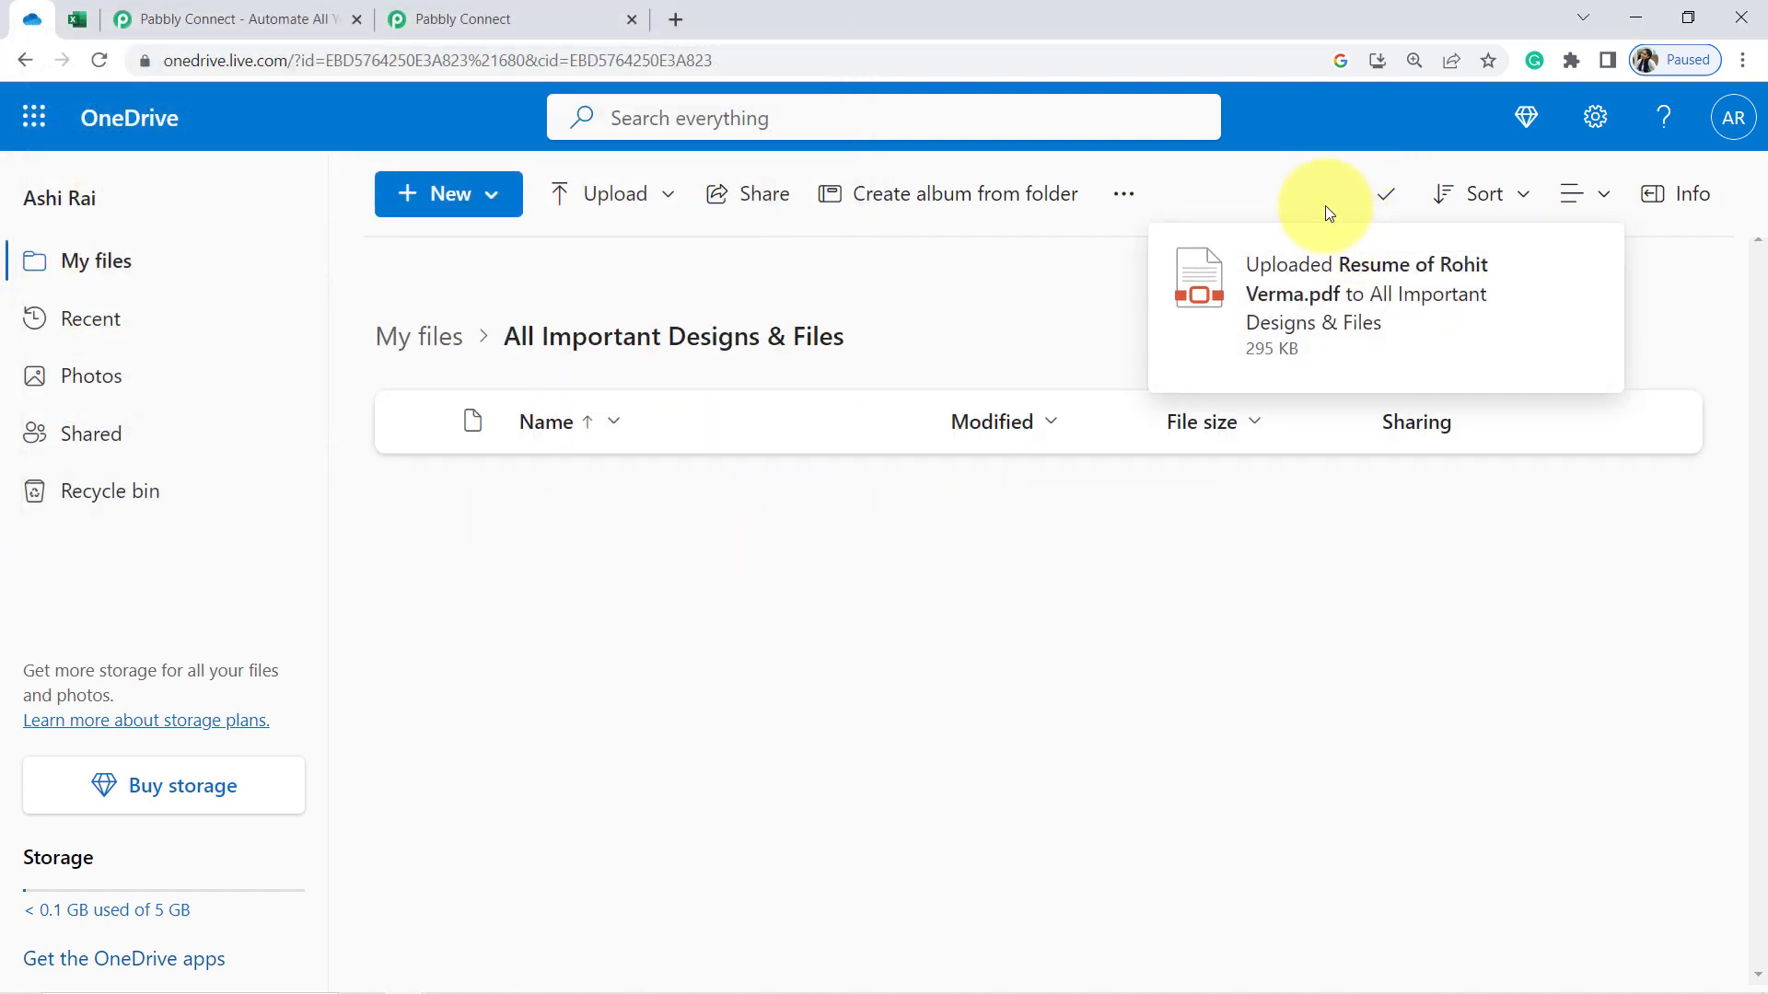
pyautogui.click(538, 8)
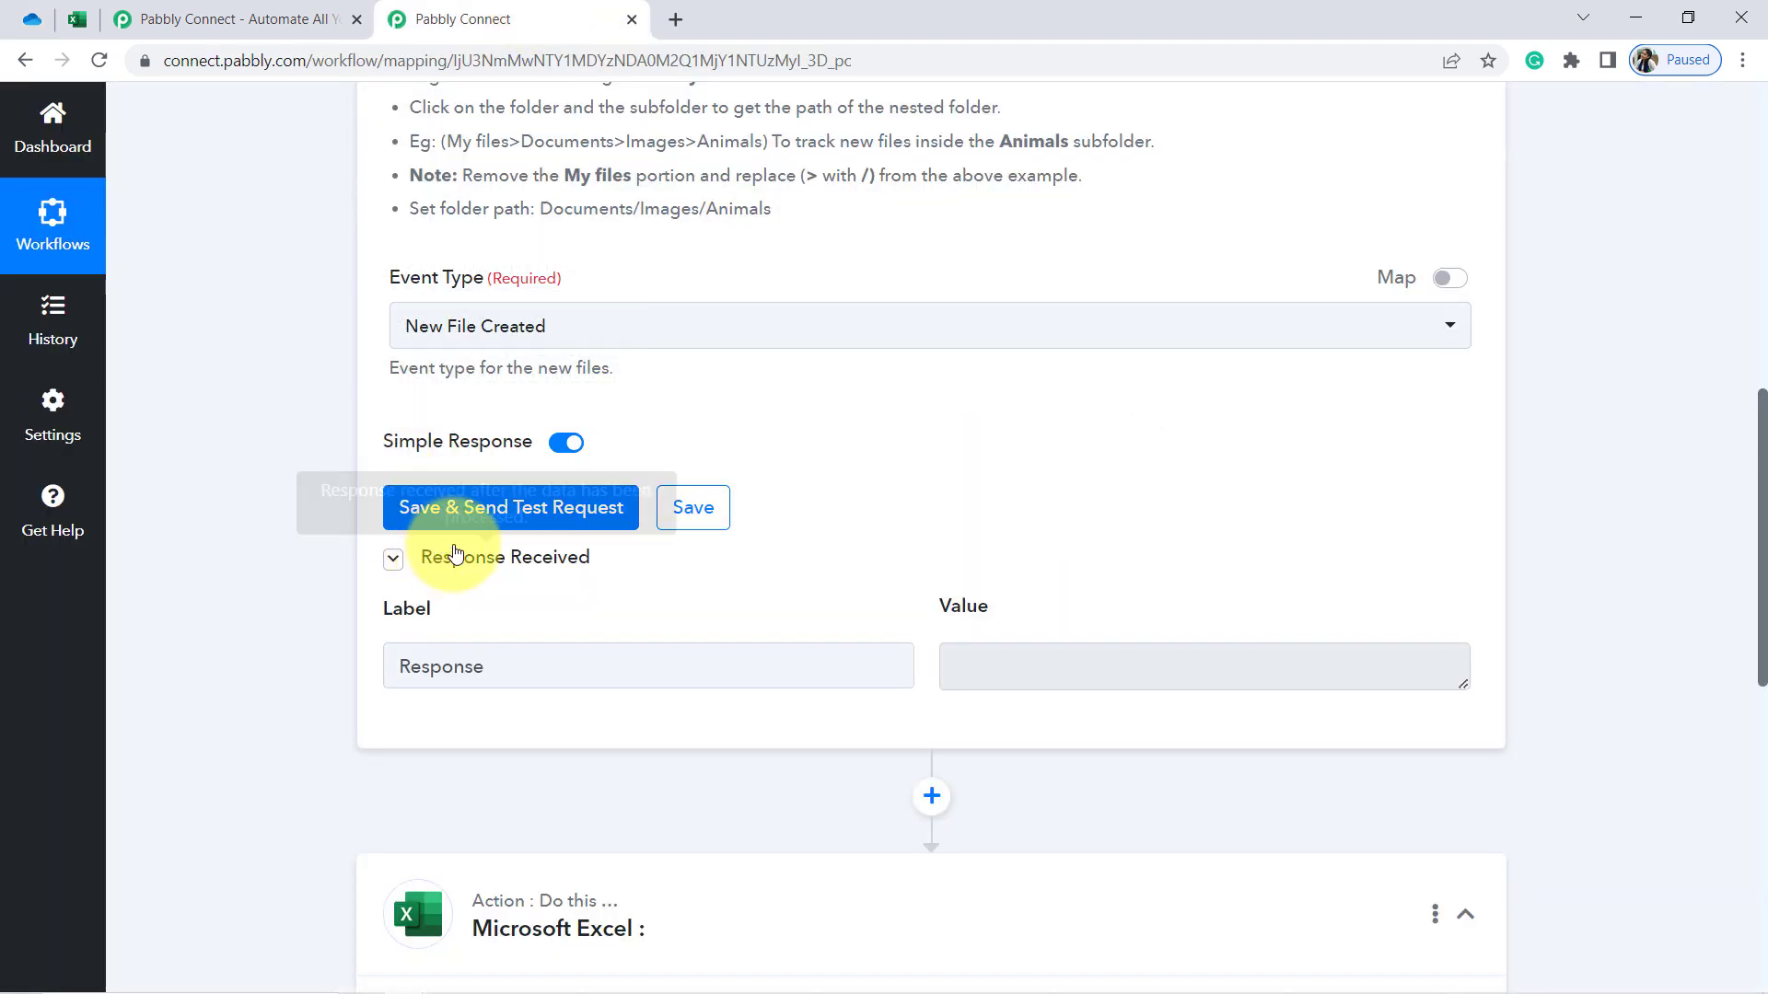
# Re-send the trigger test request, edit the folder path and send the test again
pyautogui.click(473, 501)
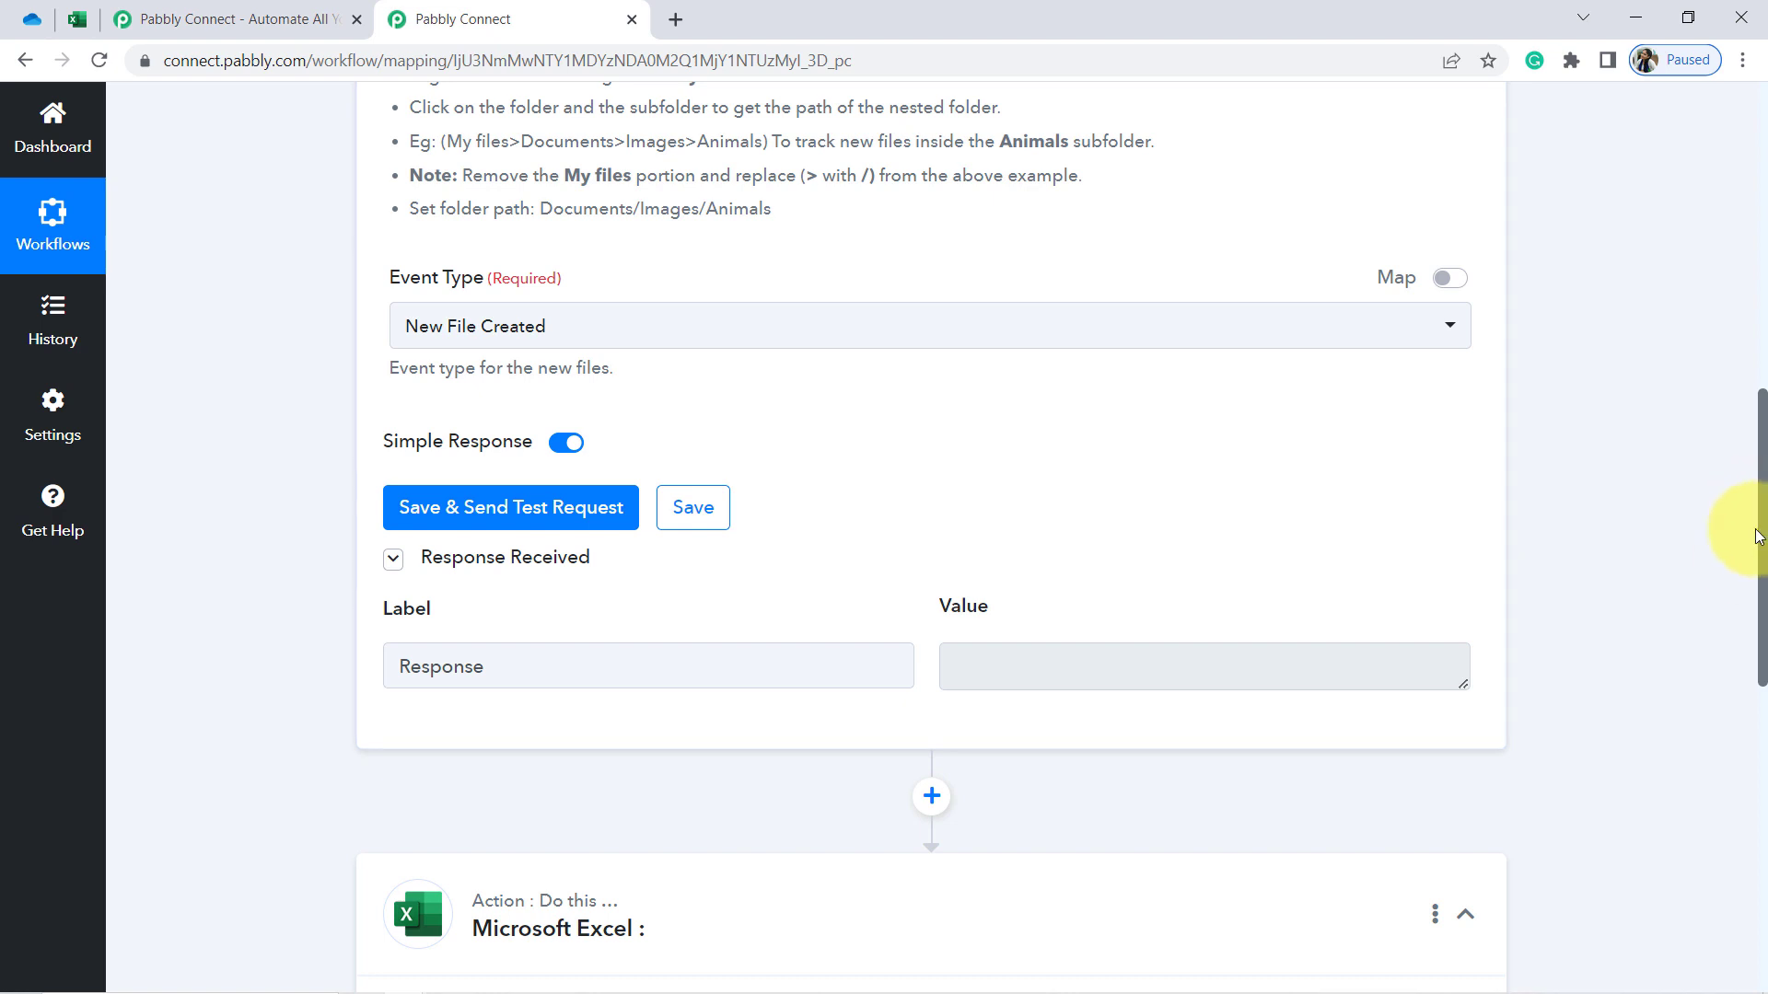
pyautogui.moveTo(1763, 550); pyautogui.dragTo(1761, 419)
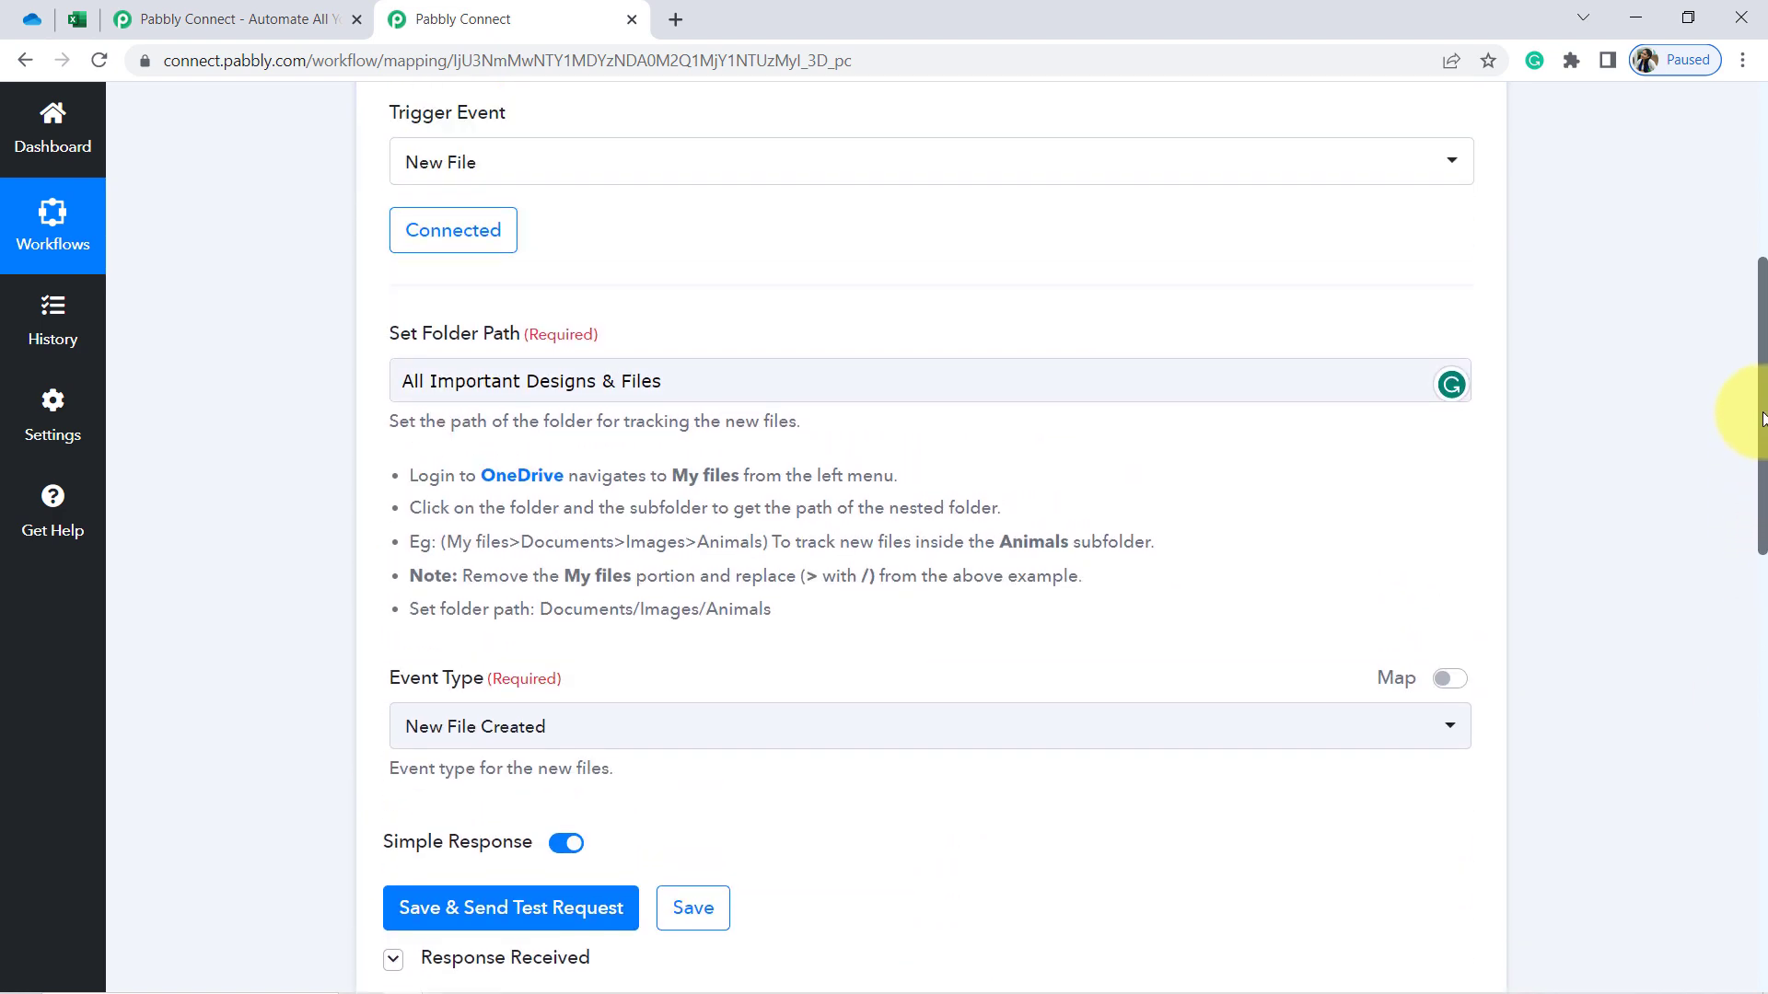
pyautogui.click(405, 385)
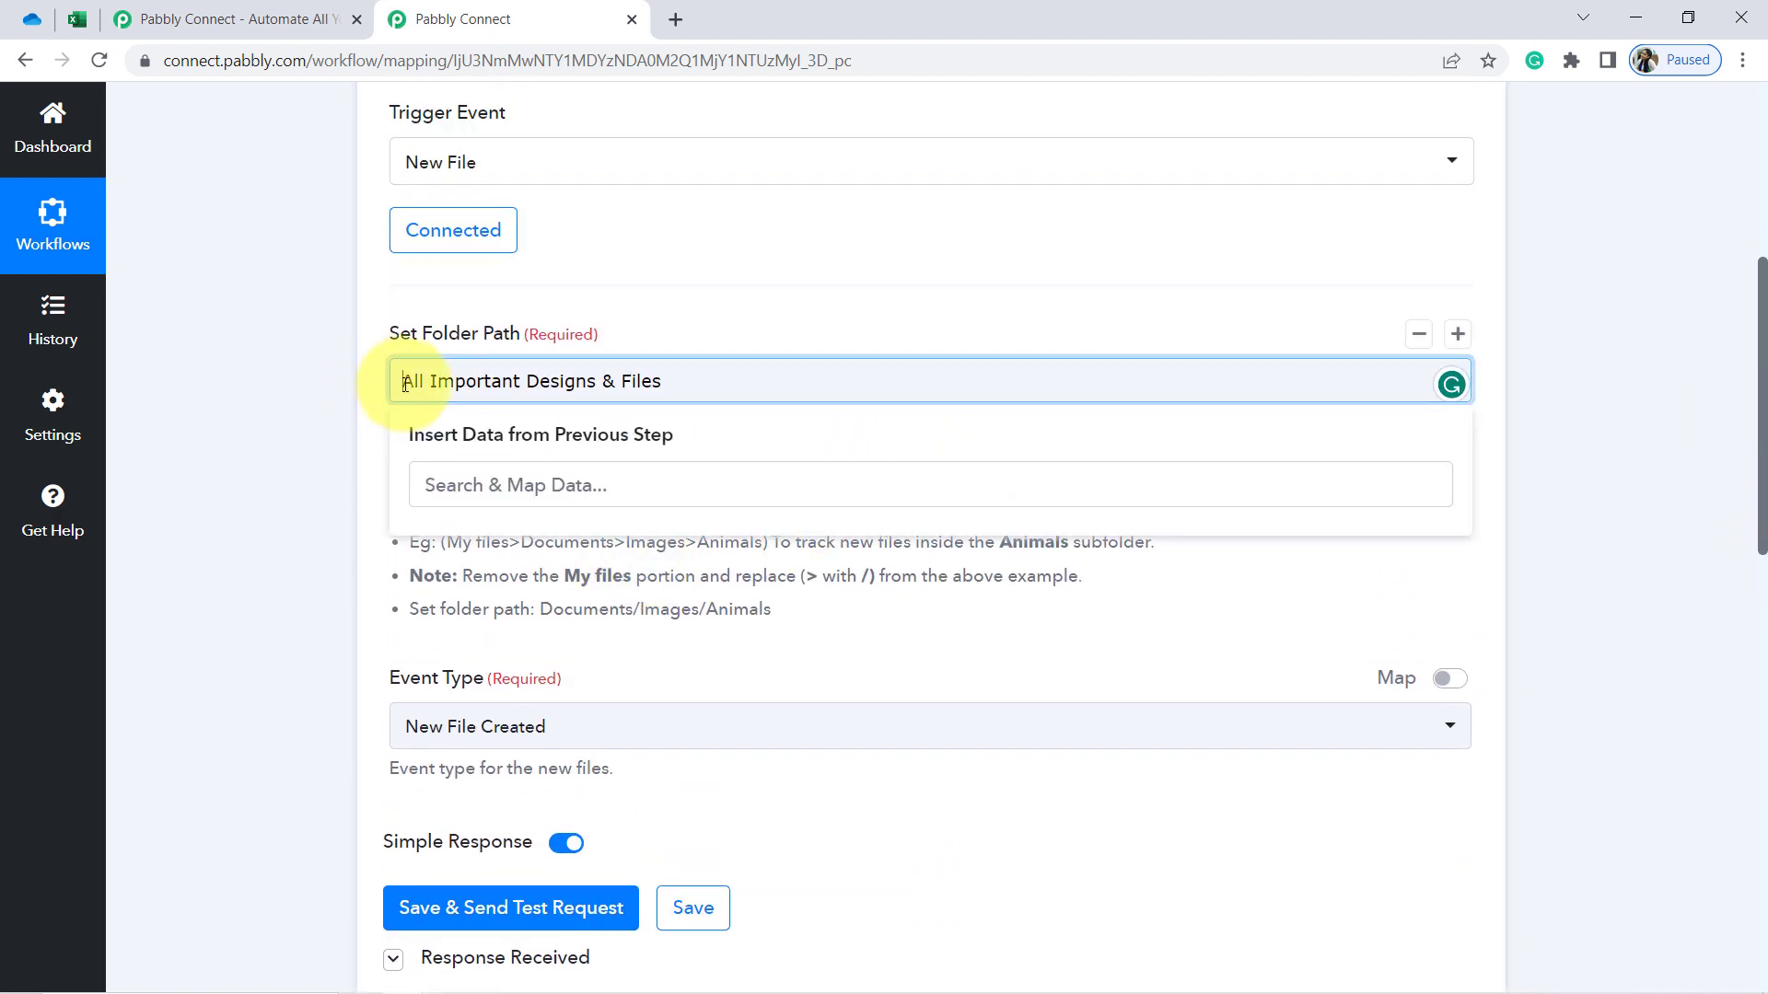
pyautogui.click(328, 462)
pyautogui.moveTo(750, 543); pyautogui.dragTo(851, 586)
pyautogui.click(864, 594)
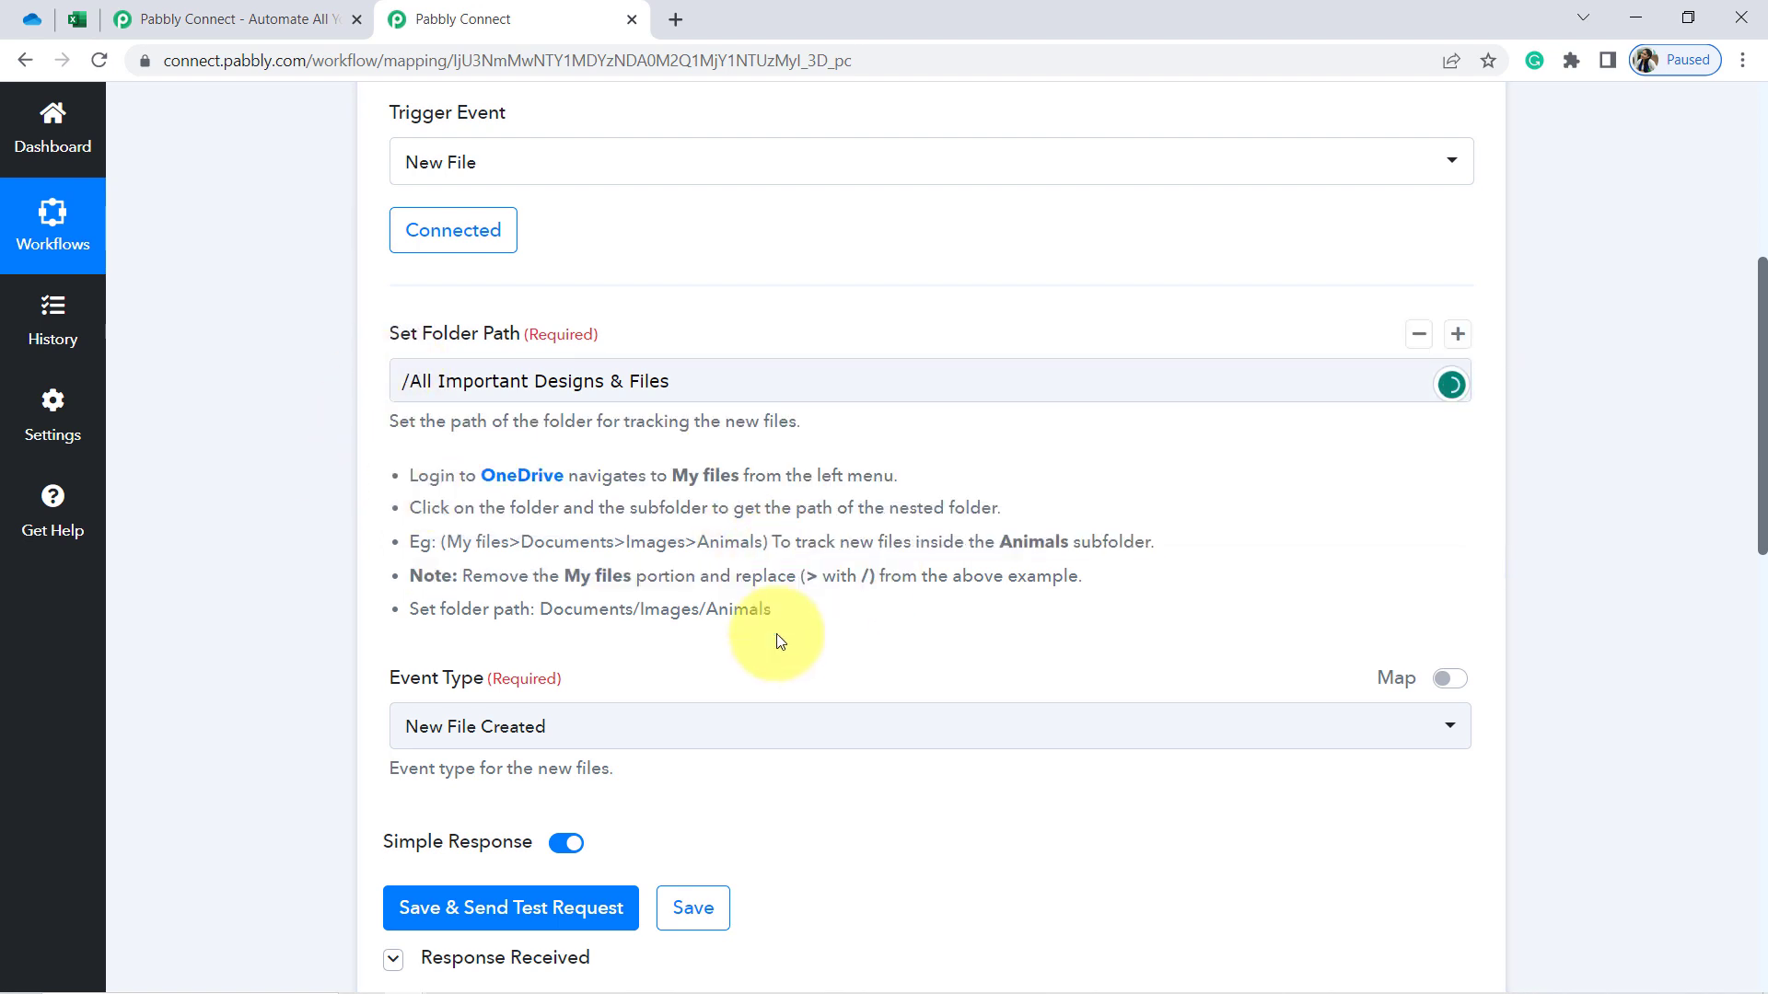
pyautogui.click(440, 913)
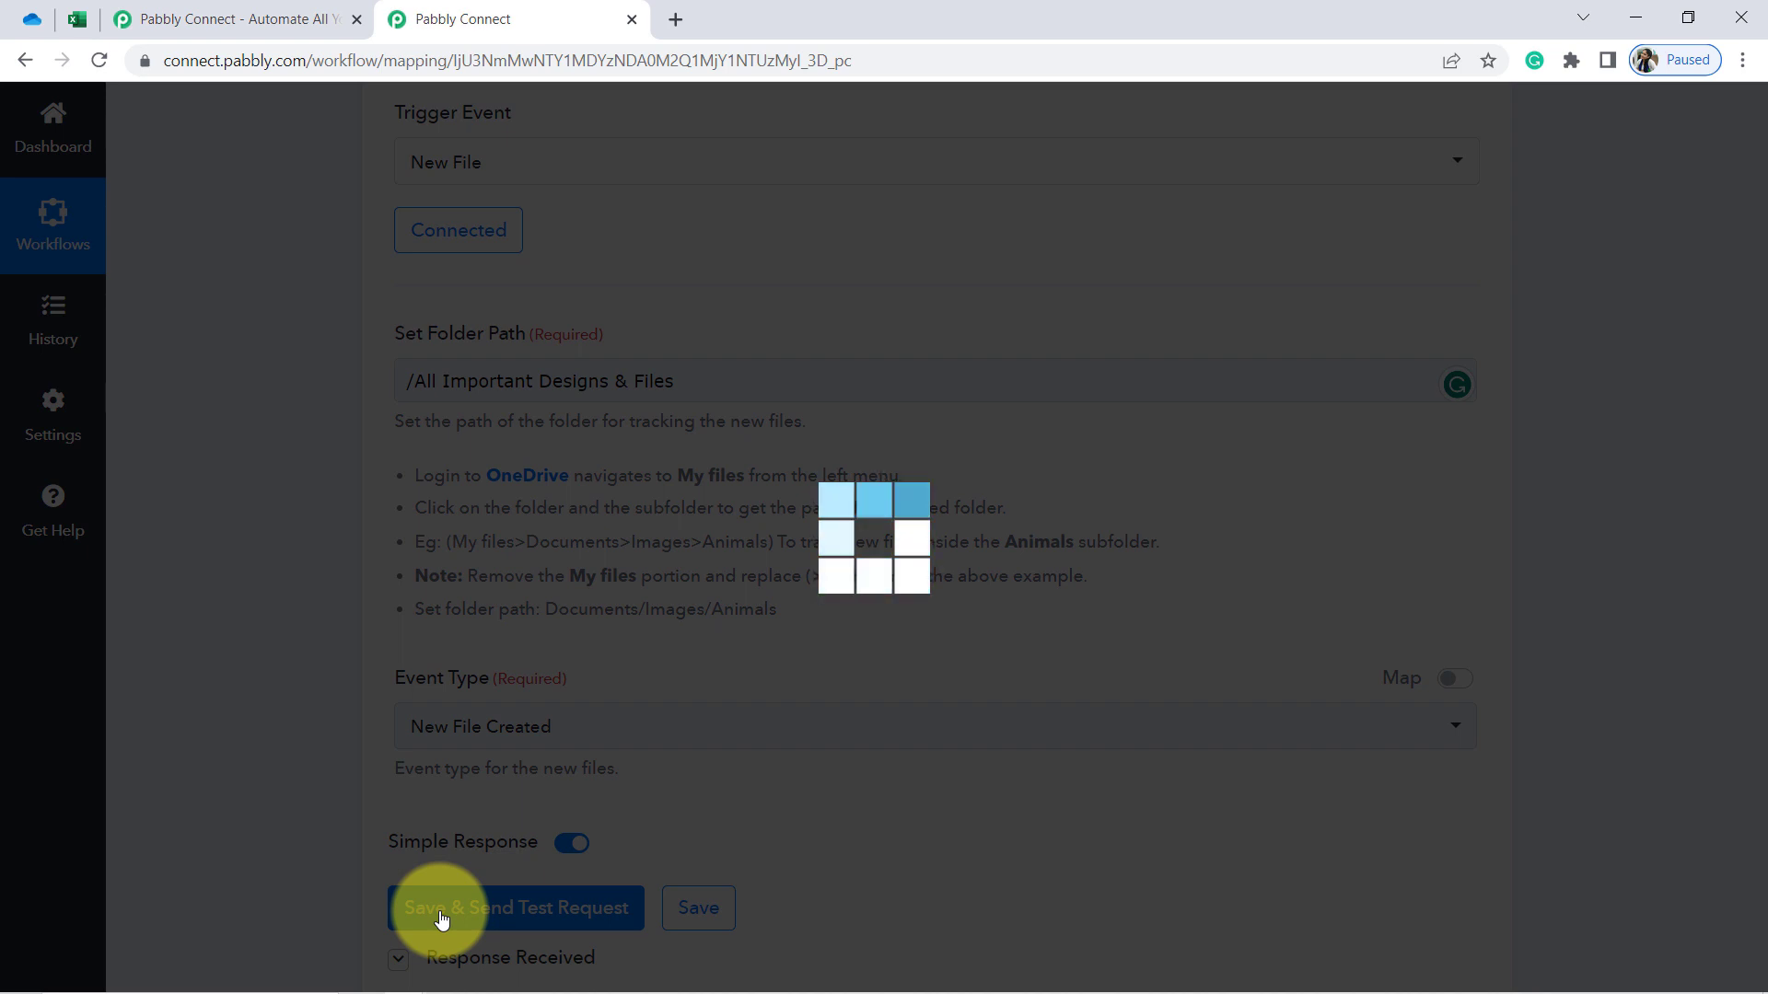
# Remove the folder path's leading slash and resend the test, getting a populated response
pyautogui.scroll(-1, 1725, 466)
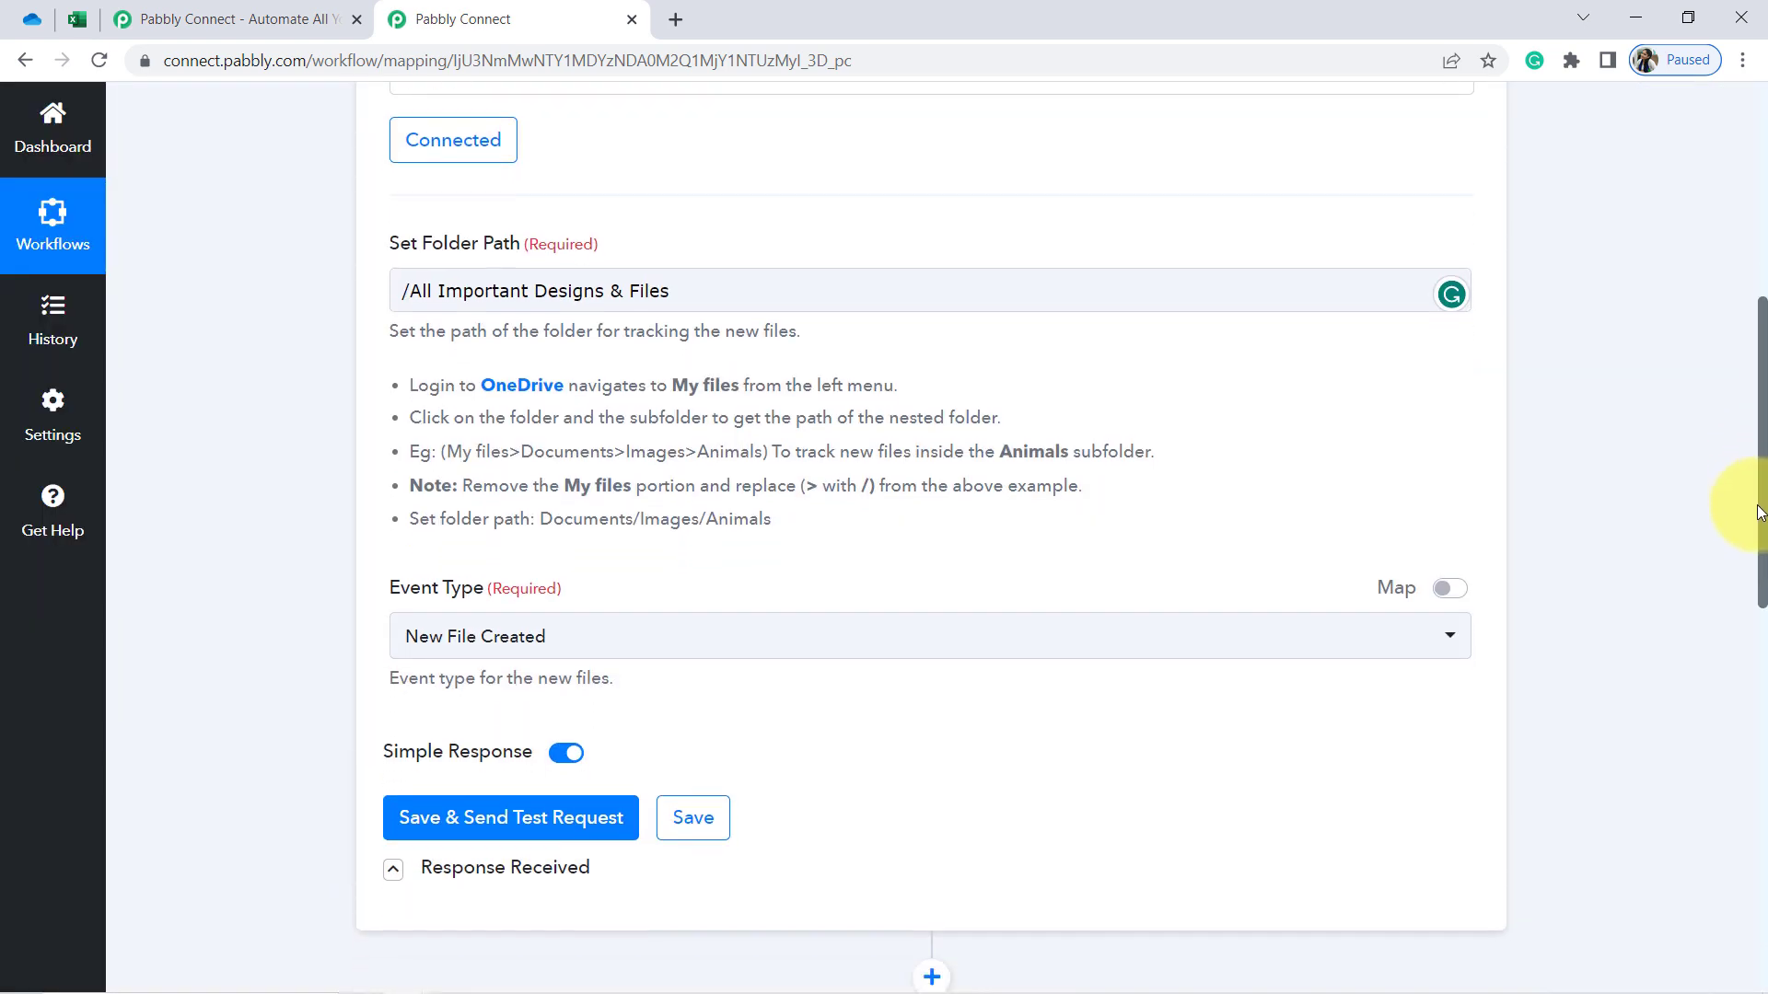
pyautogui.scroll(1, 1739, 502)
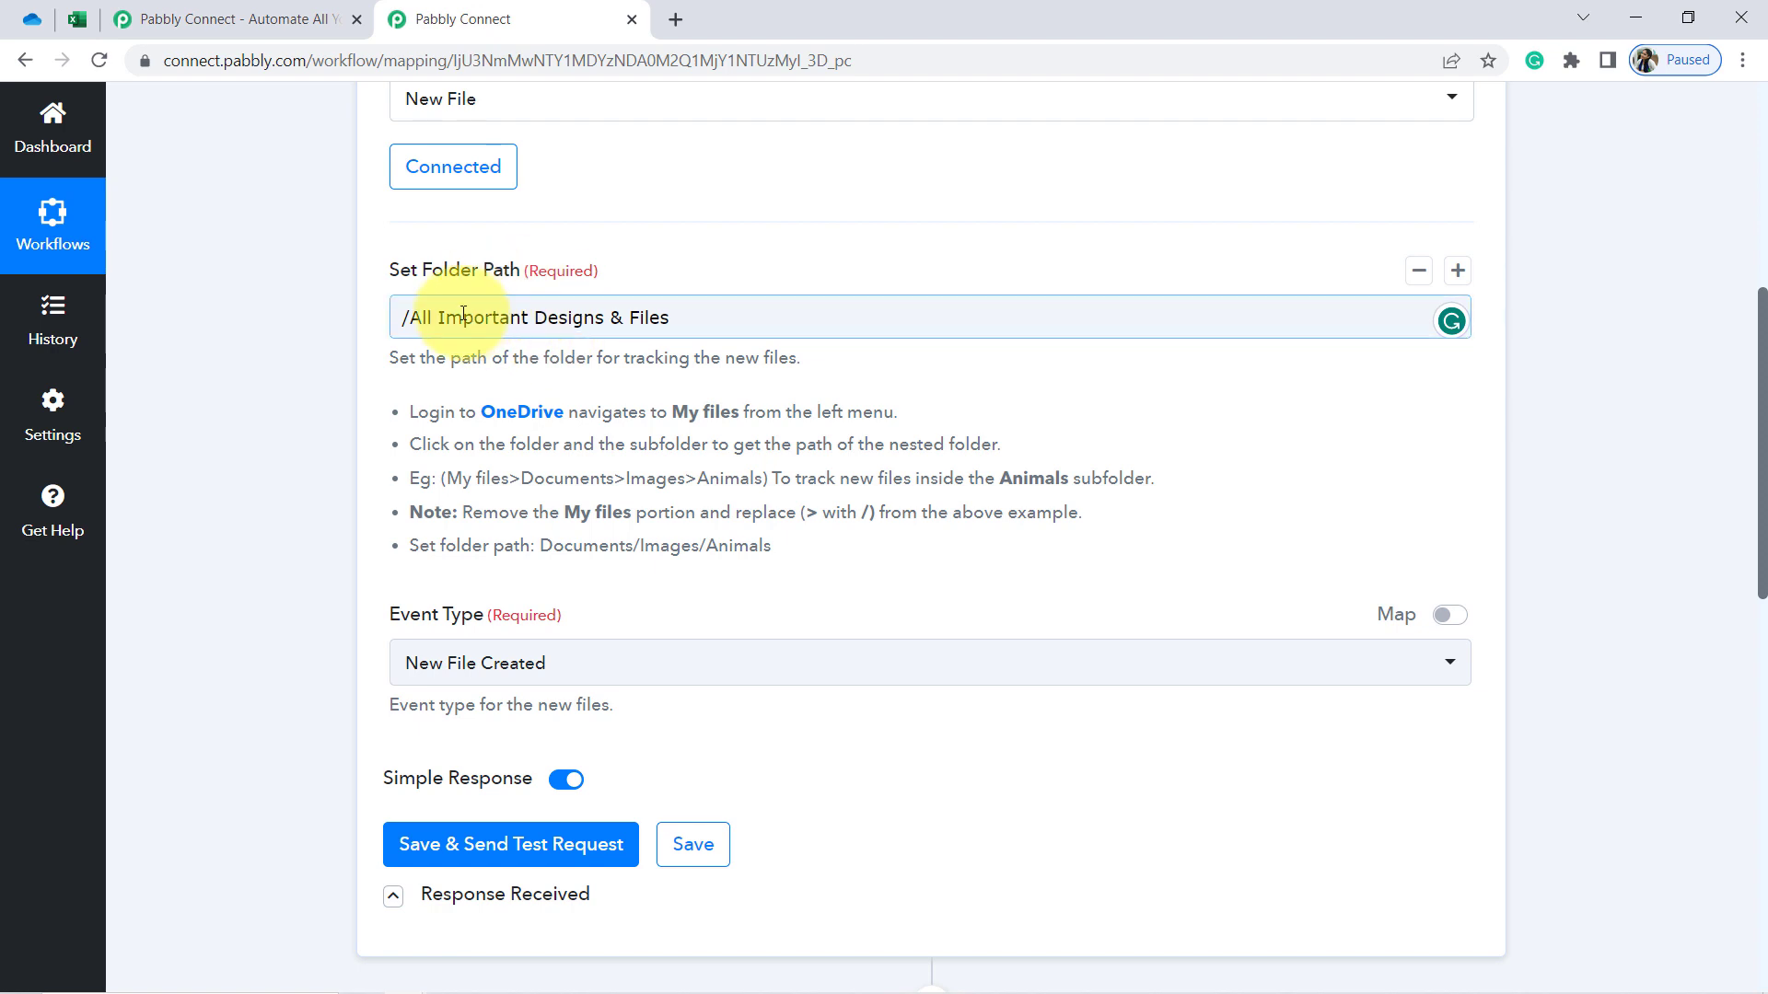
pyautogui.click(408, 326)
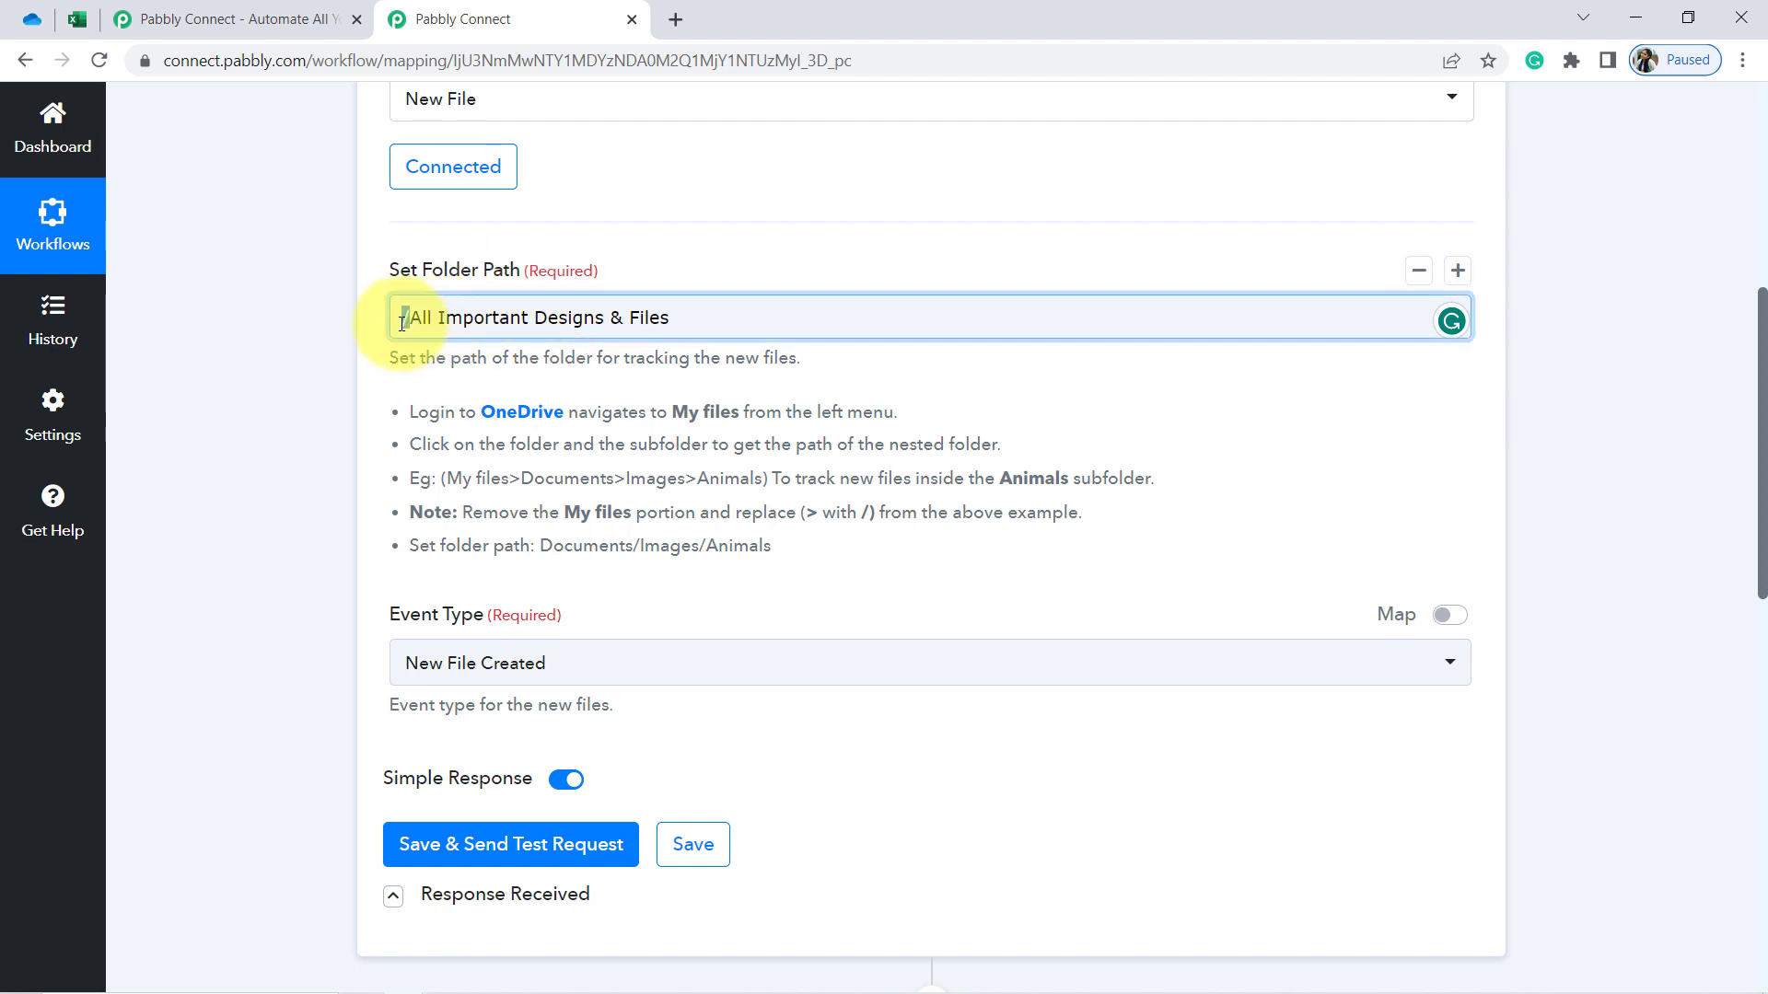
pyautogui.click(319, 490)
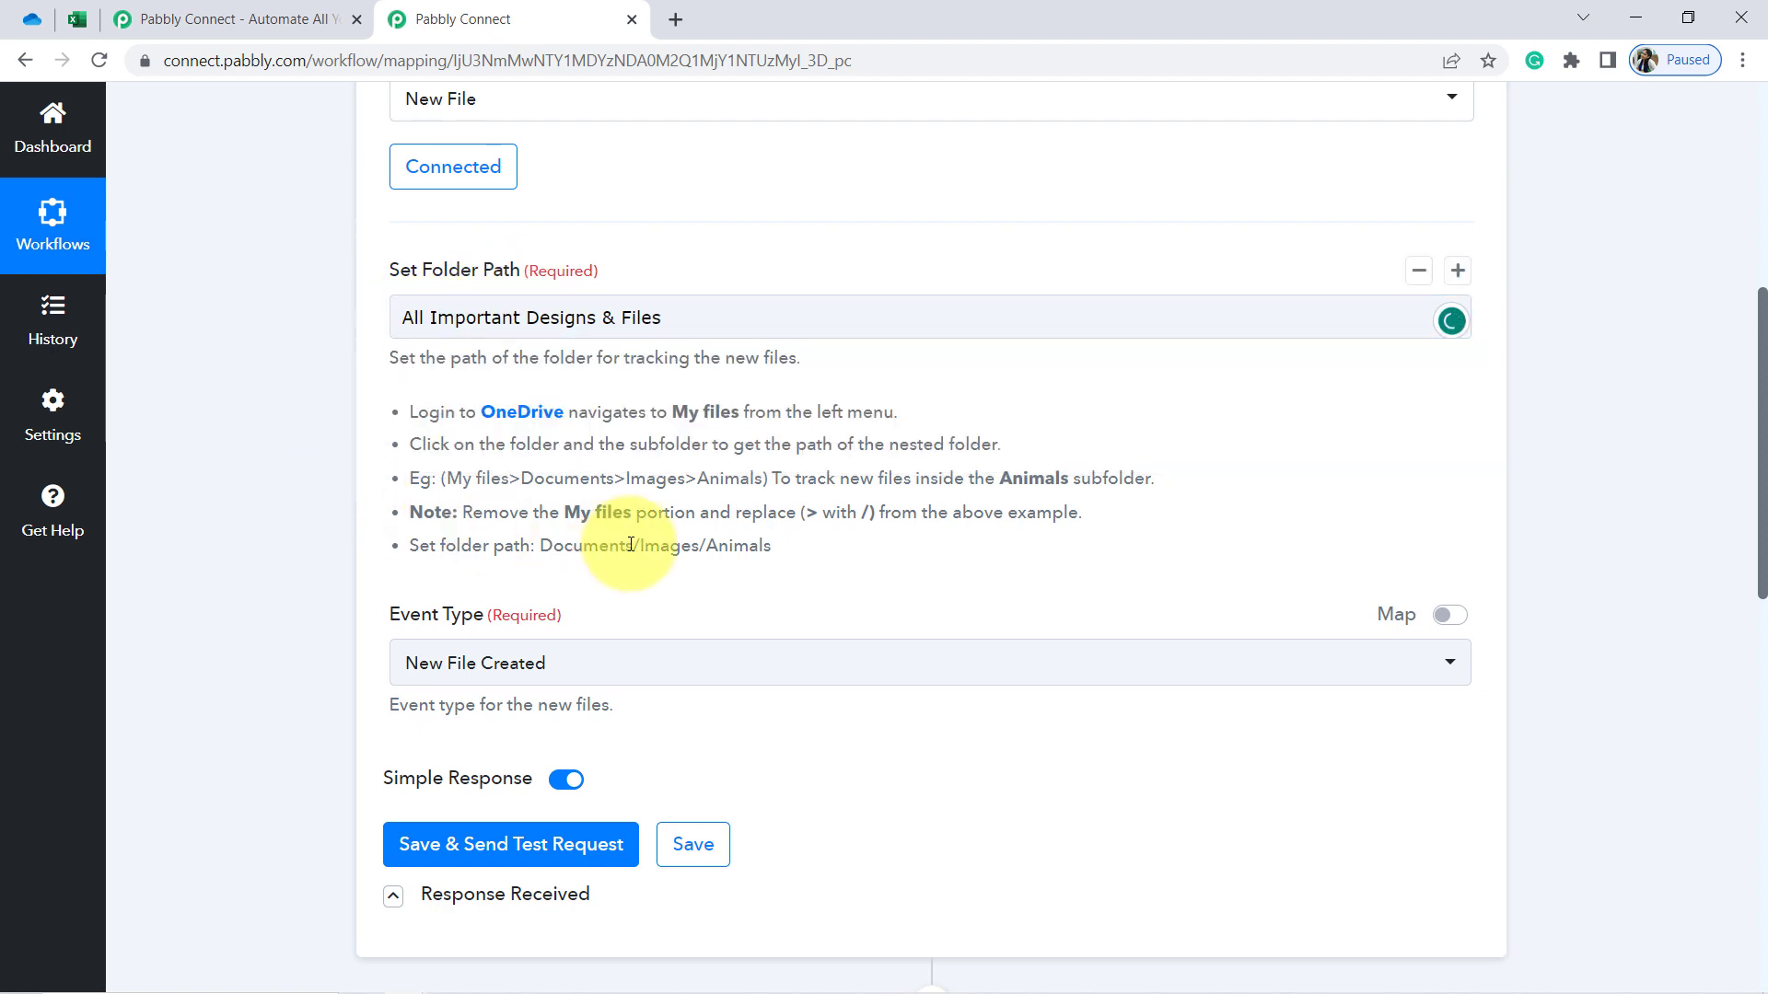
pyautogui.doubleClick(735, 546)
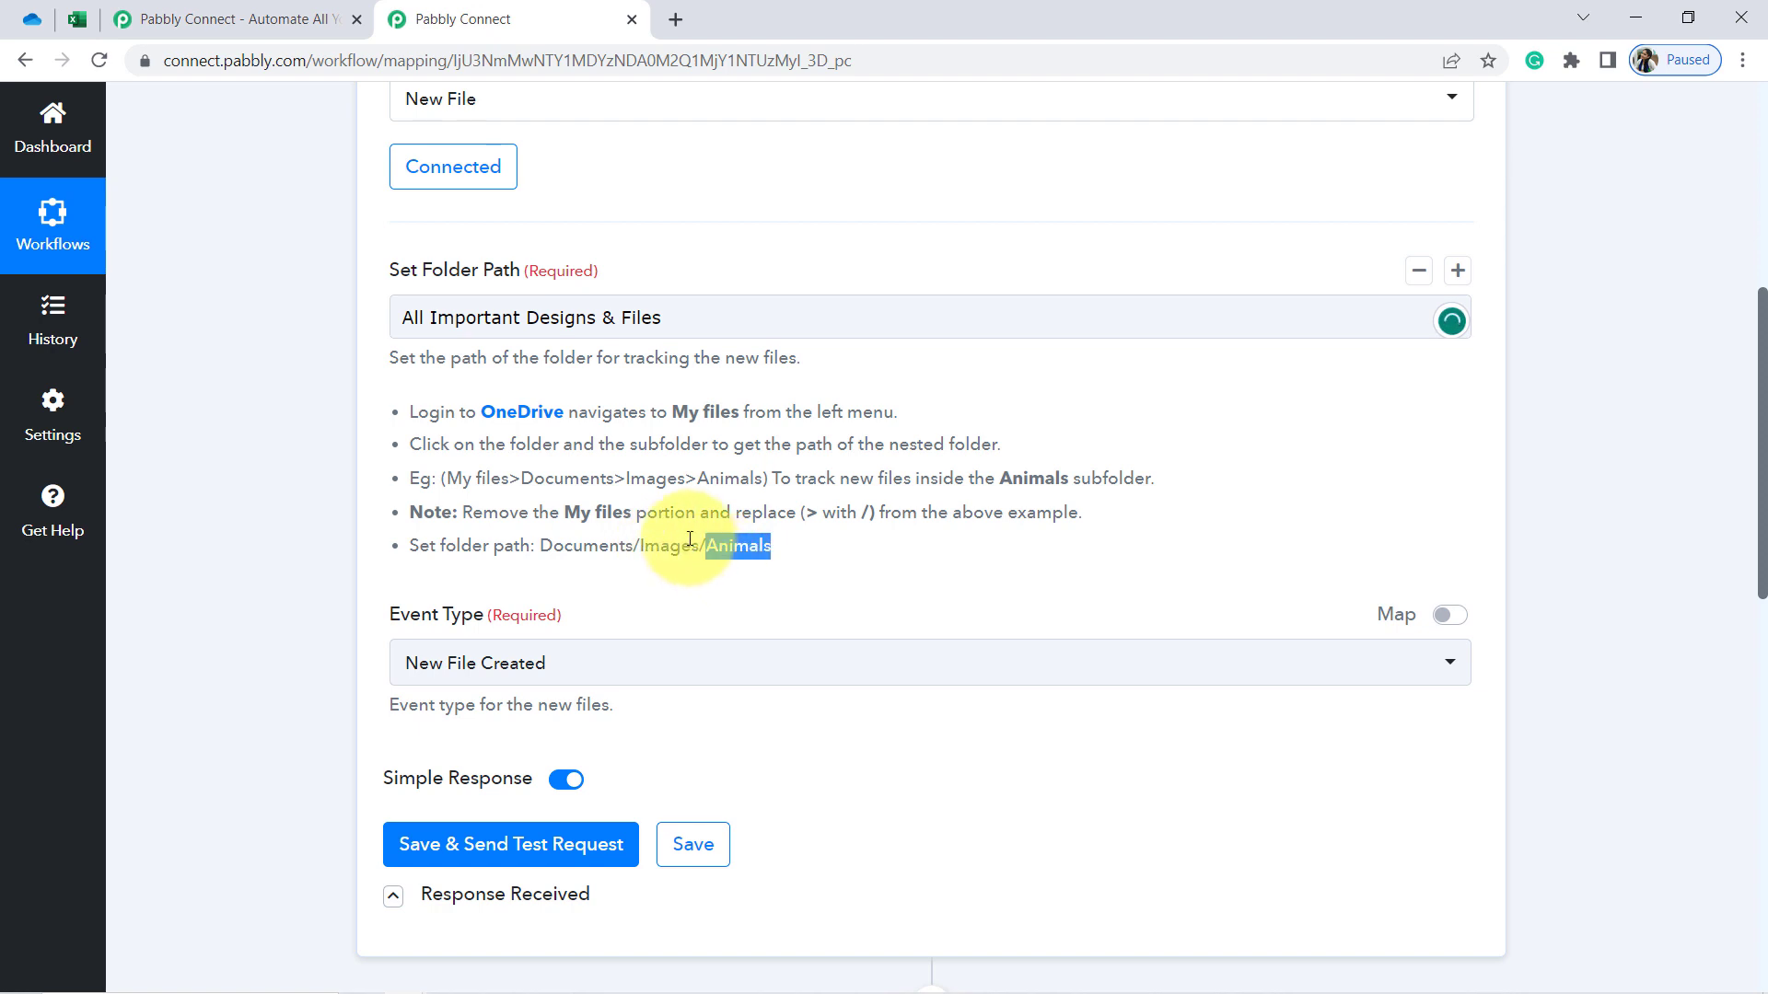
pyautogui.moveTo(536, 549); pyautogui.dragTo(609, 546)
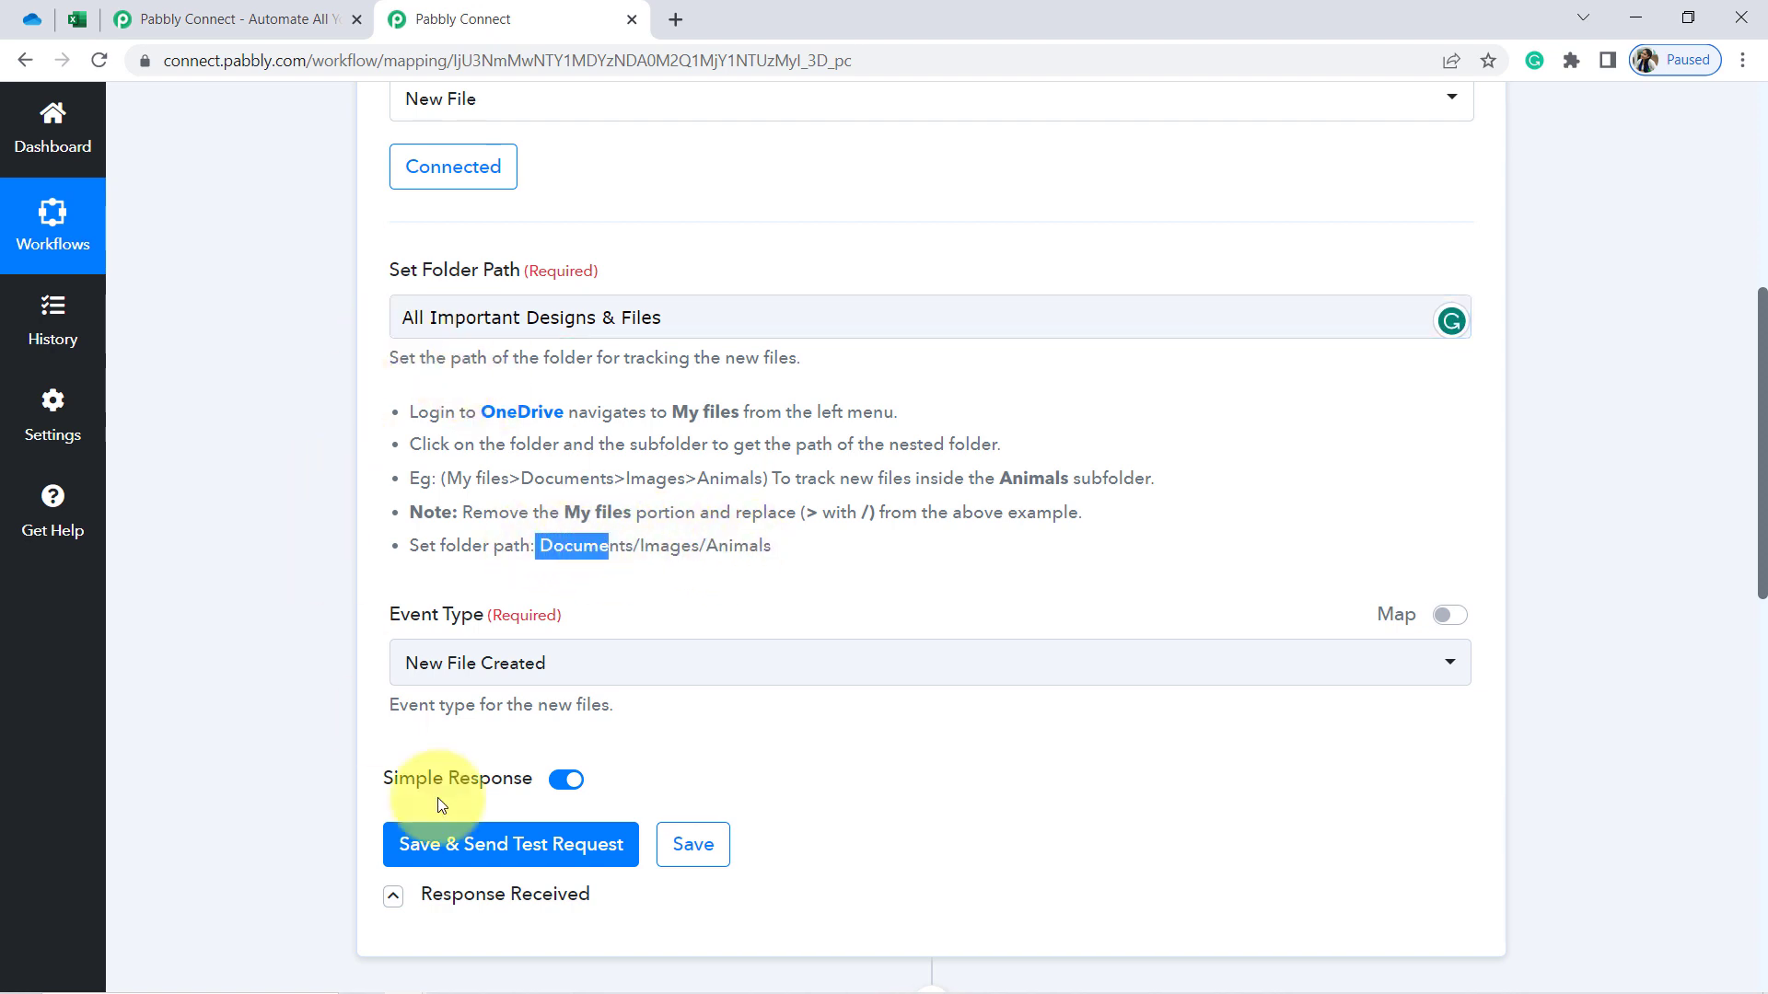
pyautogui.click(470, 845)
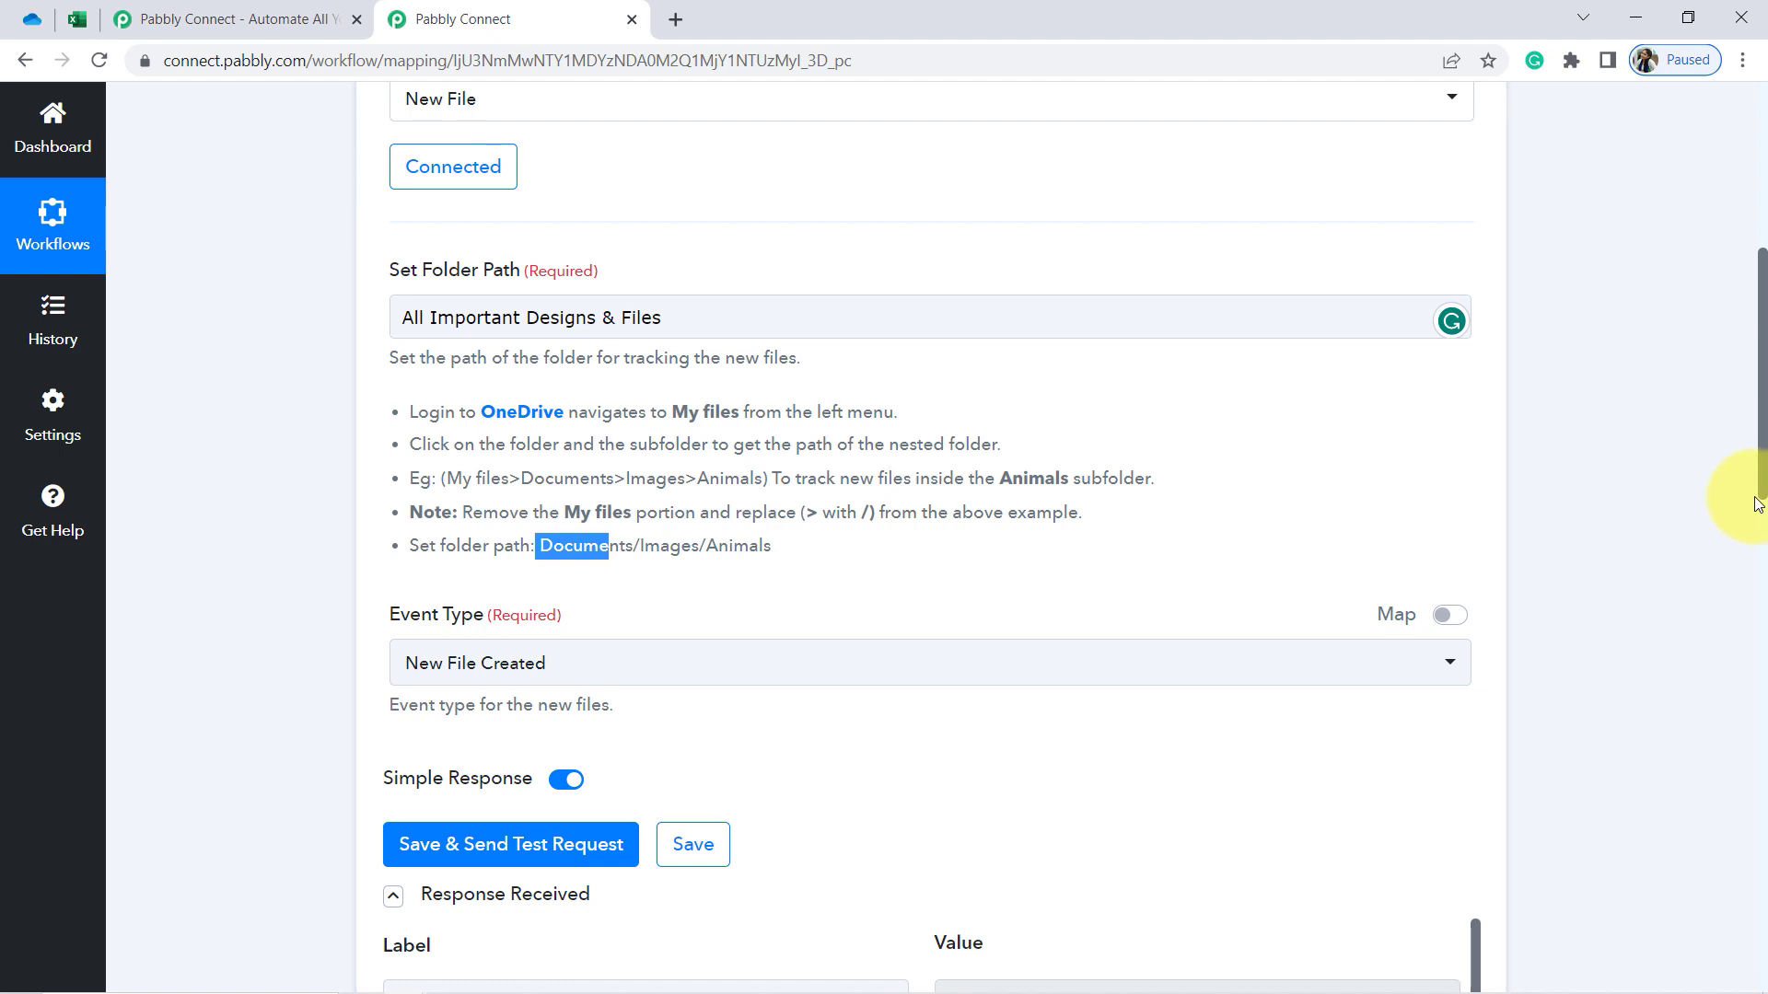
# Review the test response's web link, parent folder name and uploaded file name
pyautogui.moveTo(1763, 479); pyautogui.dragTo(1750, 670)
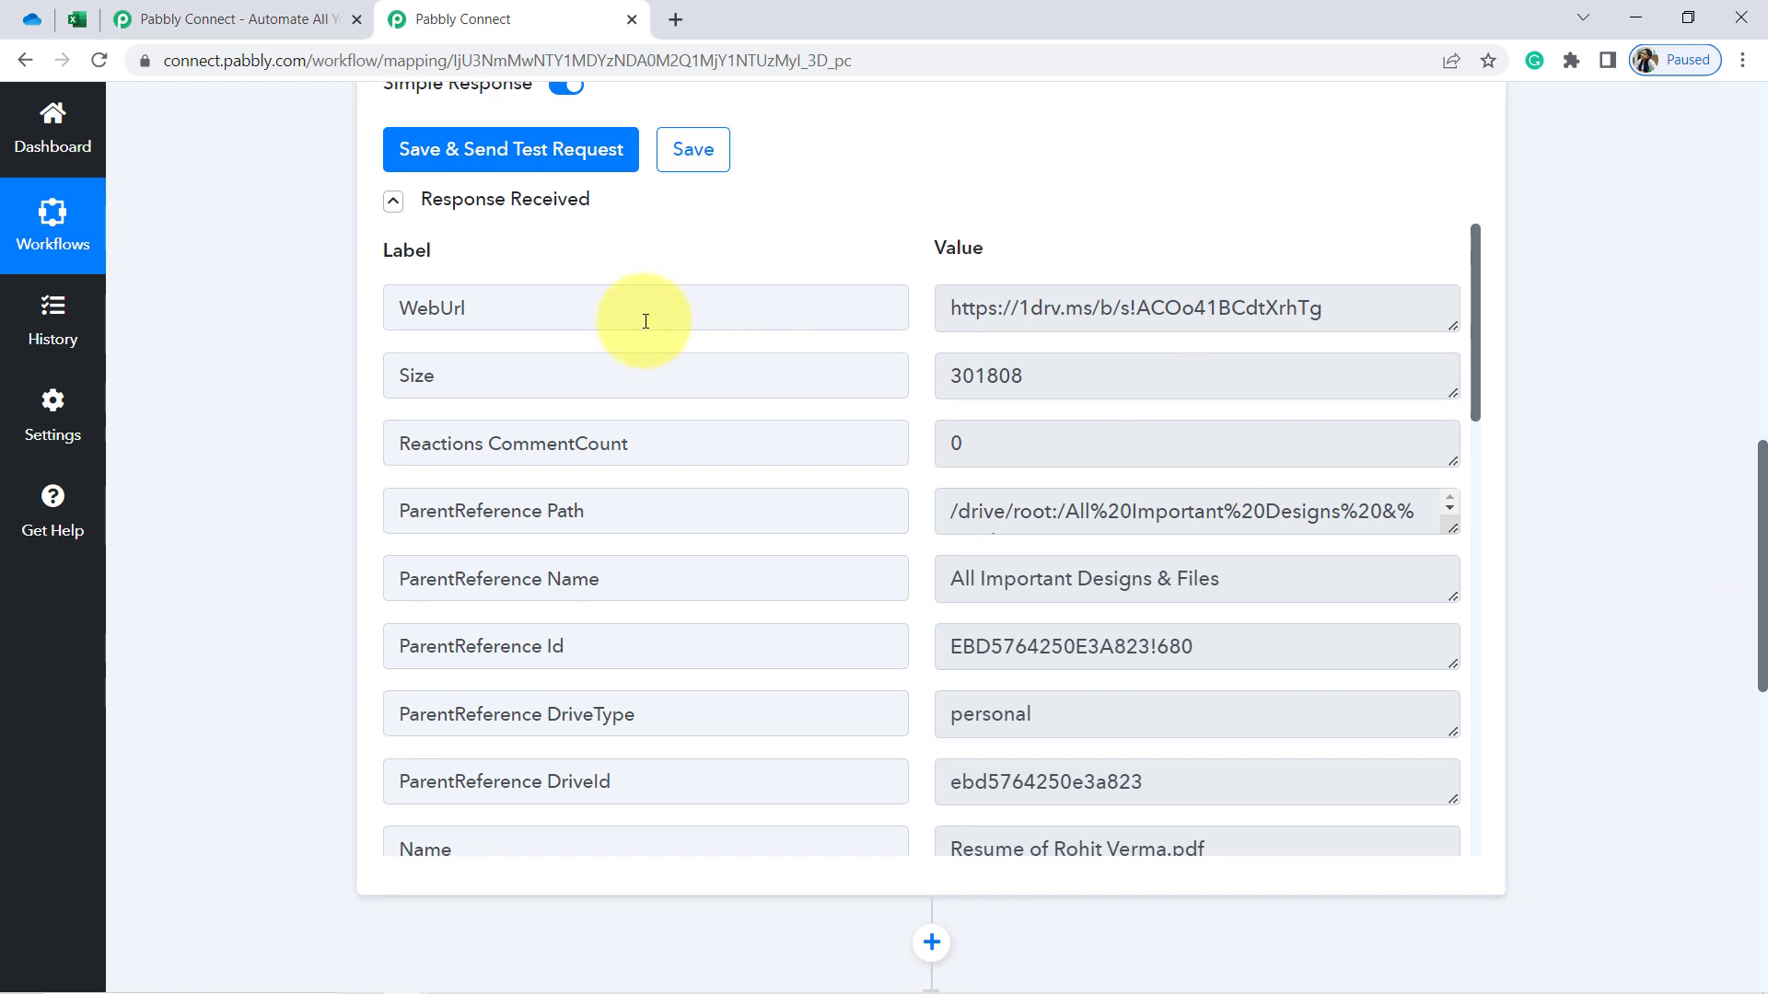
pyautogui.moveTo(964, 311); pyautogui.dragTo(1043, 324)
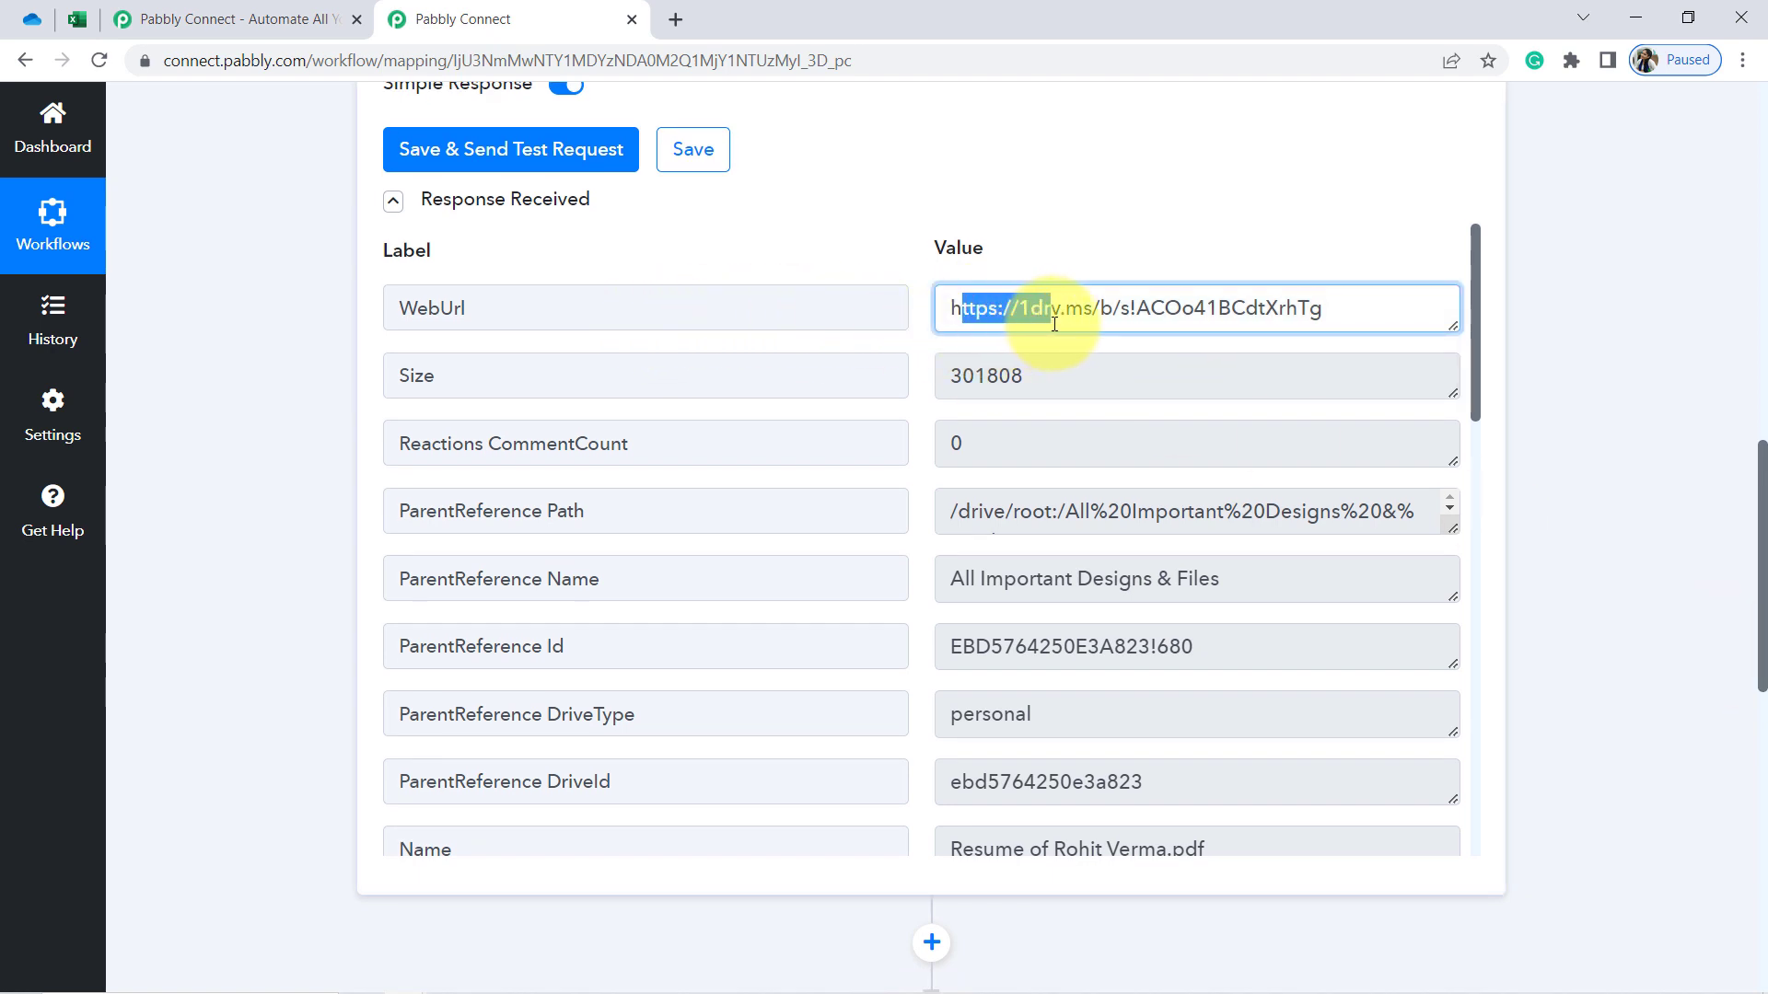
pyautogui.moveTo(1004, 578); pyautogui.dragTo(1131, 586)
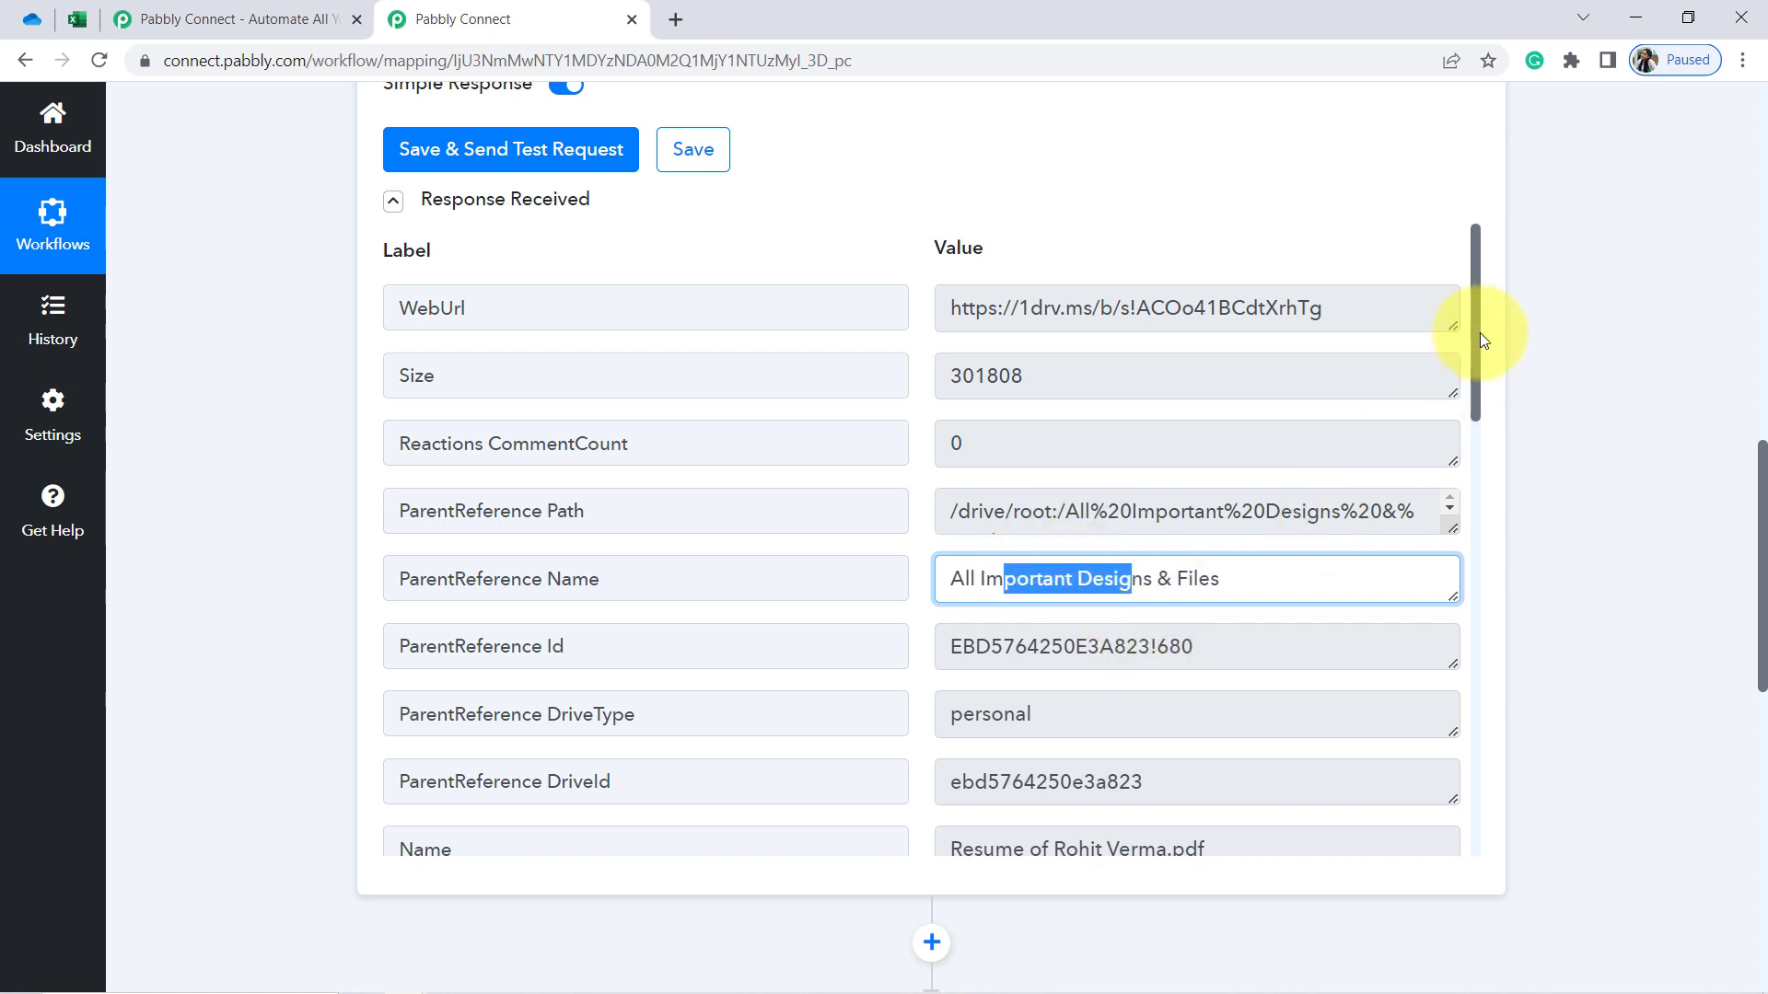
pyautogui.moveTo(1475, 324); pyautogui.dragTo(1484, 453)
pyautogui.moveTo(1005, 463); pyautogui.dragTo(1235, 470)
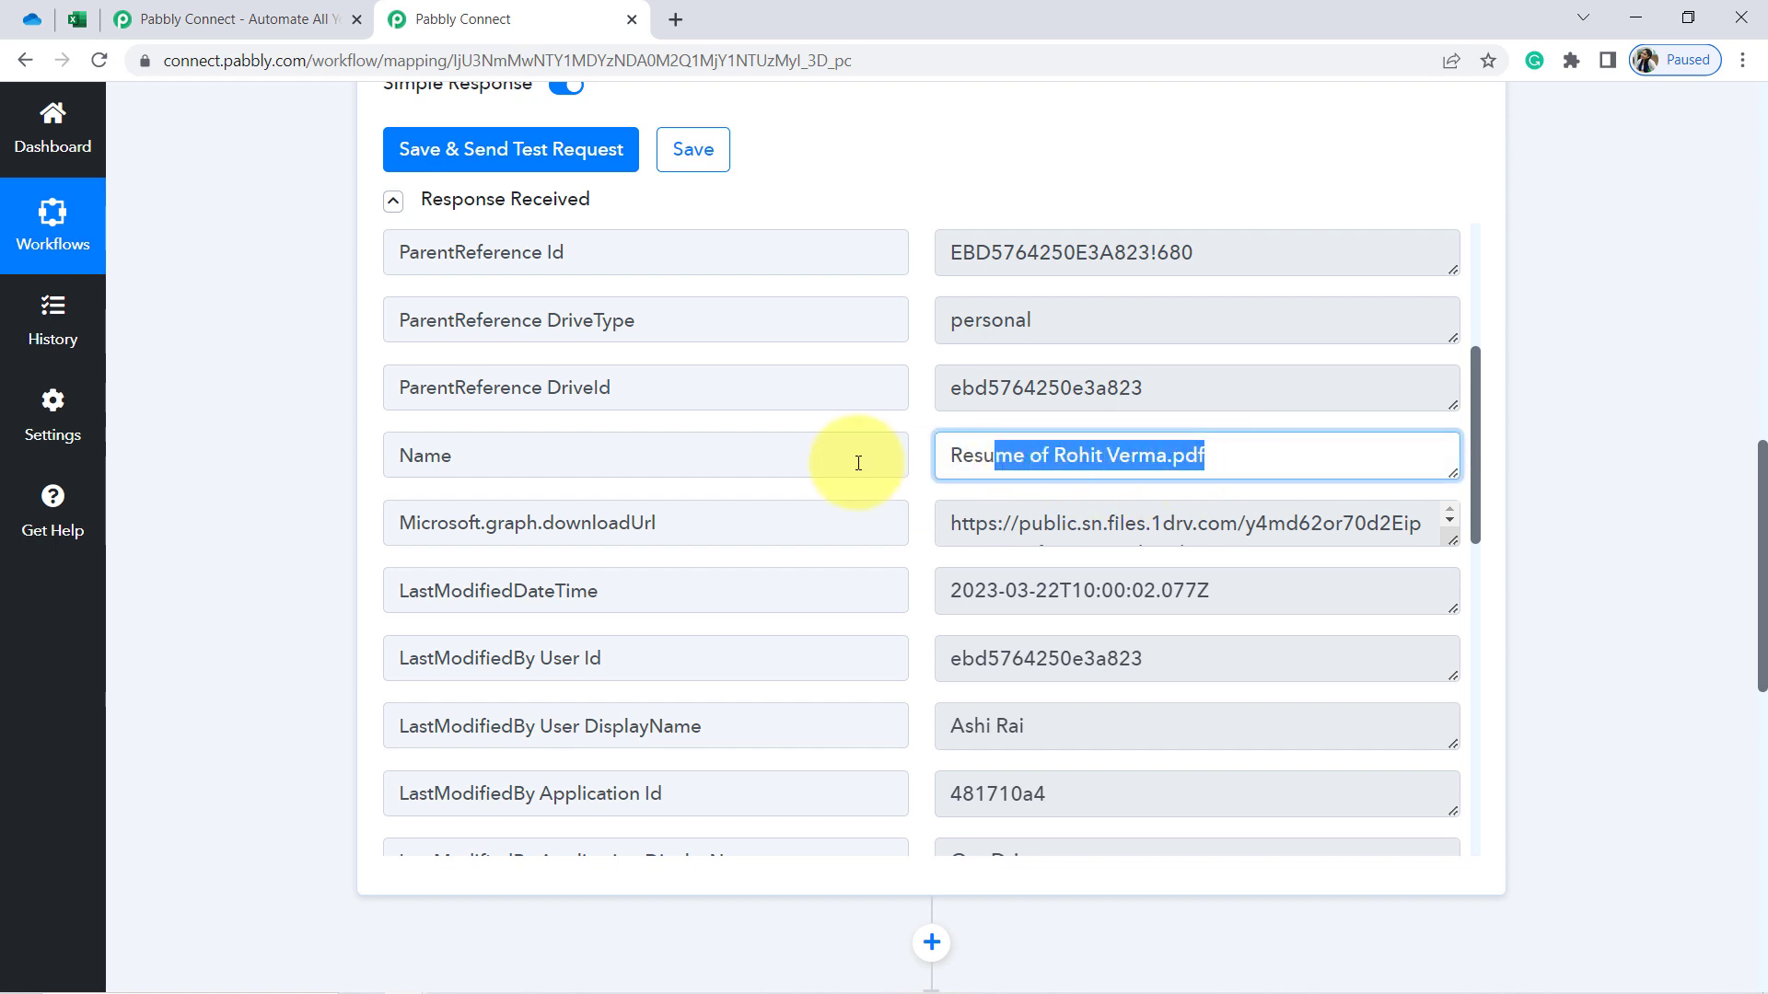
# Try the file's download link in a new tab, cancel the download, and note the last modified time
pyautogui.tripleClick(1039, 522)
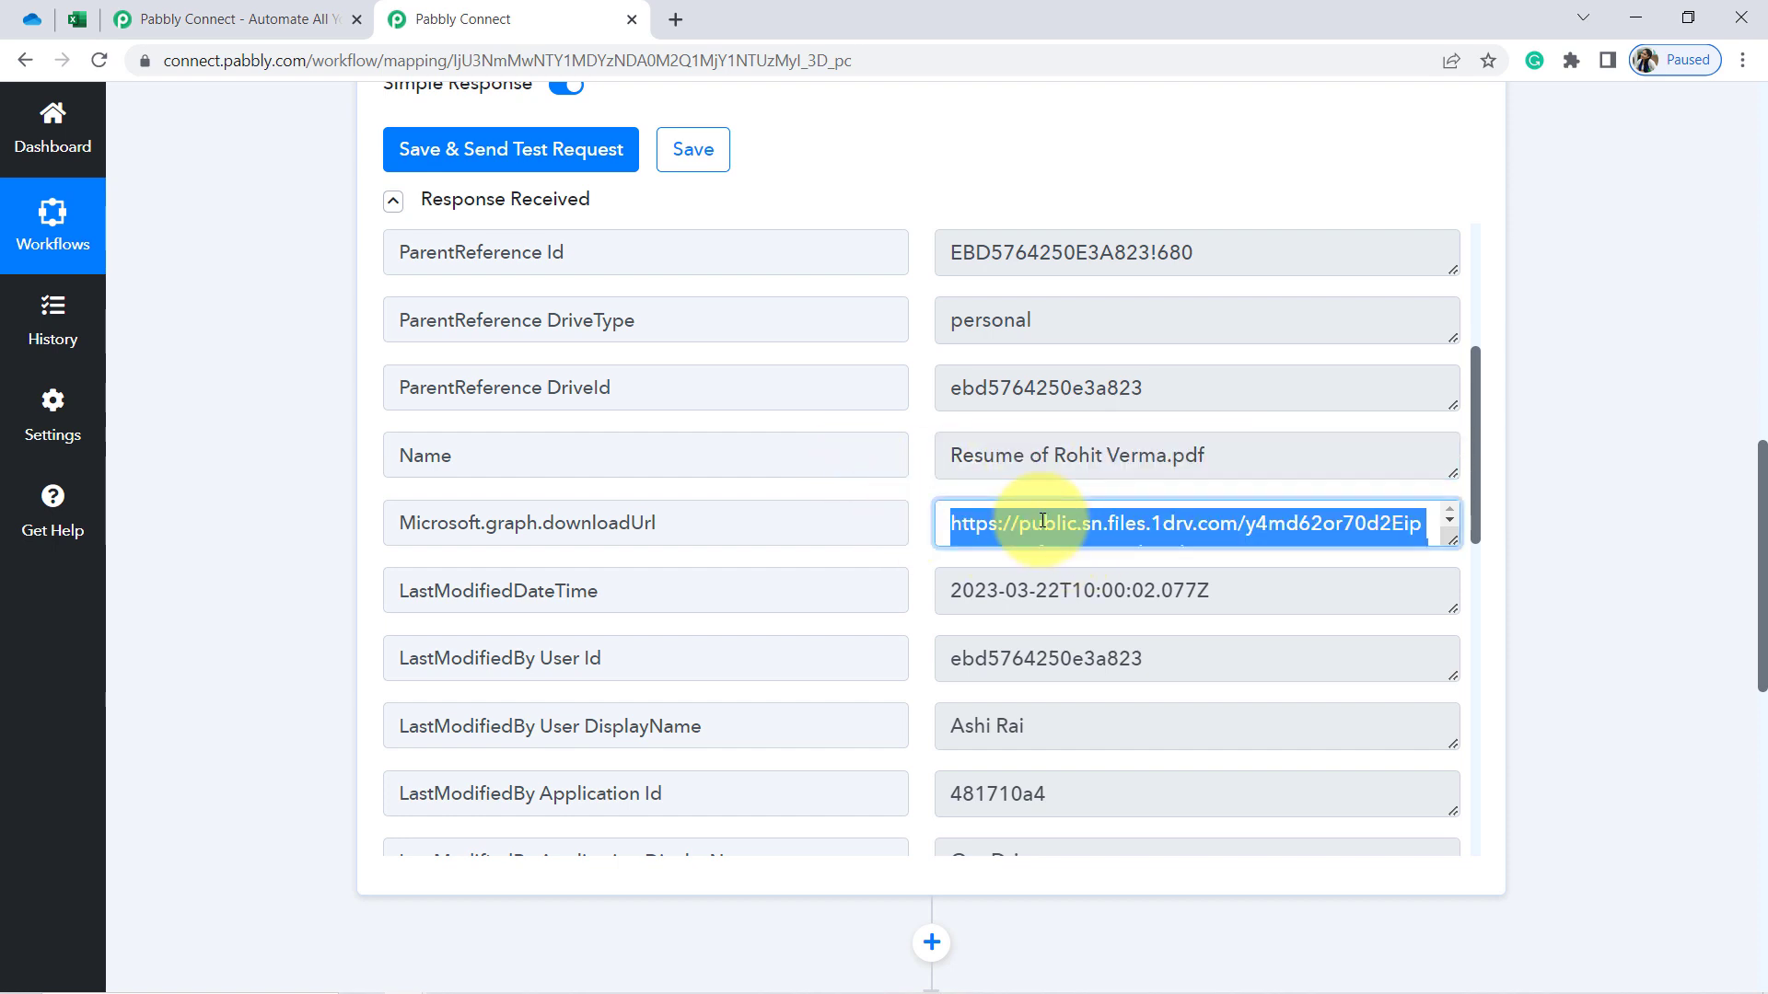
pyautogui.rightClick(1039, 522)
pyautogui.click(1103, 592)
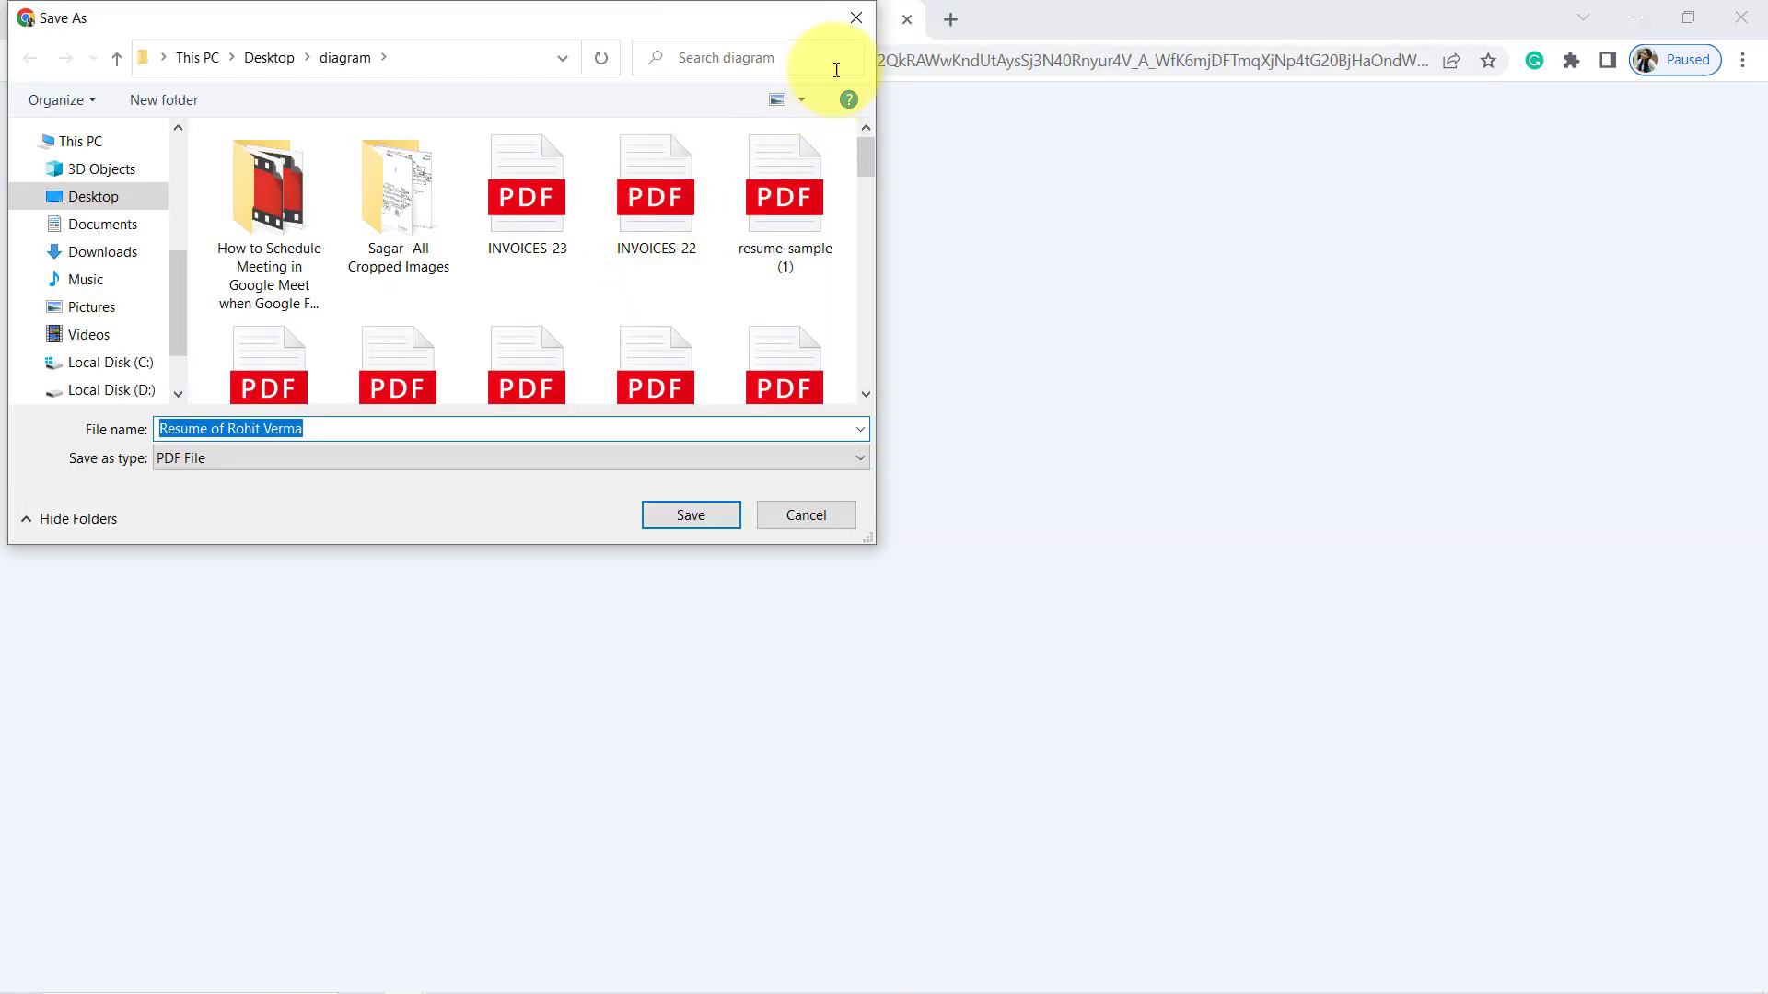
pyautogui.click(855, 20)
pyautogui.click(451, 17)
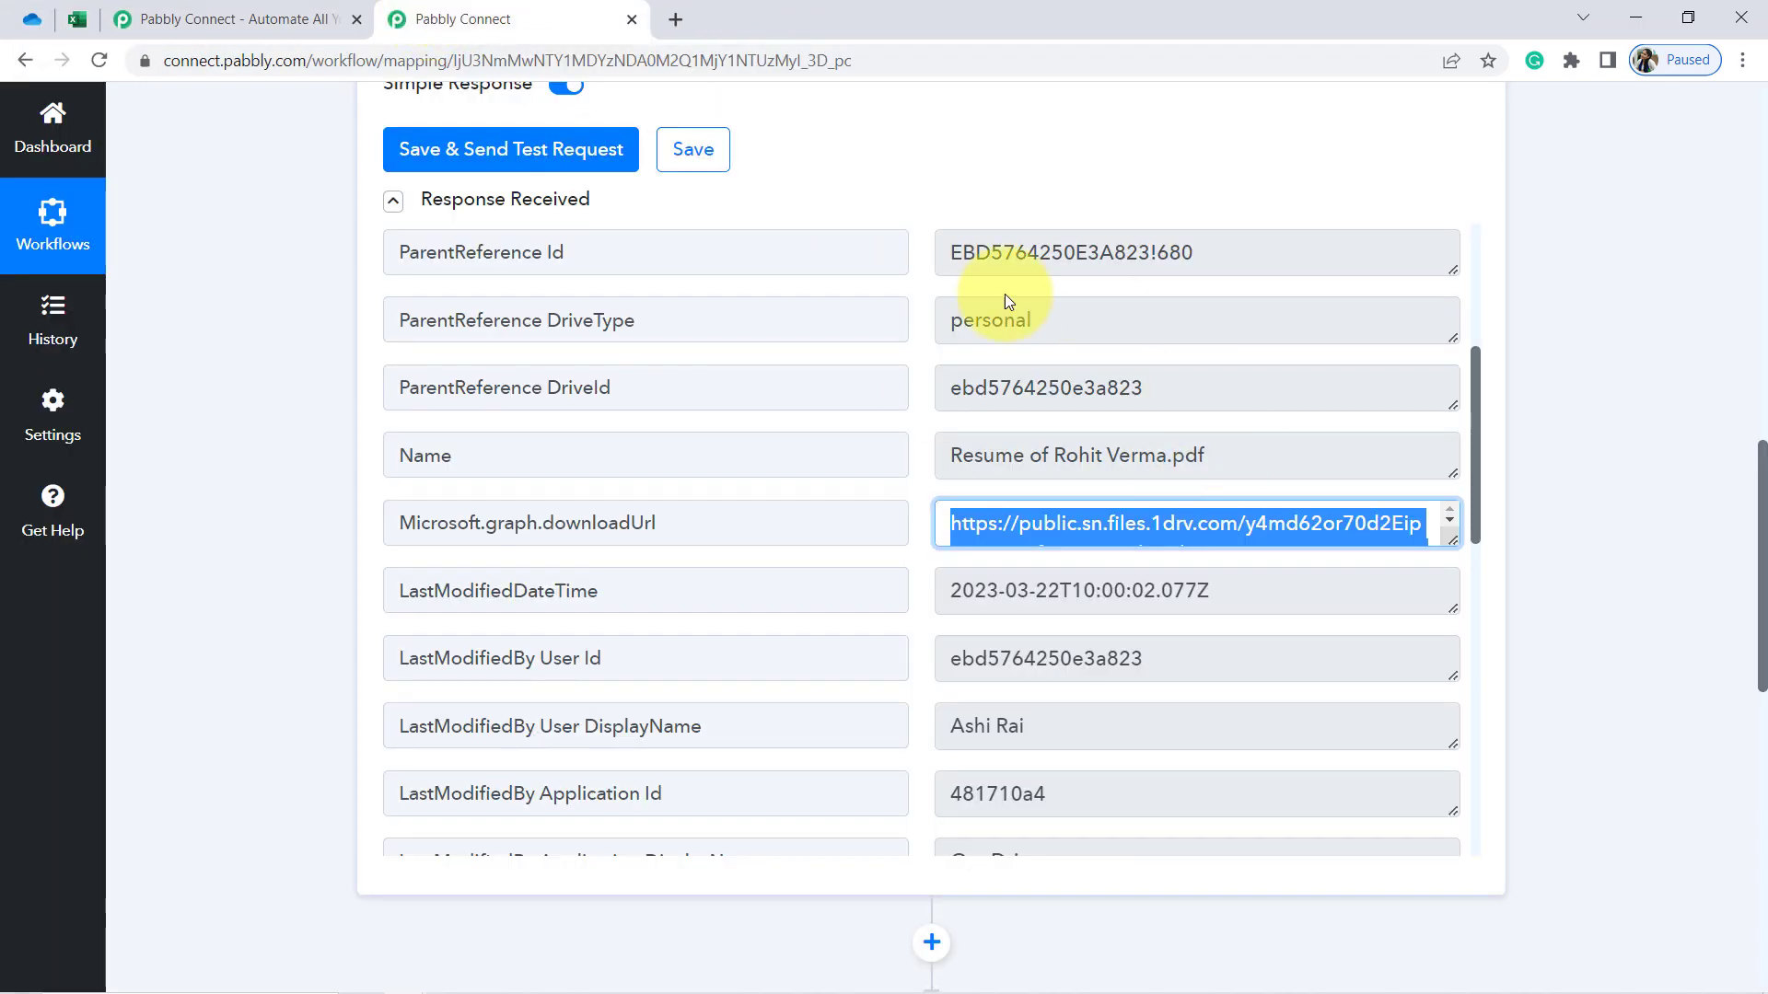
pyautogui.click(1133, 543)
pyautogui.hotkey('ctrl', 'a')
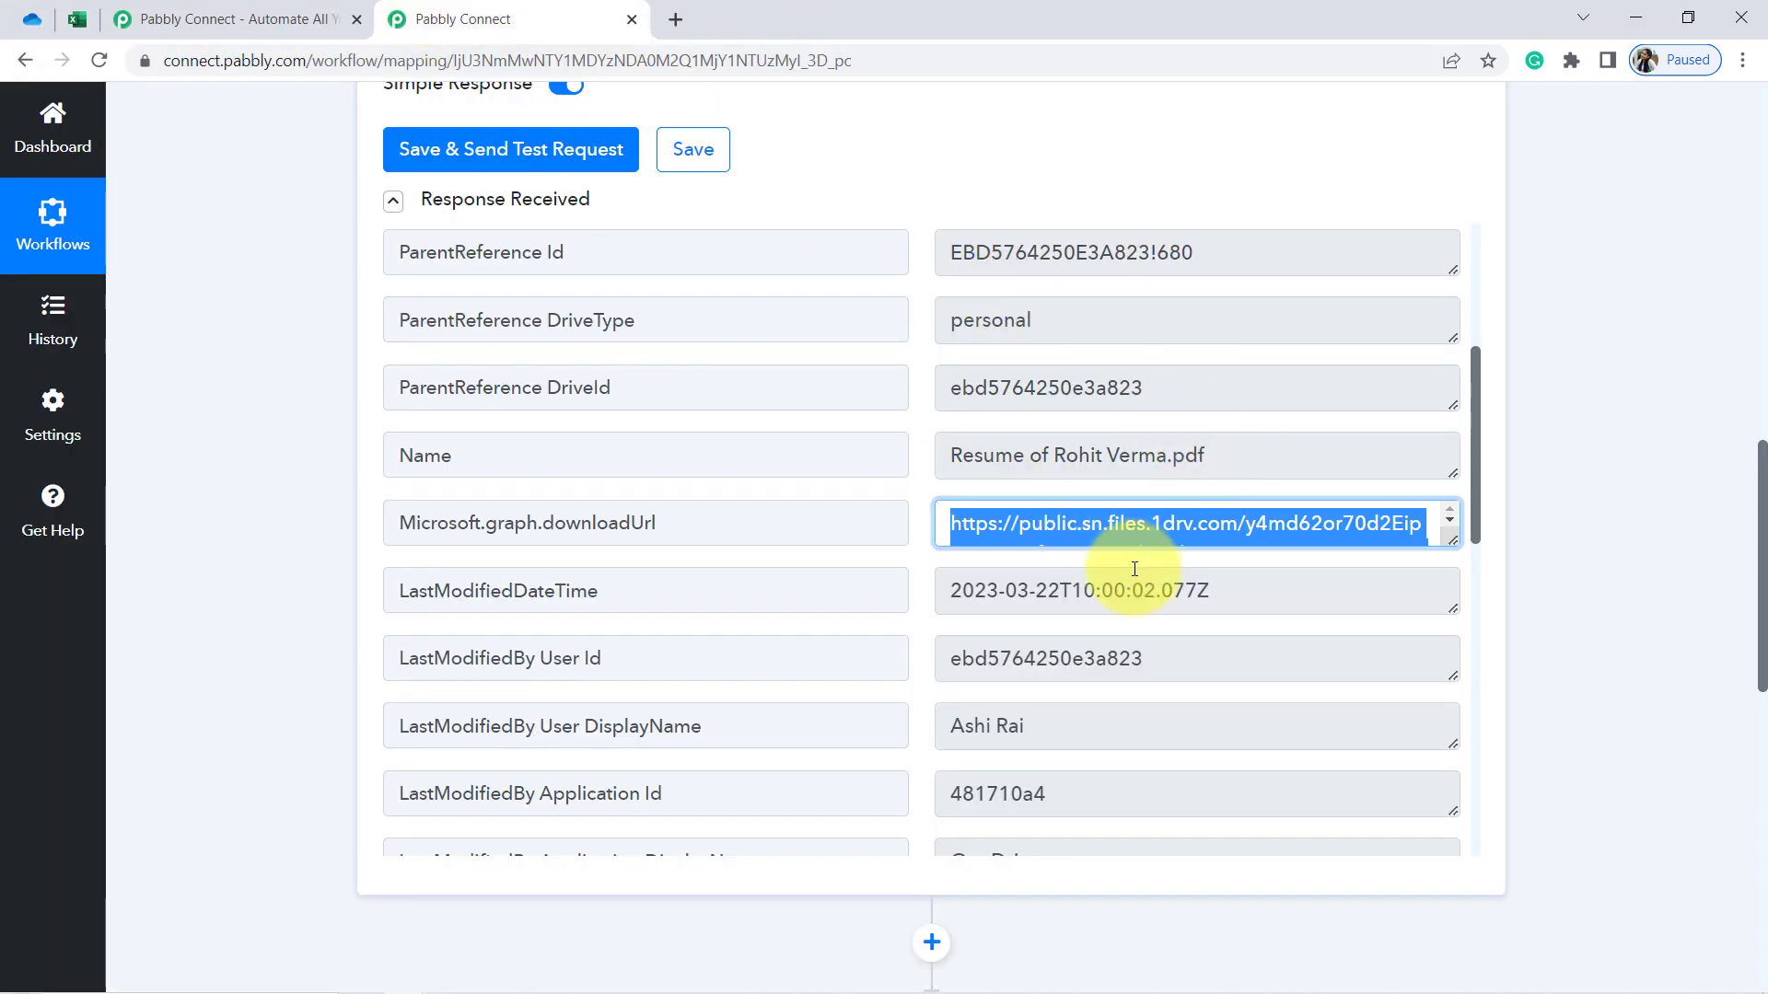
pyautogui.moveTo(1030, 591); pyautogui.dragTo(1191, 603)
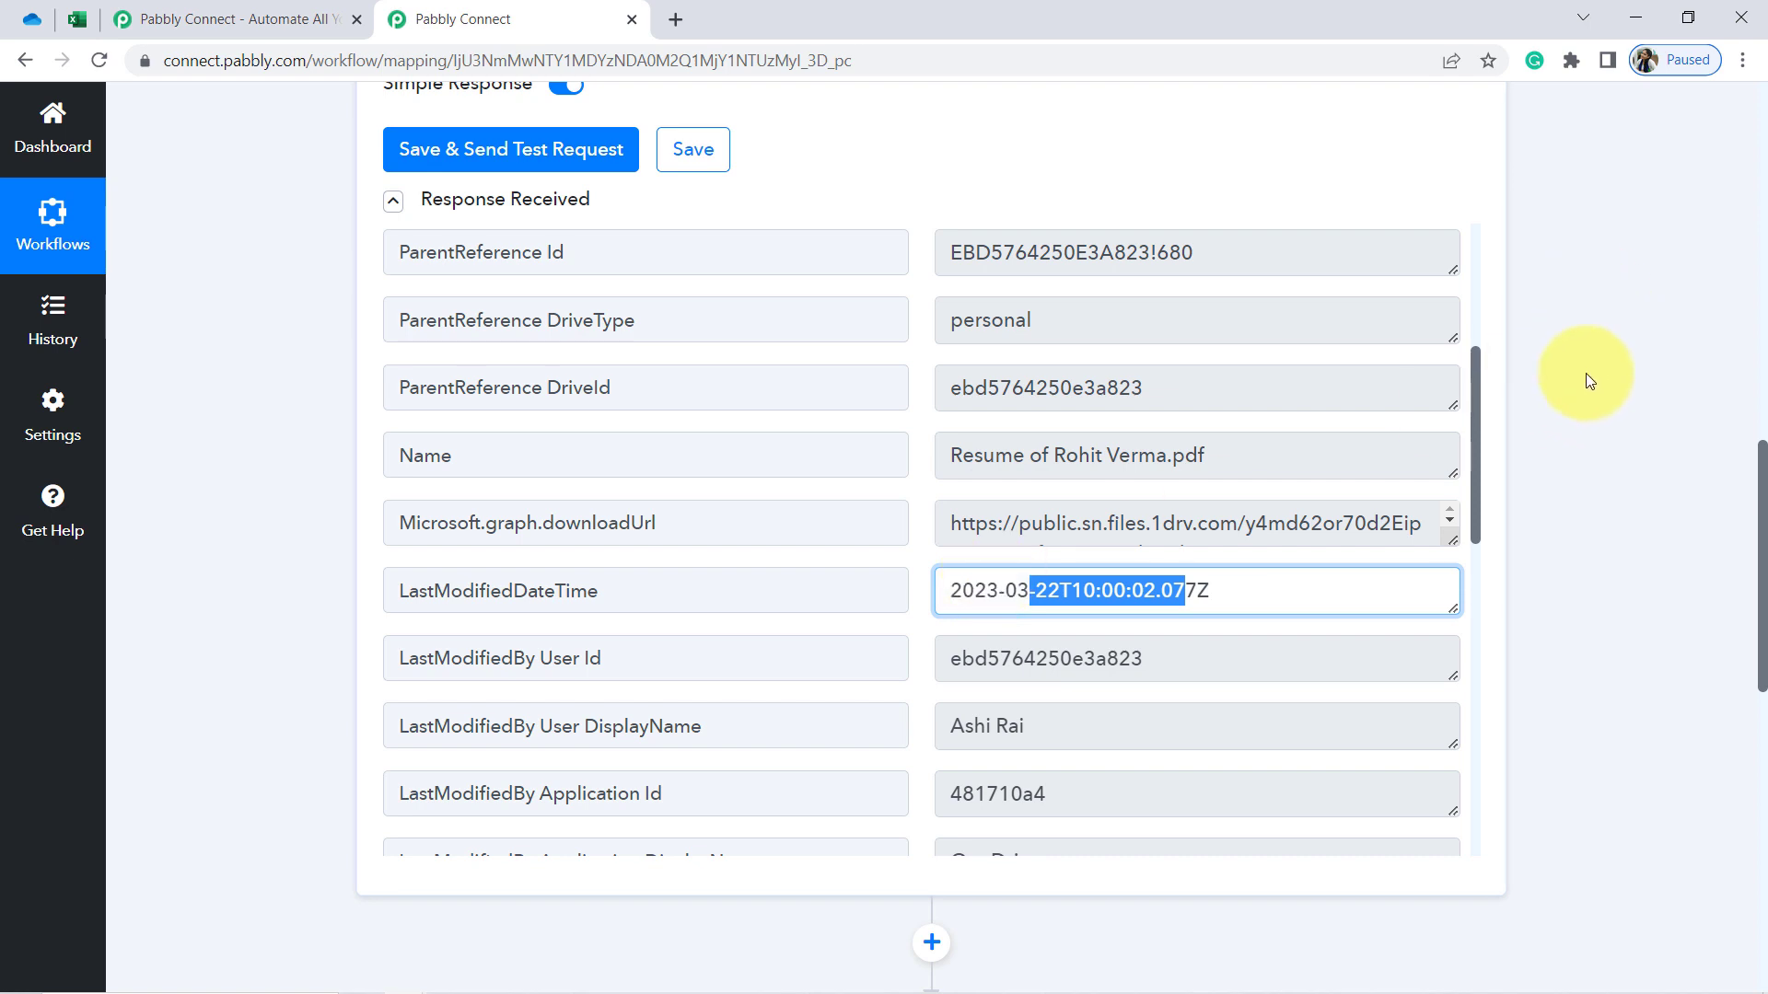
pyautogui.moveTo(1760, 457); pyautogui.dragTo(1761, 702)
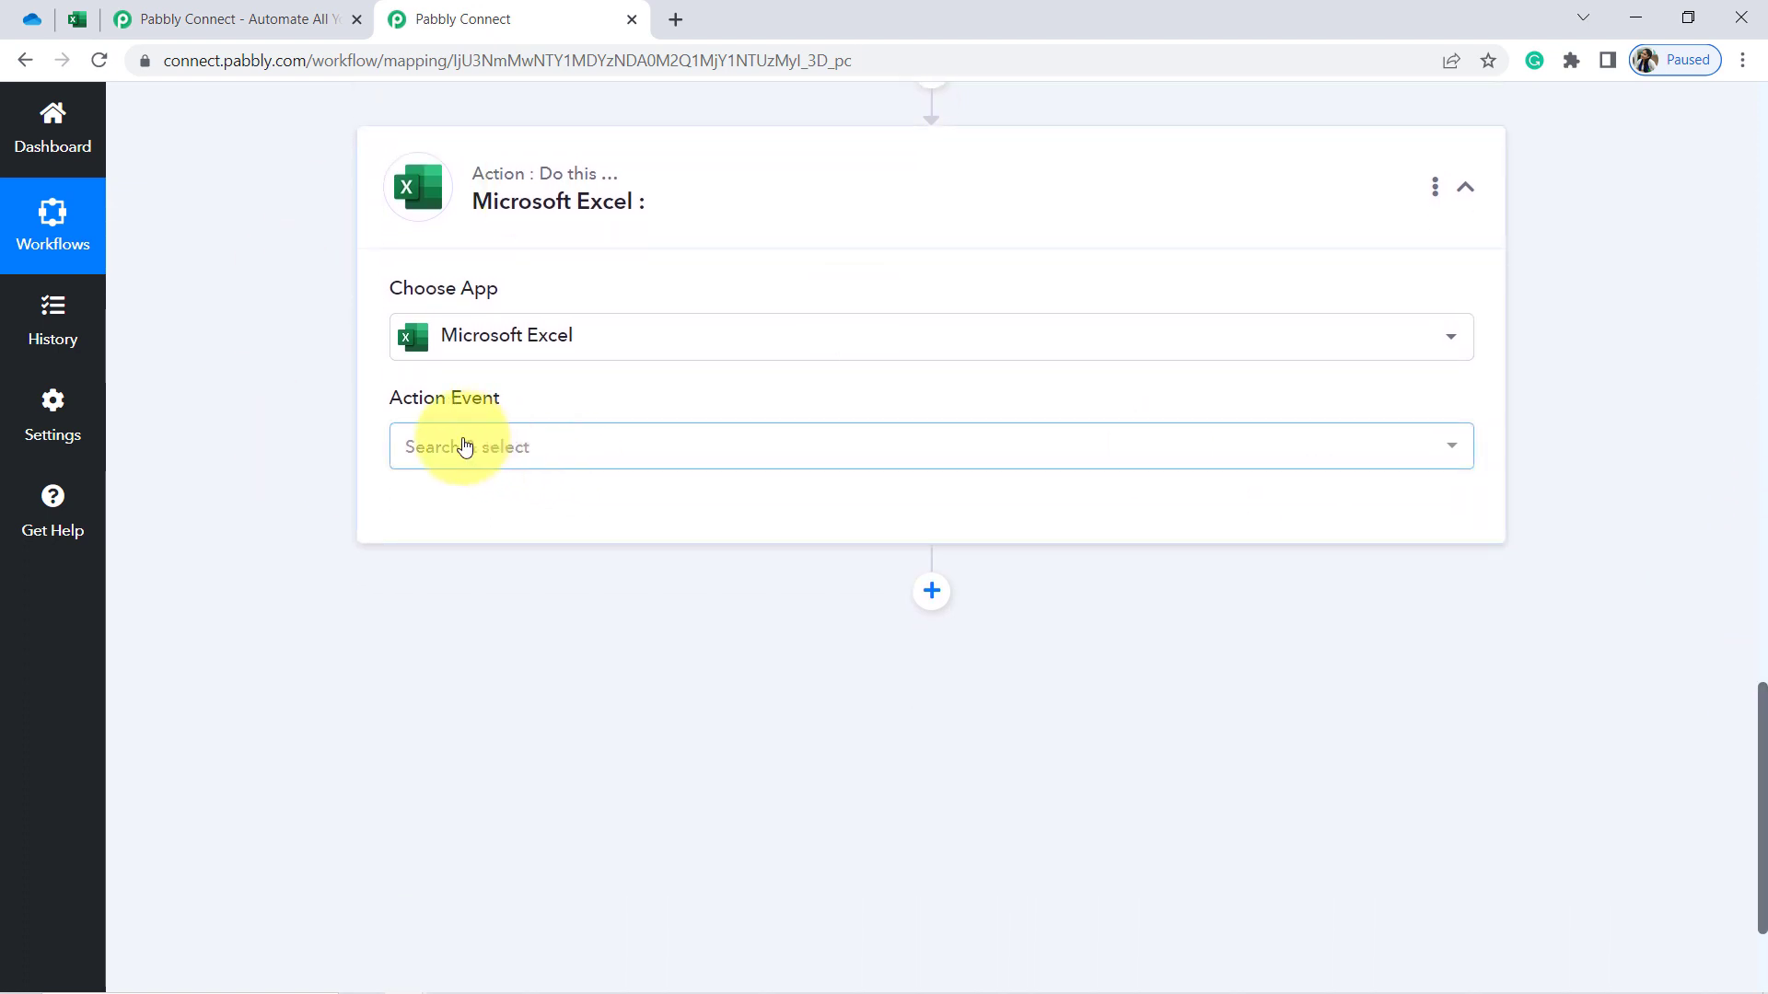
# Choose the Add Row To Worksheet event and connect a new Microsoft Excel account, granting access
pyautogui.click(437, 445)
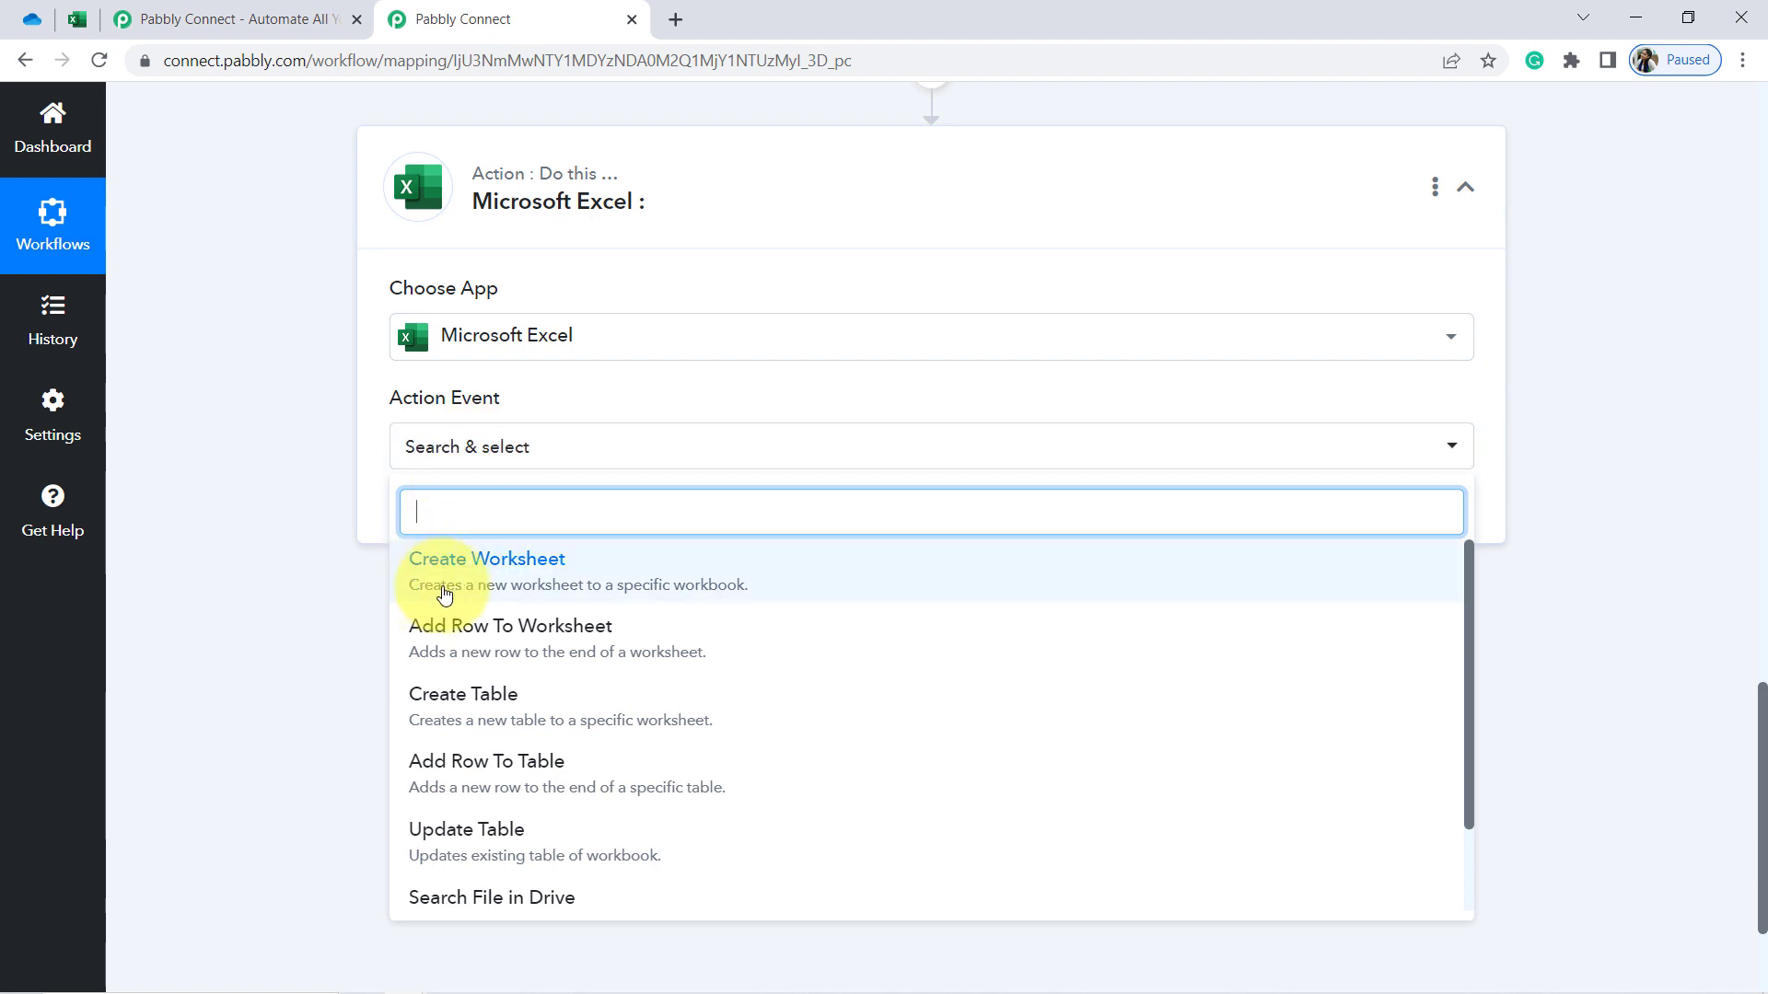
pyautogui.click(458, 649)
pyautogui.click(417, 538)
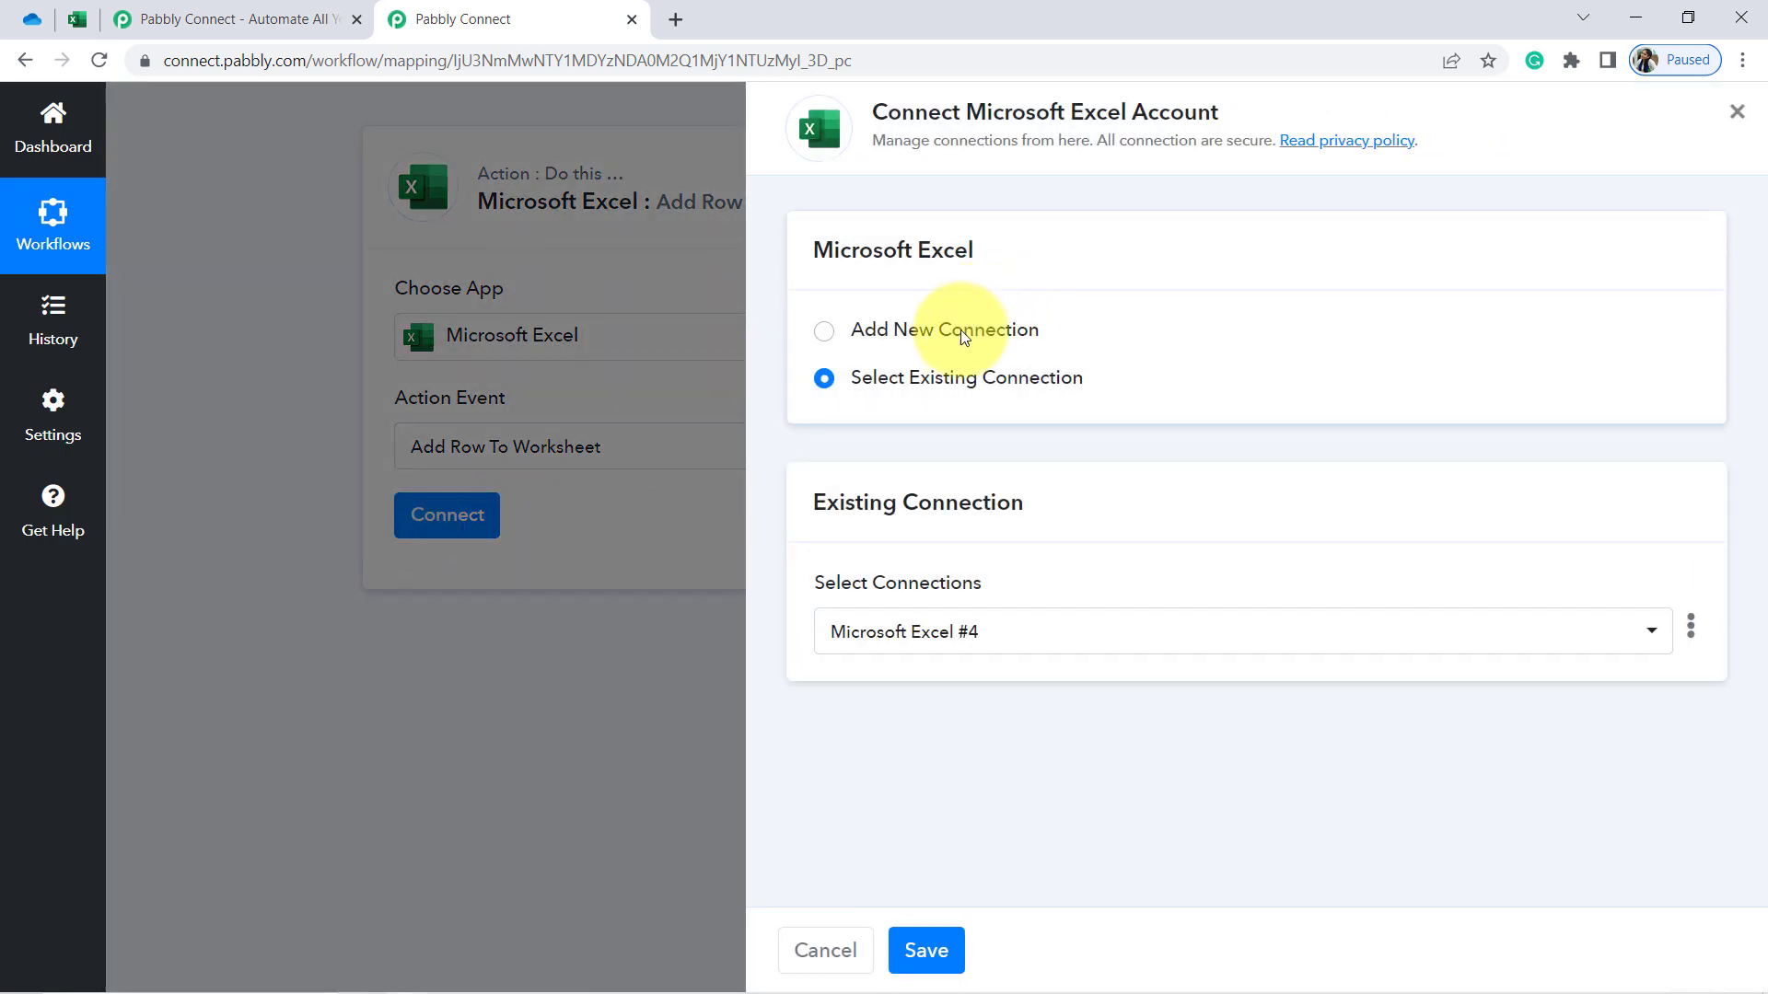
pyautogui.click(960, 342)
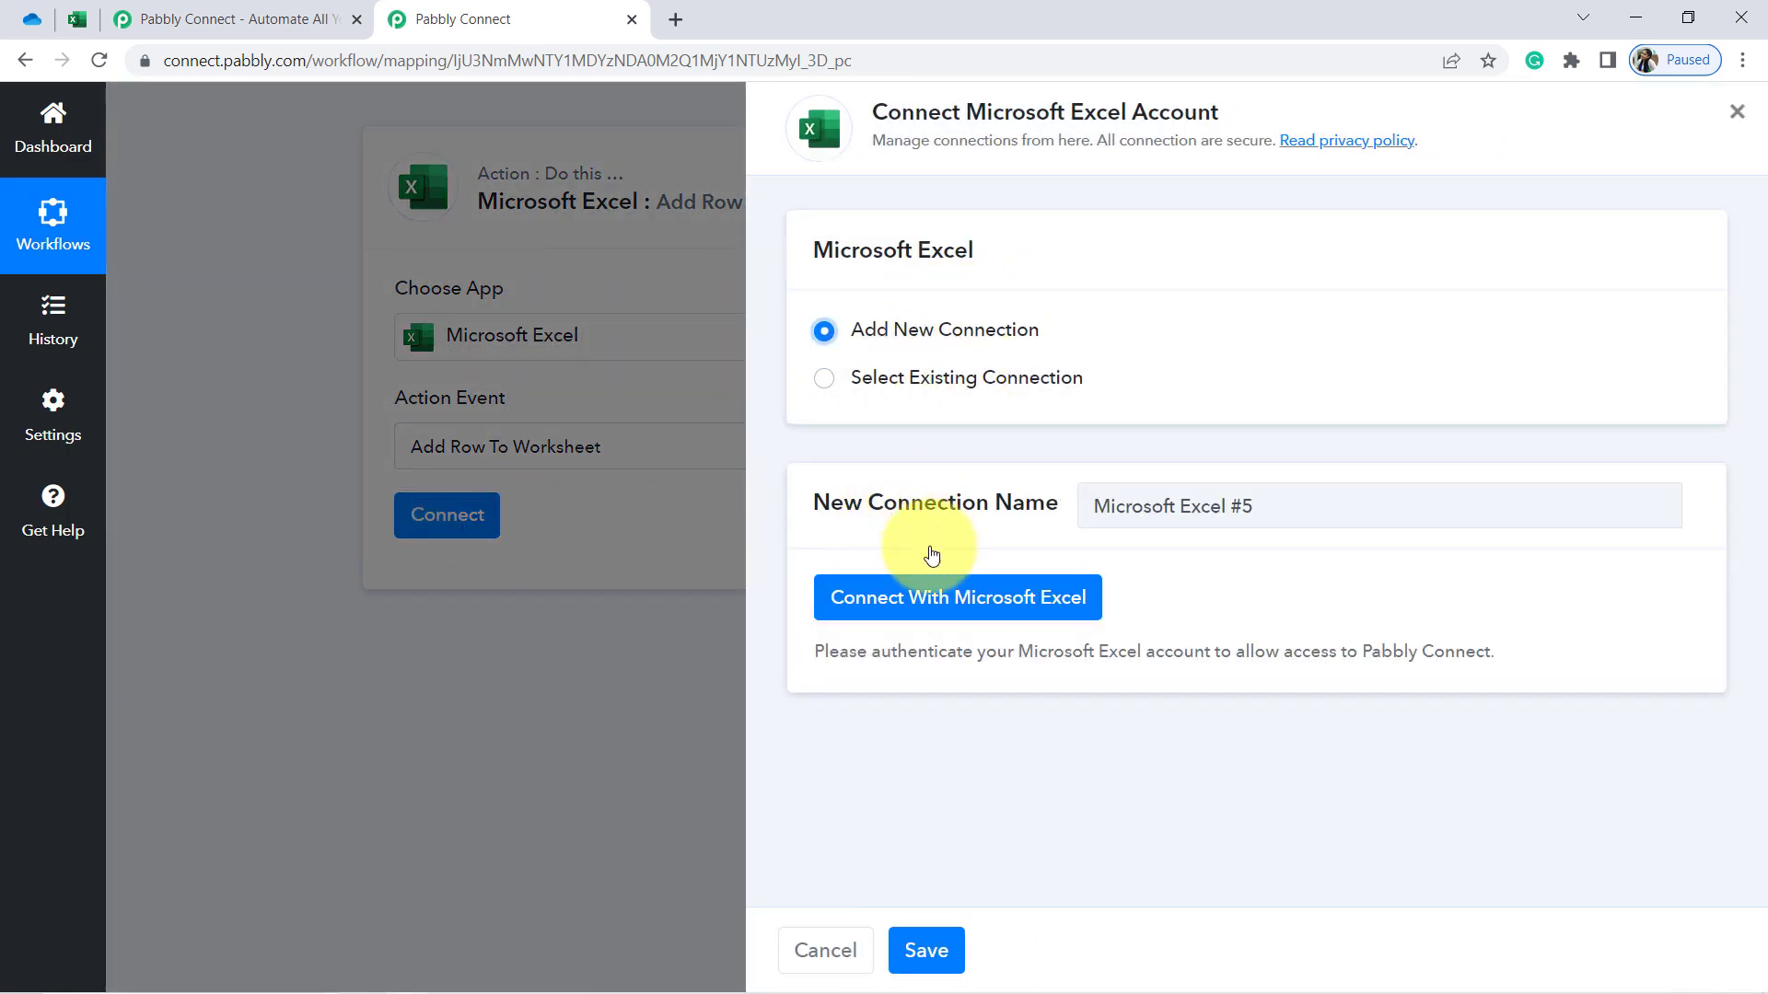
pyautogui.click(918, 603)
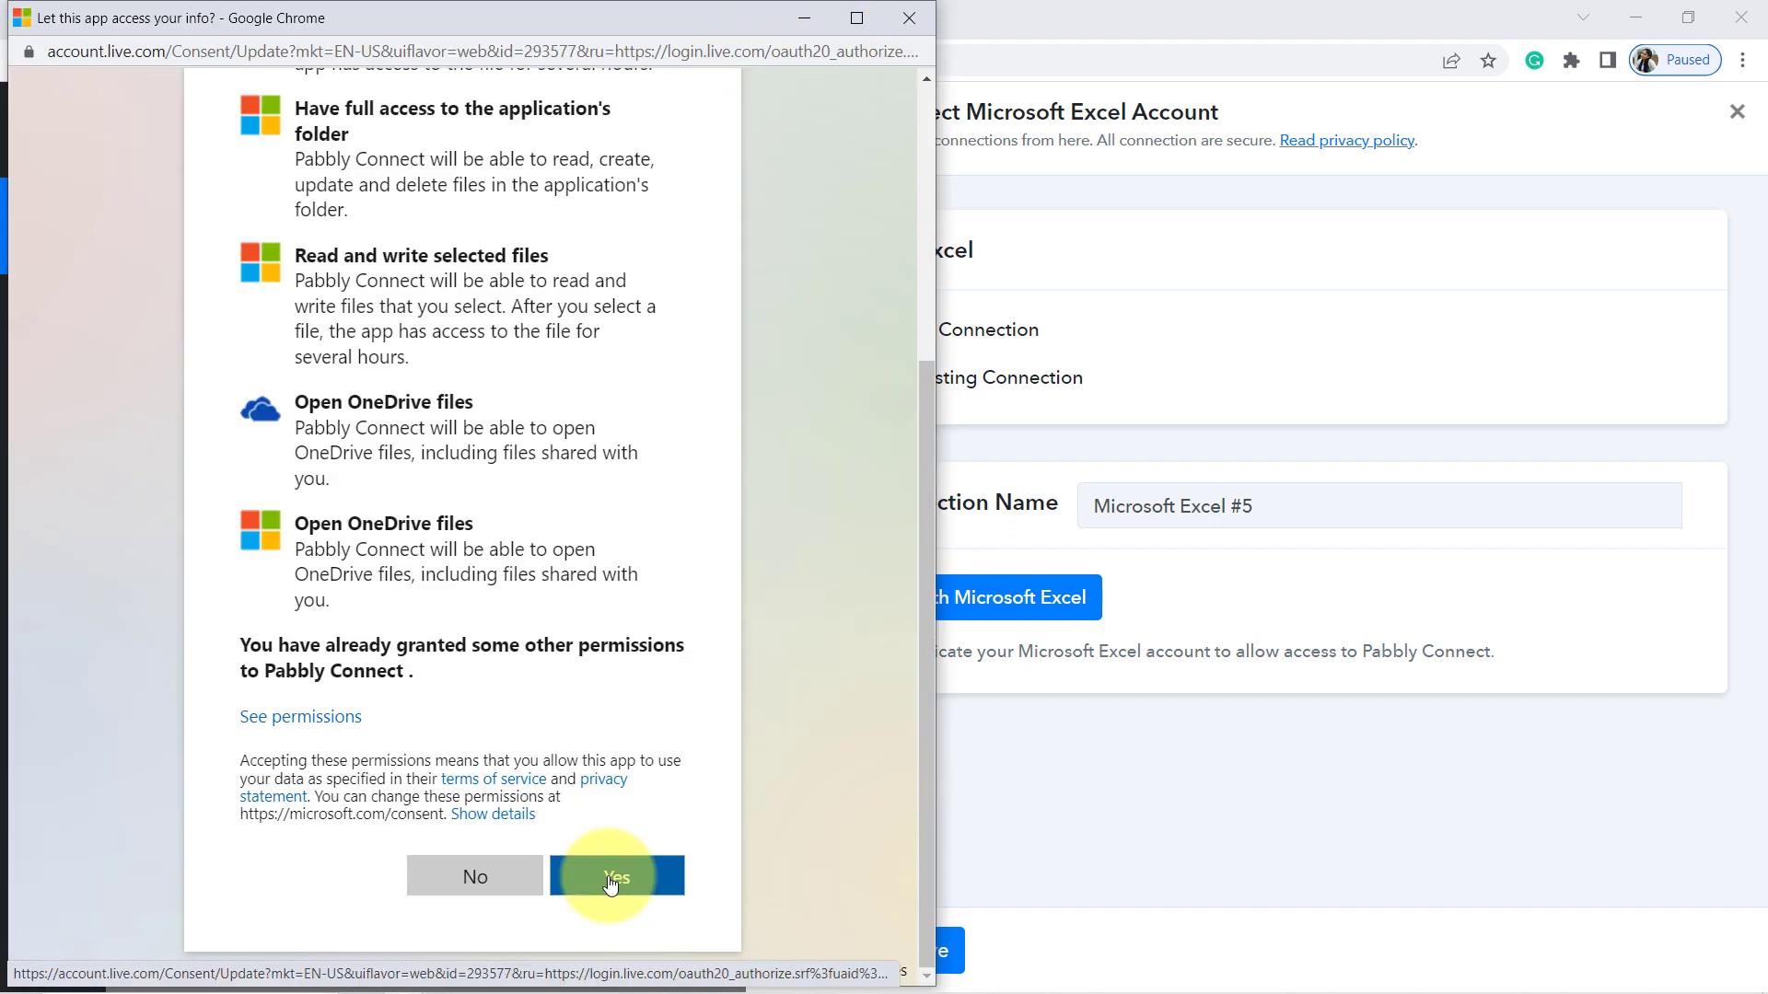
pyautogui.click(611, 879)
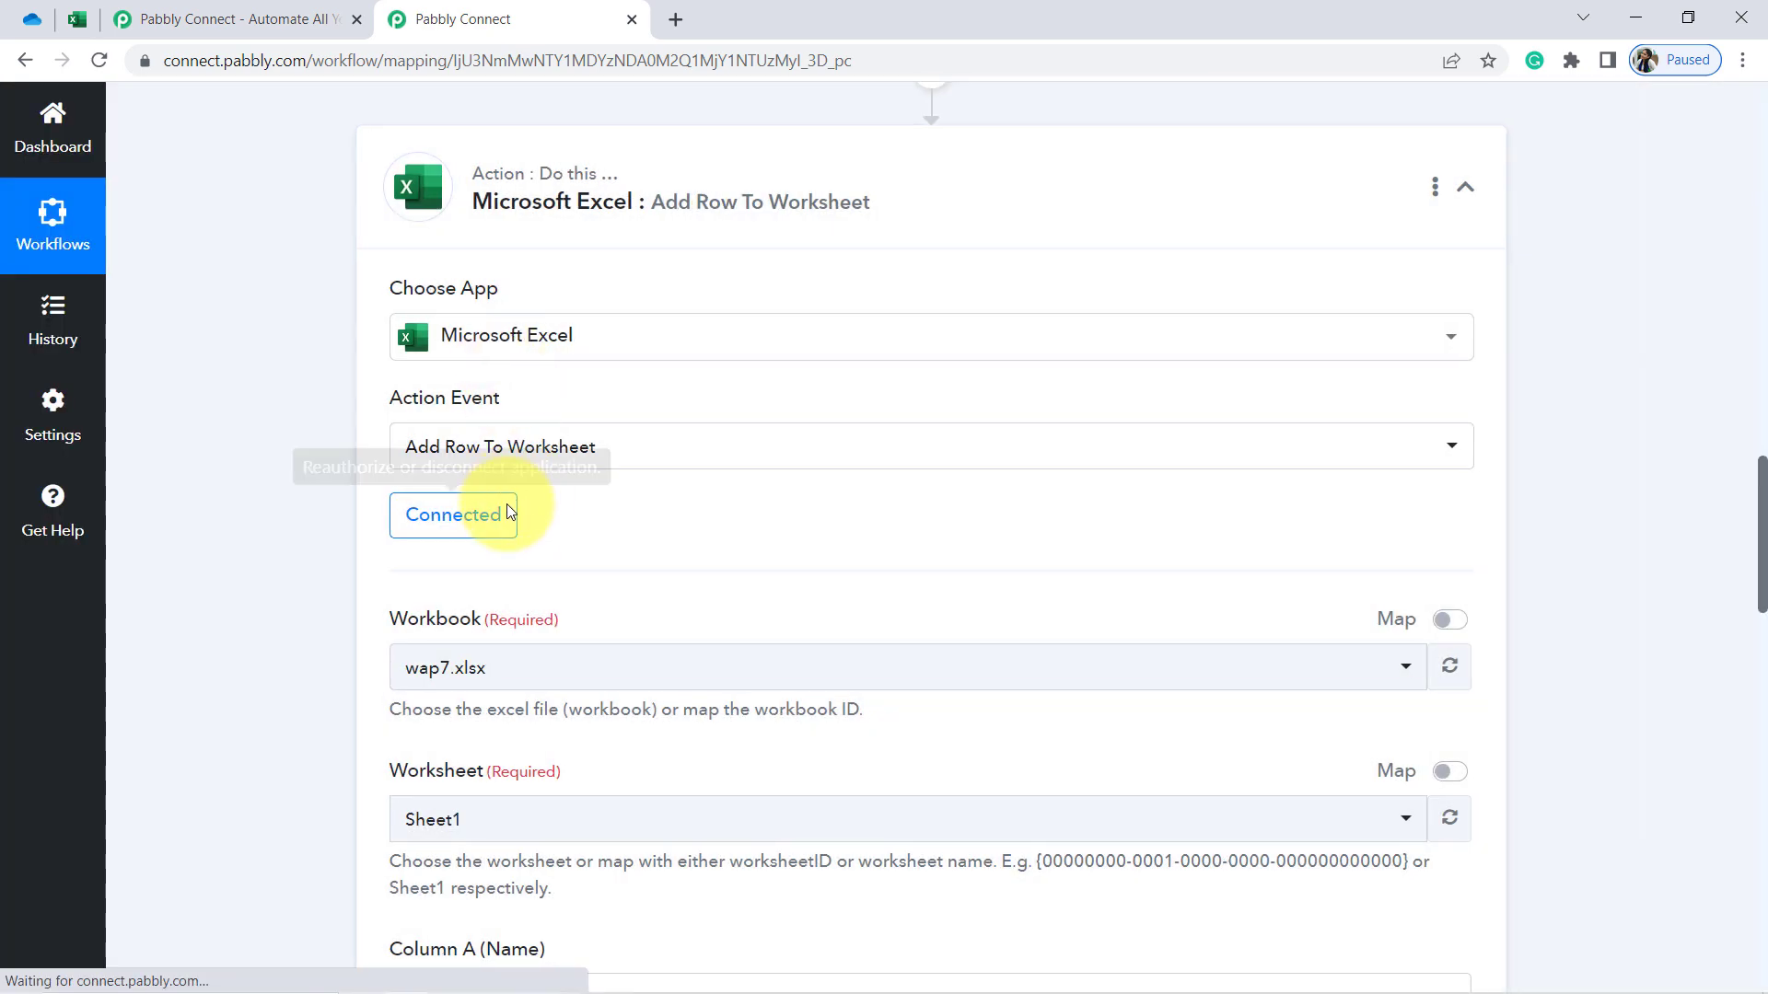
# Search the workbook list for 'file' and select Files & Designs.xlsx, checking that spreadsheet in Excel
pyautogui.moveTo(1764, 552); pyautogui.dragTo(1760, 604)
pyautogui.moveTo(387, 338); pyautogui.dragTo(468, 333)
pyautogui.click(463, 372)
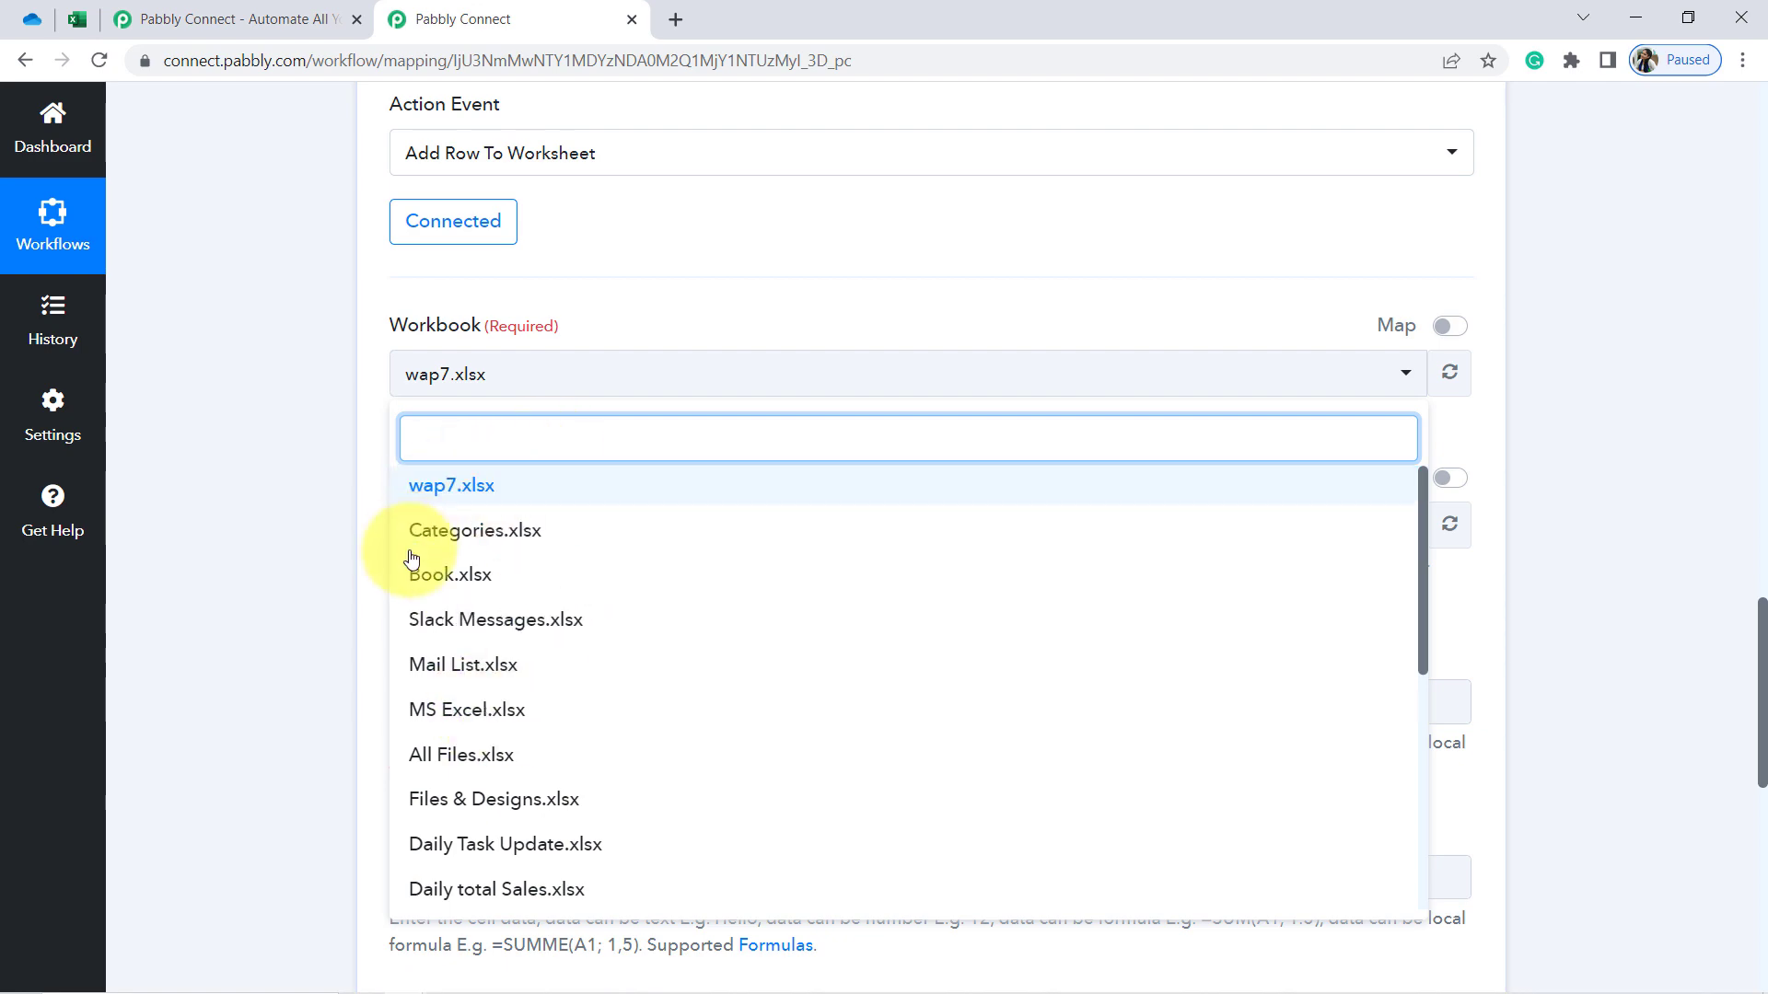
pyautogui.click(1, 5)
pyautogui.click(77, 18)
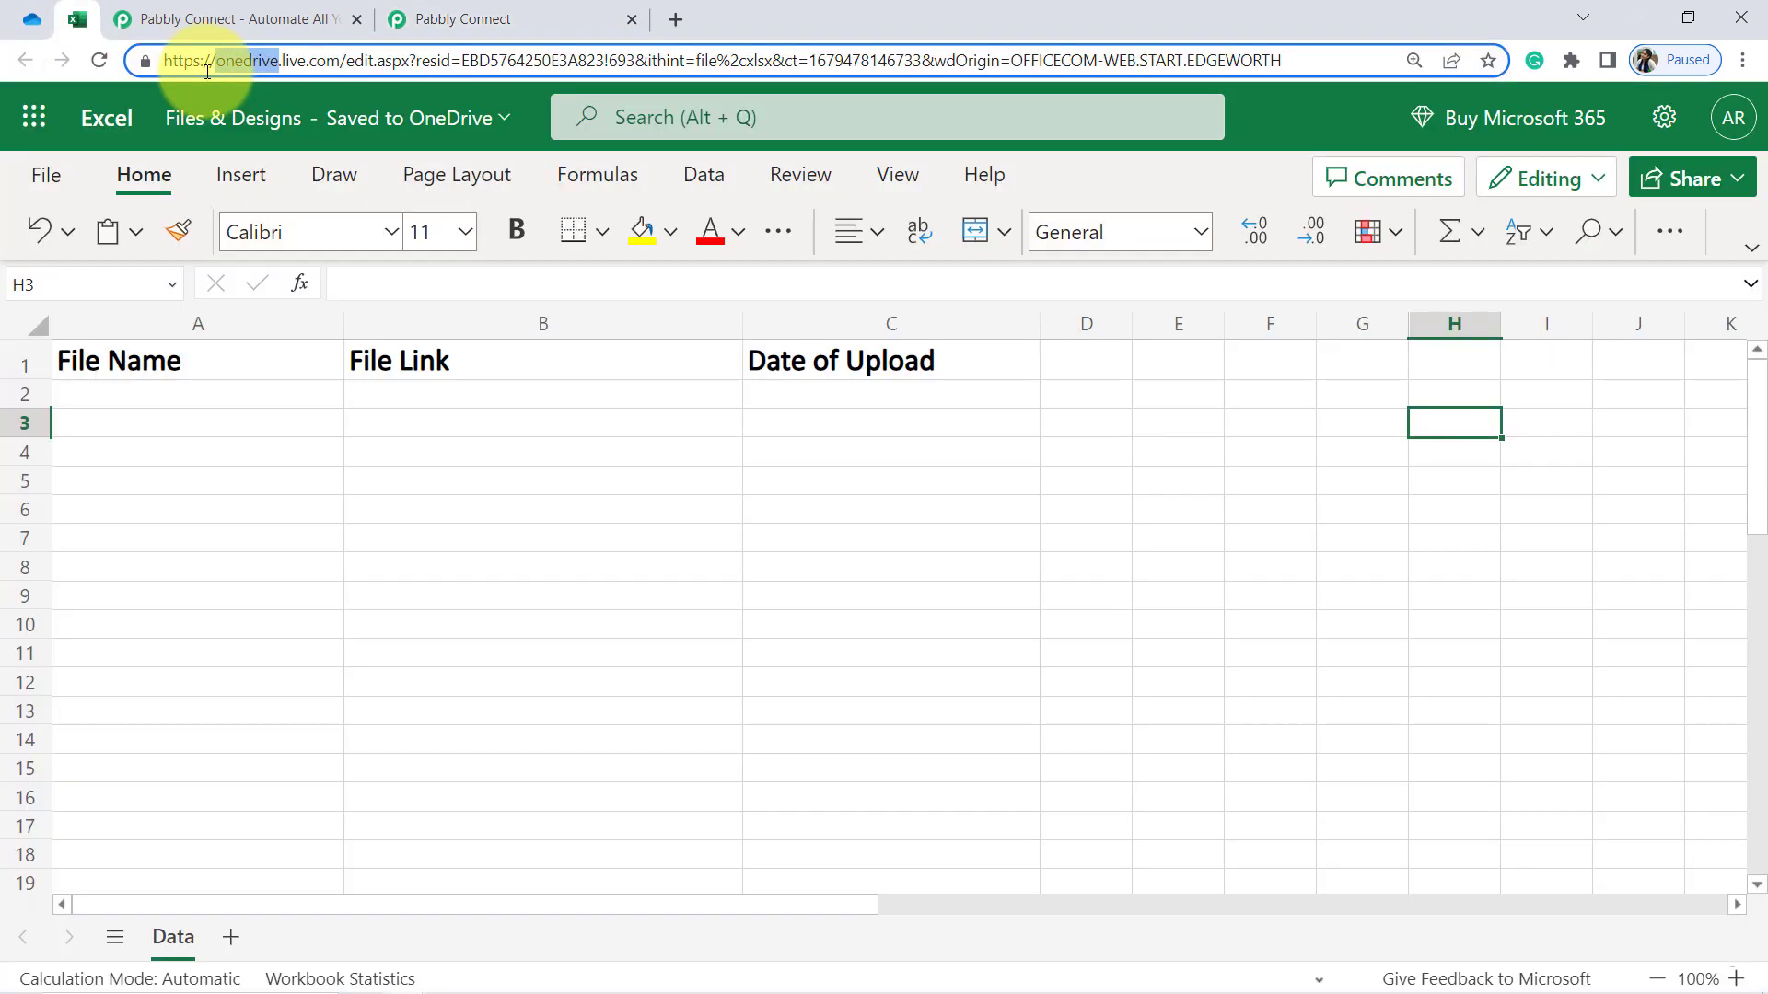
pyautogui.click(464, 19)
pyautogui.click(461, 384)
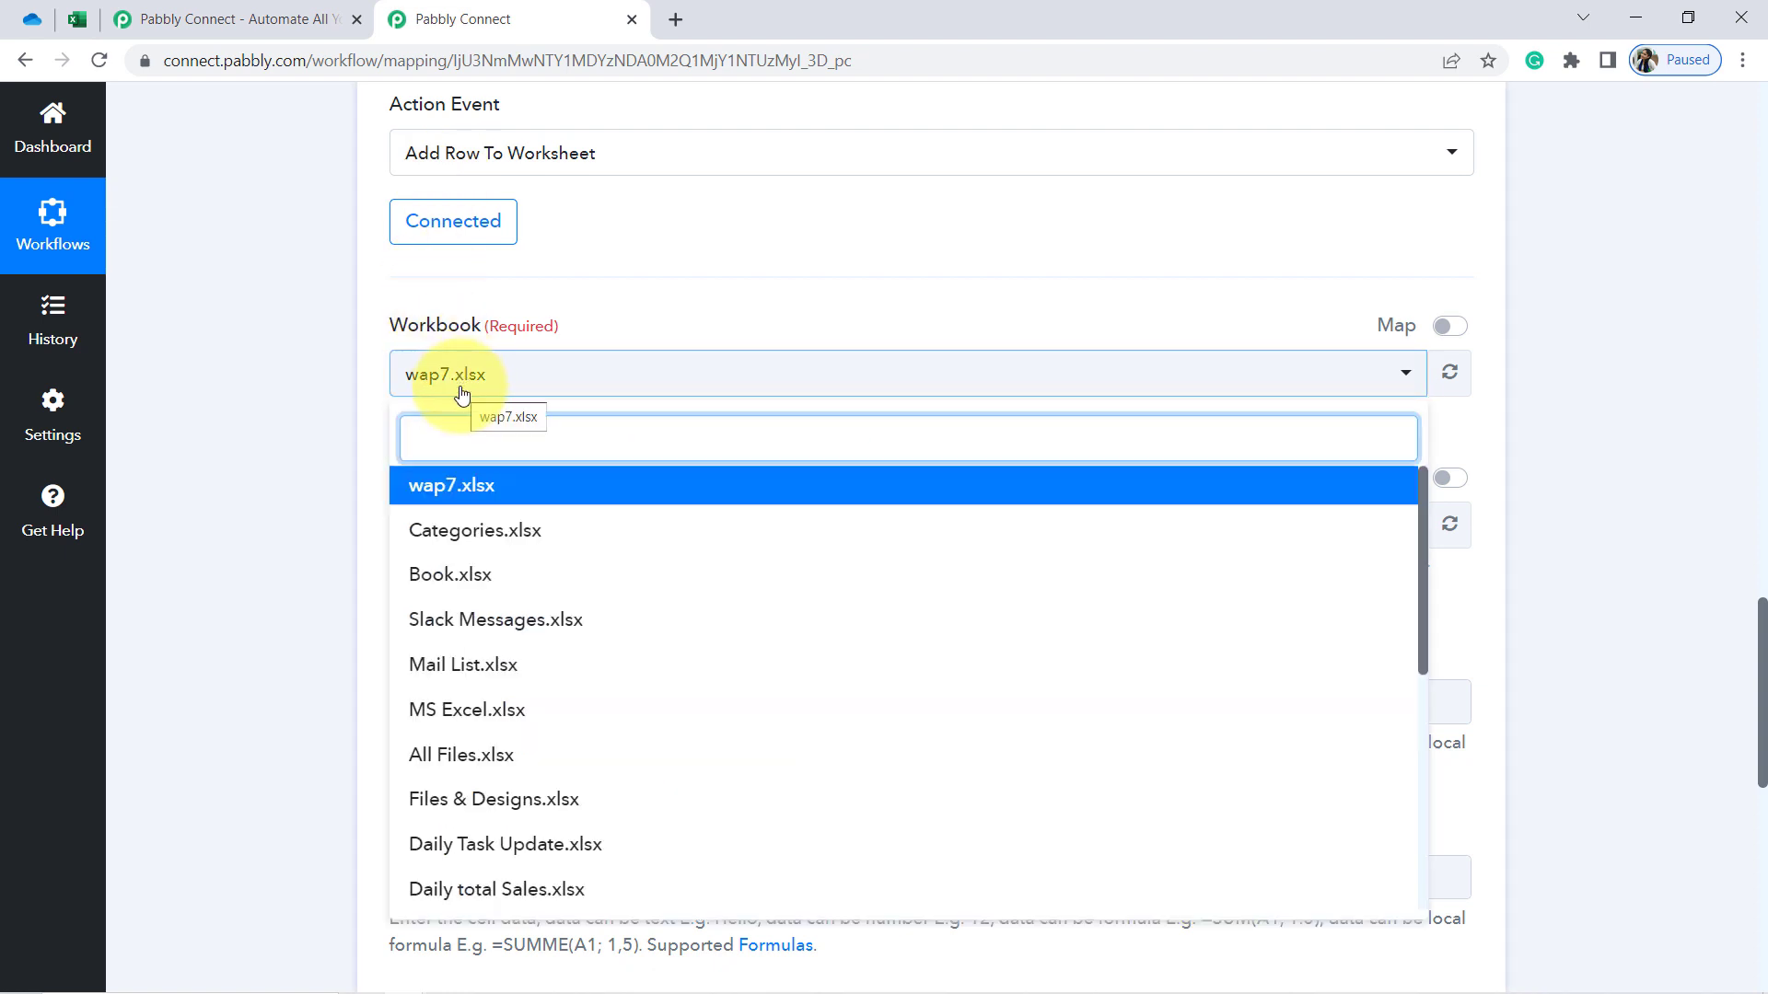
pyautogui.write('file')
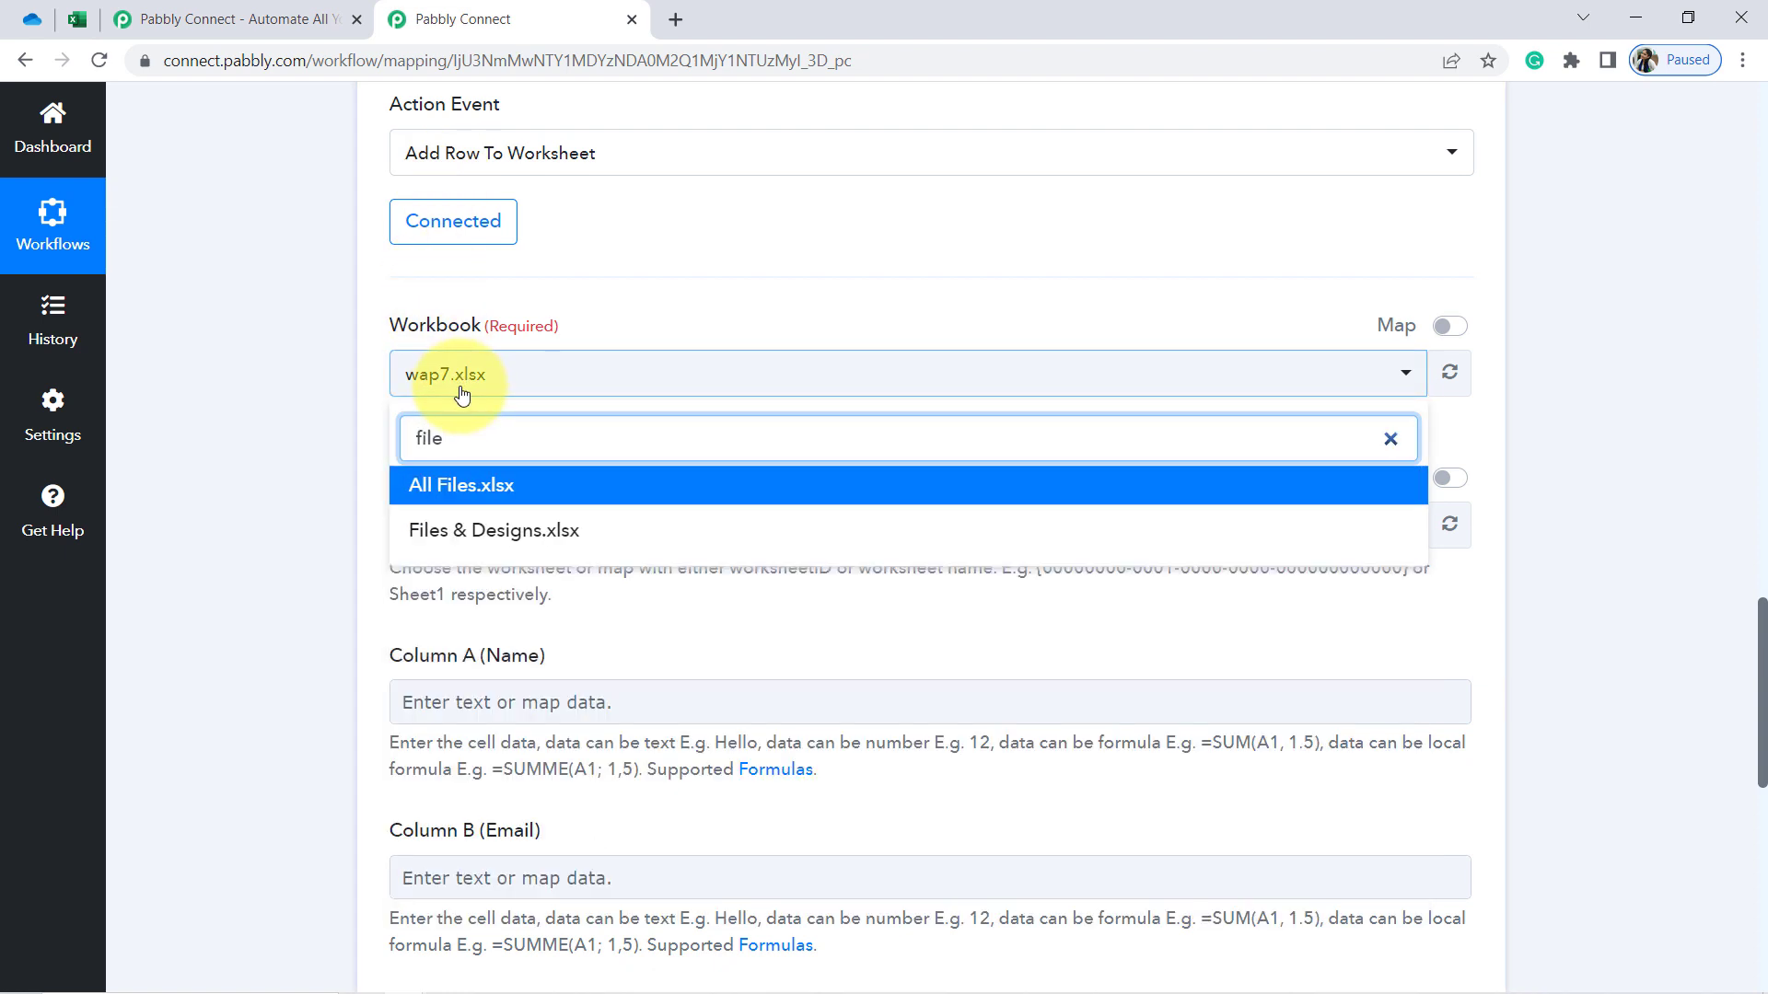
pyautogui.click(442, 533)
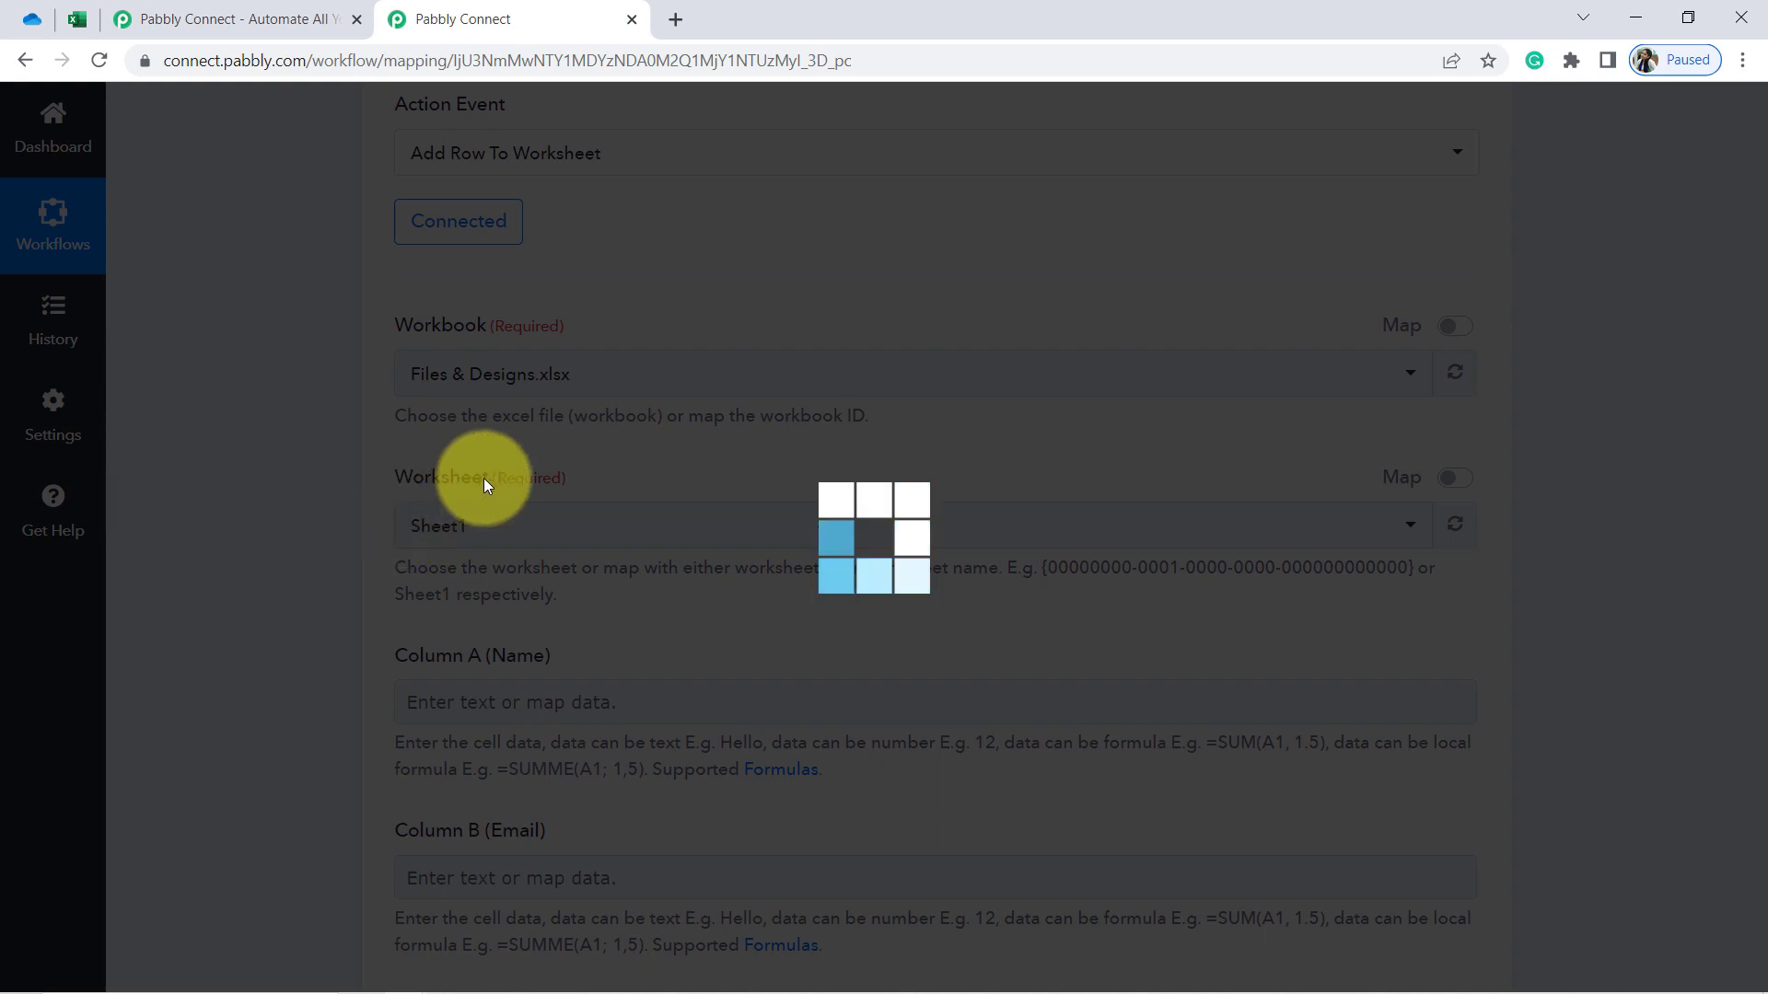
pyautogui.click(78, 26)
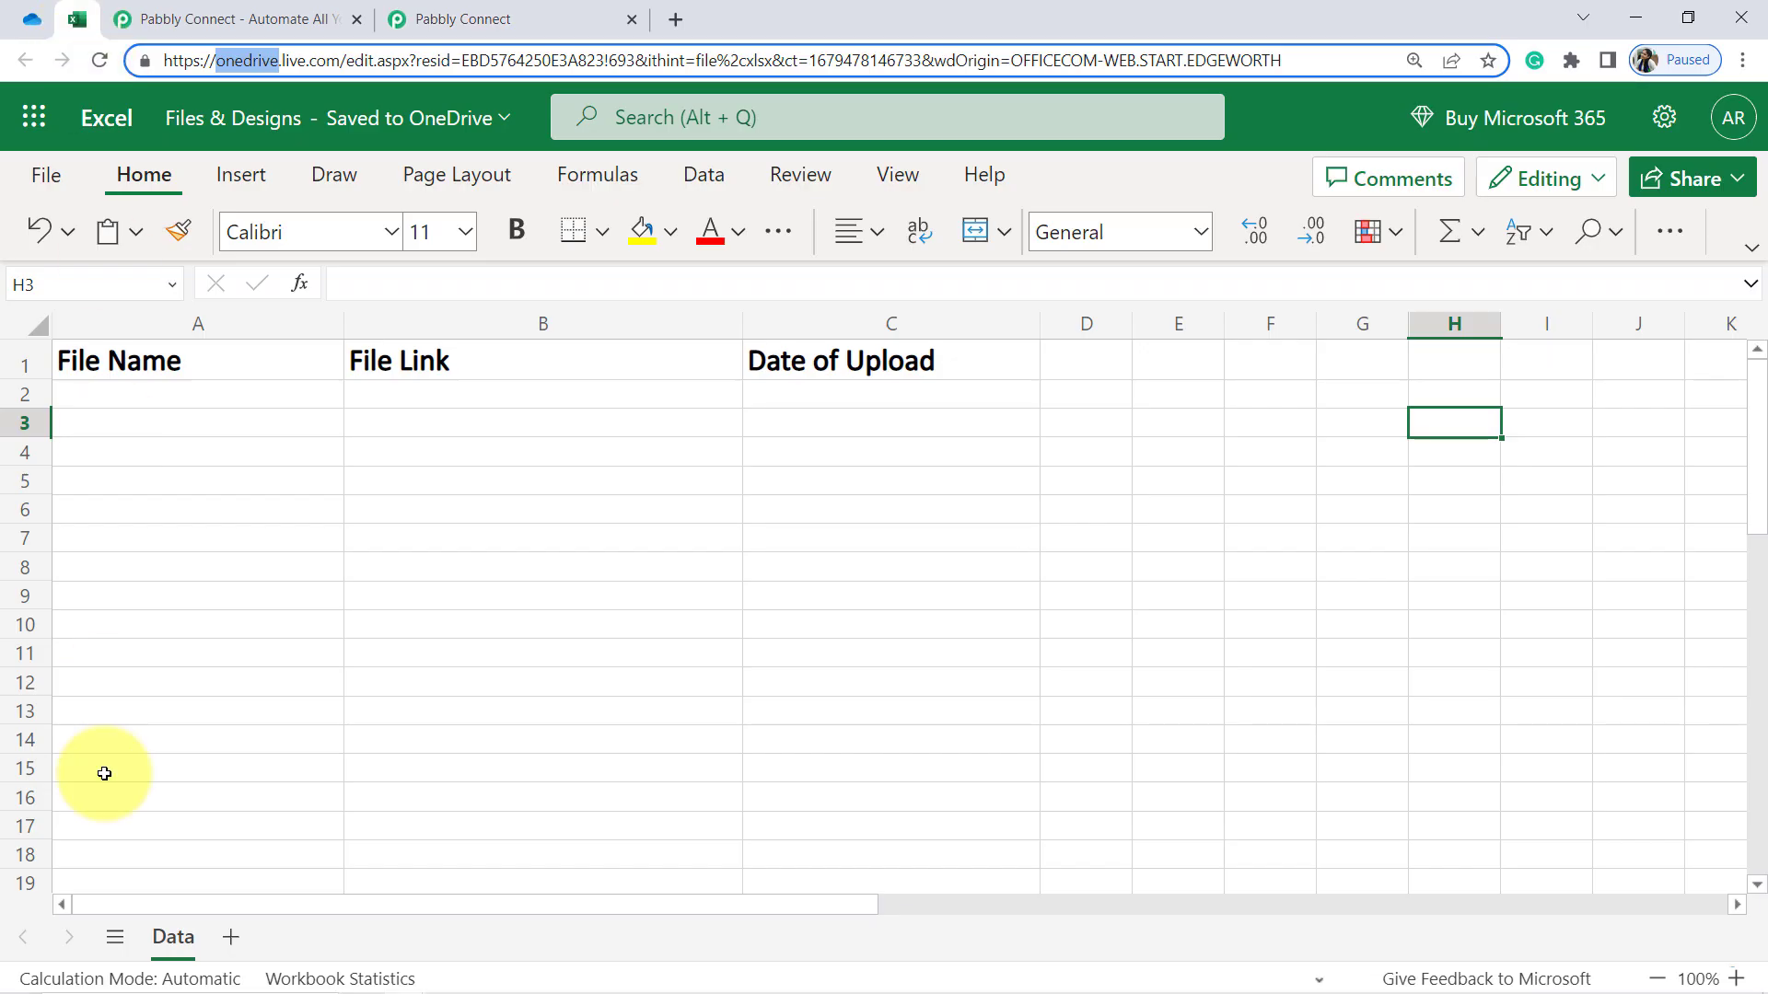
pyautogui.click(433, 18)
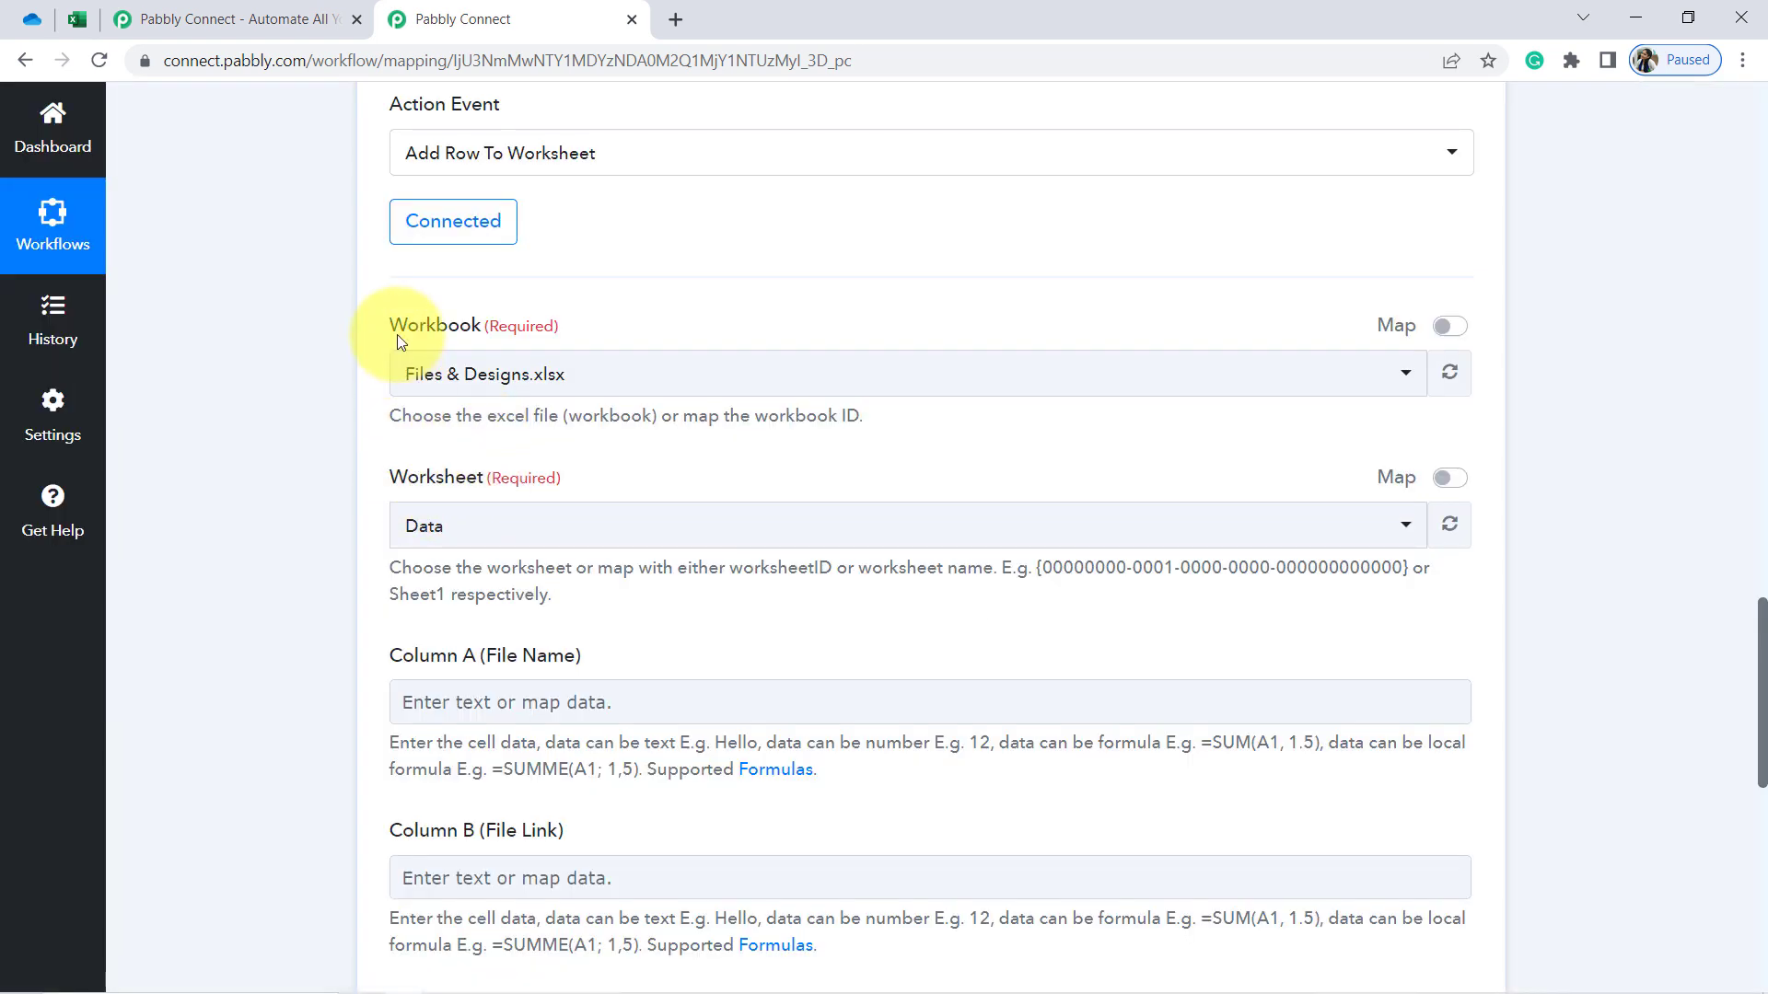
pyautogui.moveTo(396, 334); pyautogui.dragTo(470, 335)
pyautogui.moveTo(410, 484); pyautogui.dragTo(455, 481)
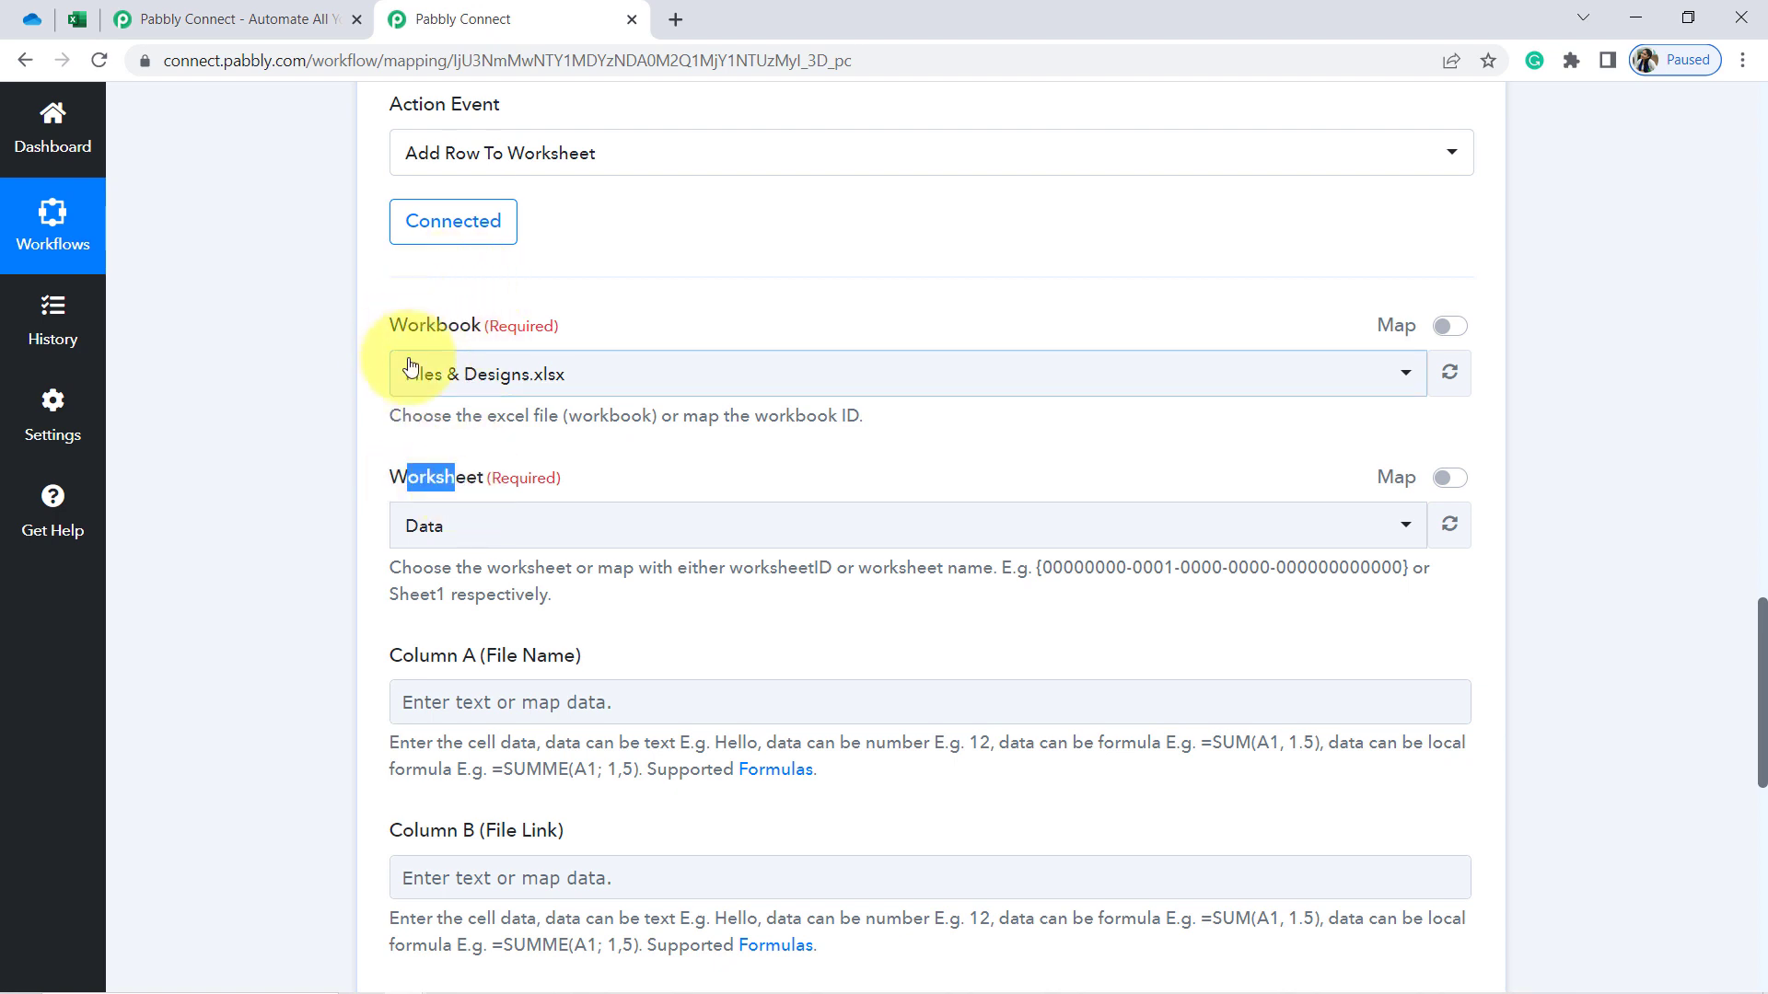
pyautogui.scroll(-3, 1755, 644)
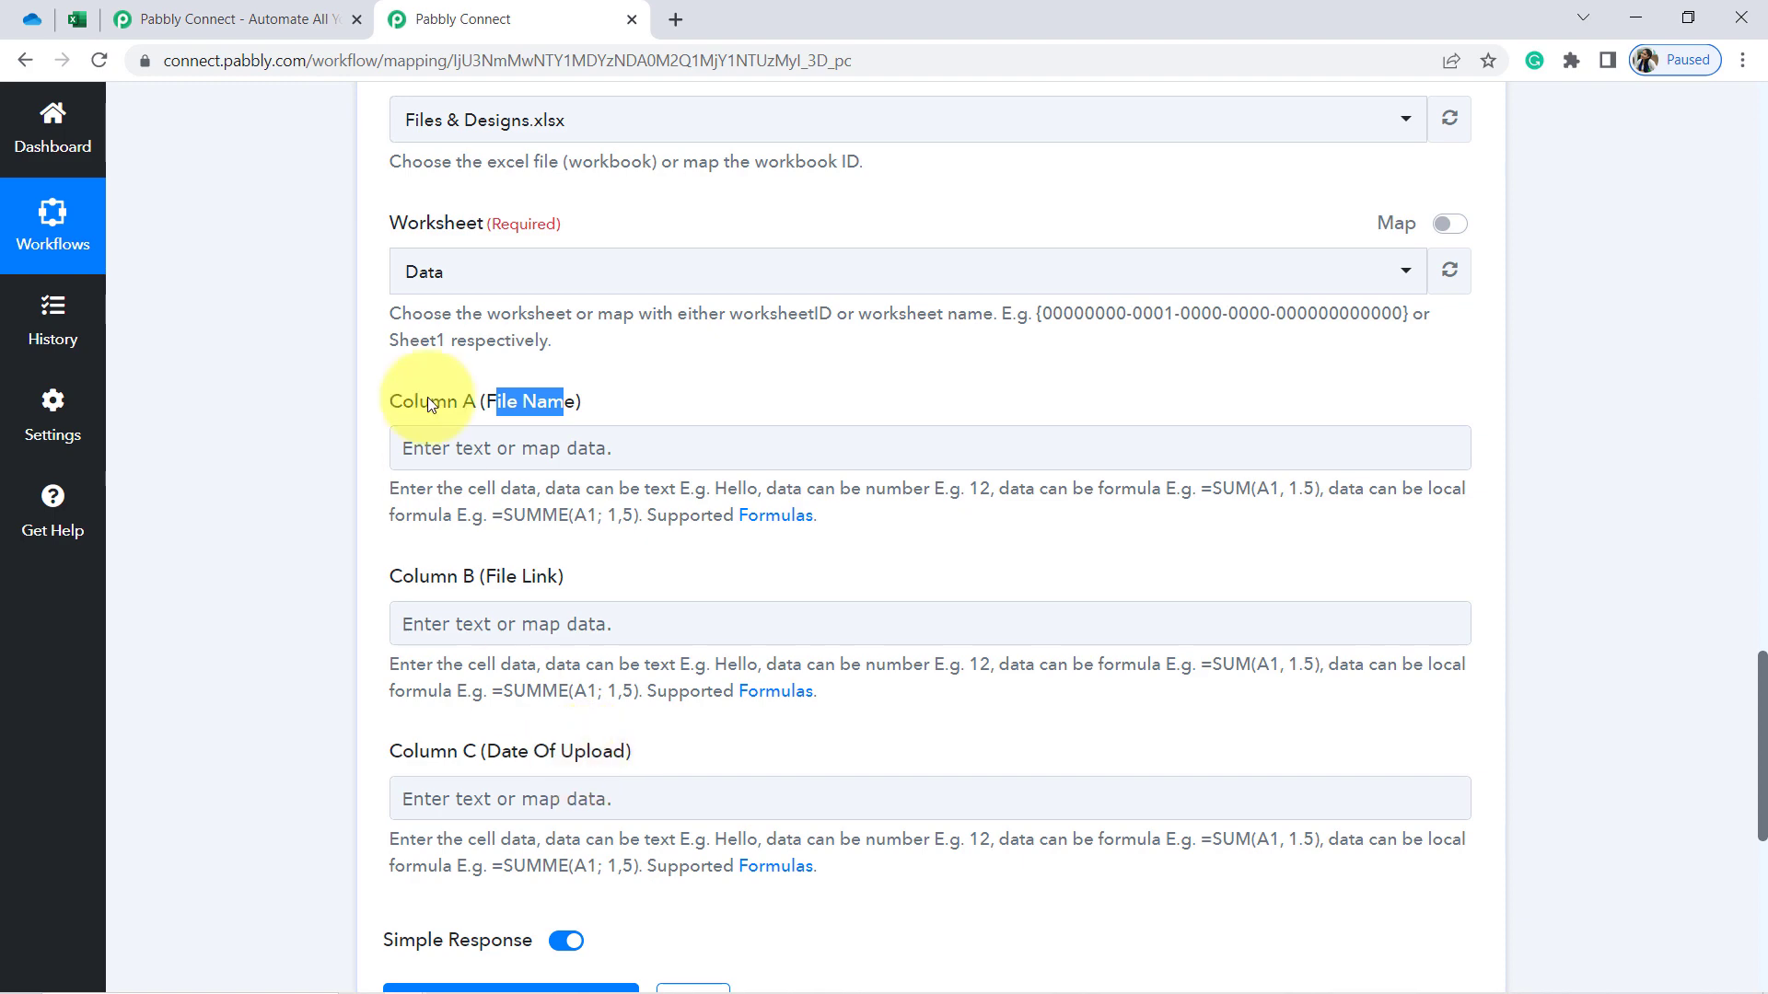
pyautogui.click(77, 23)
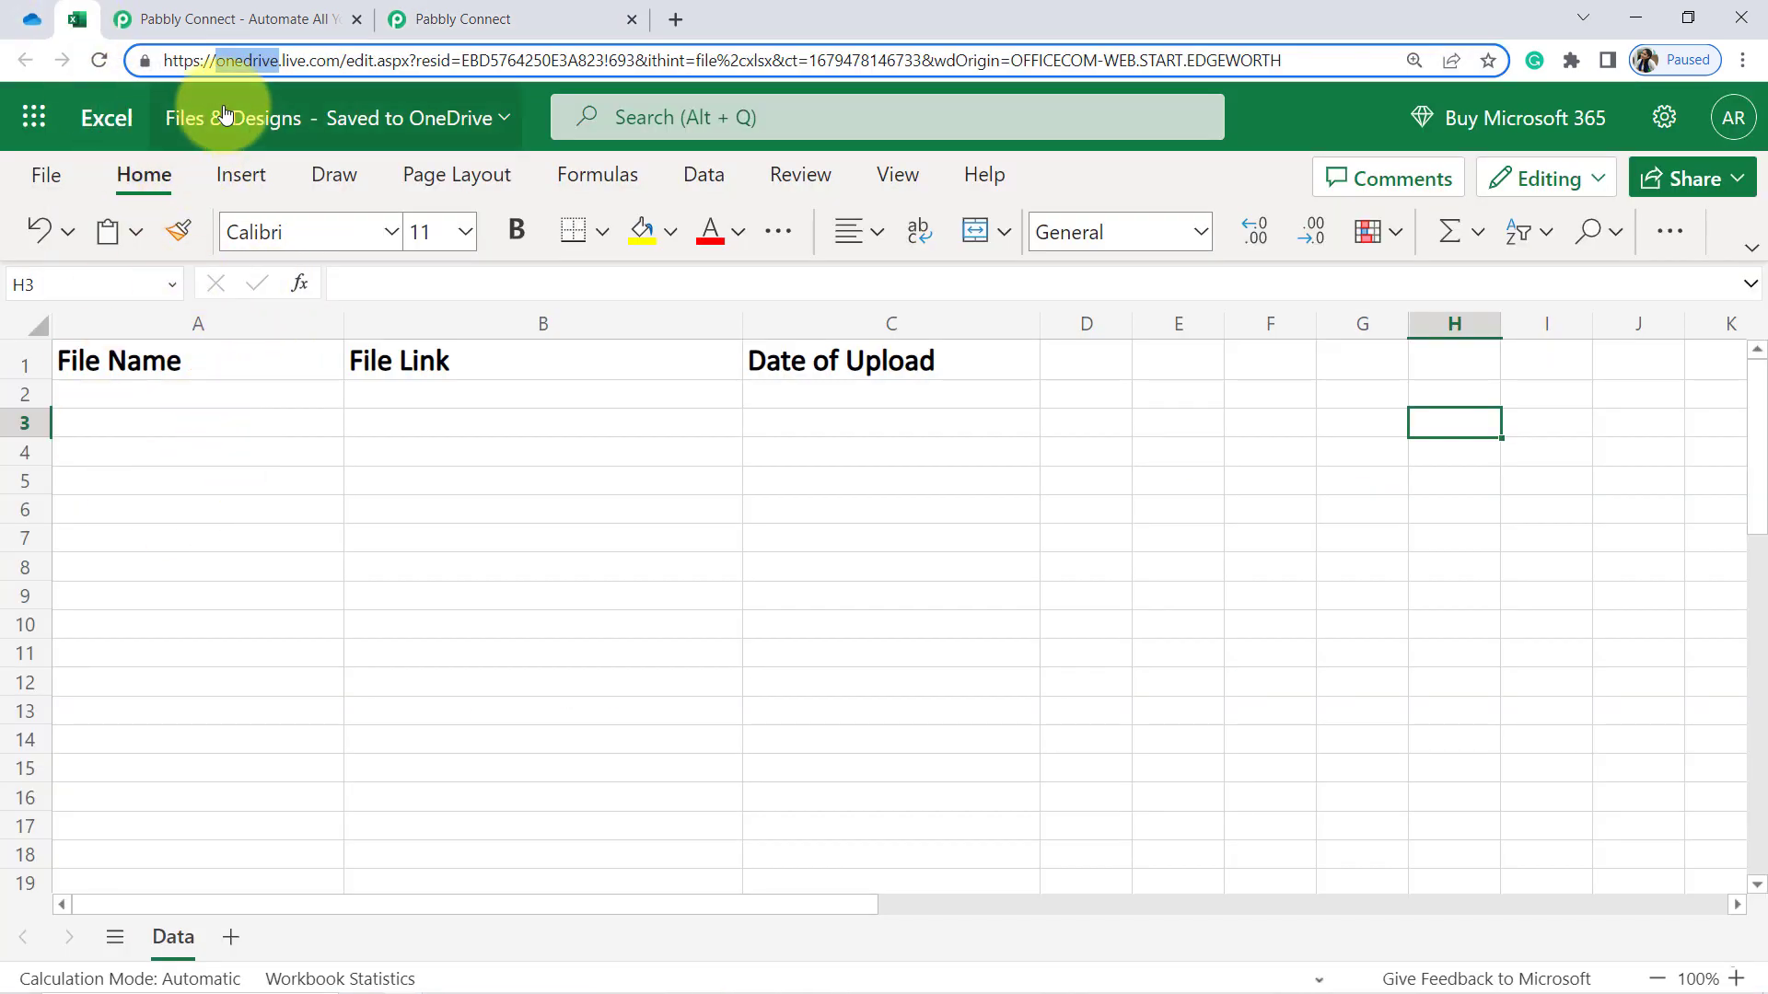
pyautogui.click(217, 367)
pyautogui.click(414, 362)
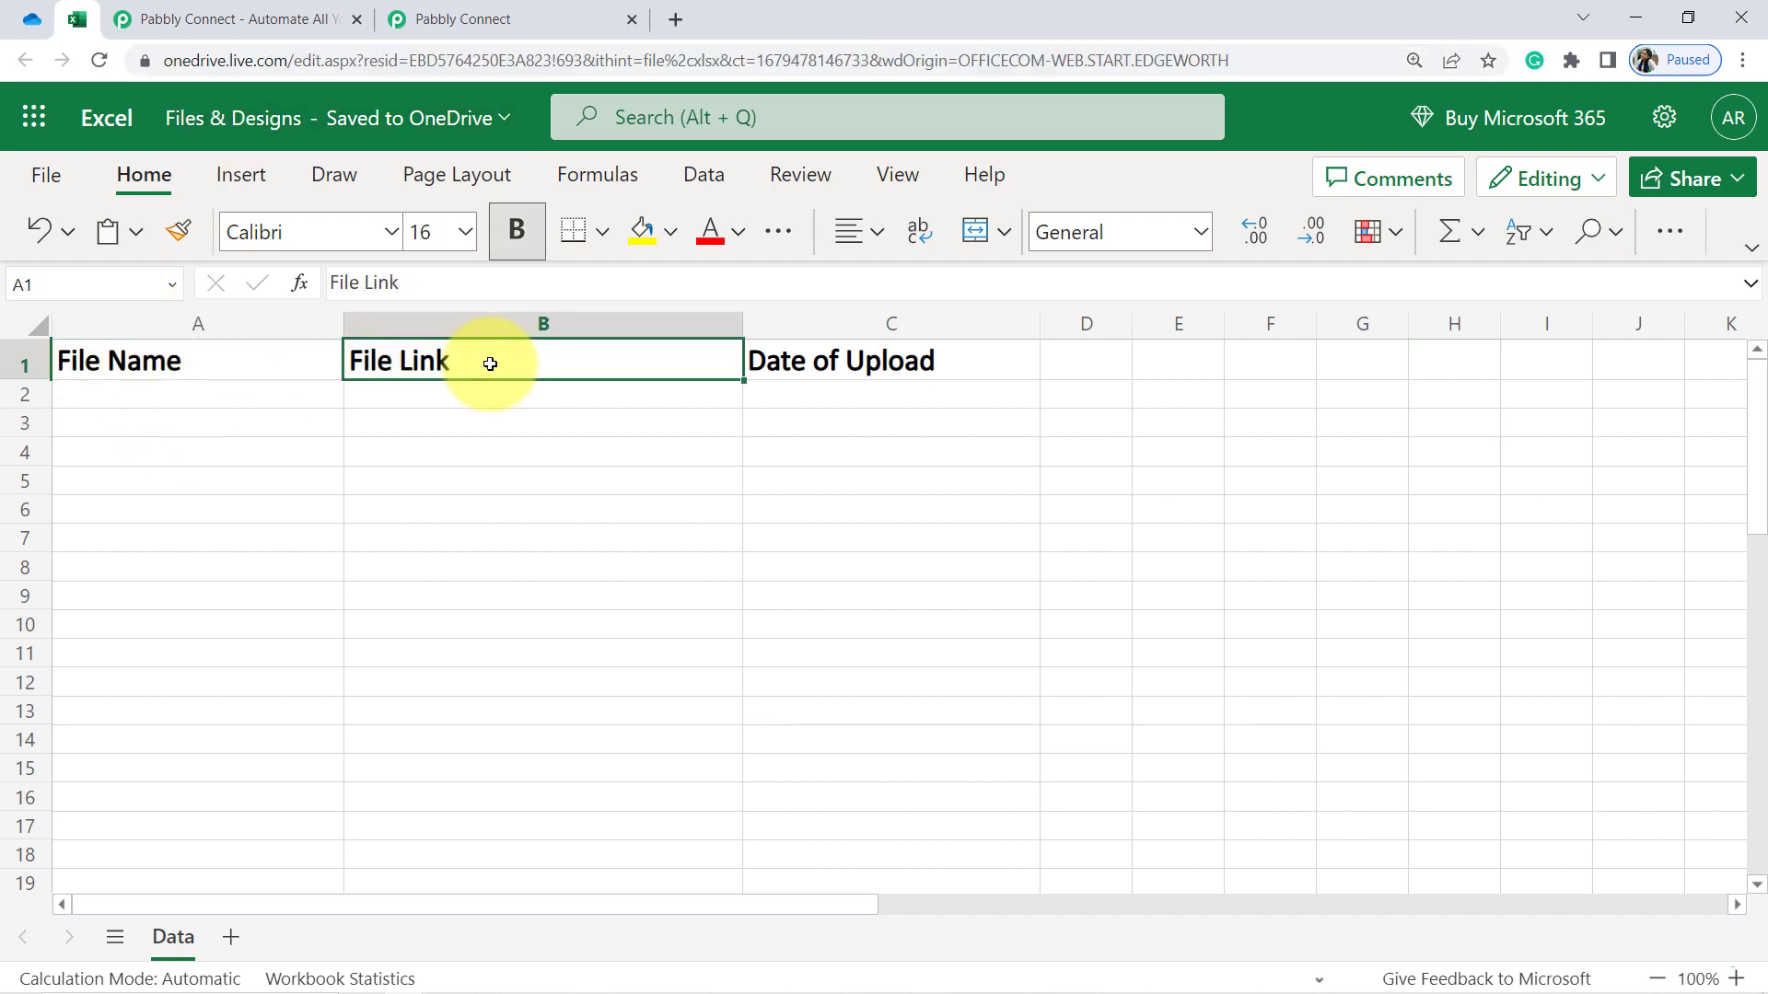
pyautogui.click(767, 360)
pyautogui.moveTo(482, 18); pyautogui.dragTo(207, 14)
pyautogui.moveTo(431, 402); pyautogui.dragTo(522, 402)
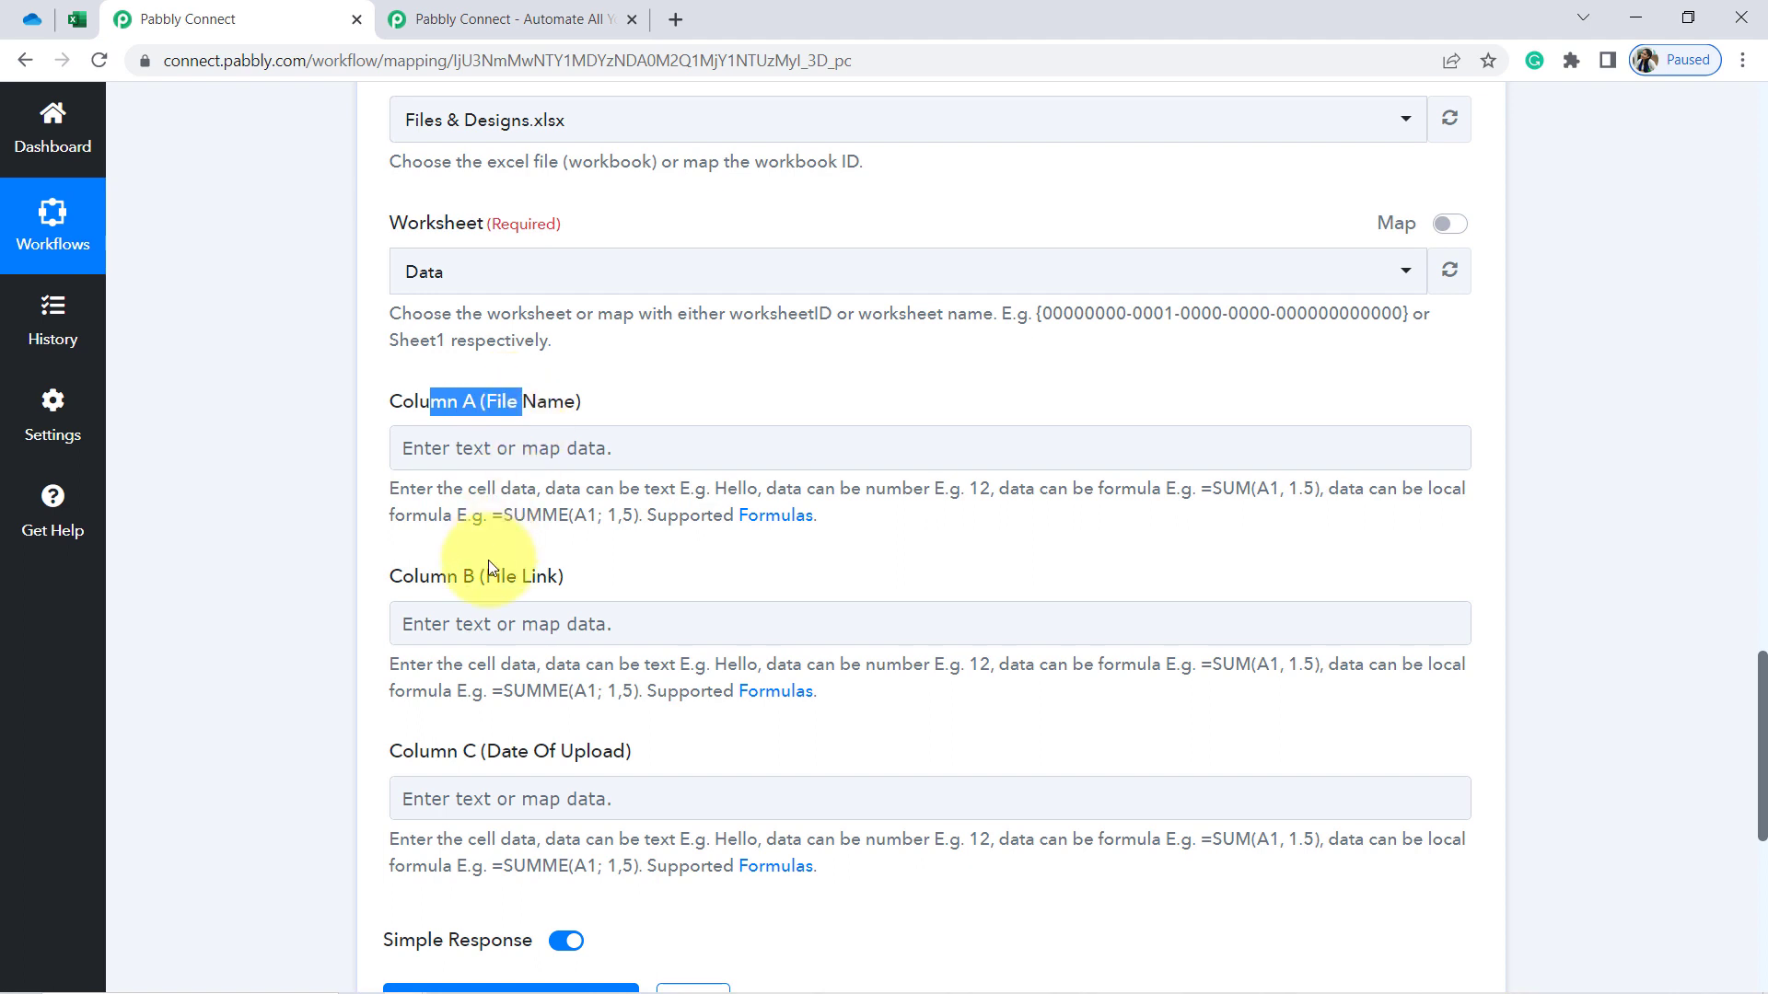
pyautogui.moveTo(412, 586); pyautogui.dragTo(496, 576)
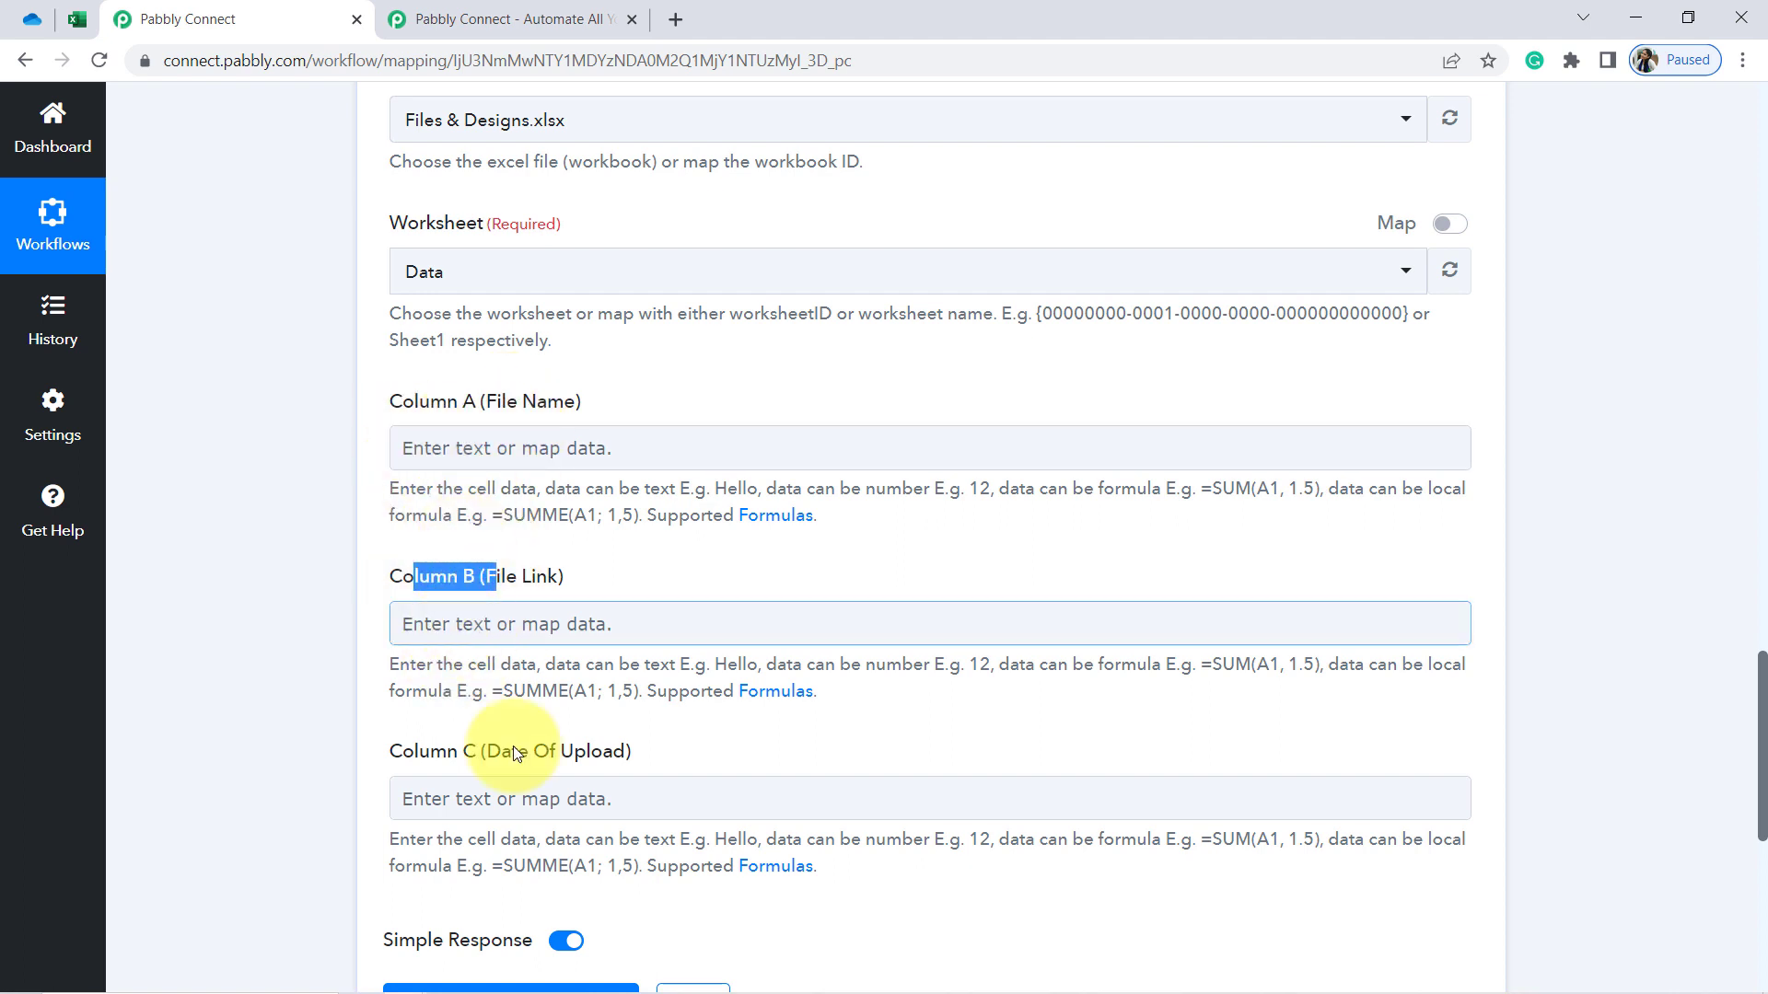
pyautogui.click(78, 20)
pyautogui.moveTo(161, 407); pyautogui.dragTo(875, 594)
pyautogui.click(556, 11)
pyautogui.click(180, 19)
pyautogui.click(278, 359)
pyautogui.moveTo(506, 400); pyautogui.dragTo(552, 405)
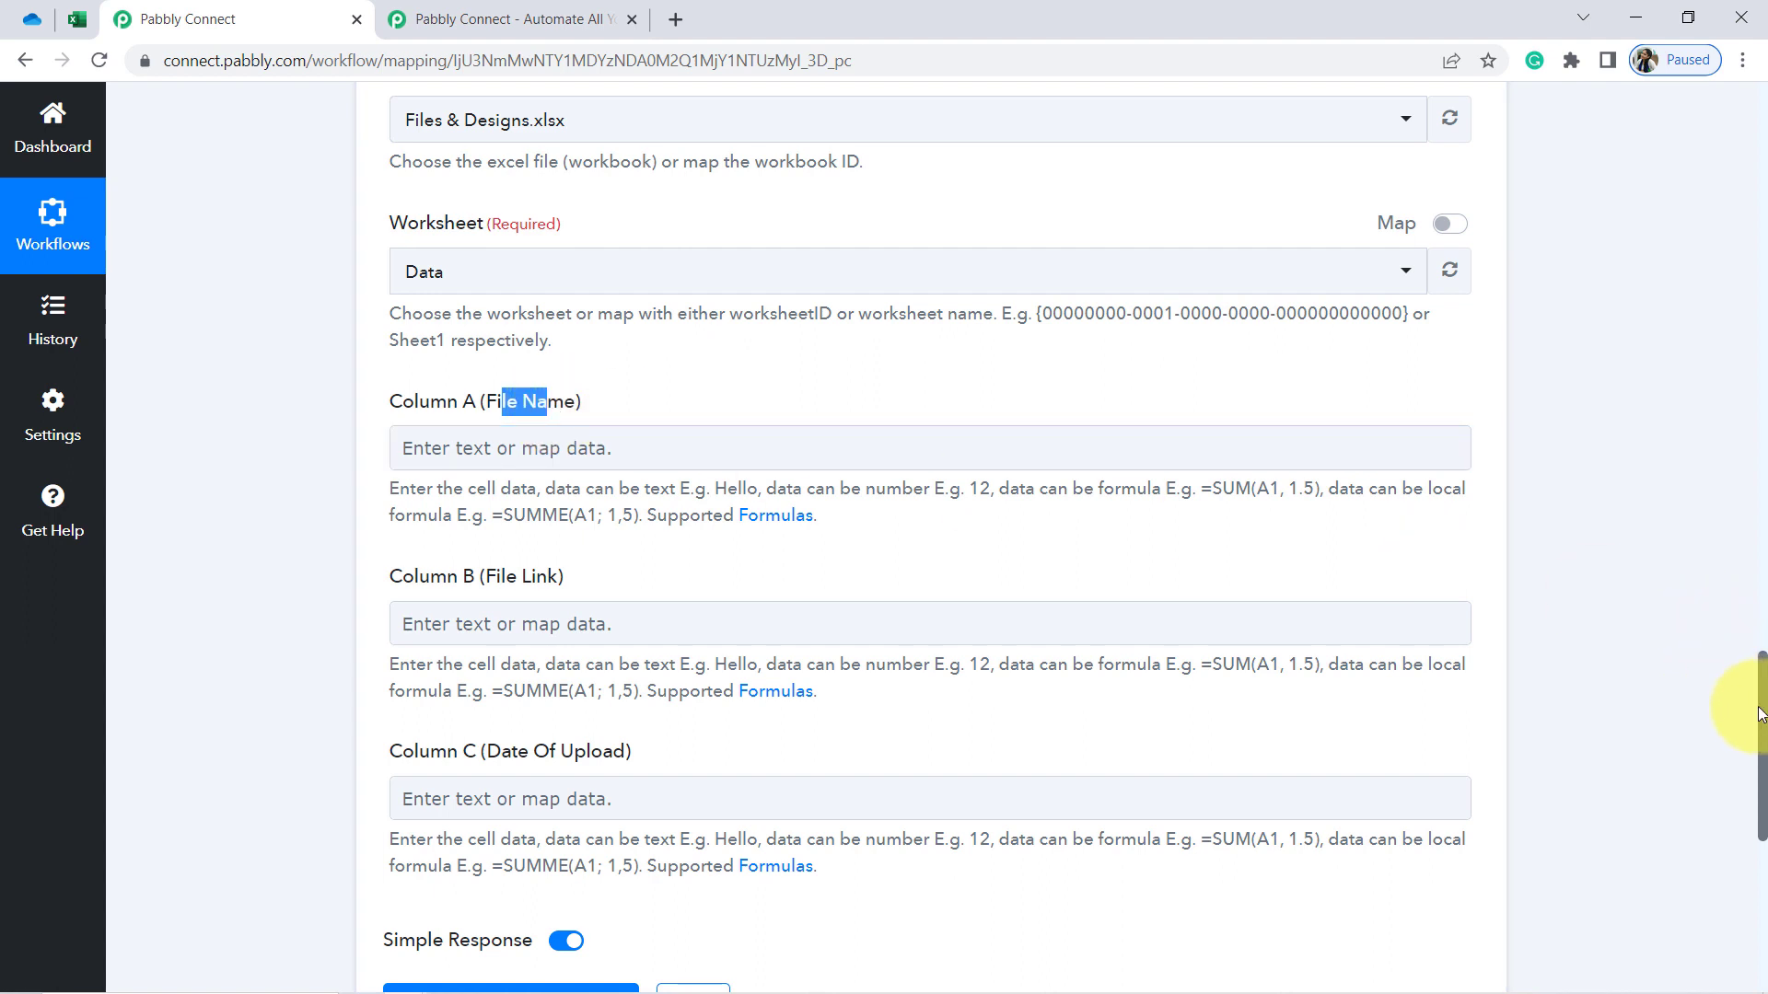
pyautogui.moveTo(1759, 713); pyautogui.dragTo(1747, 423)
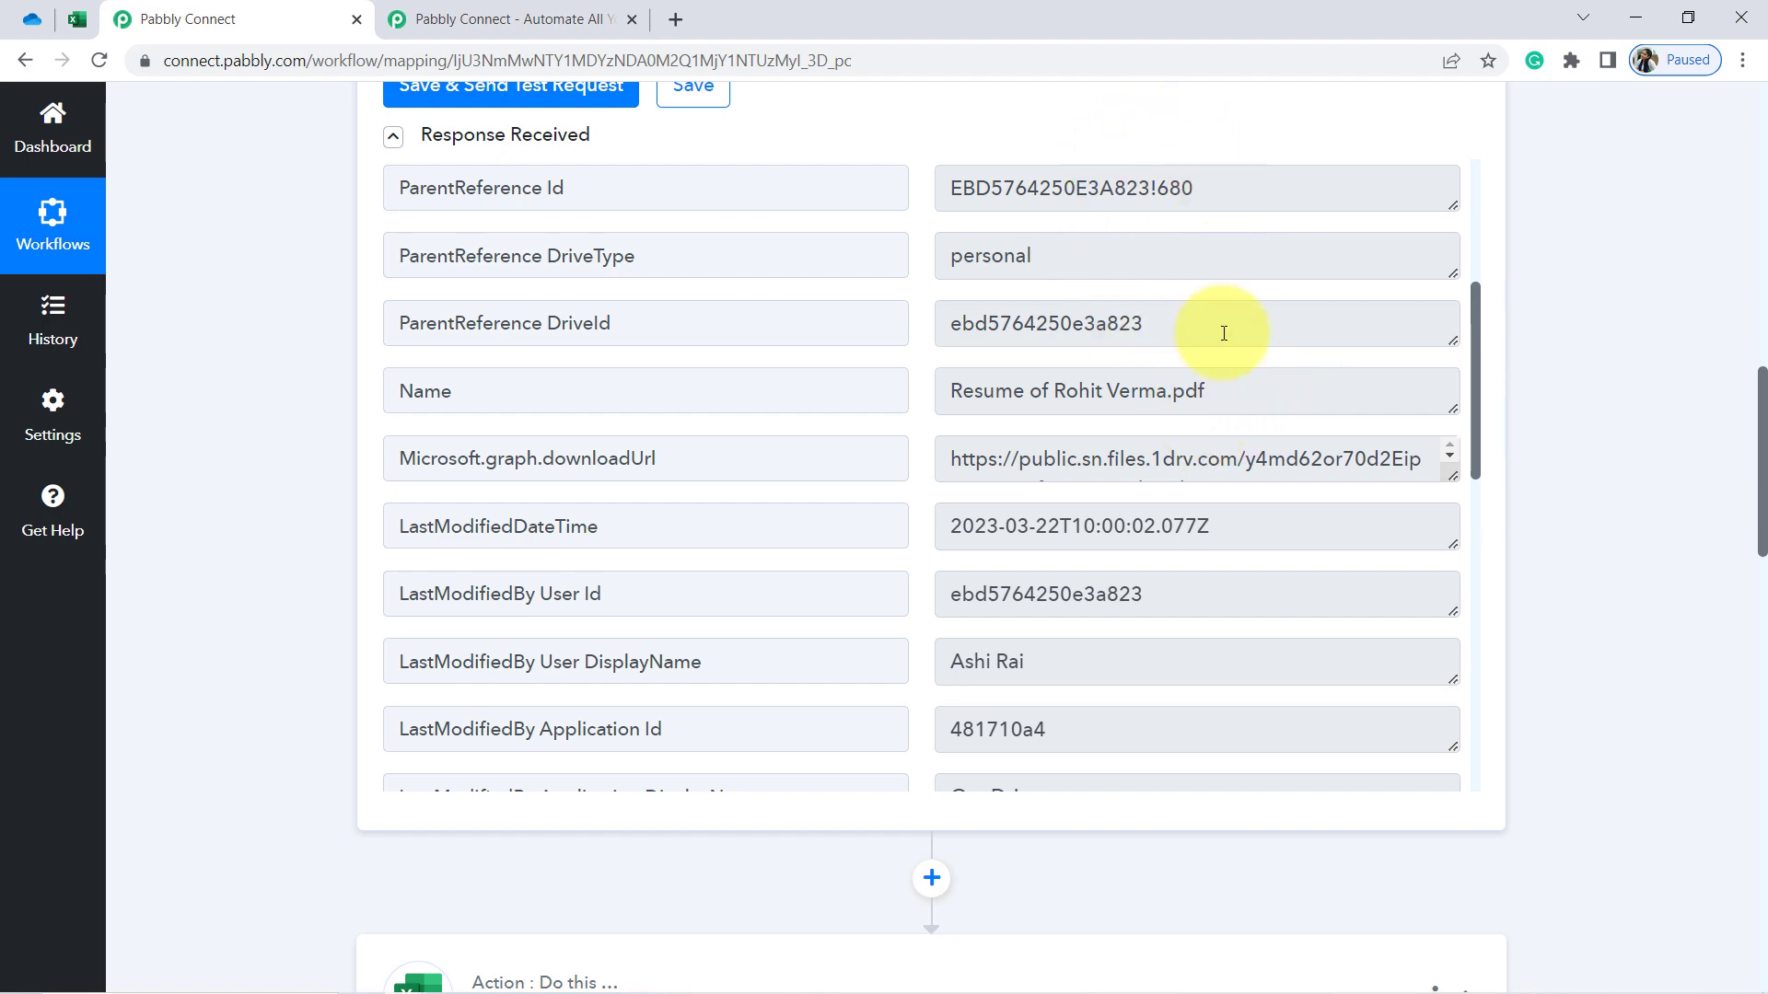
pyautogui.moveTo(1761, 426); pyautogui.dragTo(1761, 724)
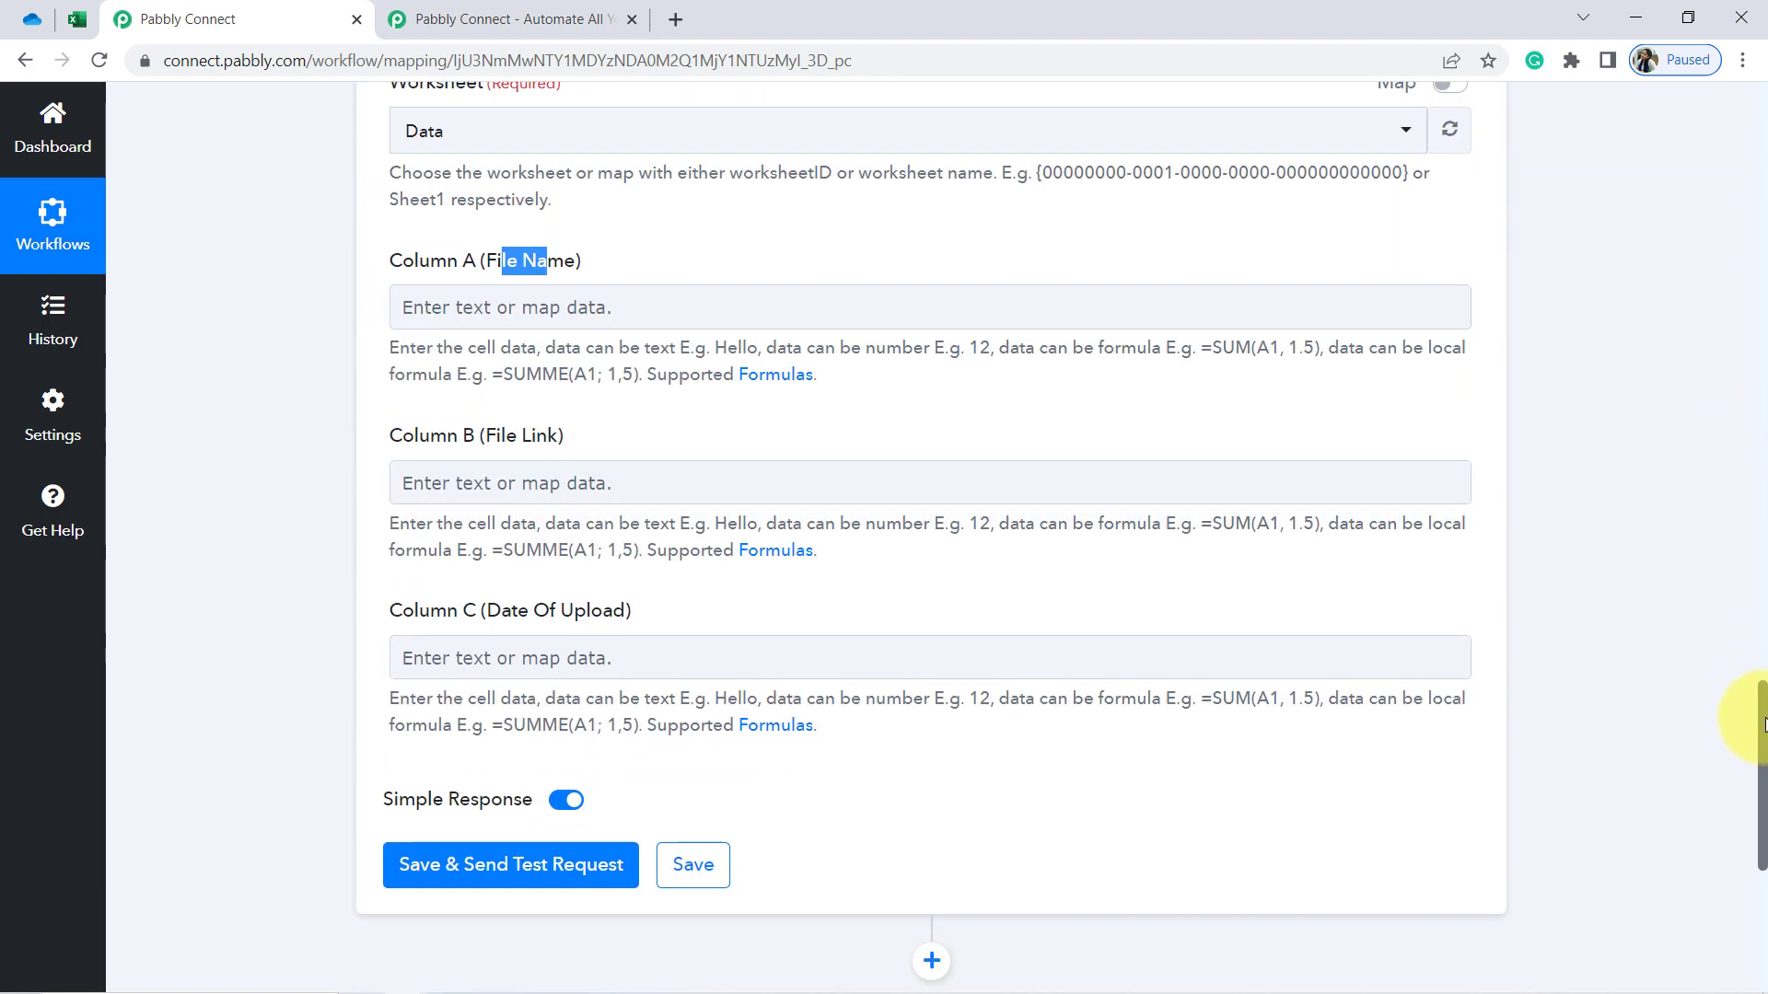
# Map Column A to the OneDrive New File step's Name field
pyautogui.click(440, 304)
pyautogui.click(451, 309)
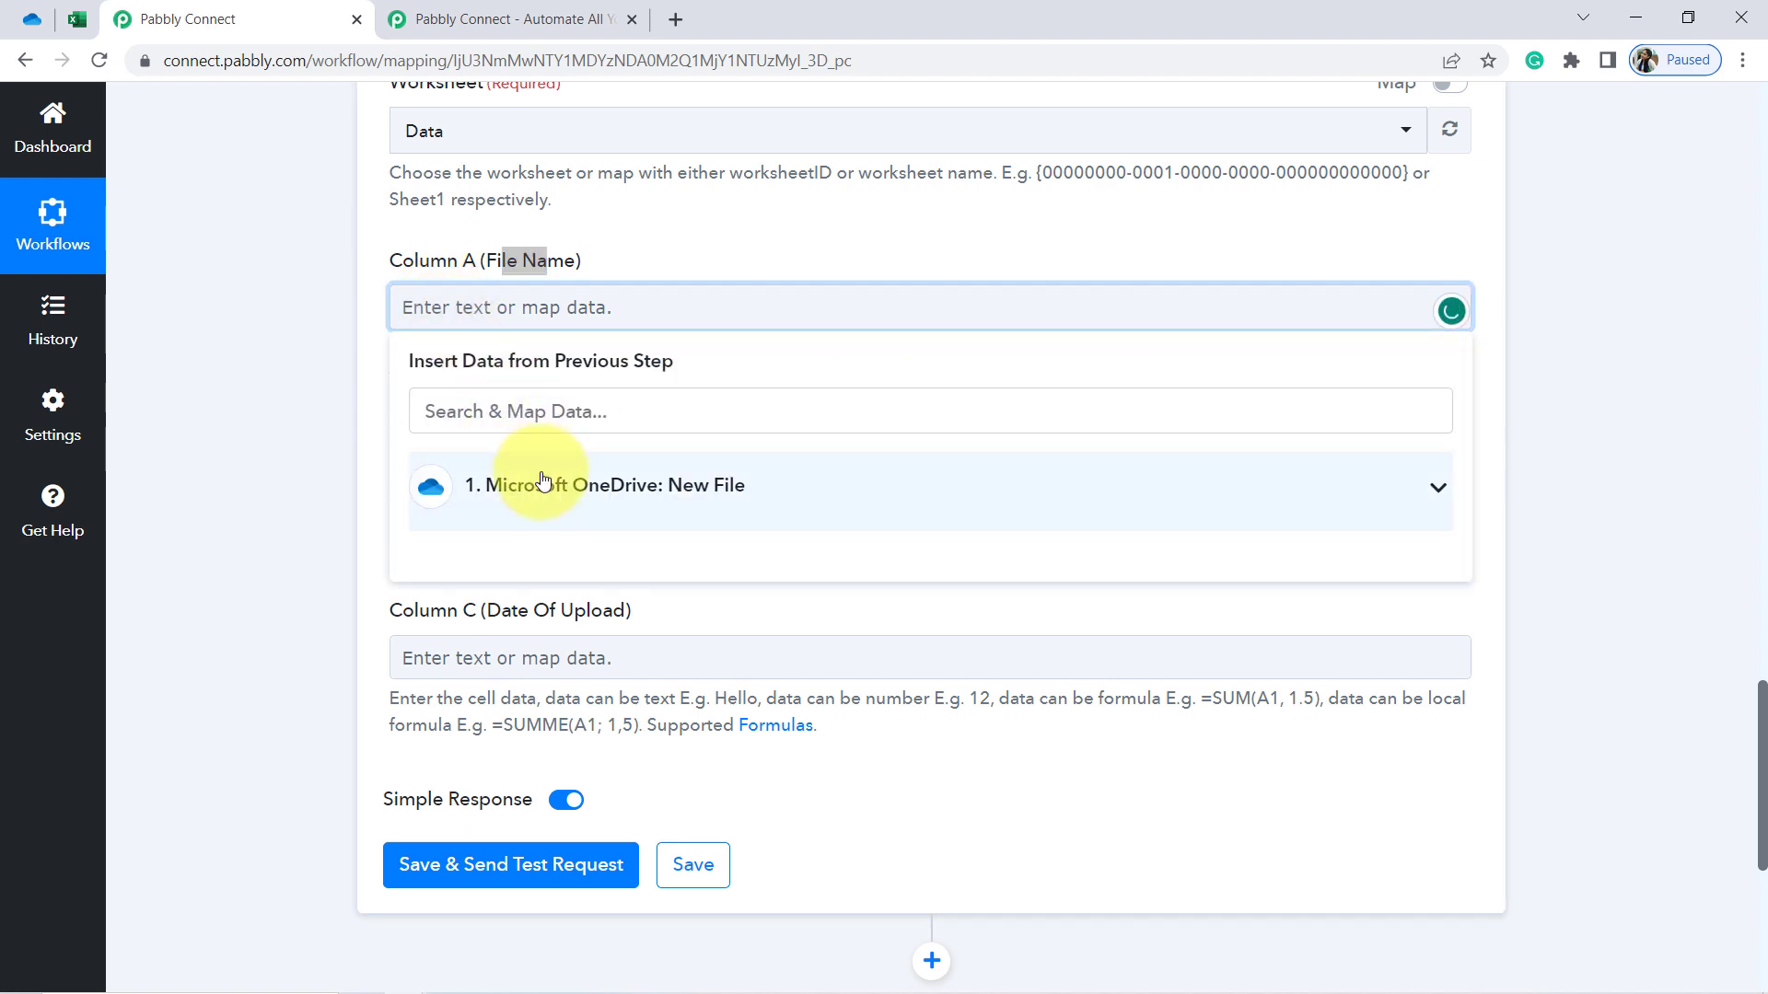
pyautogui.click(541, 483)
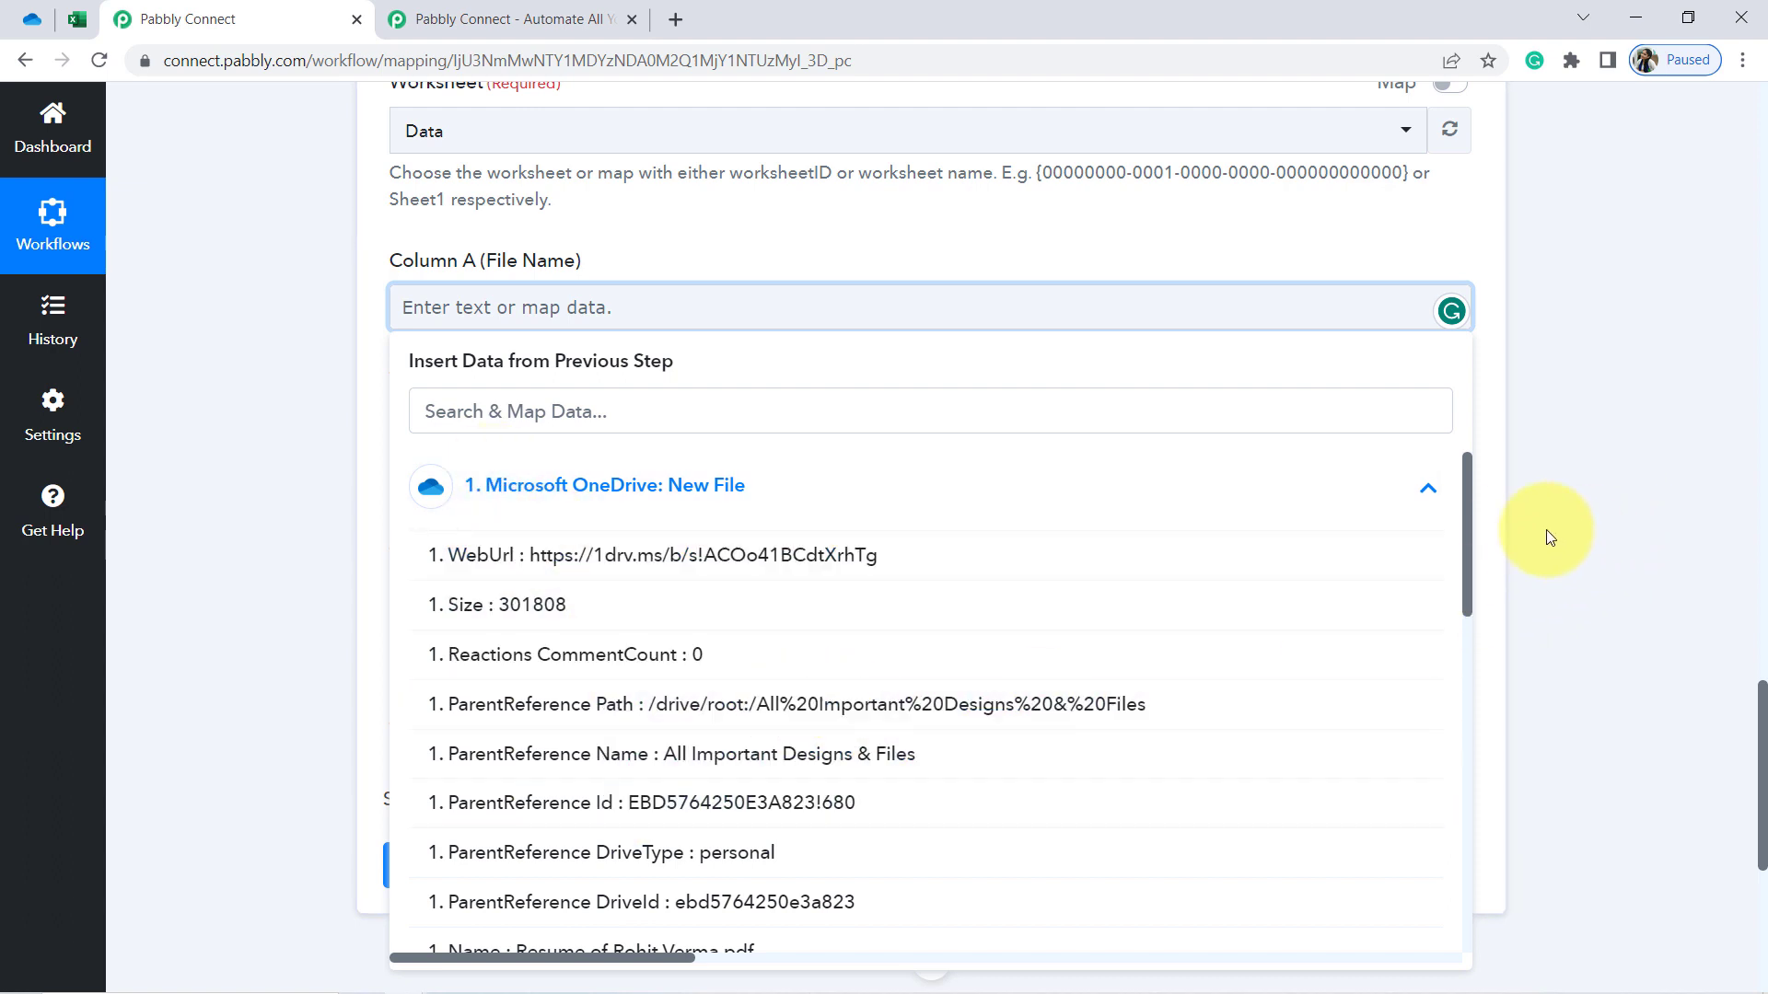
pyautogui.scroll(-1, 1455, 553)
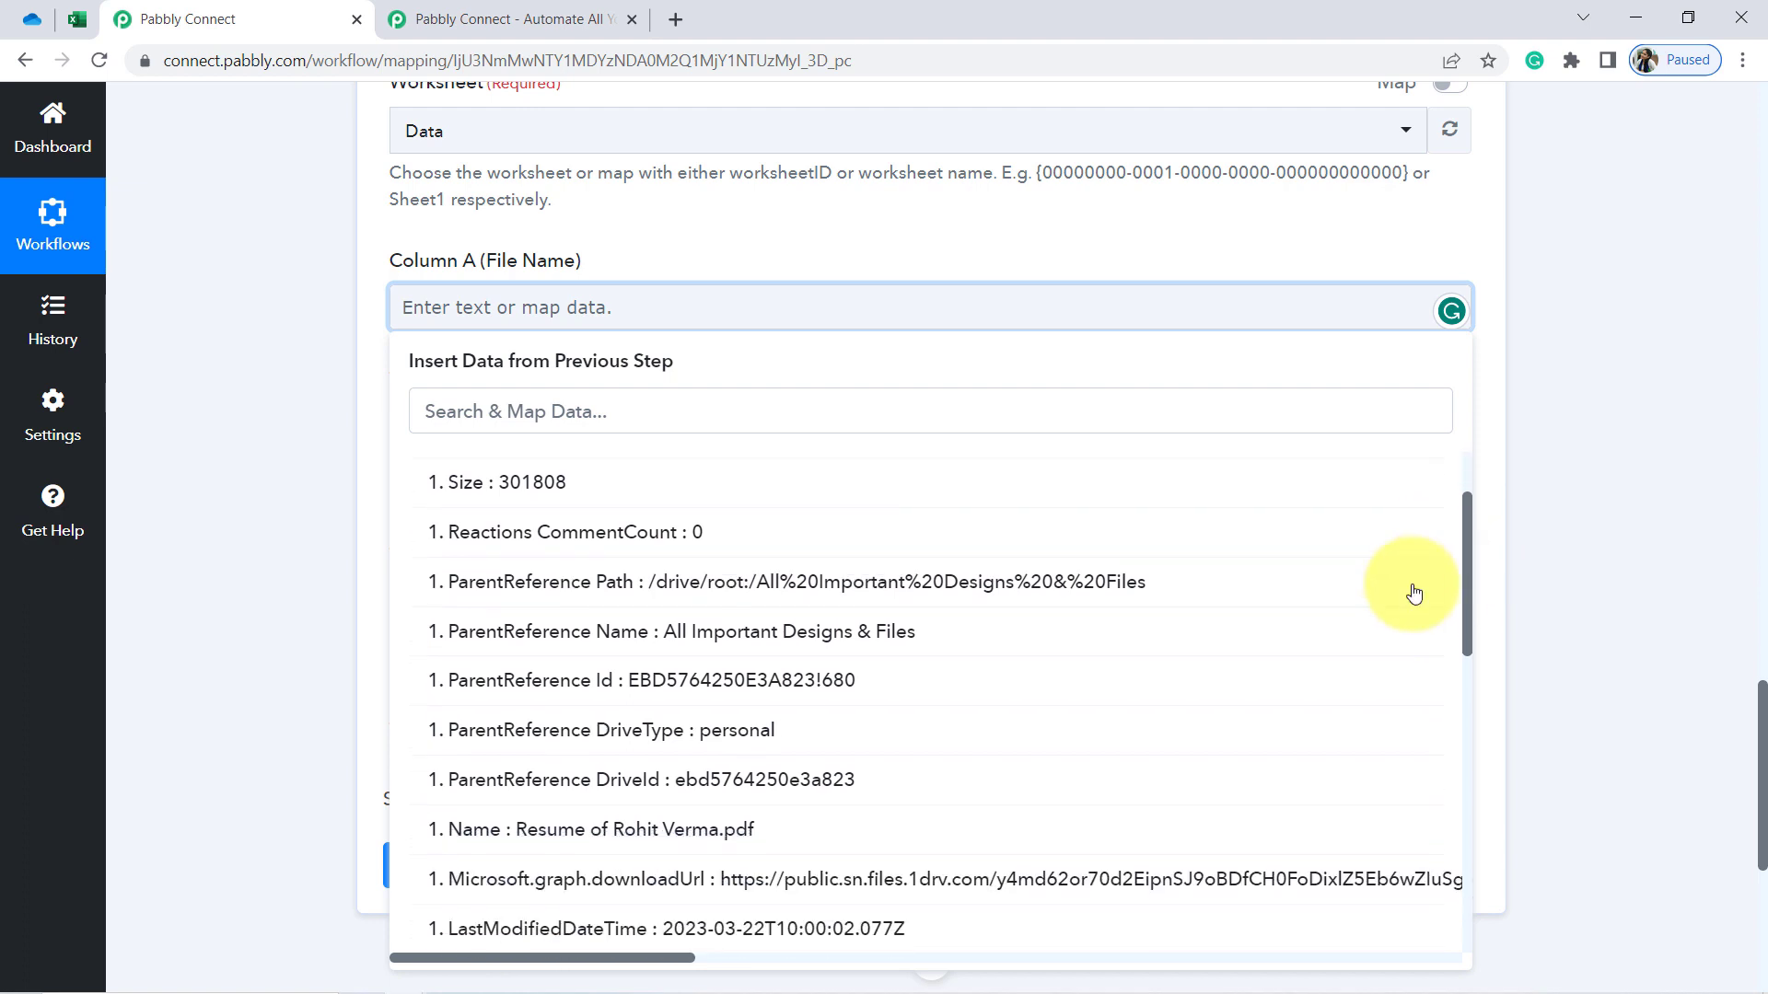
pyautogui.click(600, 833)
# Map Column B to the file's Microsoft.graph.downloadUrl
pyautogui.moveTo(419, 450); pyautogui.dragTo(555, 453)
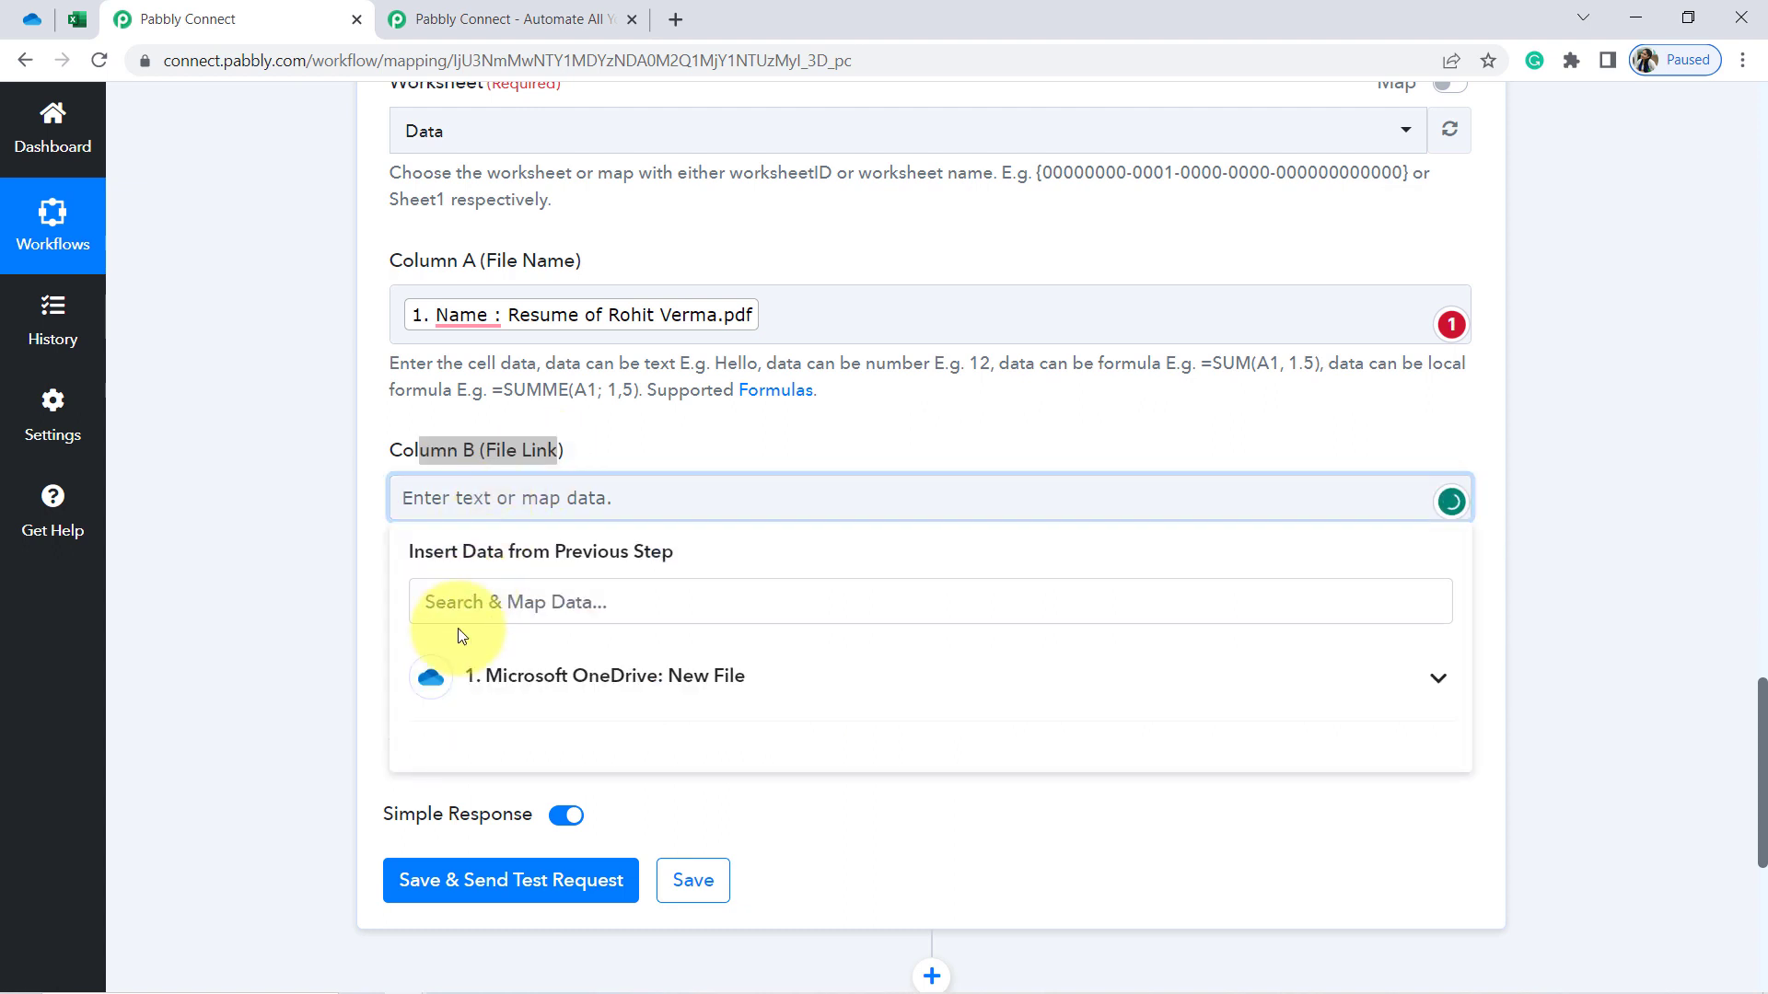
pyautogui.click(455, 677)
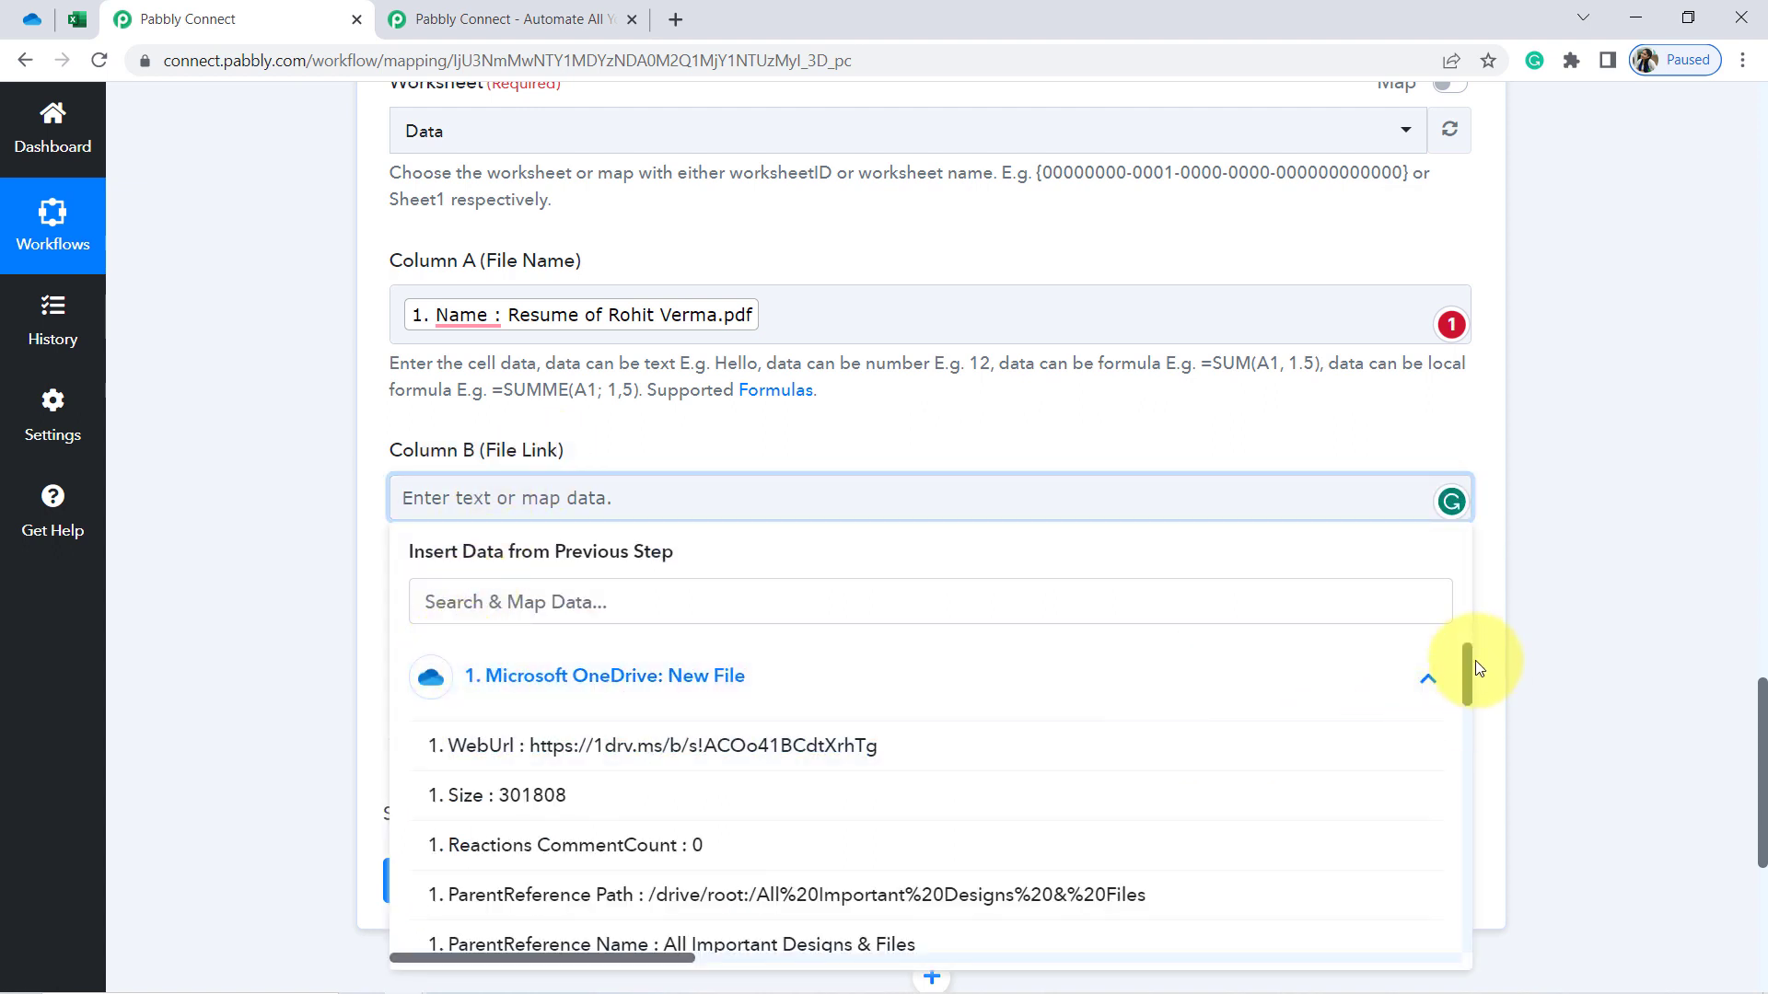
pyautogui.moveTo(1468, 668); pyautogui.dragTo(1457, 744)
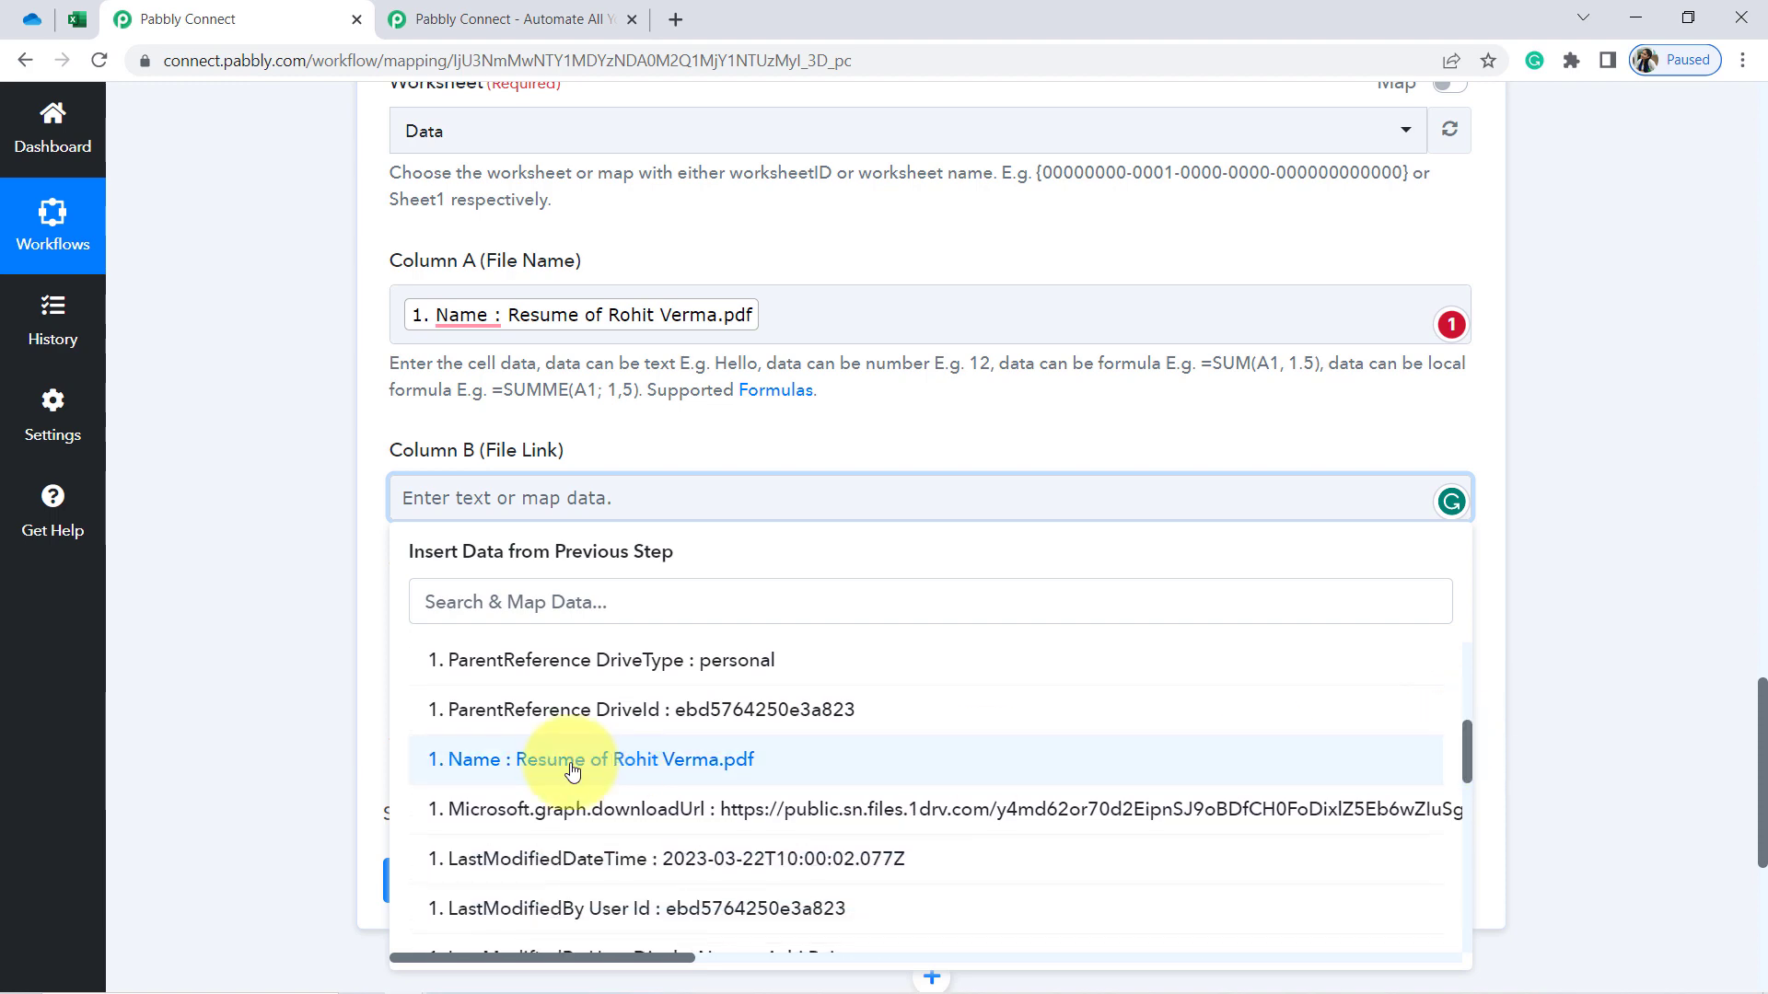
pyautogui.click(664, 808)
pyautogui.click(273, 582)
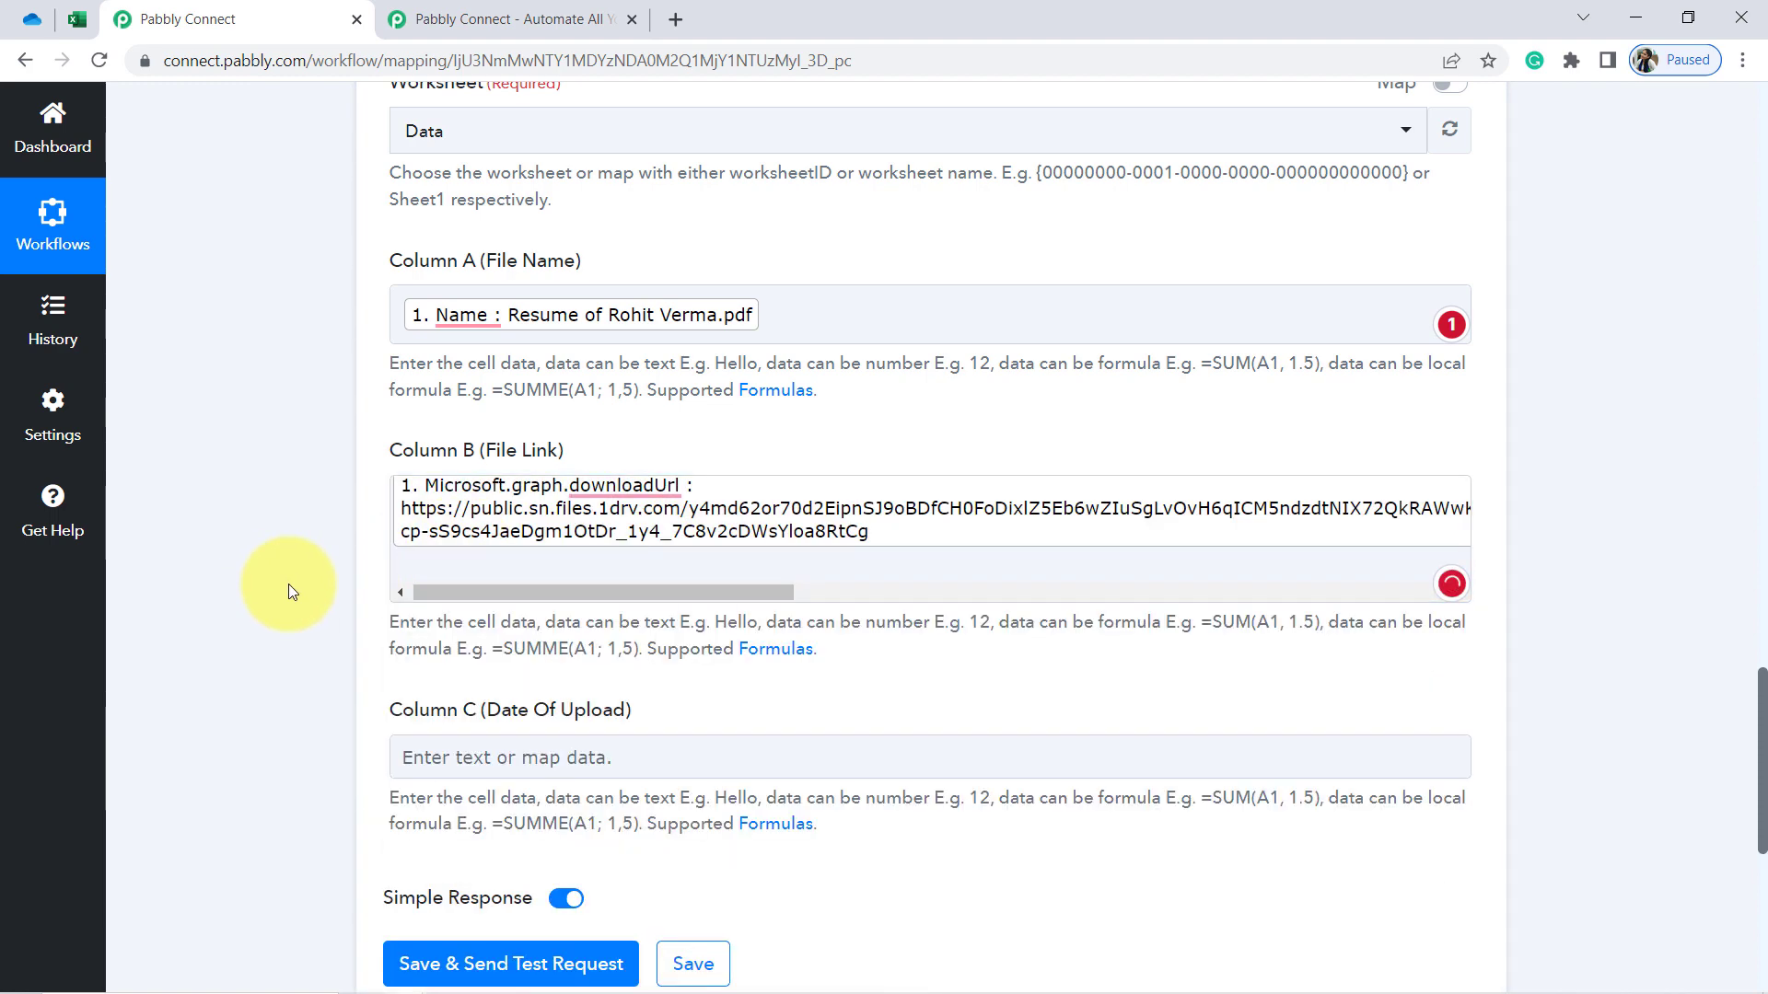
pyautogui.moveTo(1763, 695); pyautogui.dragTo(1725, 737)
# Search the file data for 'date' and map Column C to CreatedDateTime
pyautogui.click(449, 510)
pyautogui.click(439, 611)
pyautogui.write('date')
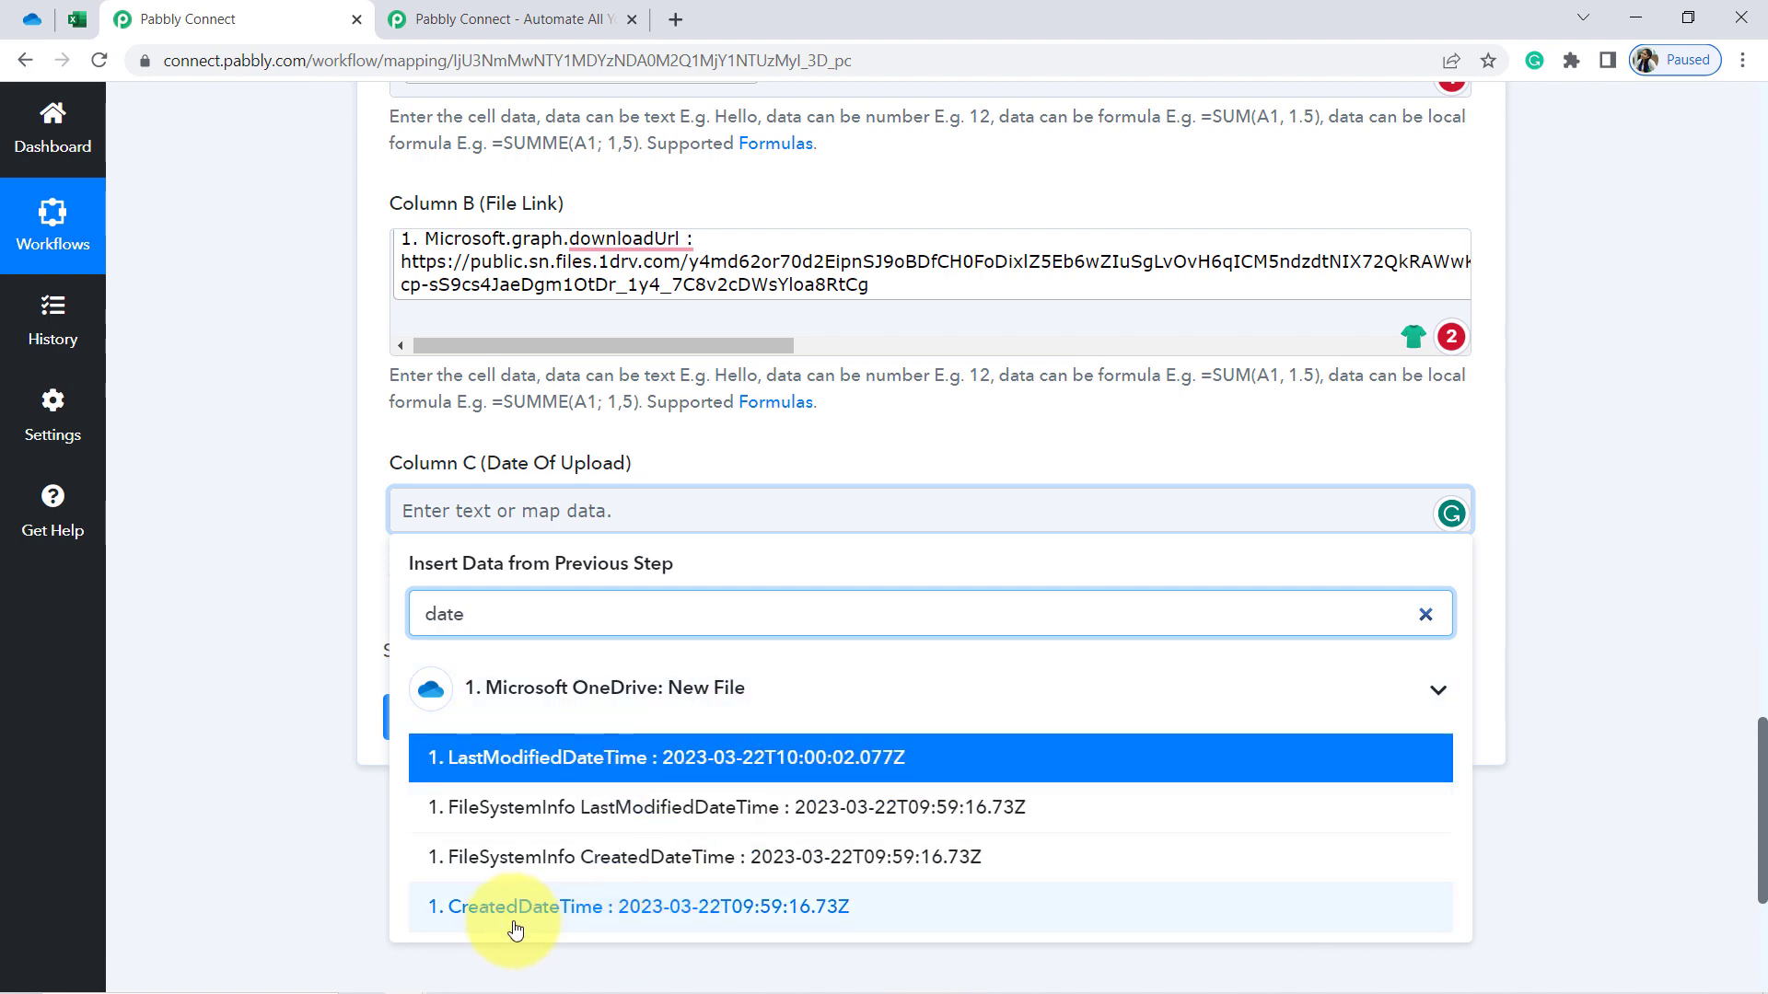
pyautogui.click(614, 912)
pyautogui.click(317, 737)
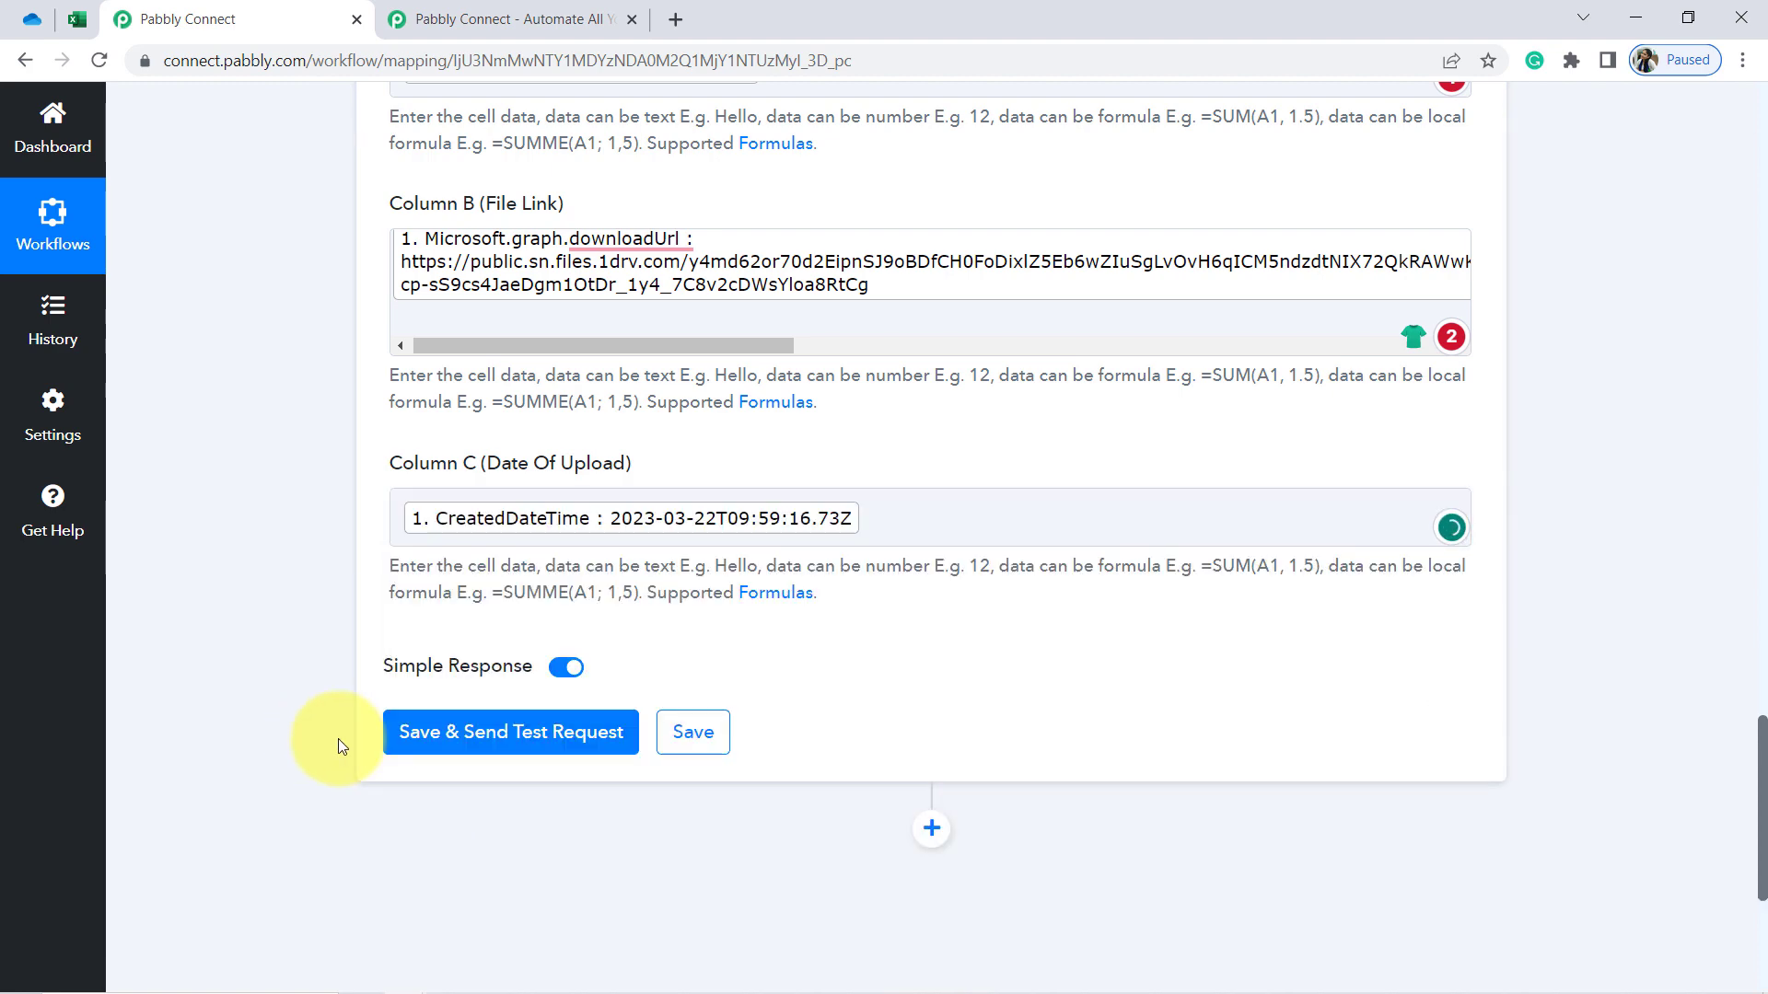
# Save the Excel step to send a test row, then reload the Data sheet and check cells A2, B2 and C2
pyautogui.click(408, 732)
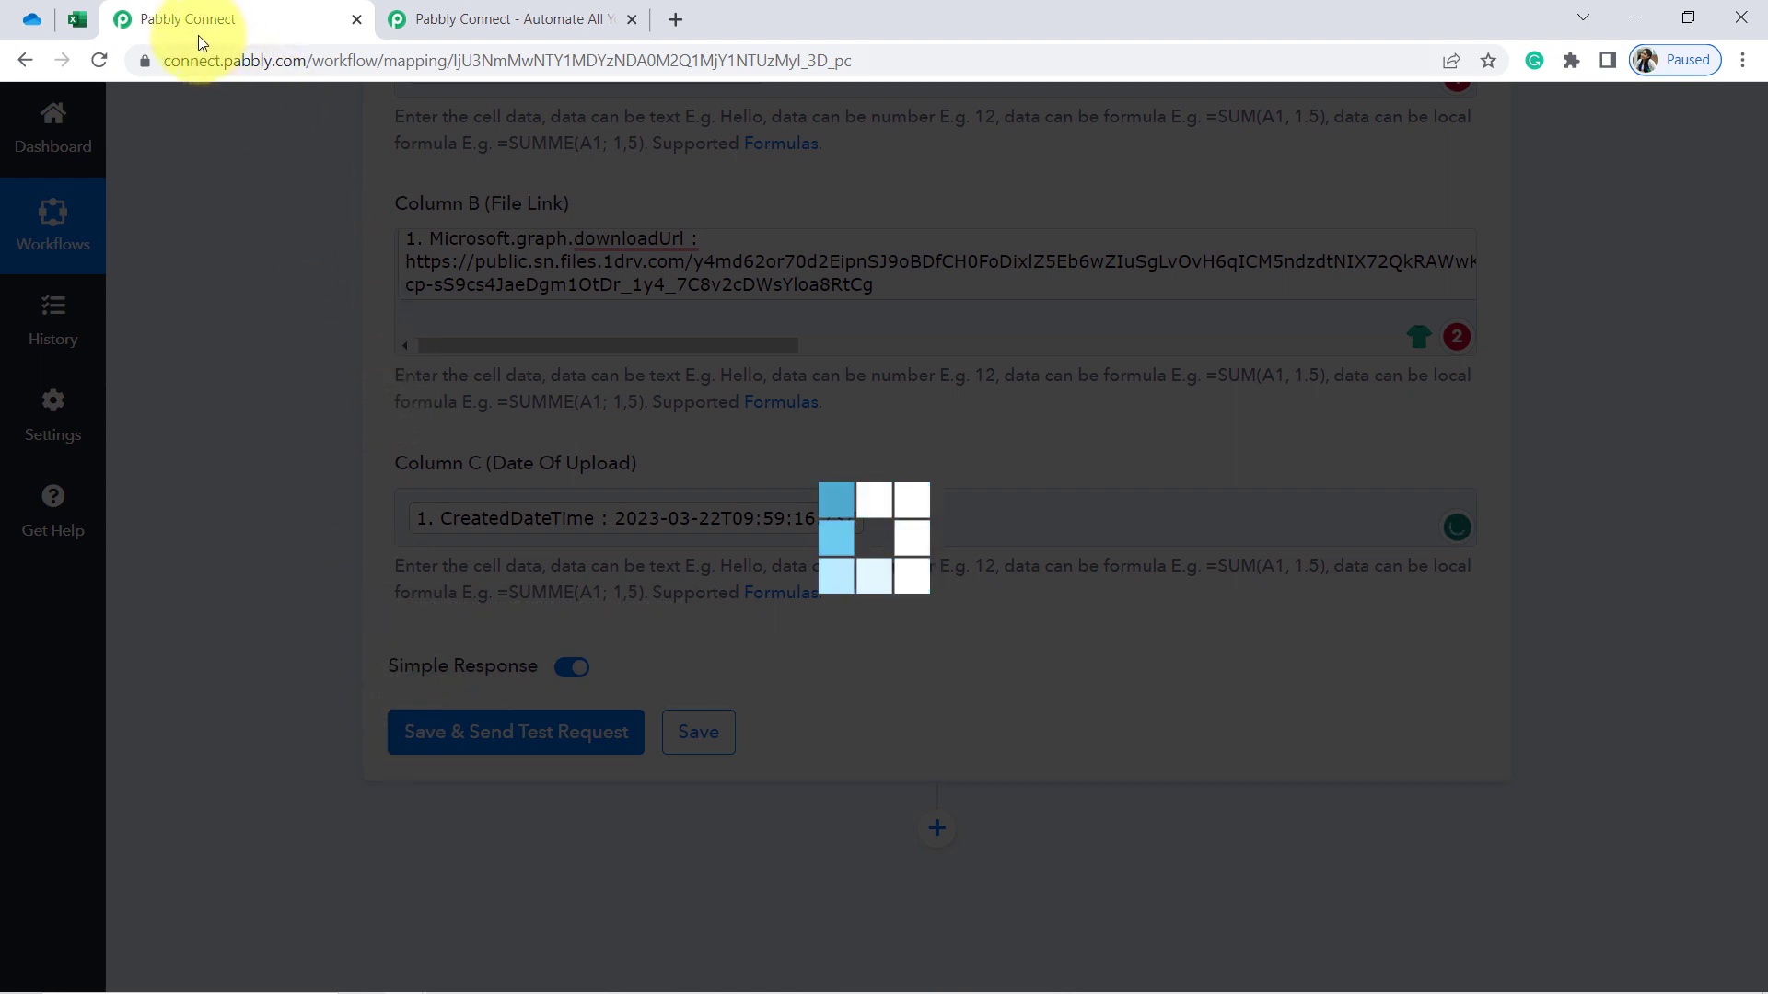
pyautogui.click(78, 18)
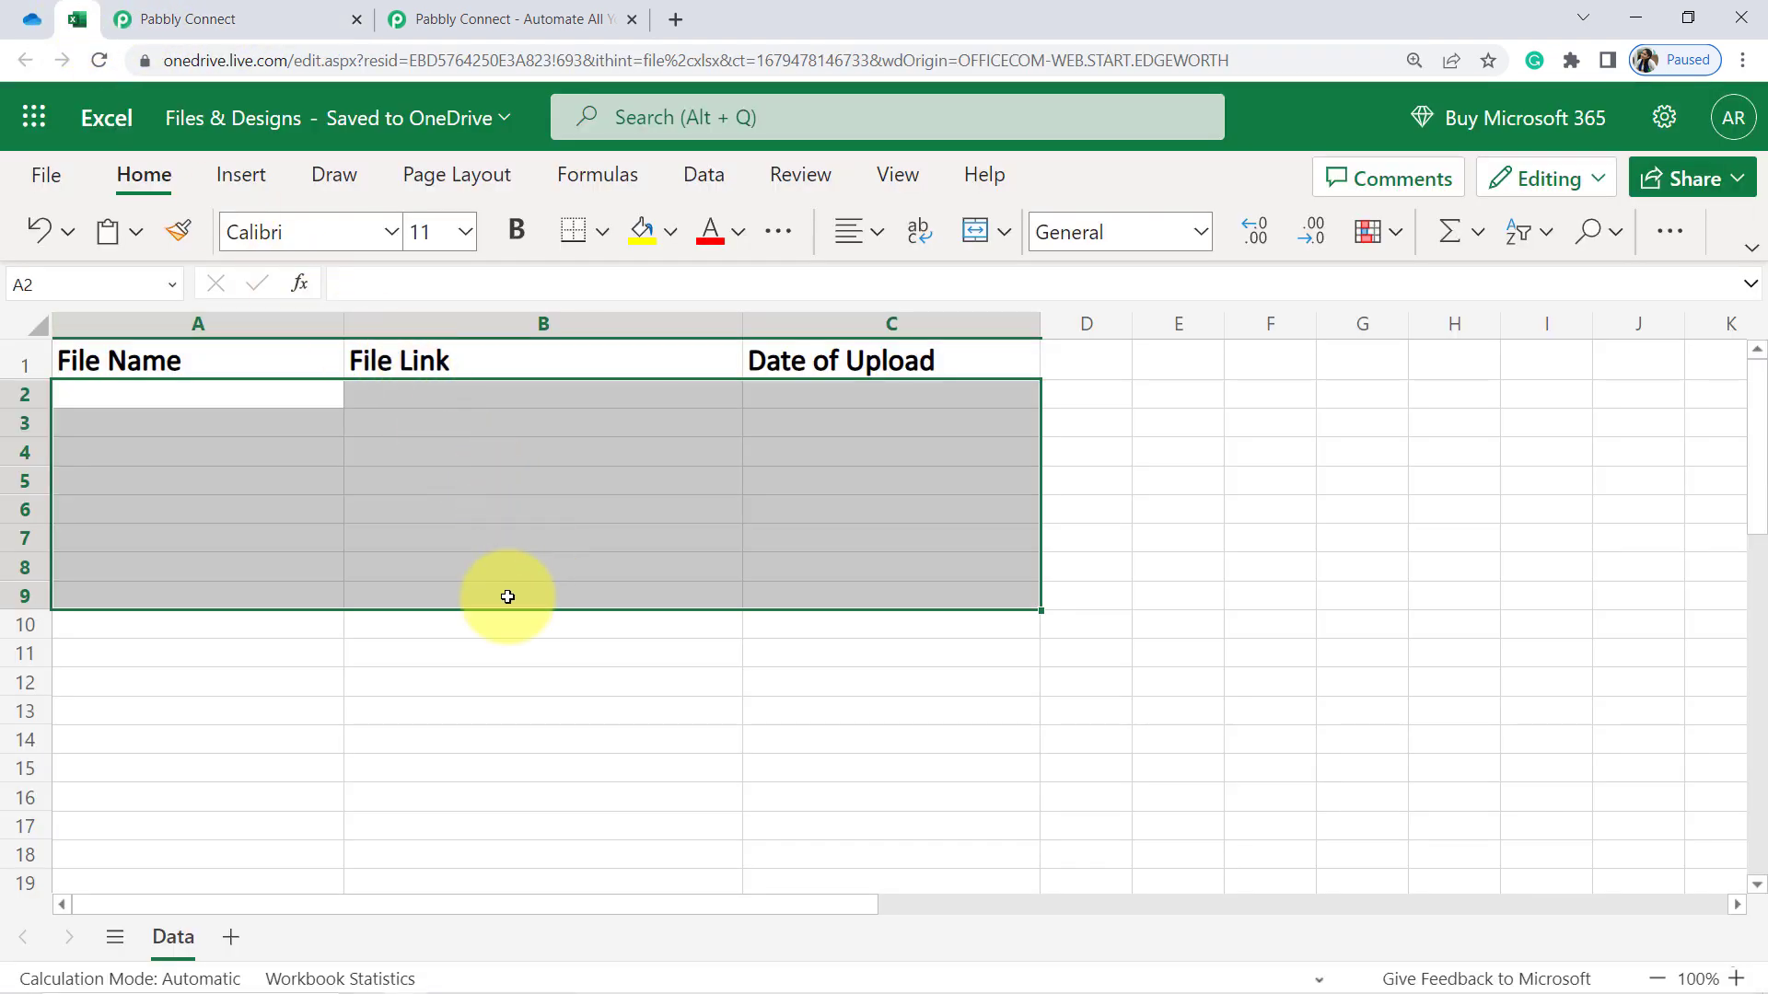
pyautogui.click(434, 686)
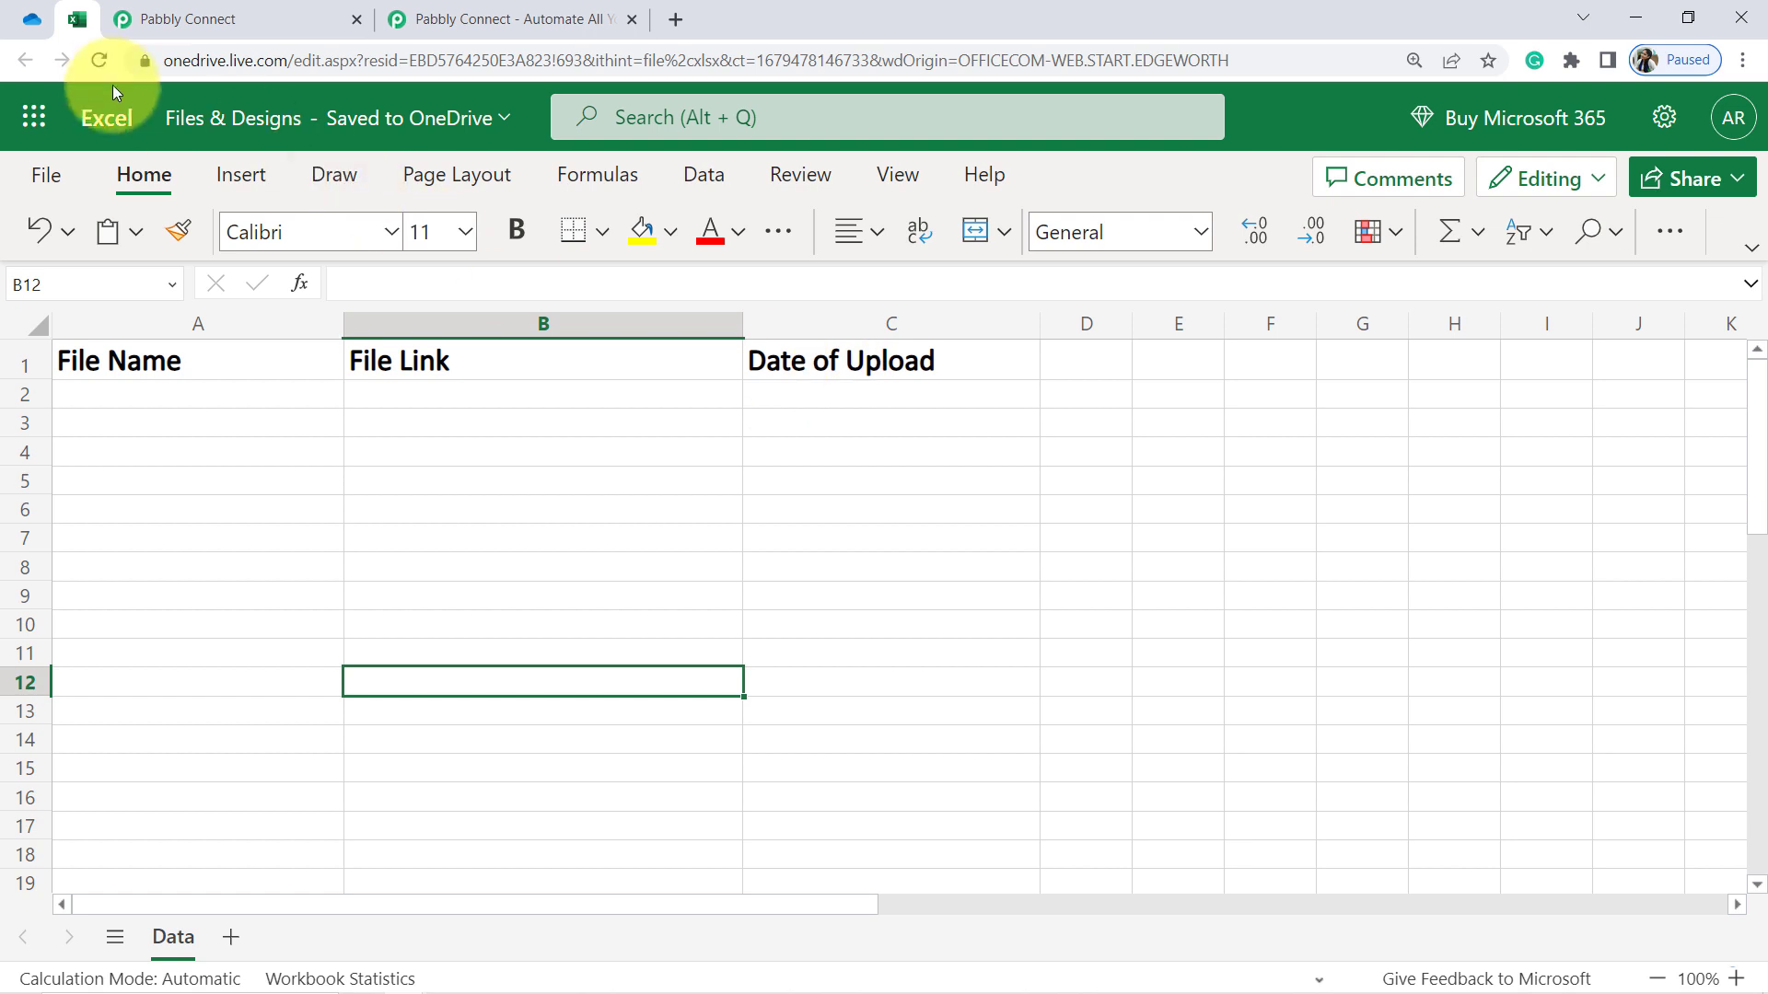
pyautogui.click(99, 61)
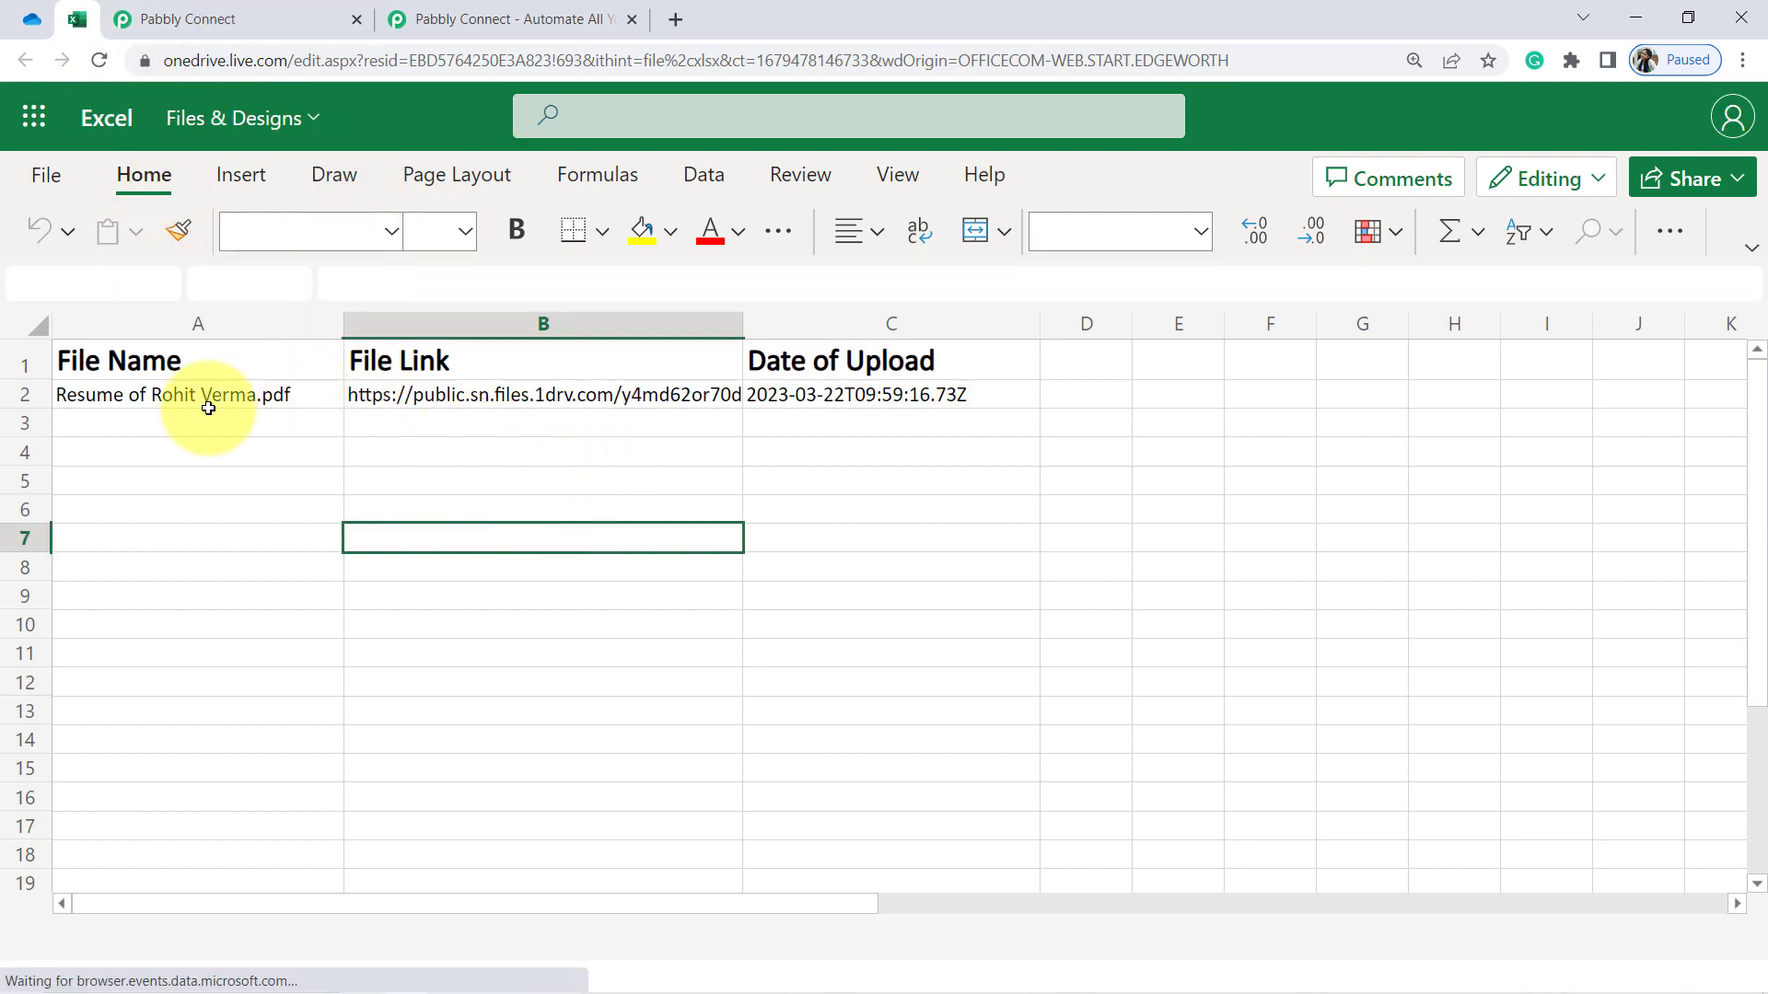
pyautogui.click(177, 406)
pyautogui.click(468, 394)
pyautogui.click(783, 403)
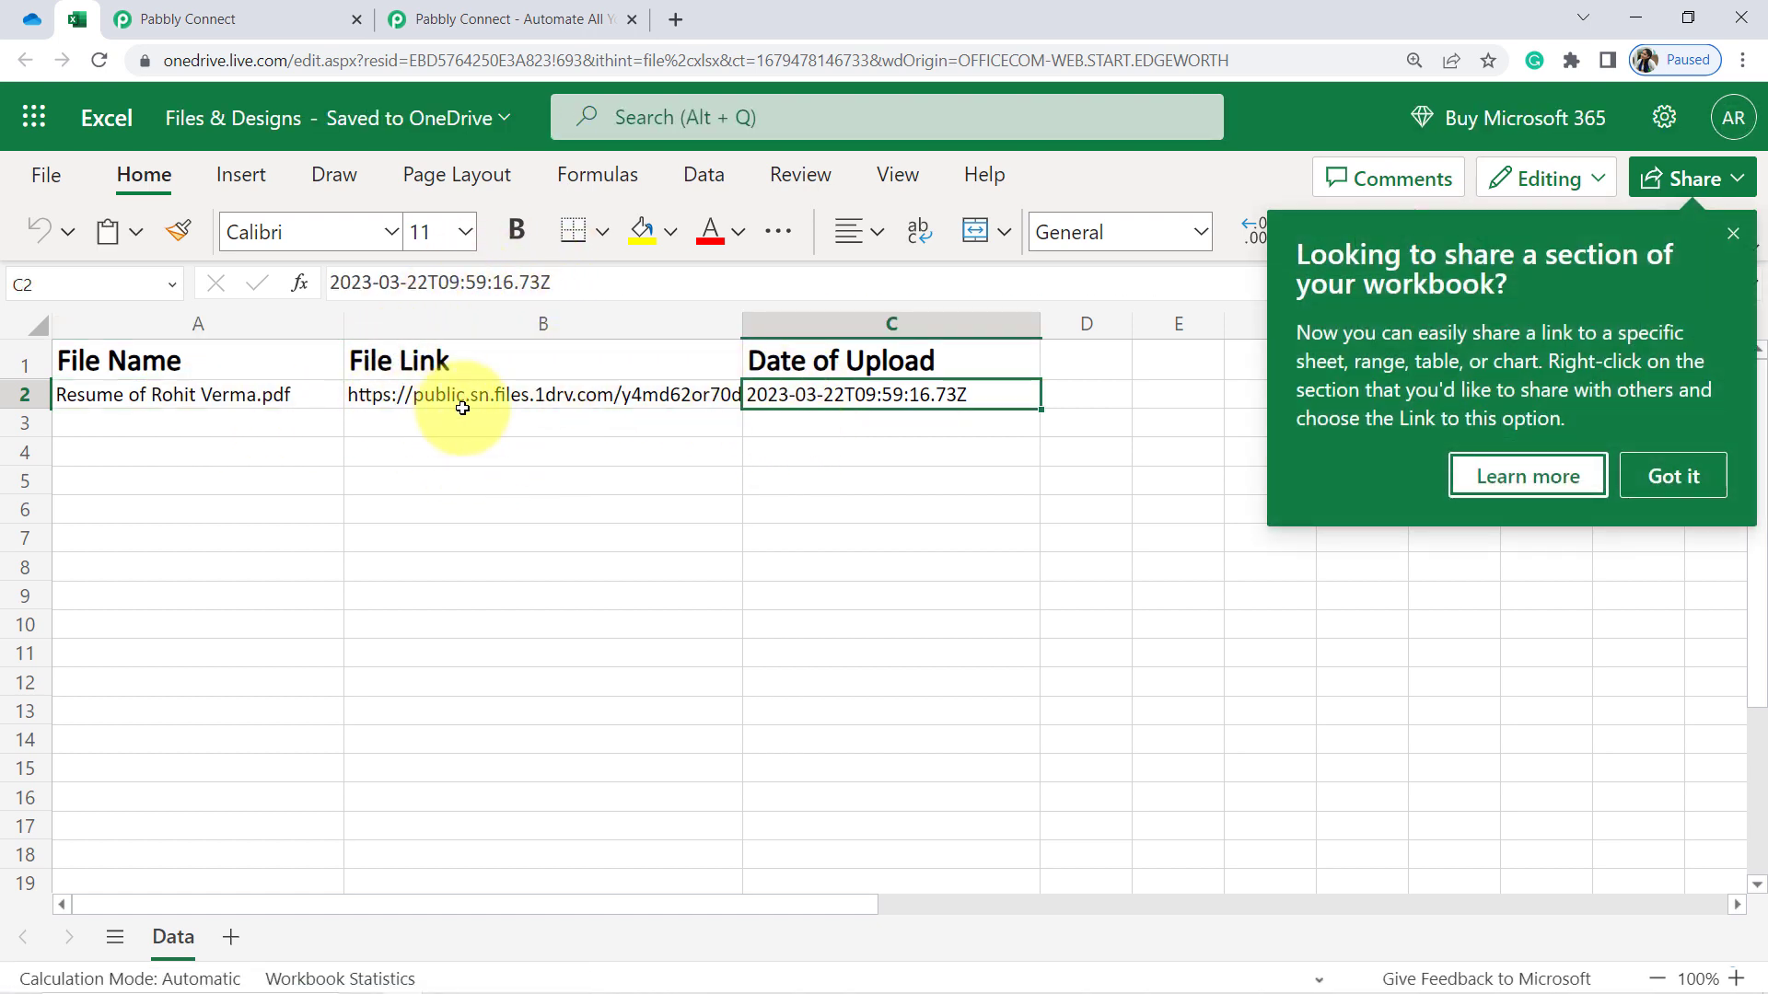
pyautogui.click(209, 9)
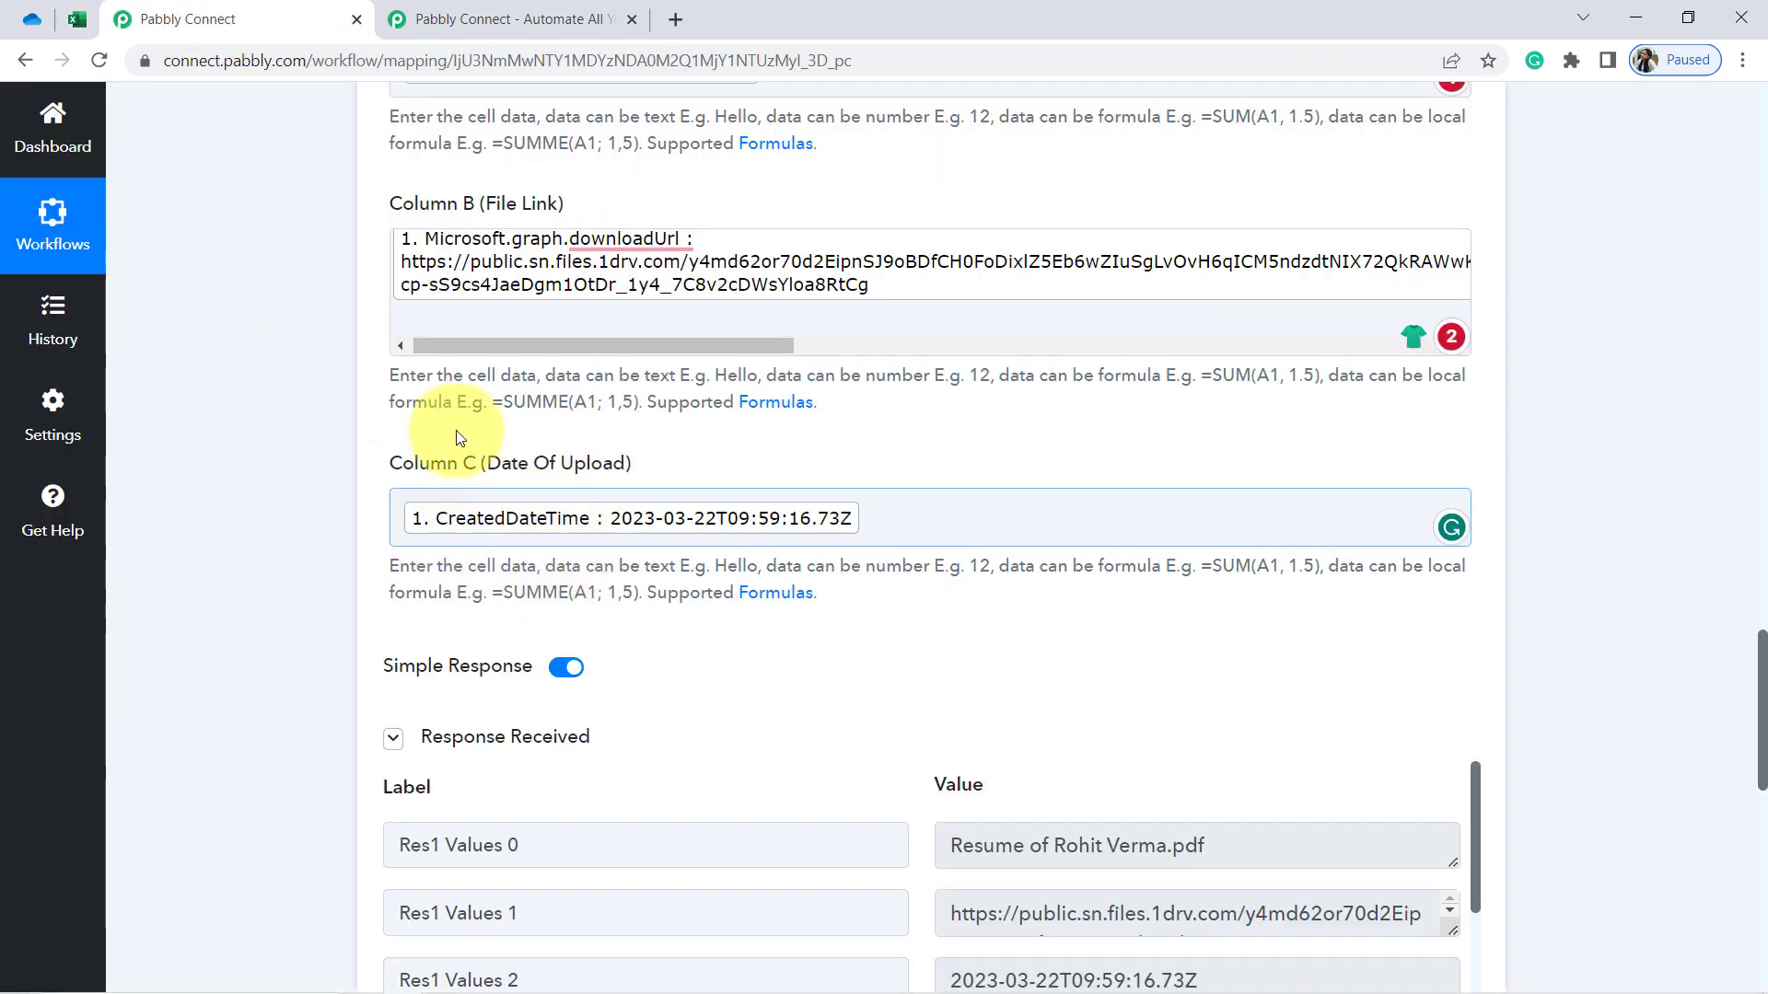
# Delete the stray characters after the Name token in the Column A (File Name) mapping
pyautogui.click(442, 521)
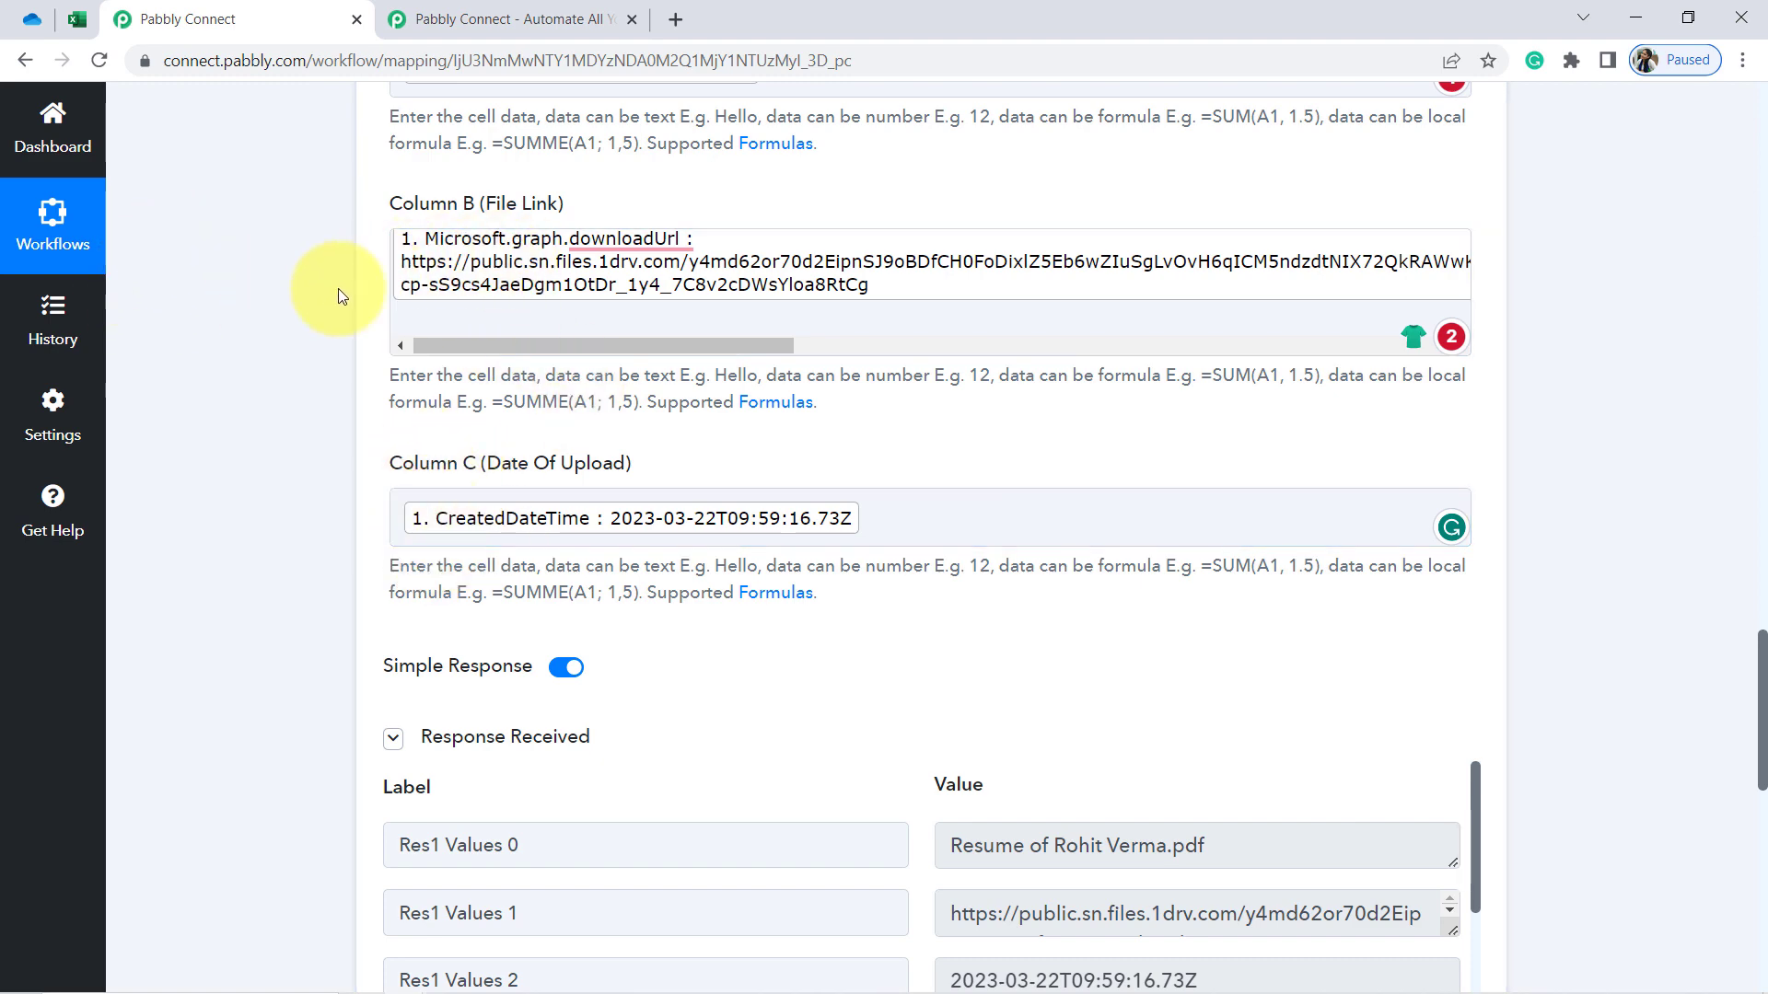
pyautogui.moveTo(1761, 659); pyautogui.dragTo(1759, 600)
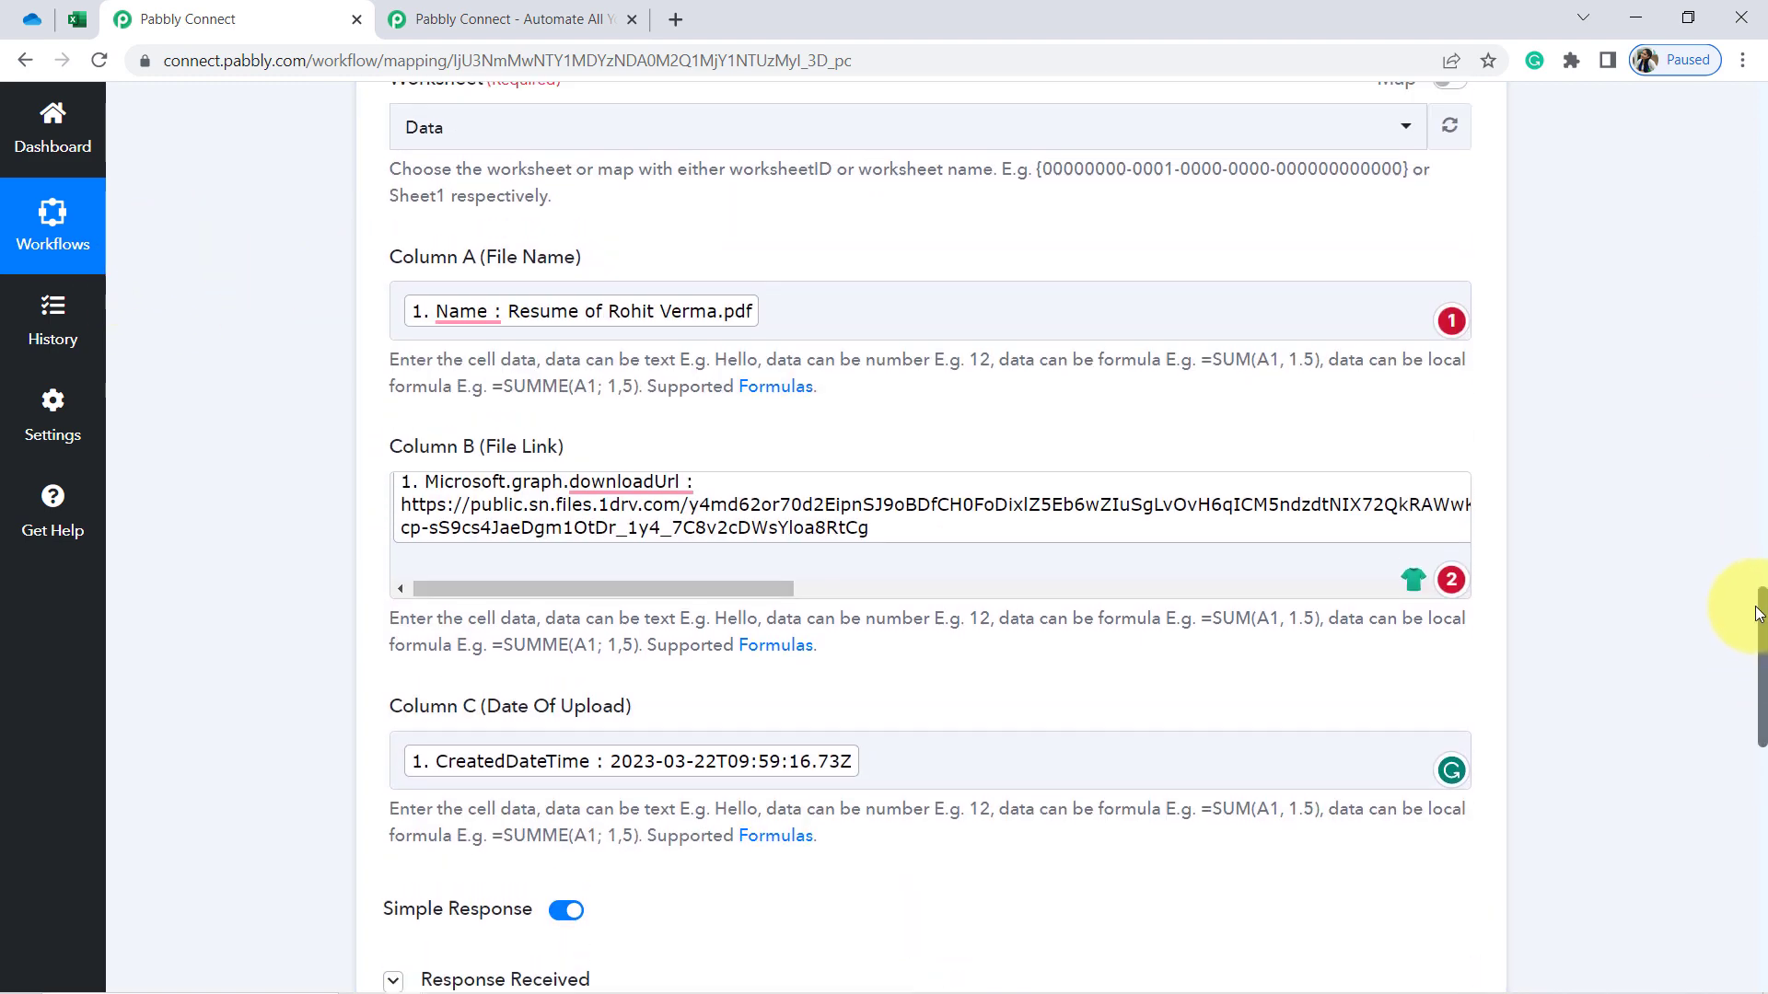
pyautogui.click(783, 330)
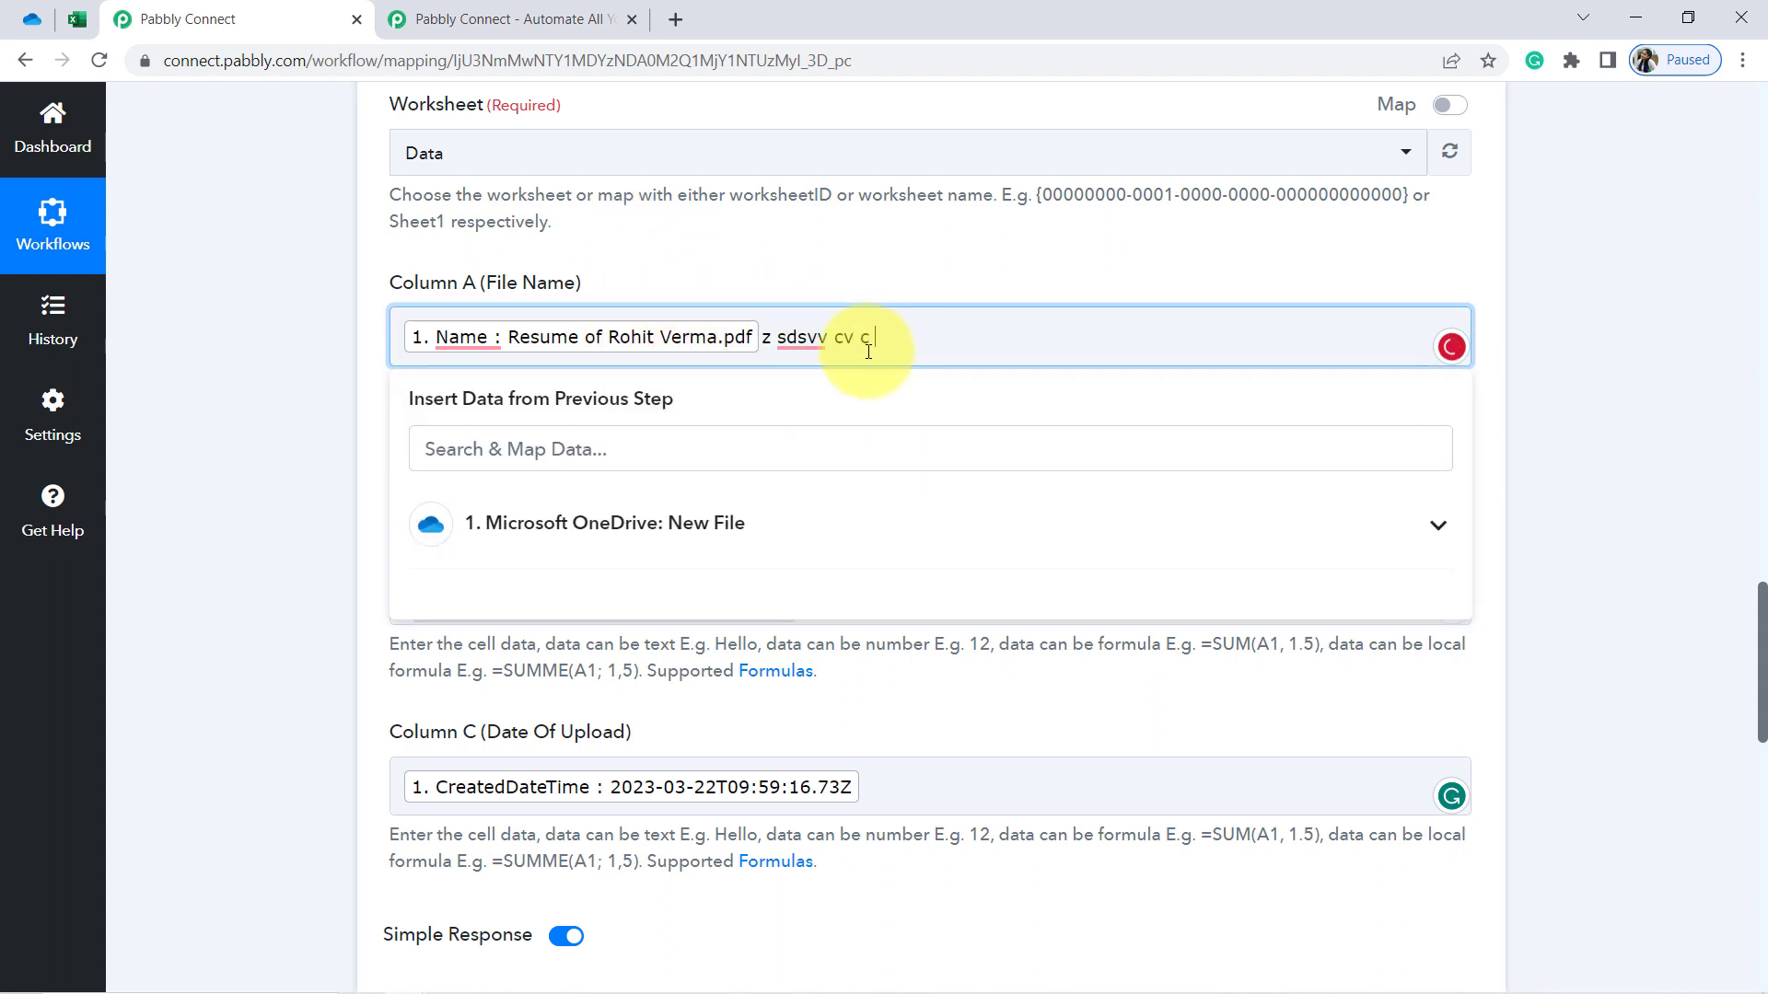
pyautogui.click(773, 339)
pyautogui.click(764, 339)
pyautogui.moveTo(880, 348); pyautogui.dragTo(779, 339)
pyautogui.moveTo(737, 342)
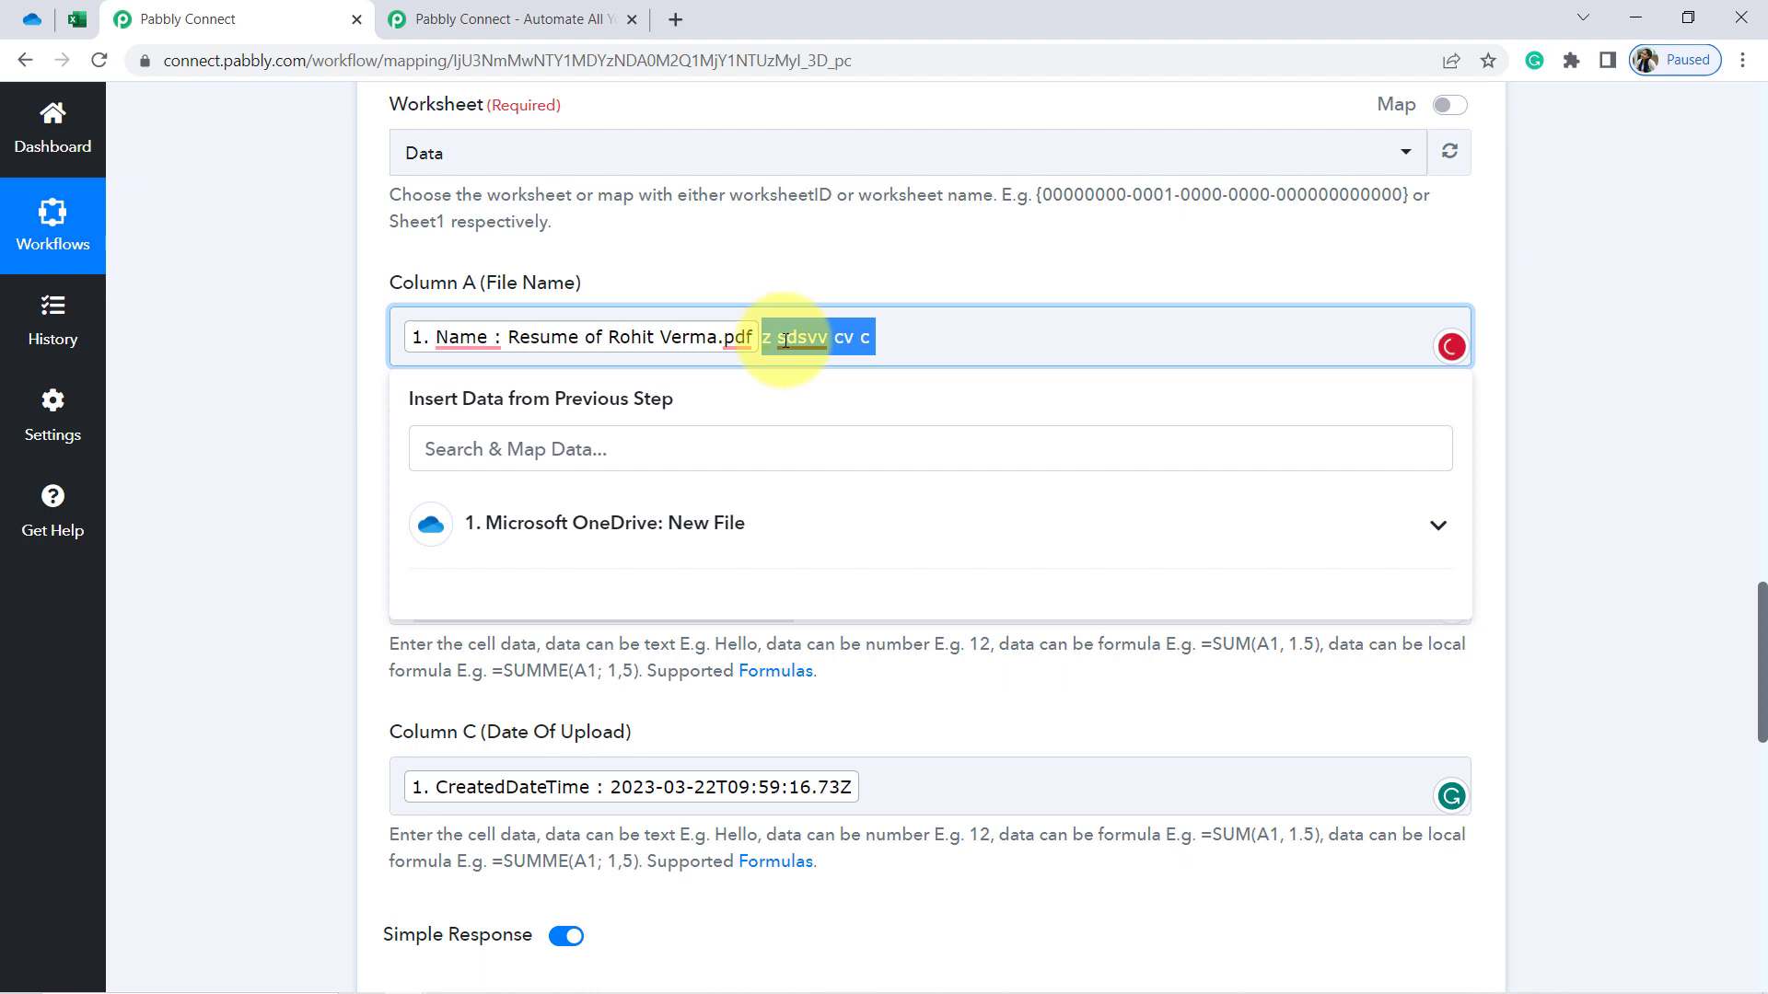
pyautogui.press('BackSpace')
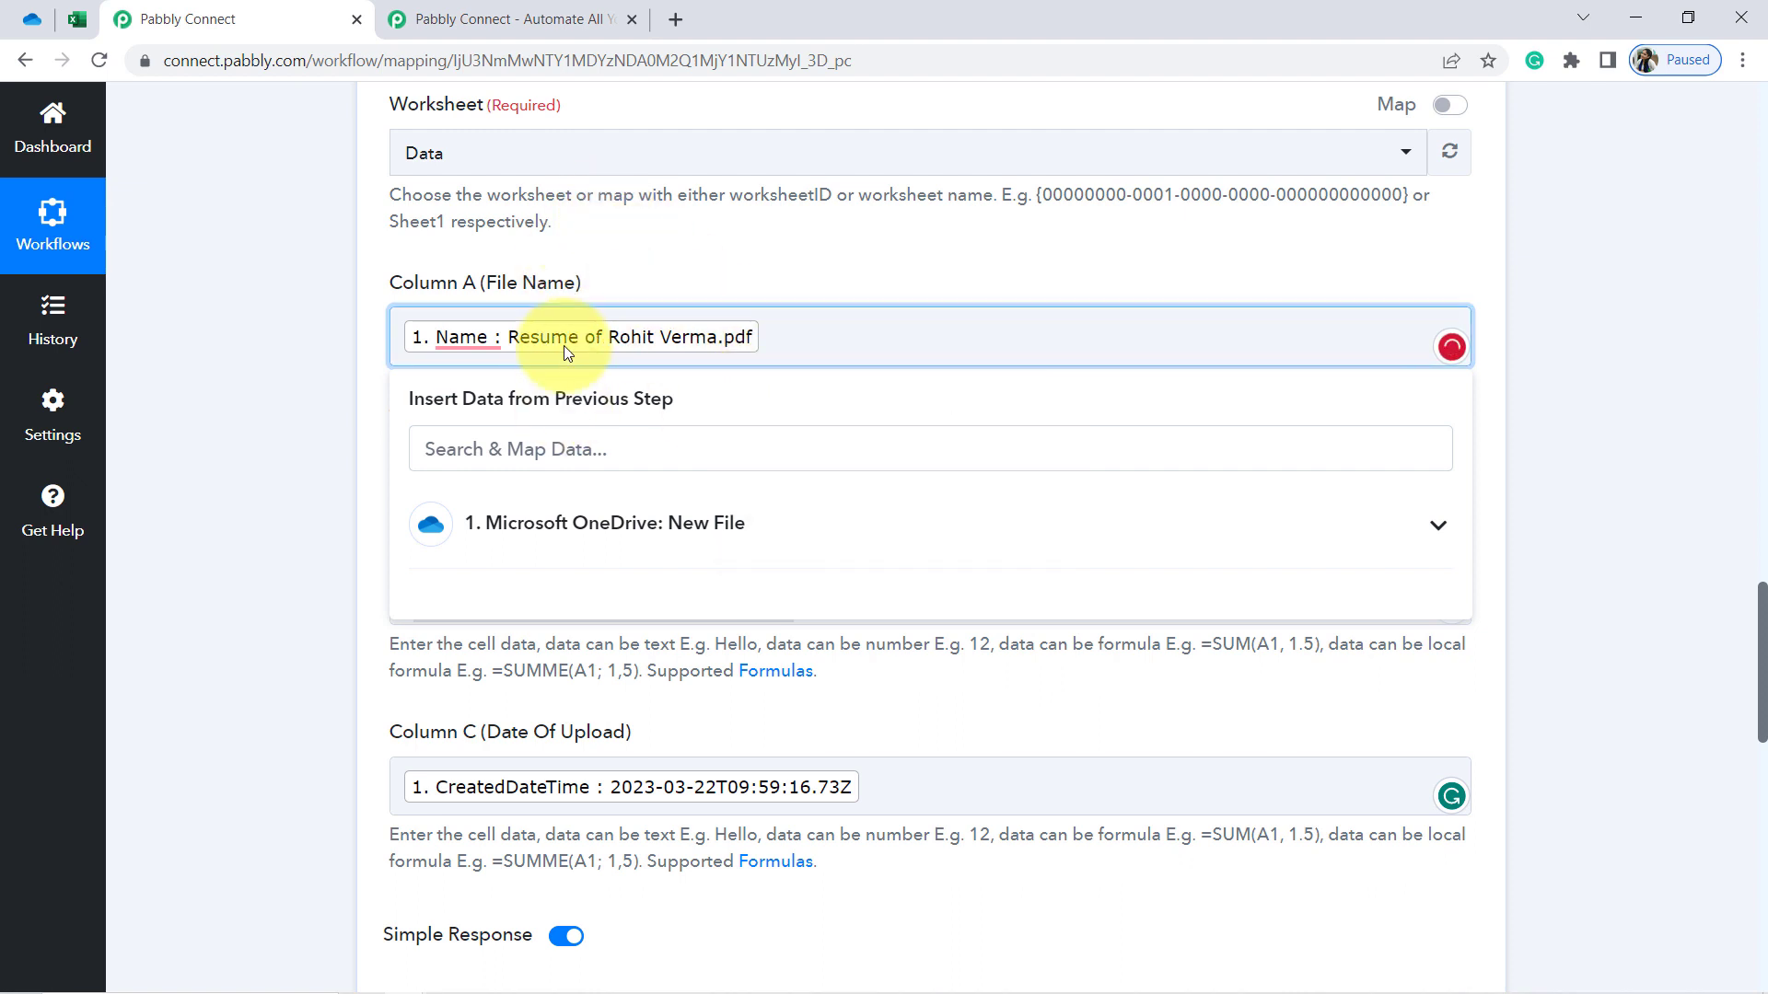
pyautogui.click(265, 427)
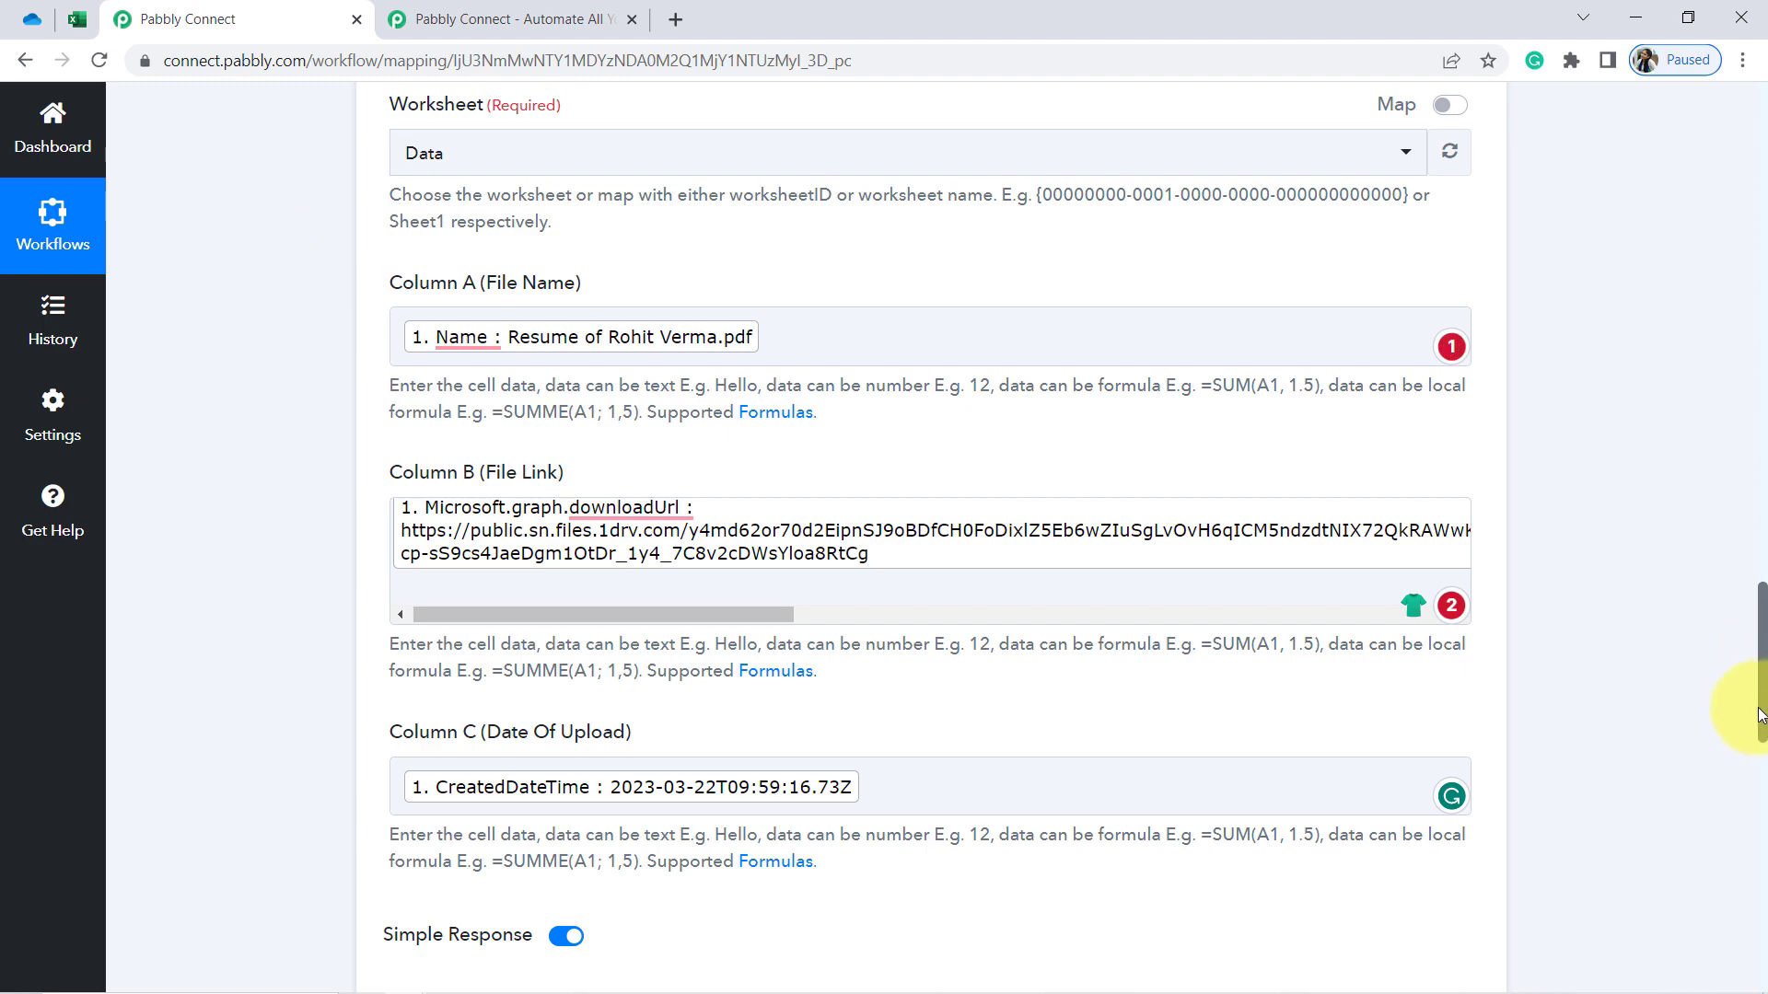
pyautogui.scroll(10, 1754, 709)
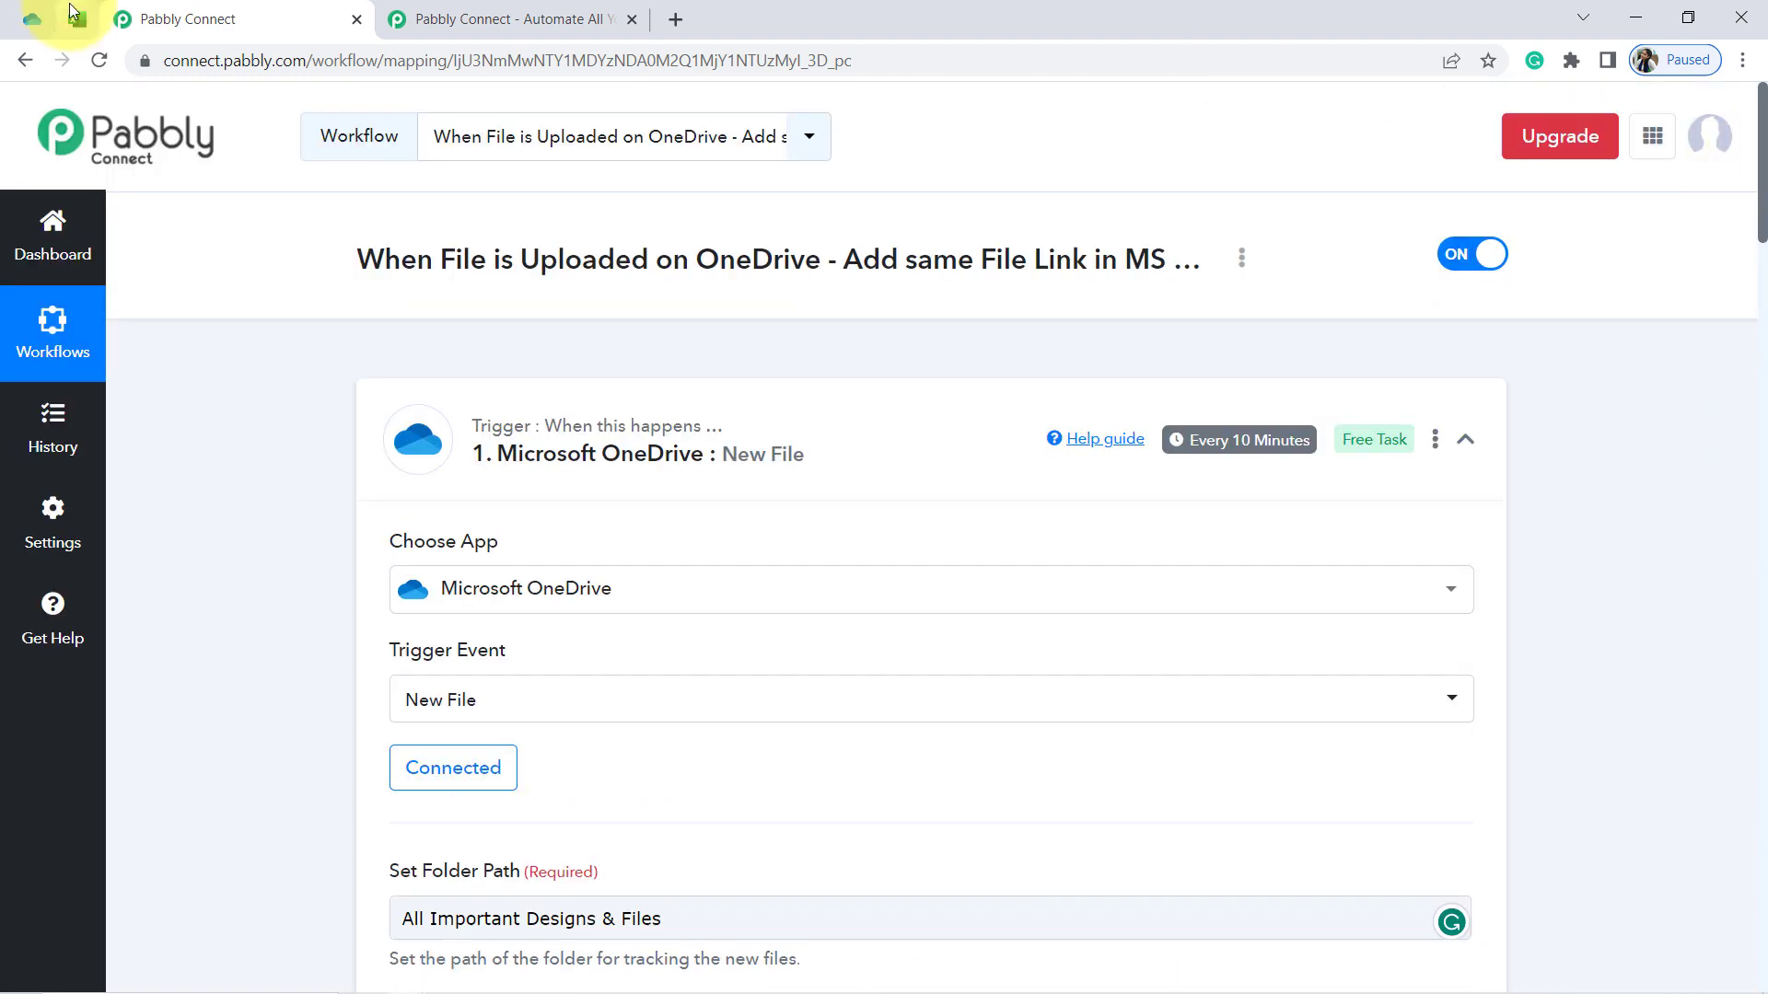
# Review the uploaded file in the OneDrive folder and the row in the Files & Designs workbook
pyautogui.click(35, 16)
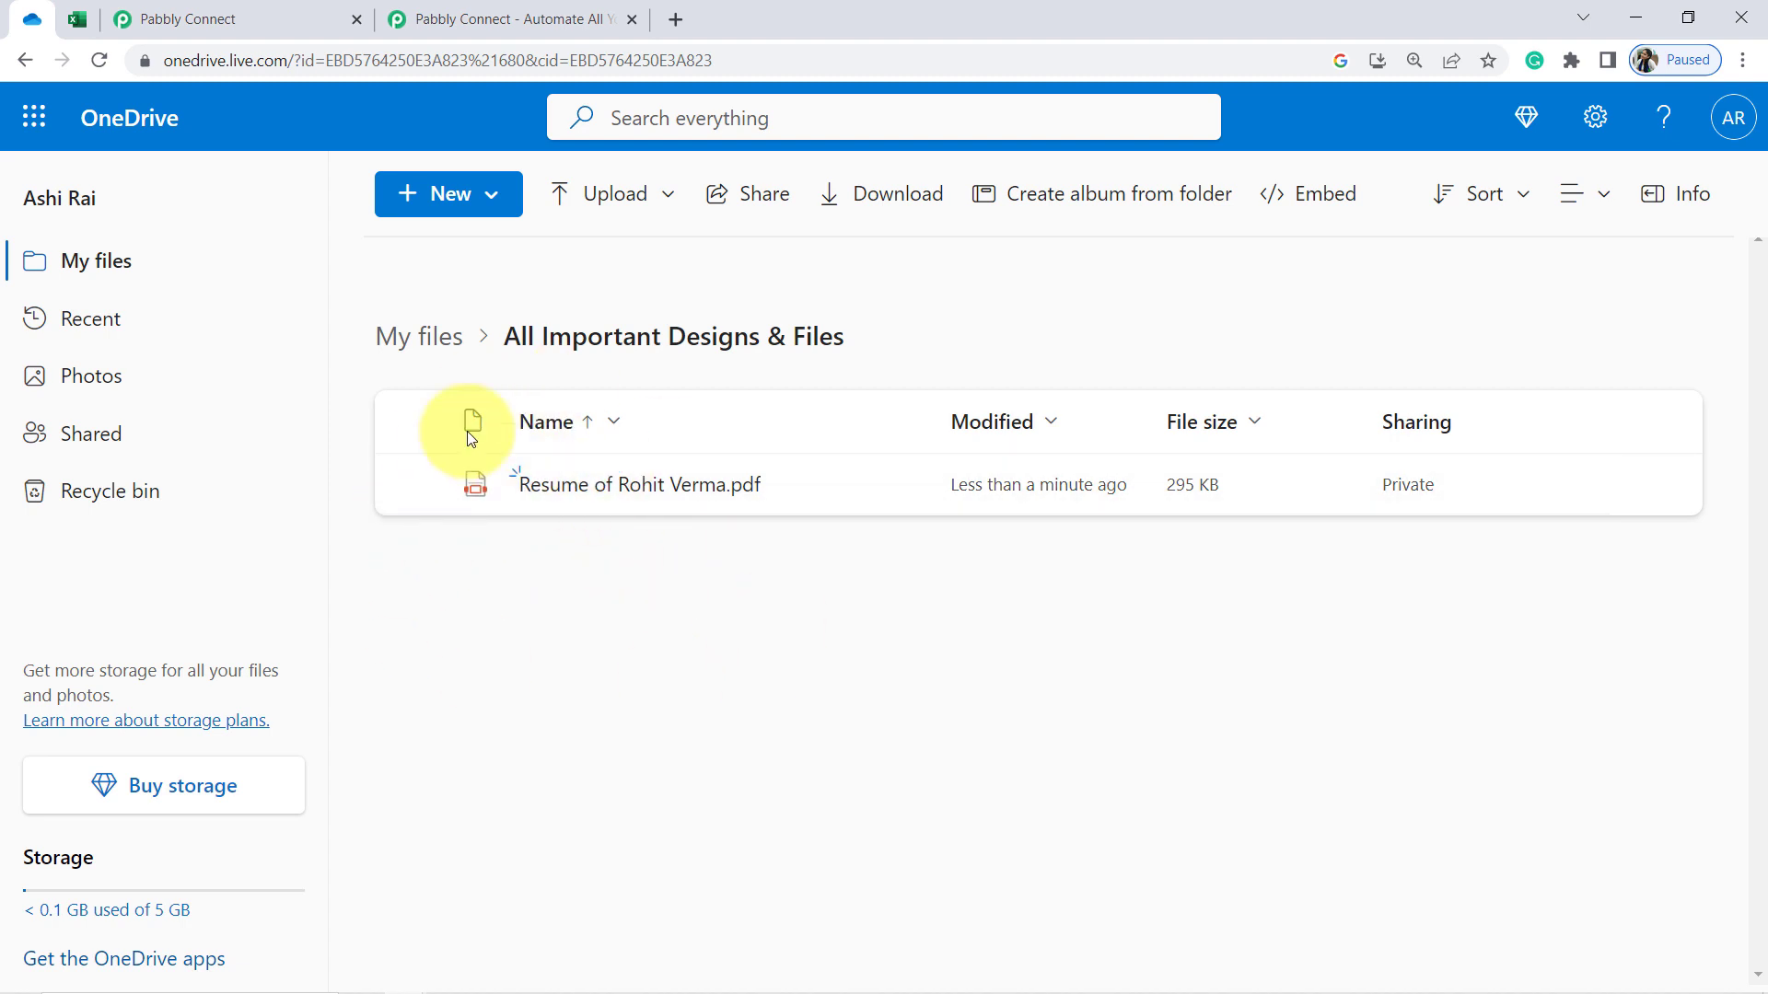
pyautogui.click(170, 17)
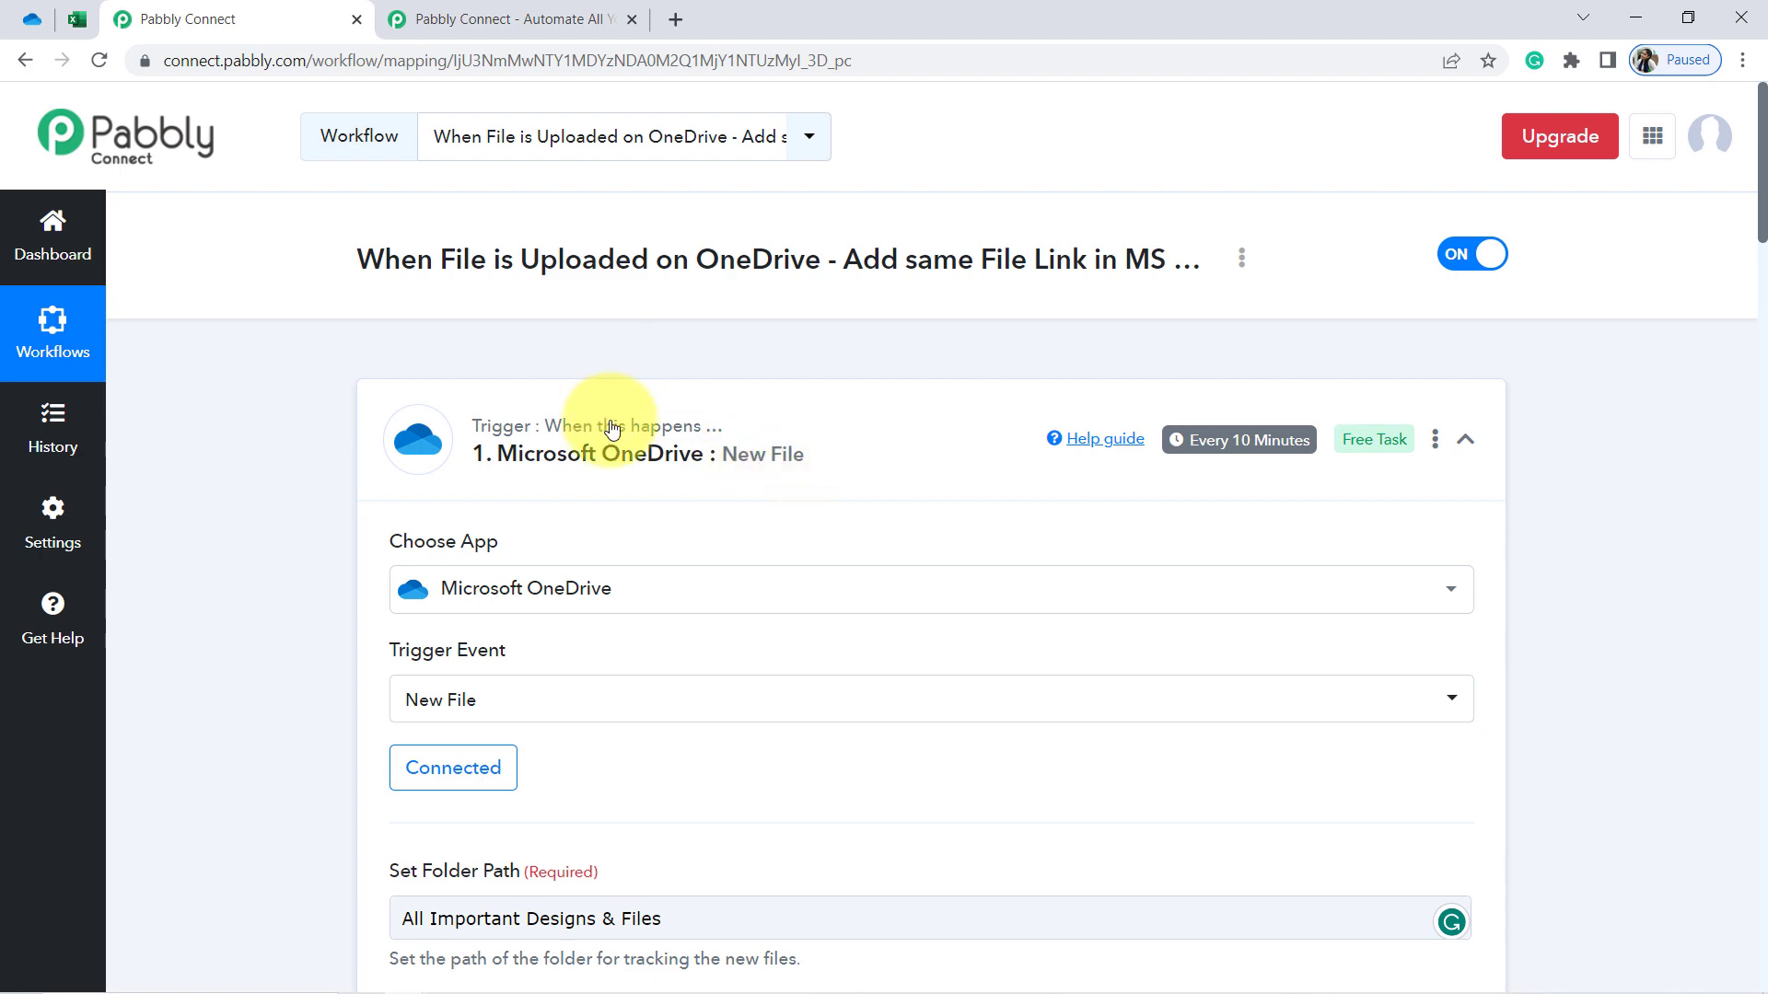
pyautogui.moveTo(1263, 449)
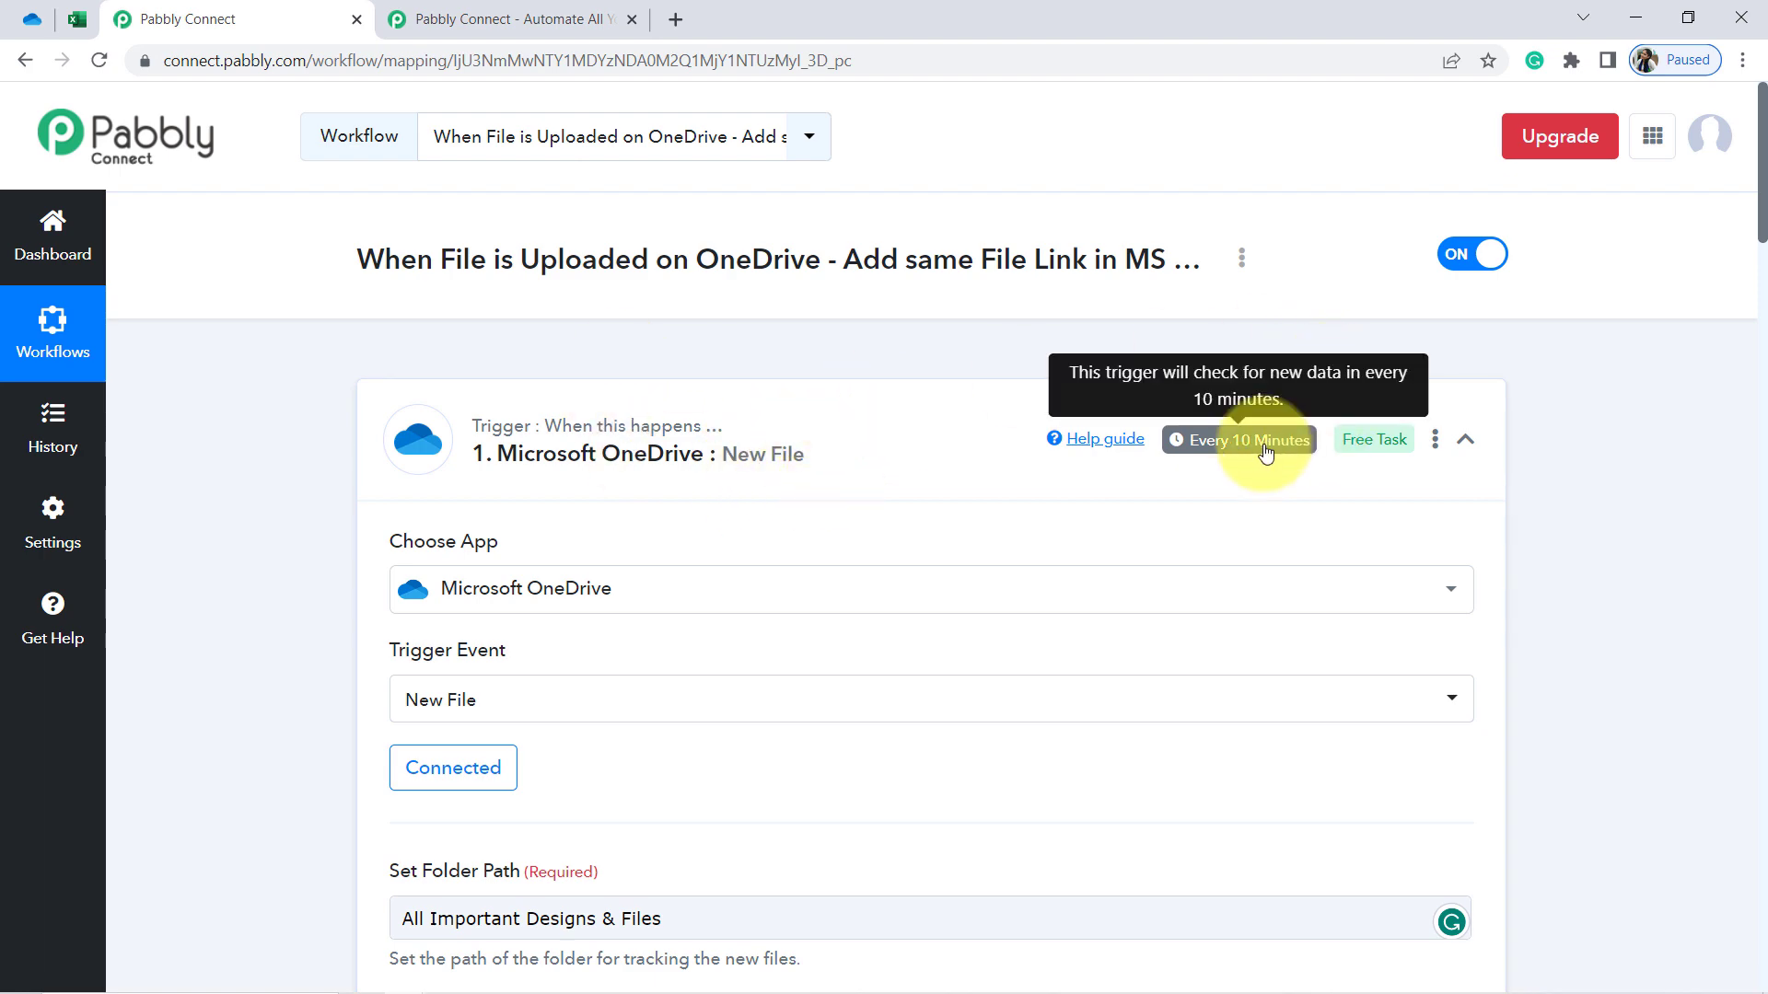
pyautogui.click(77, 19)
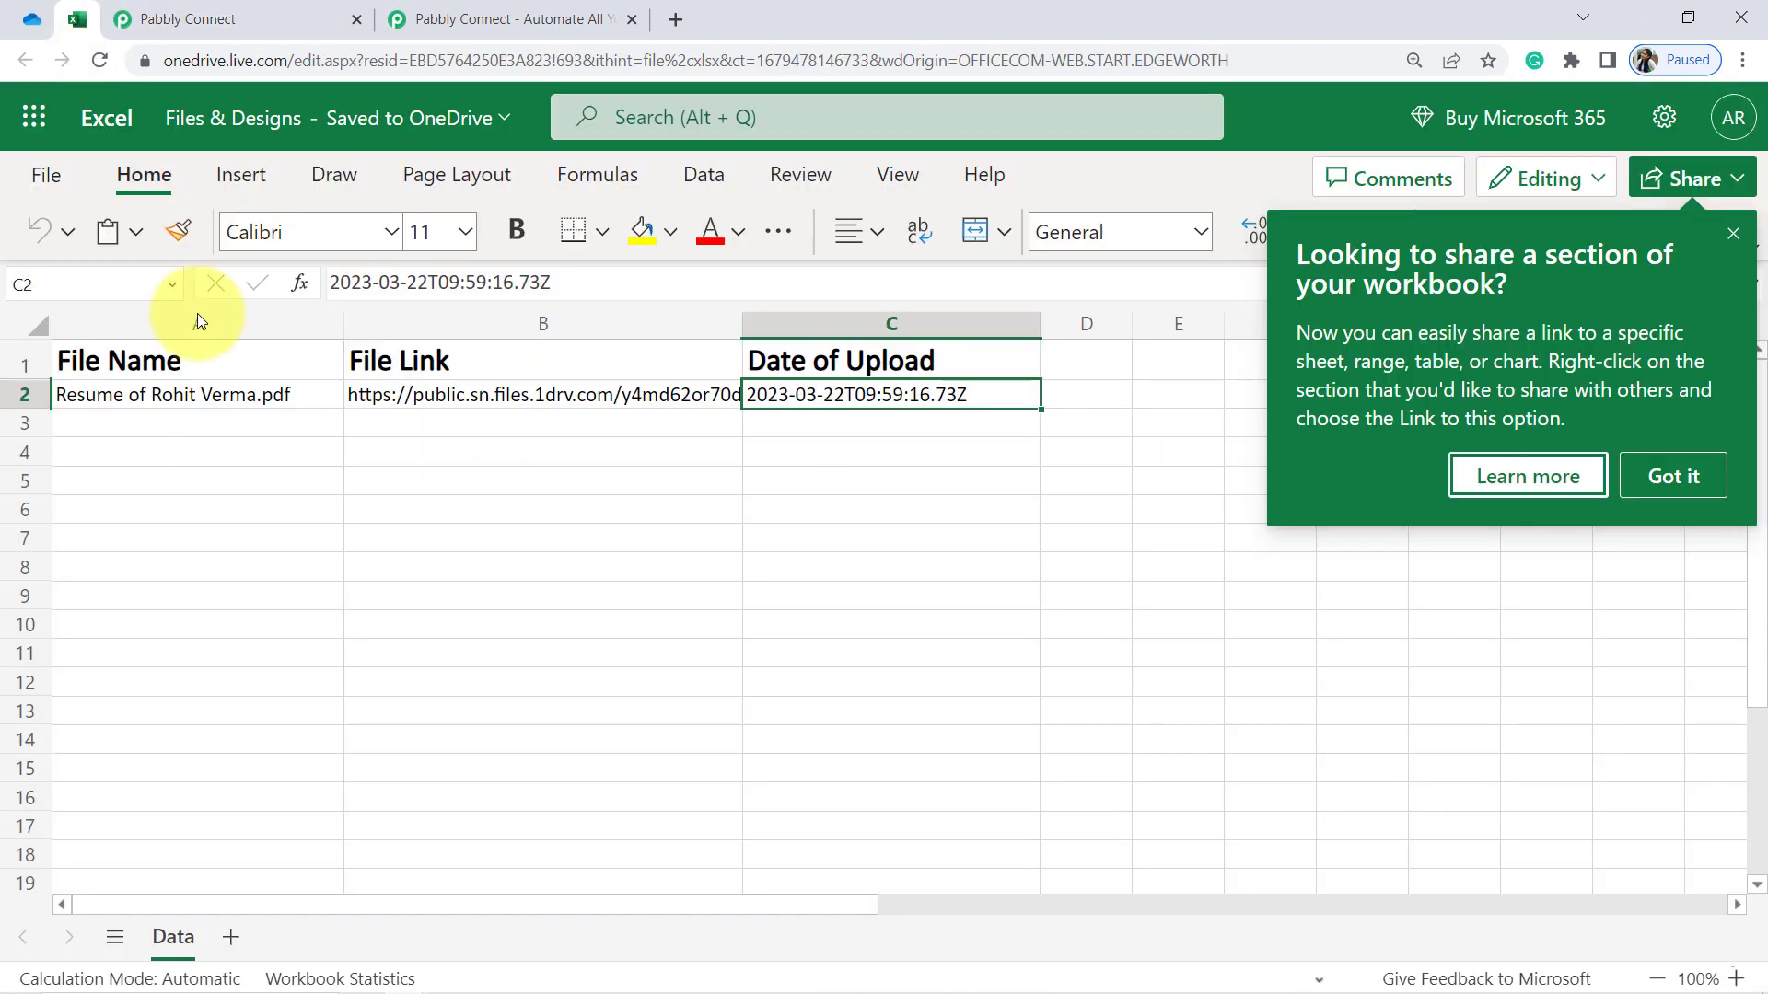
pyautogui.moveTo(272, 425)
pyautogui.mouseDown()
pyautogui.moveTo(663, 442)
pyautogui.moveTo(857, 516)
pyautogui.moveTo(859, 641)
pyautogui.mouseUp()
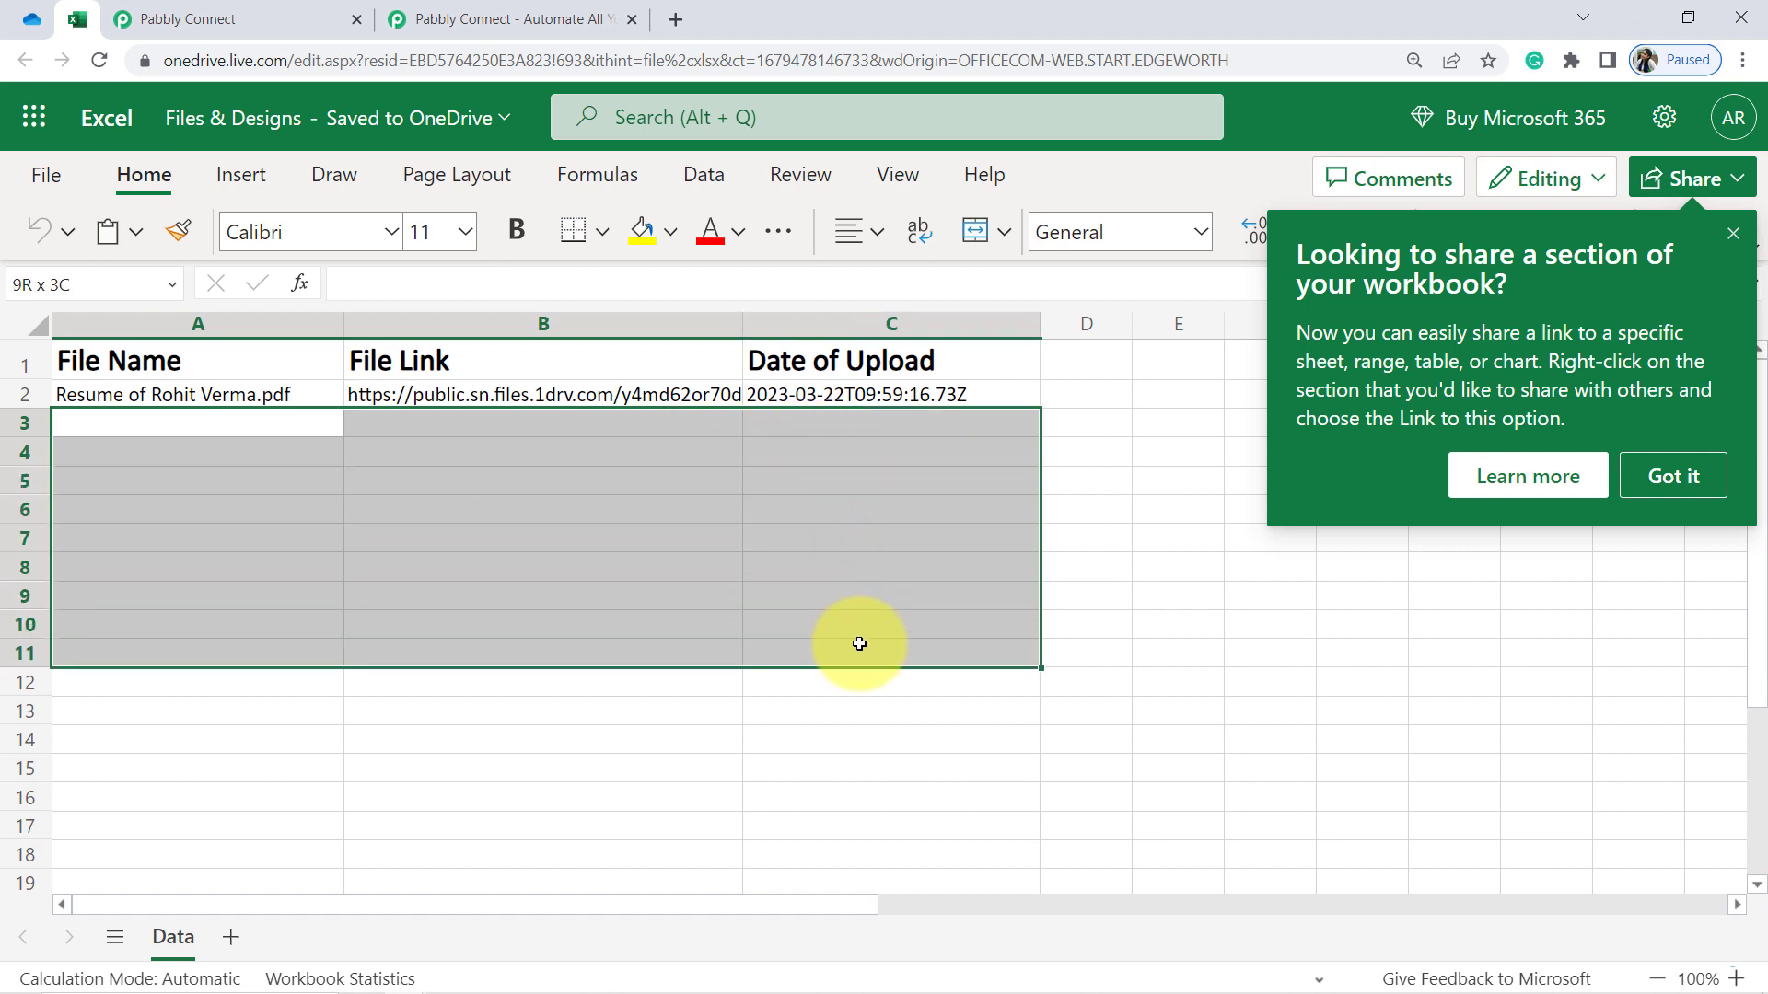
pyautogui.click(187, 20)
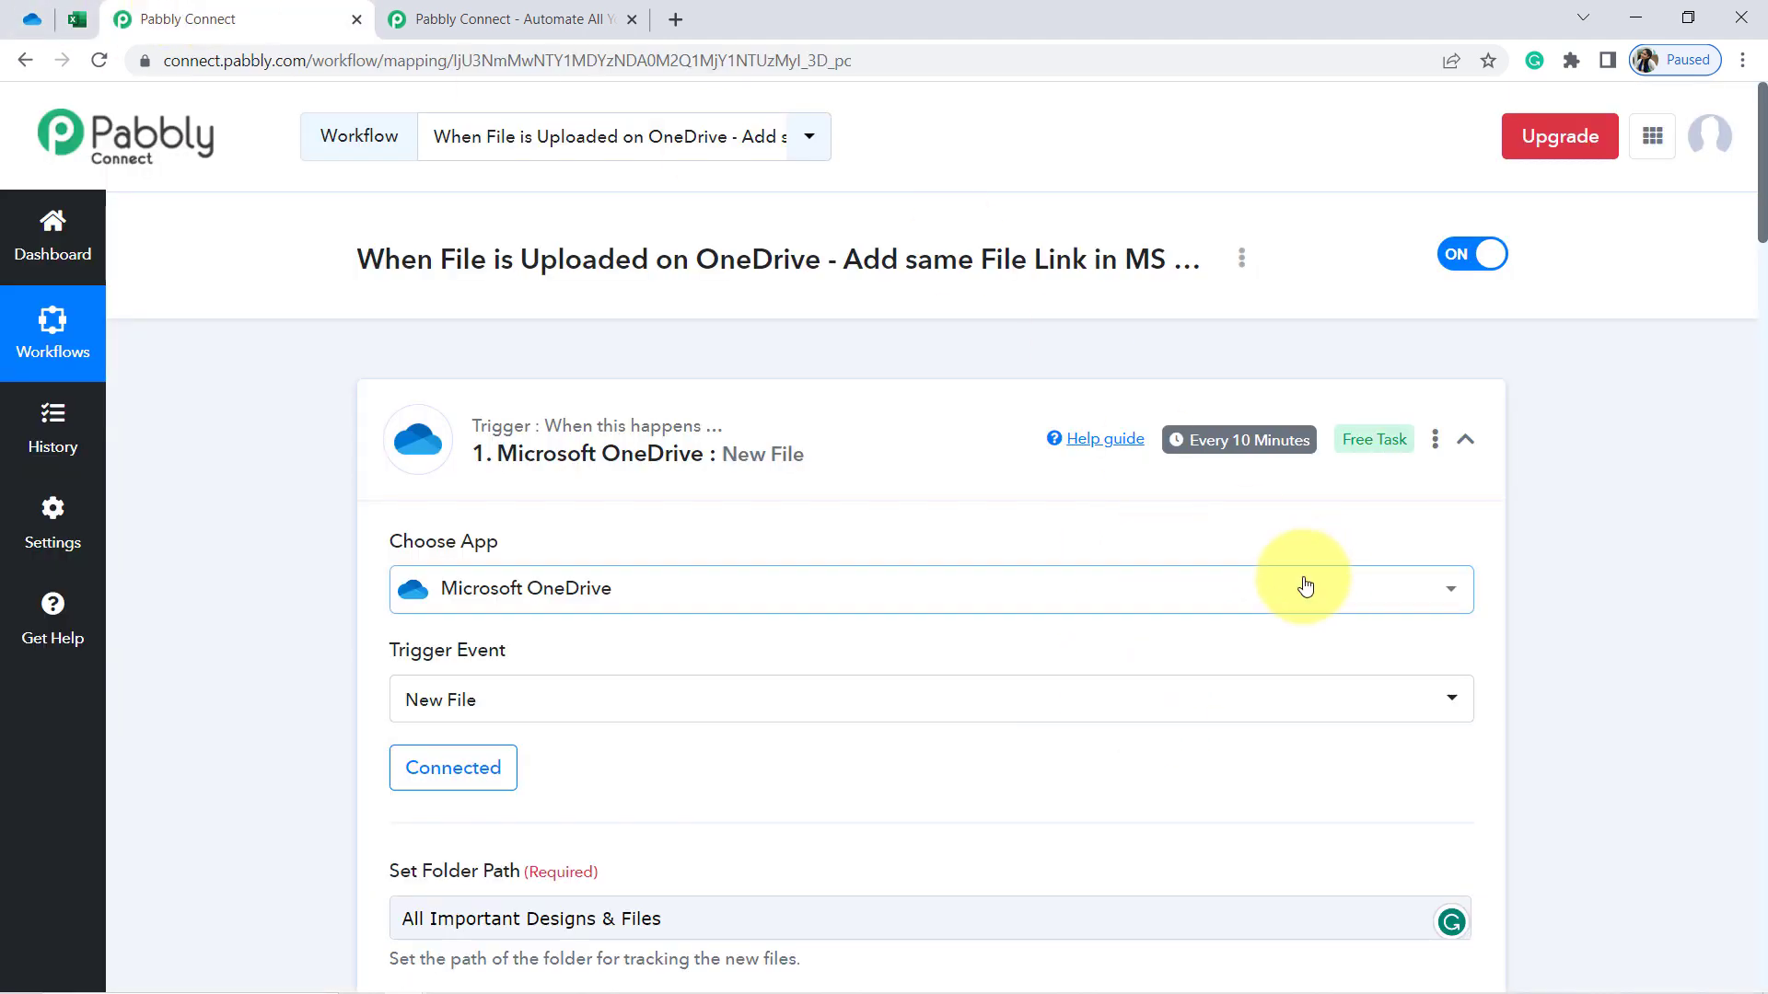
pyautogui.moveTo(1218, 448)
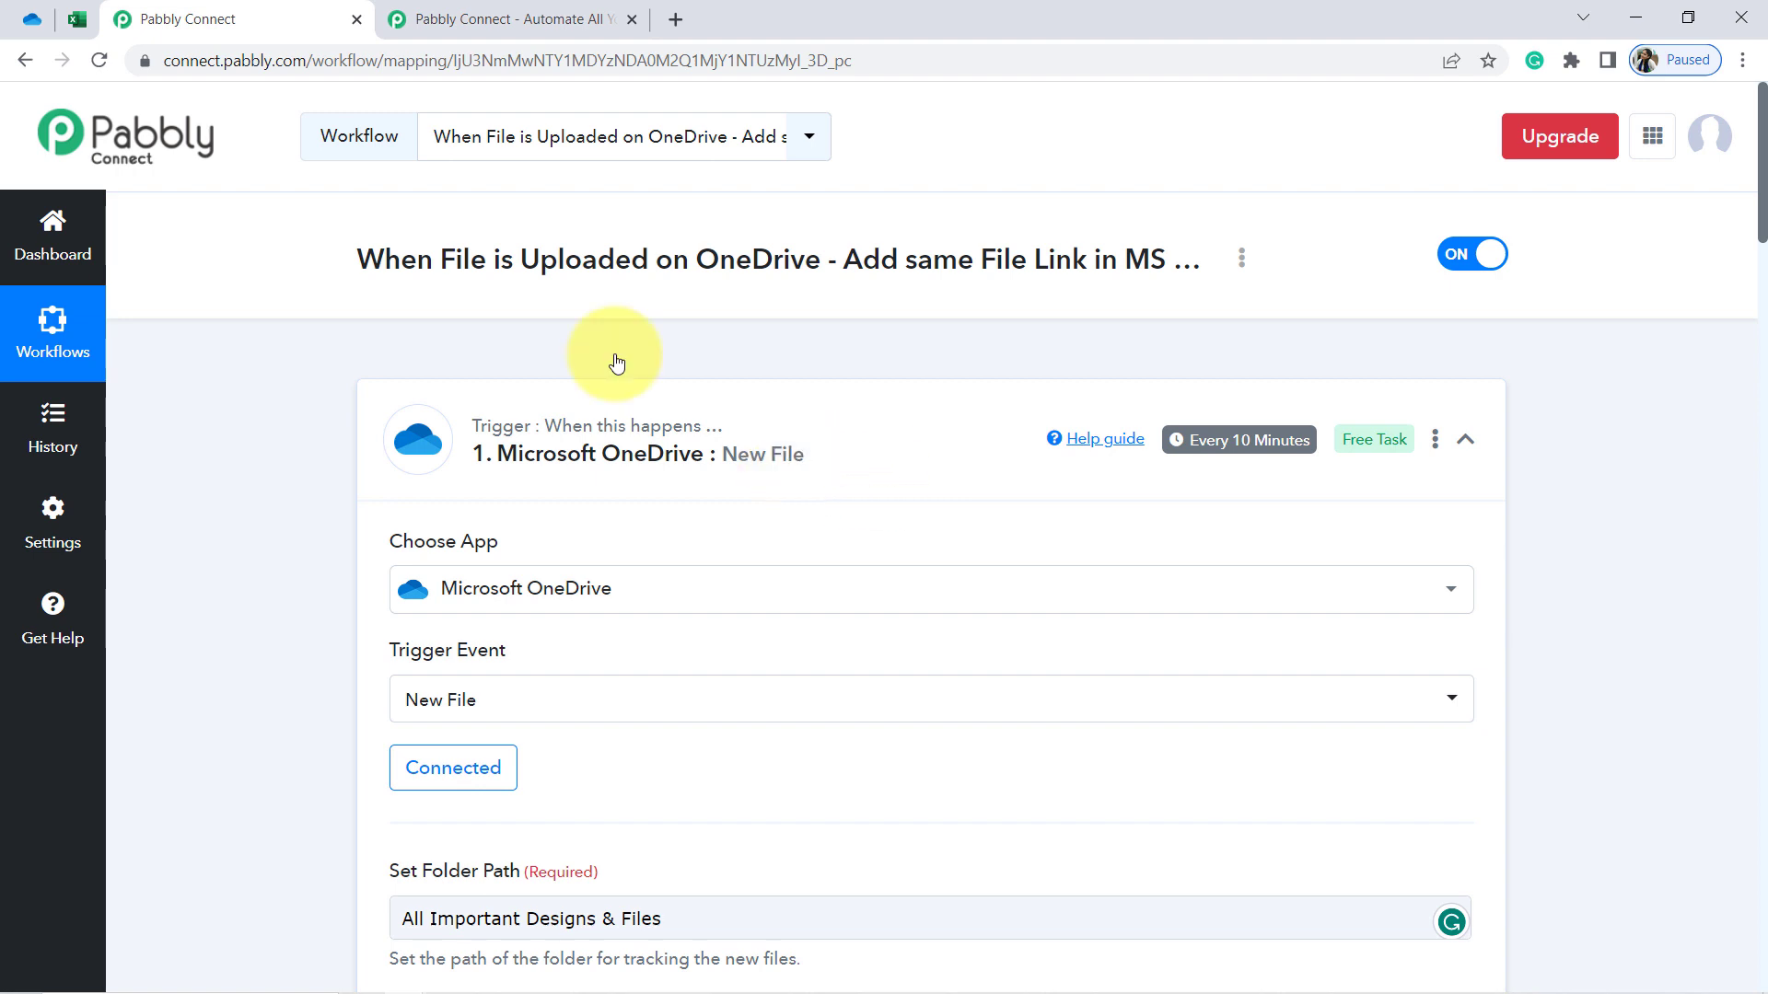
pyautogui.click(33, 18)
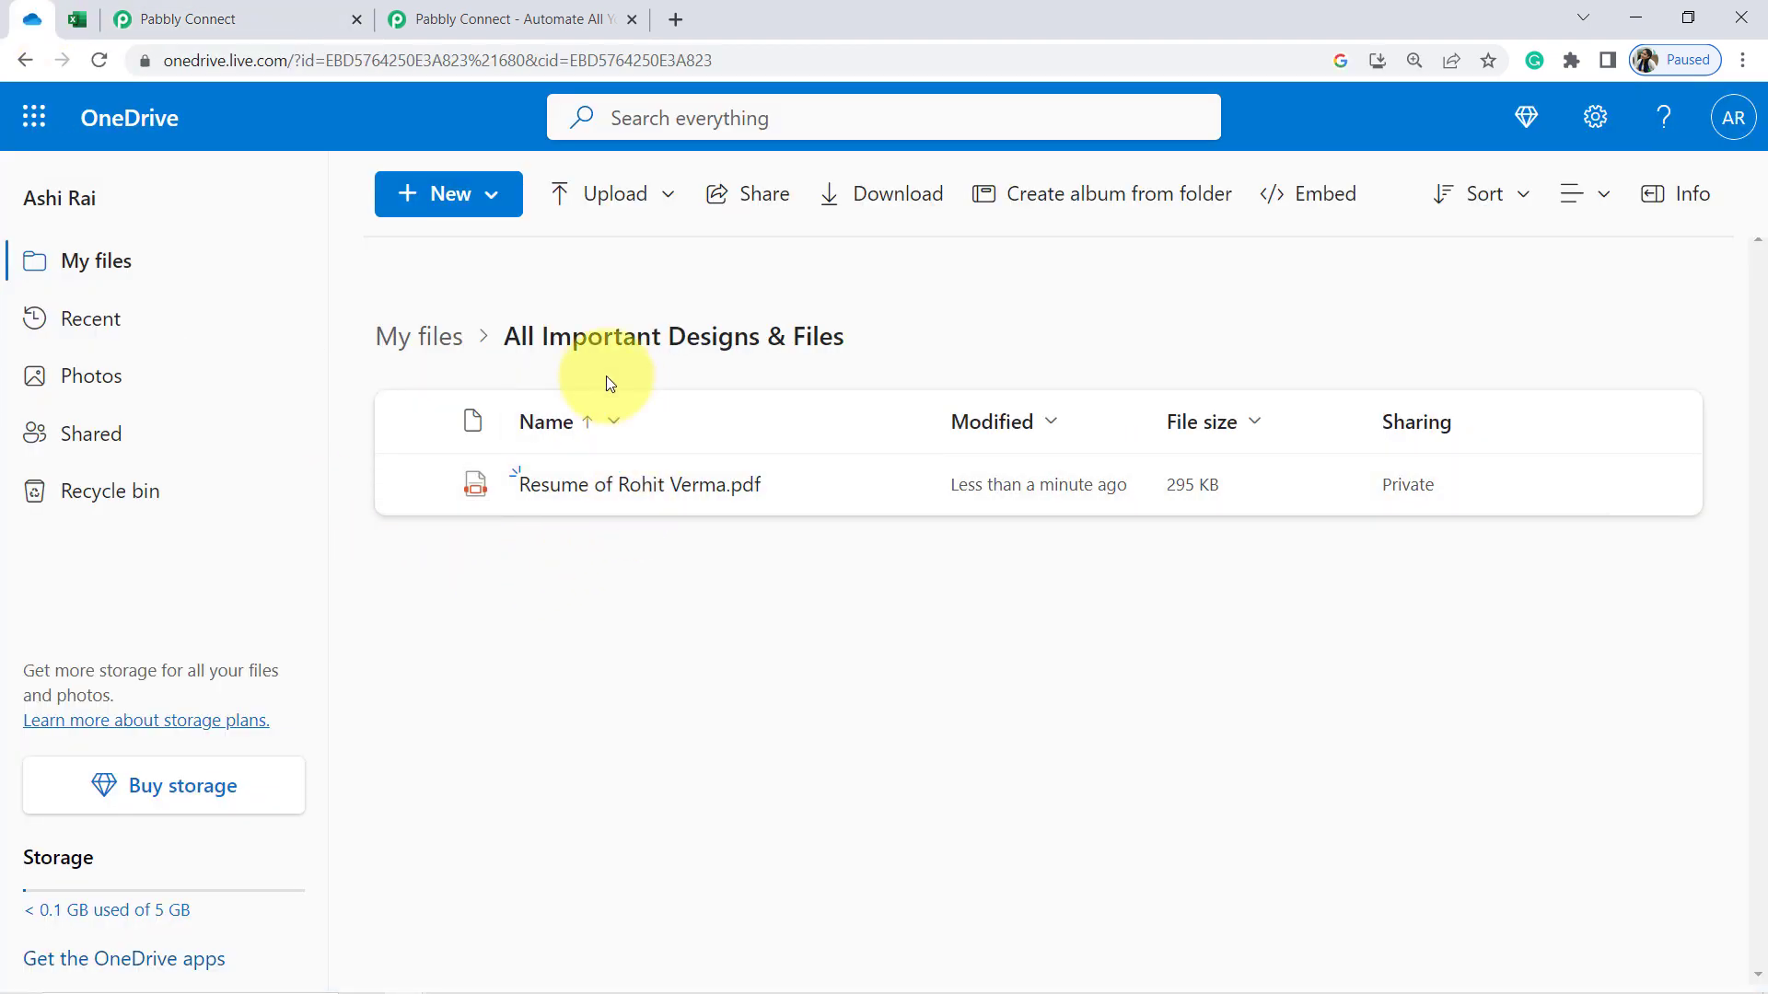
pyautogui.click(128, 8)
# Collapse the OneDrive New File trigger and Excel Add Row To Worksheet action steps
pyautogui.click(540, 425)
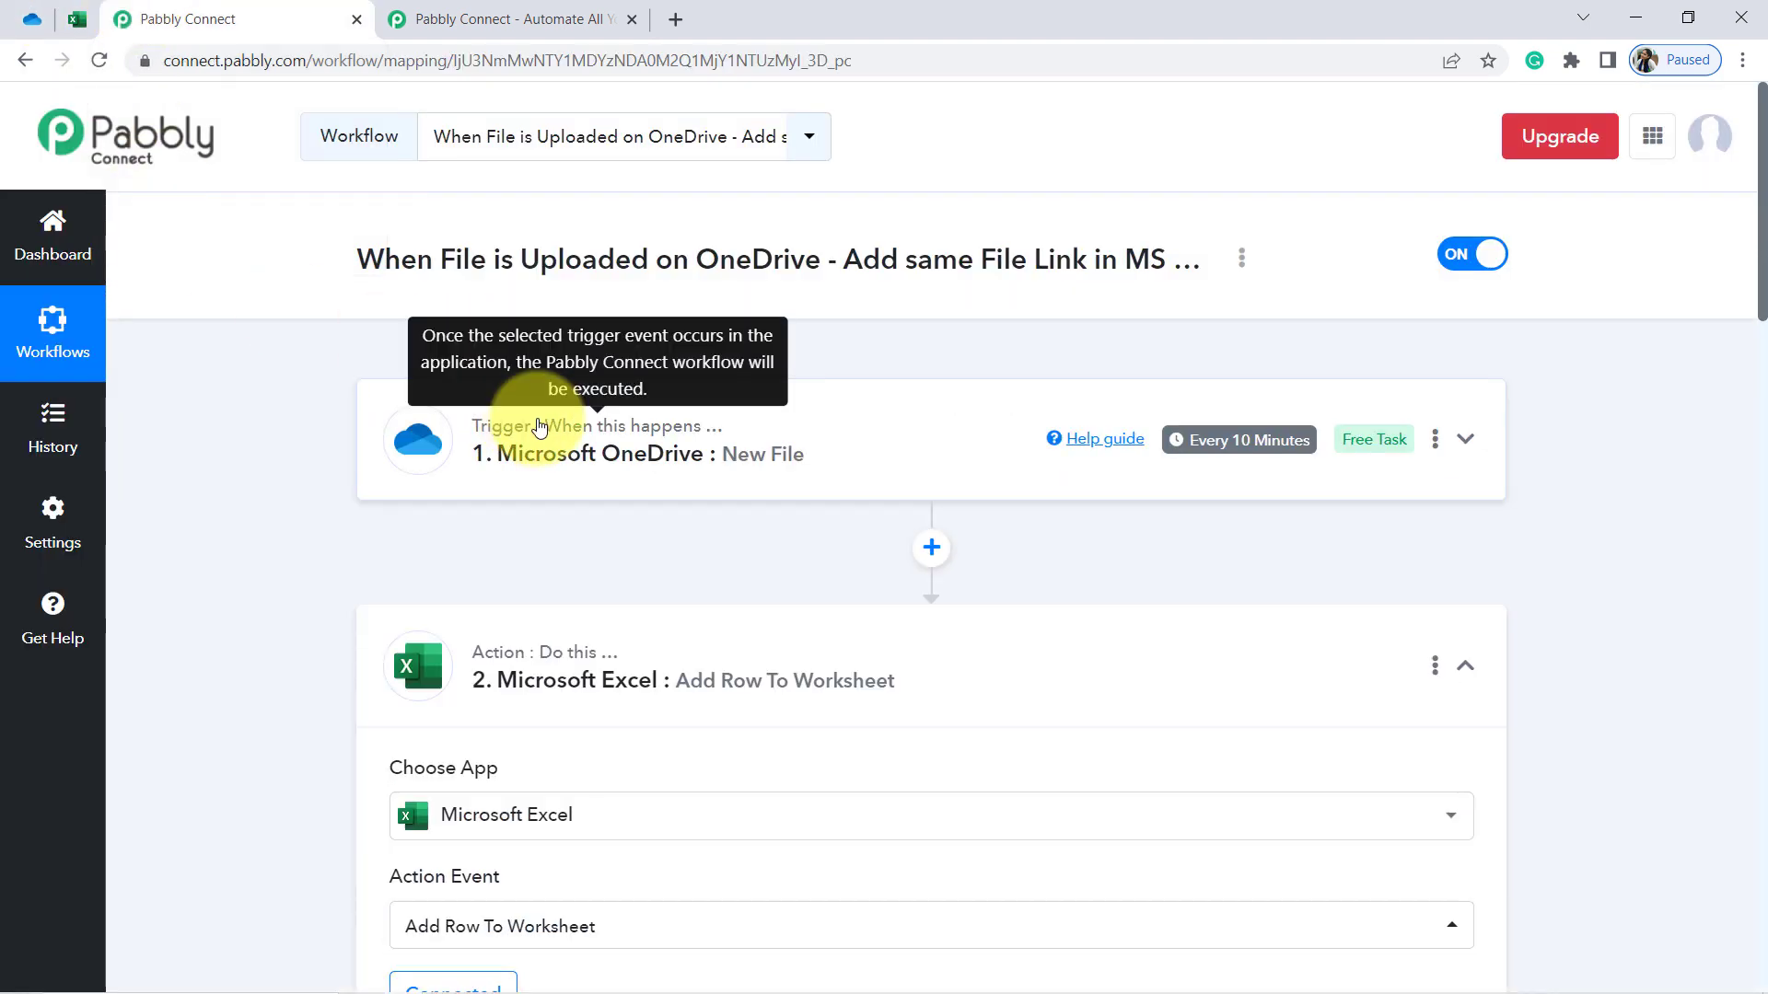
pyautogui.click(516, 645)
pyautogui.click(77, 19)
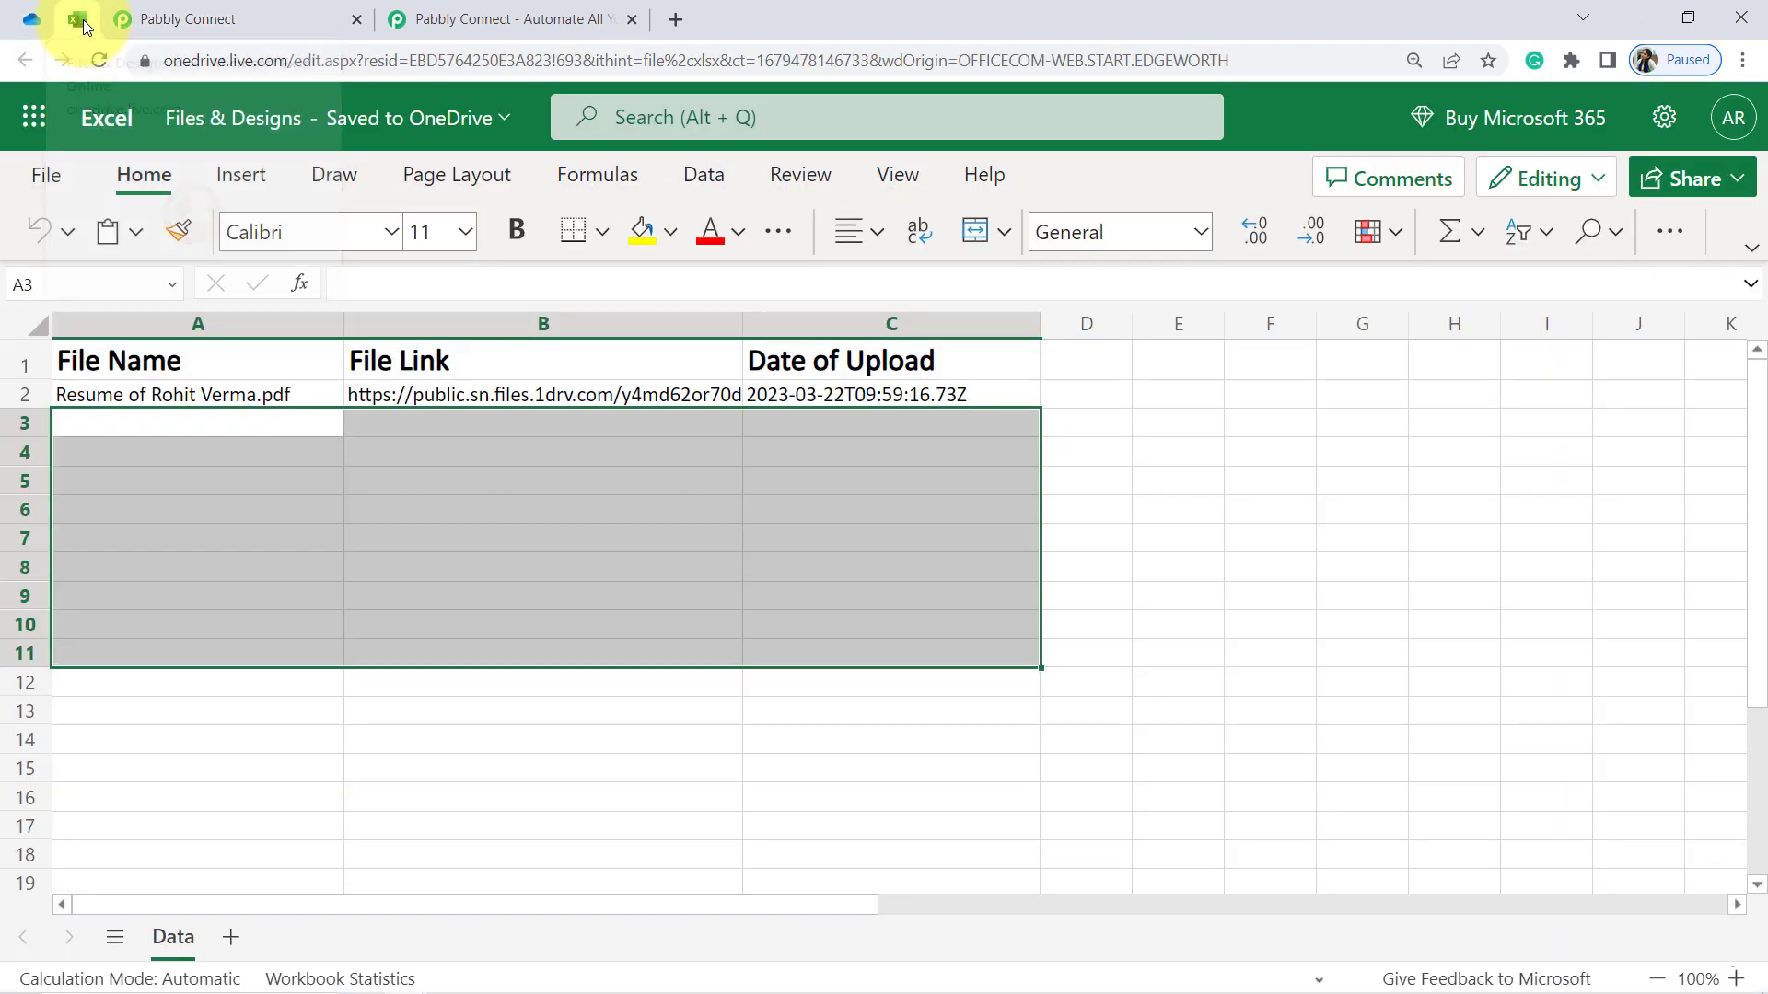
pyautogui.click(159, 18)
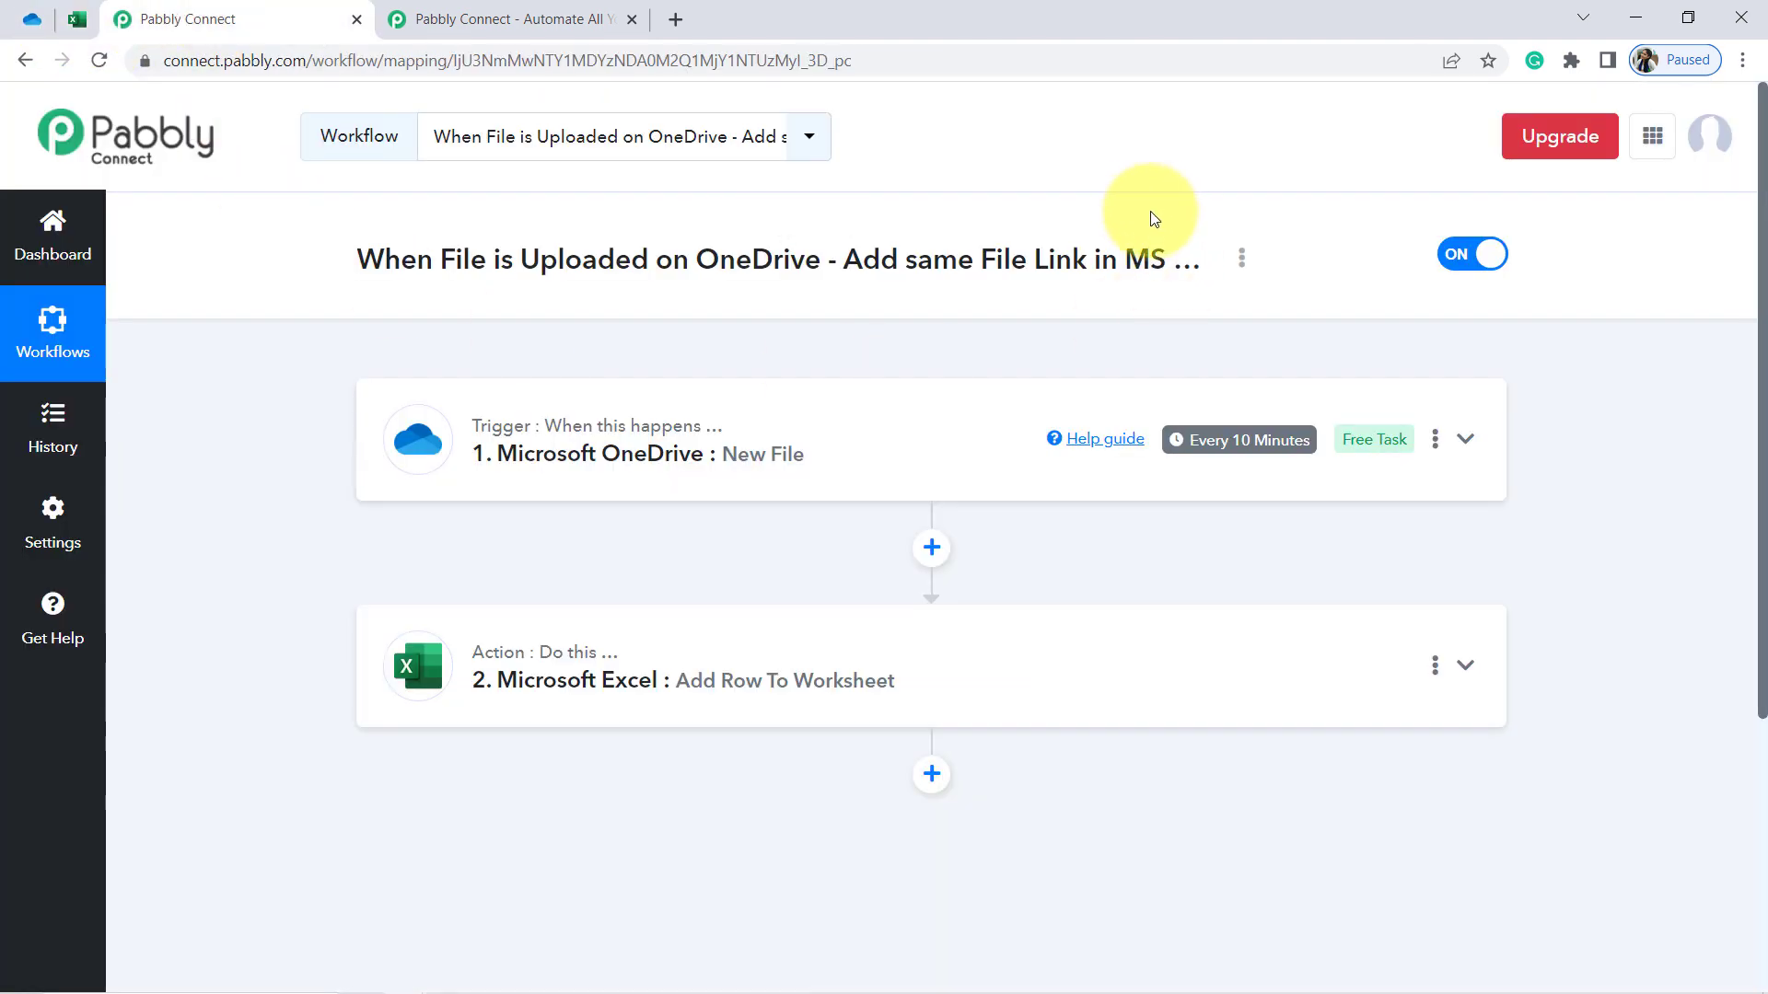
# Turn the workflow off, confirm, and copy its share link from the Share option
pyautogui.click(1455, 256)
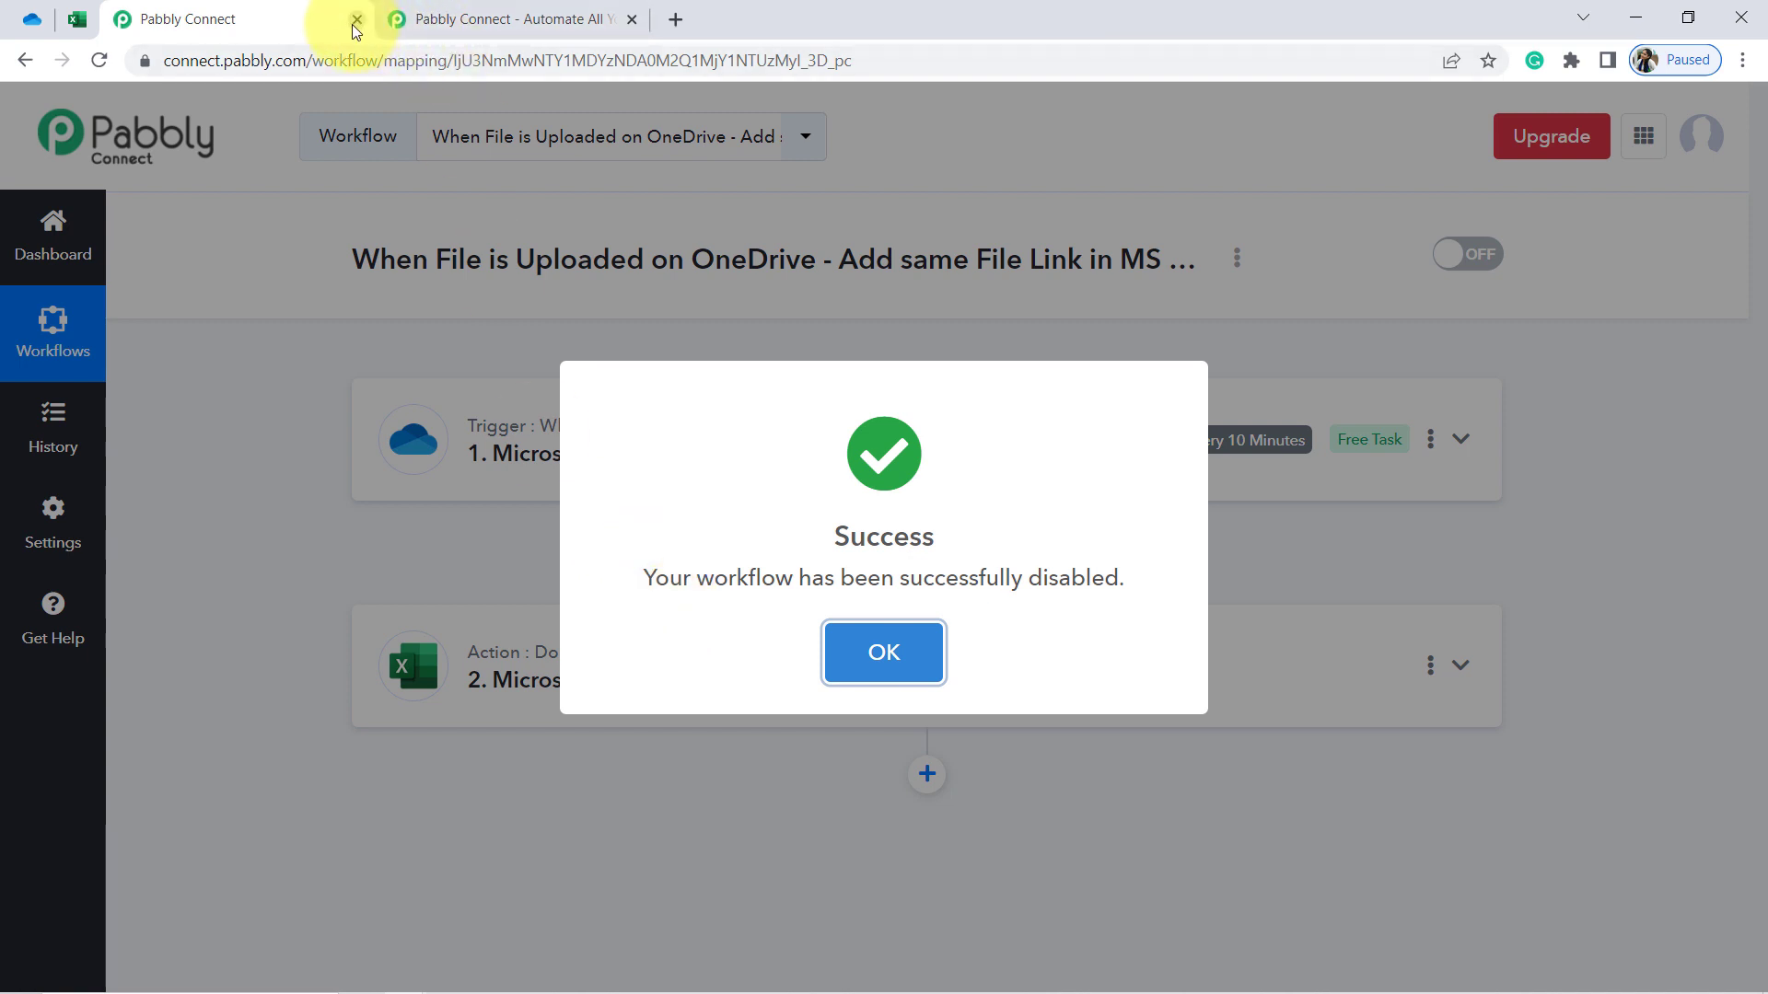
pyautogui.click(886, 655)
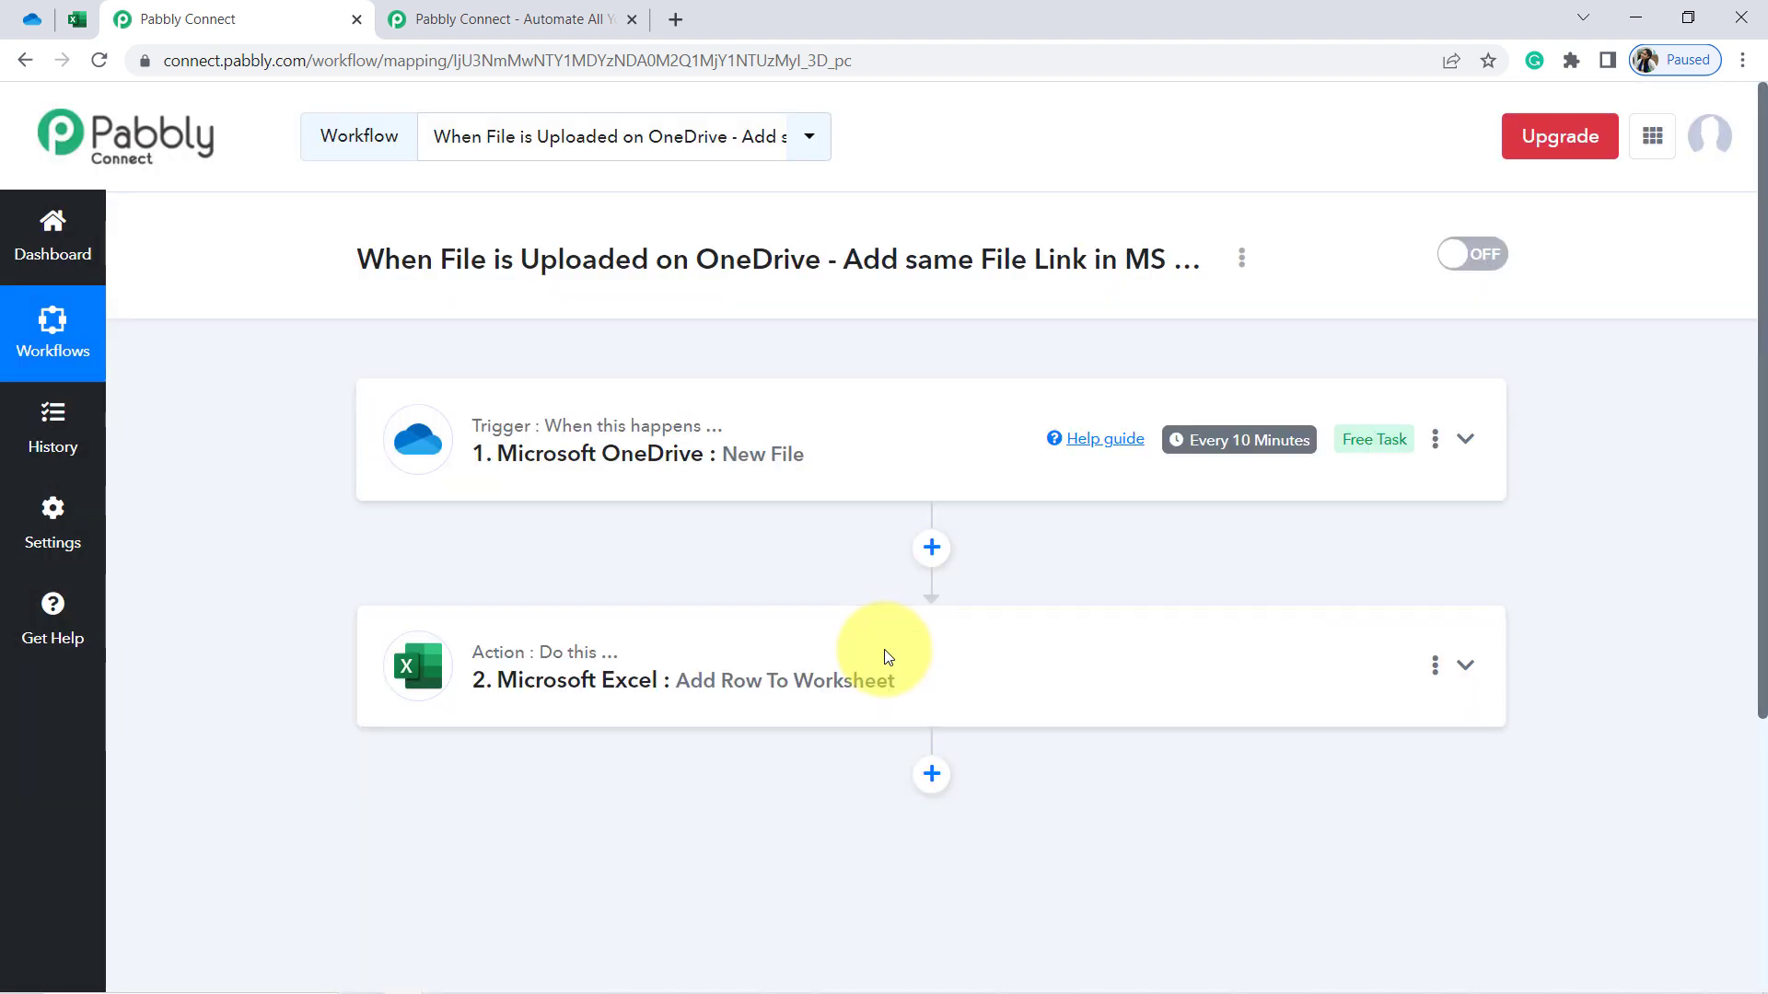
pyautogui.click(1242, 262)
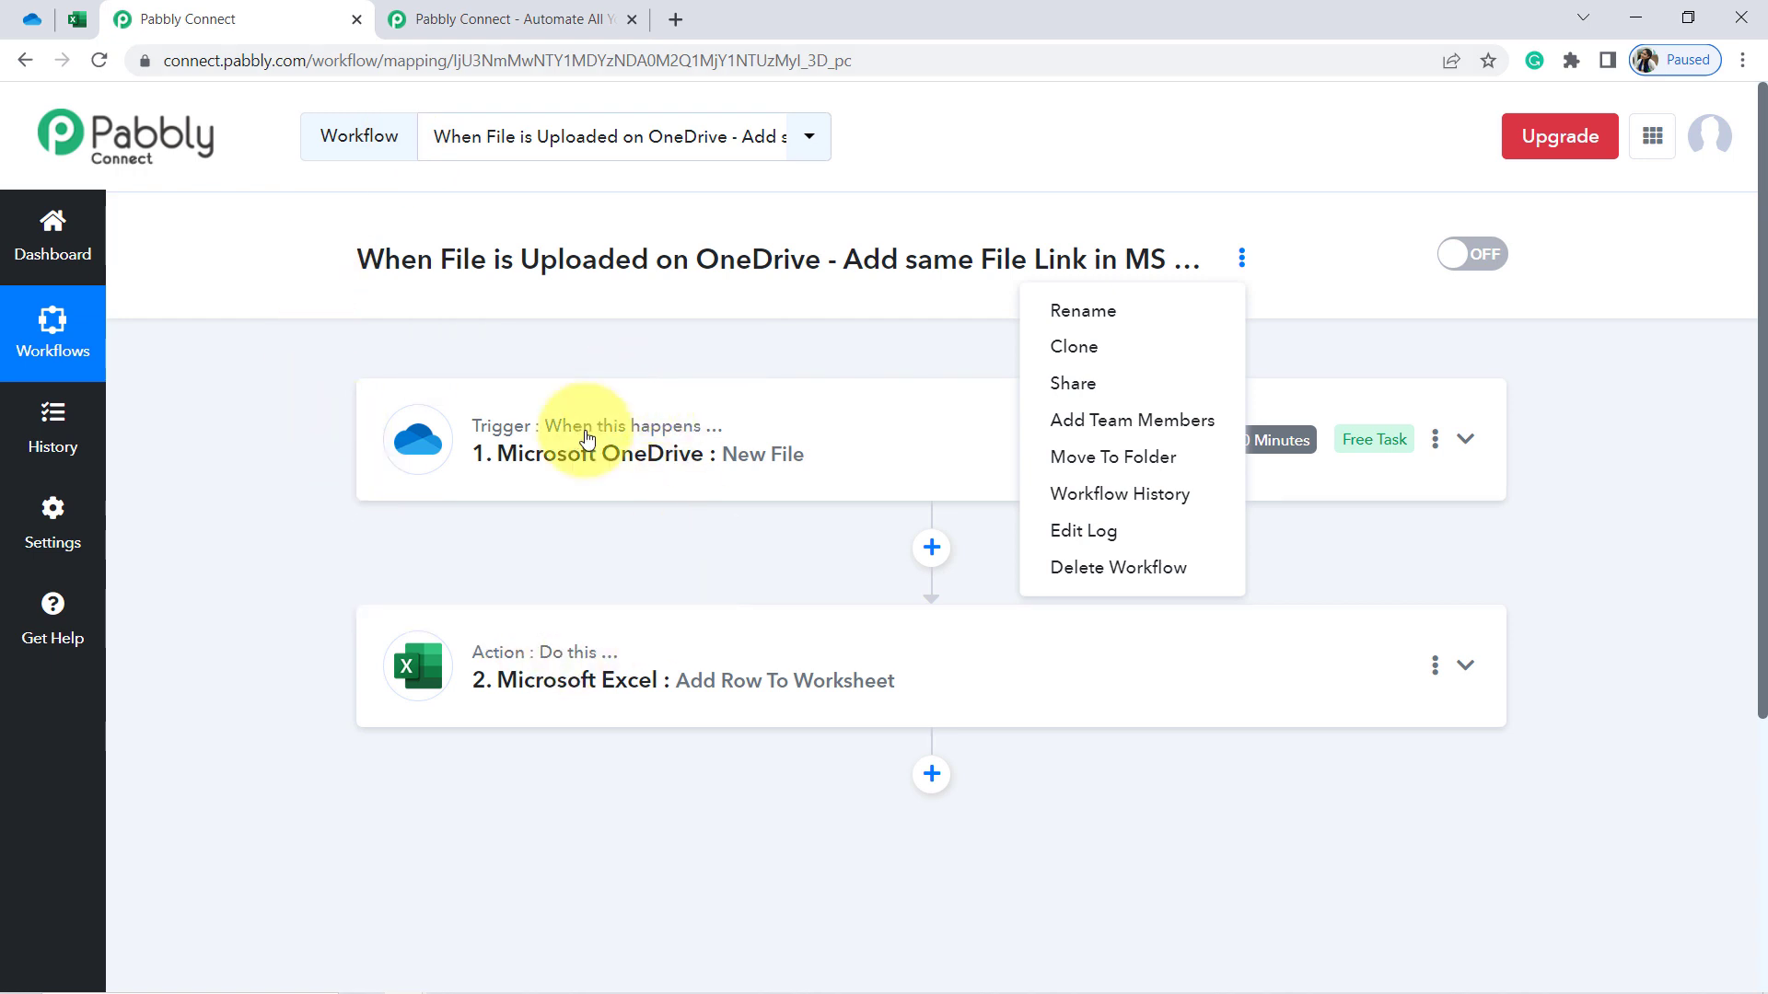
pyautogui.click(1050, 389)
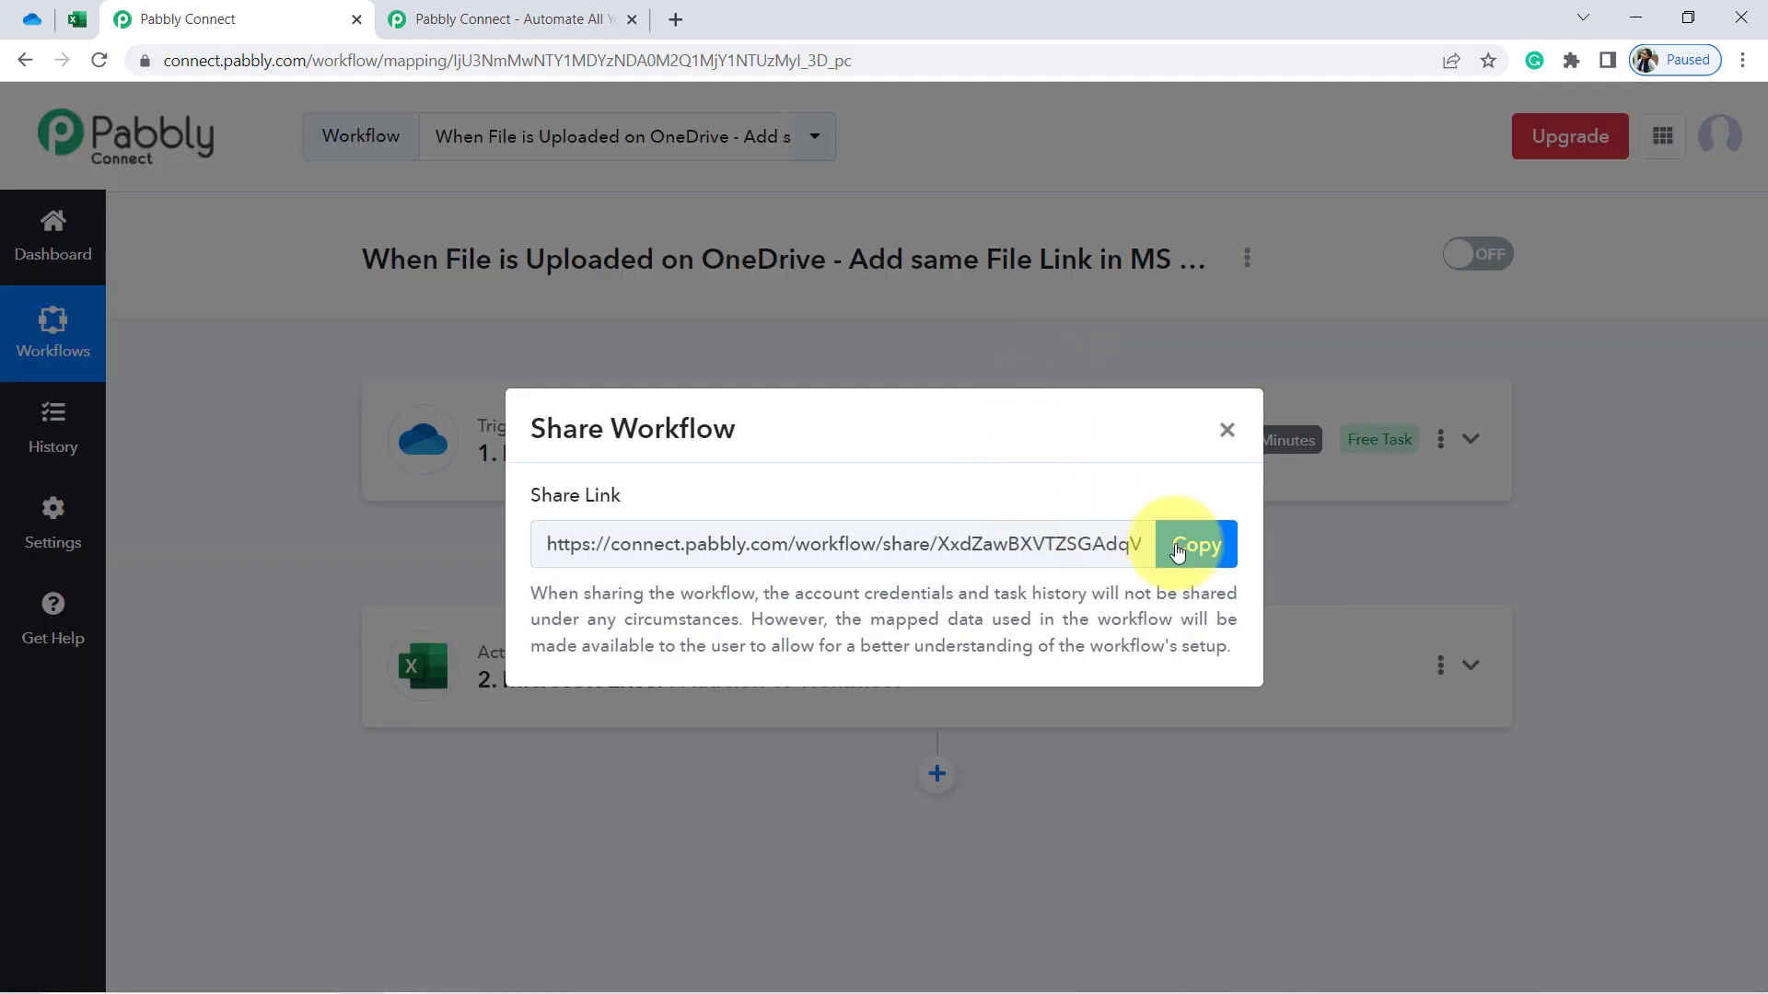
pyautogui.click(1185, 544)
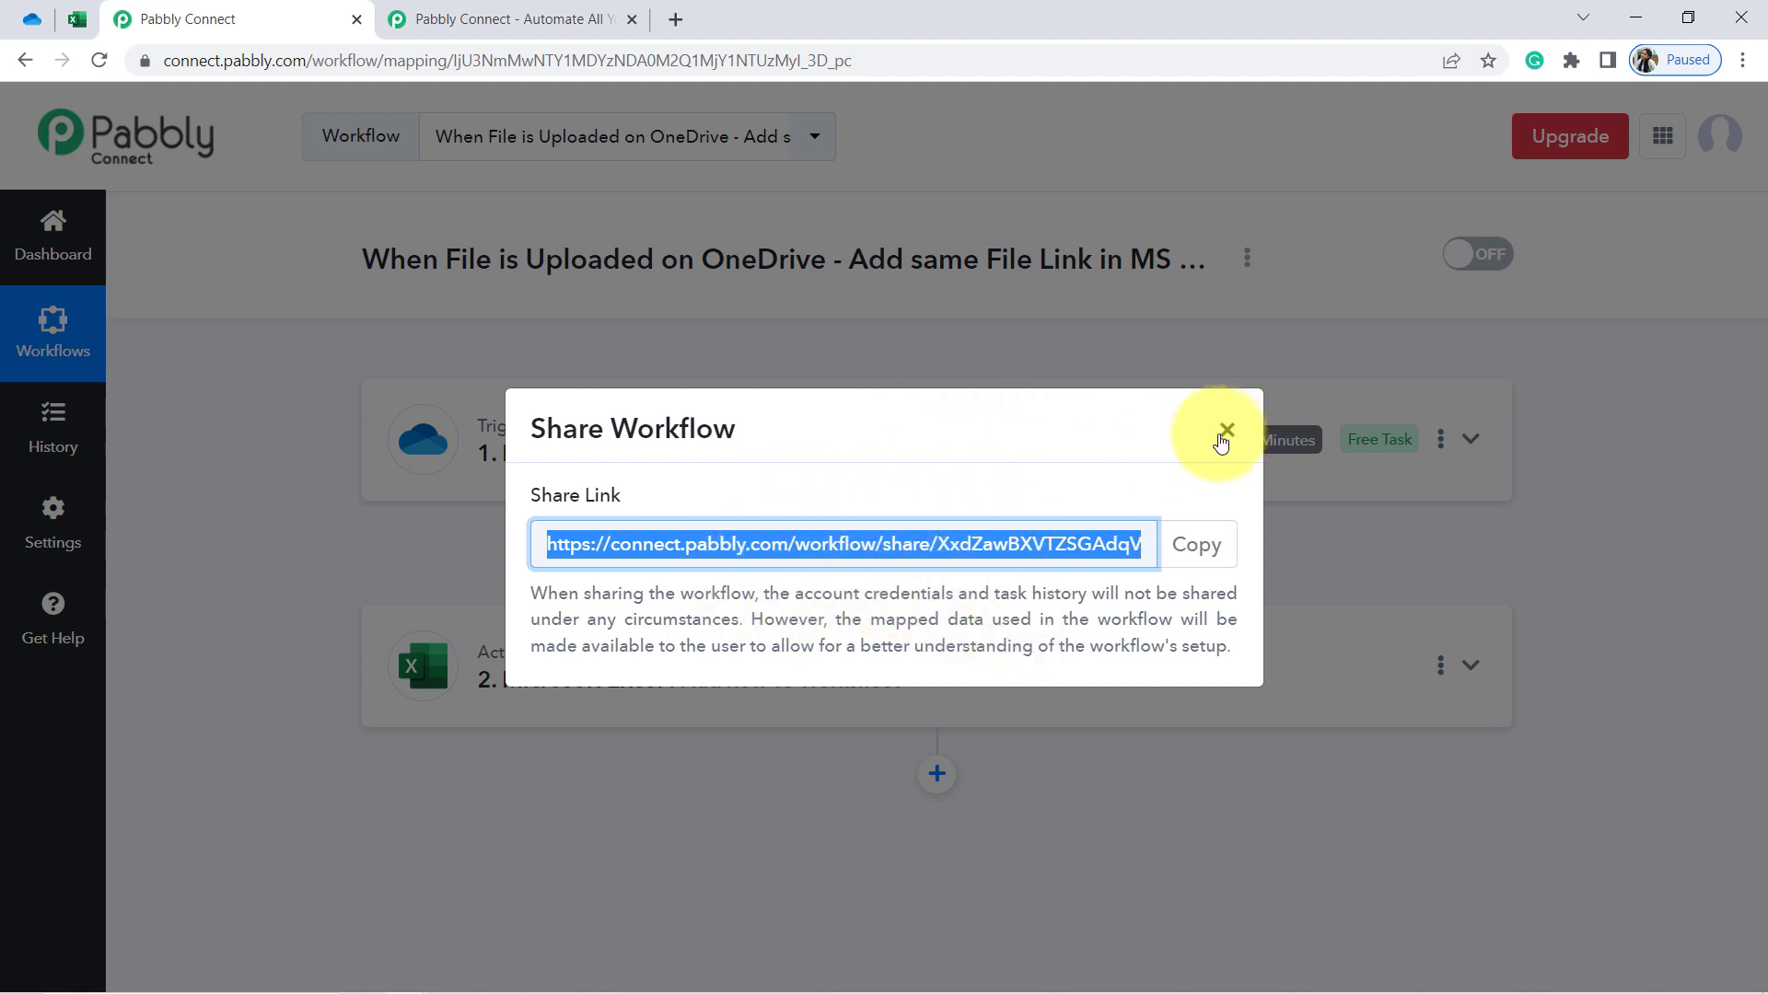
pyautogui.click(1225, 432)
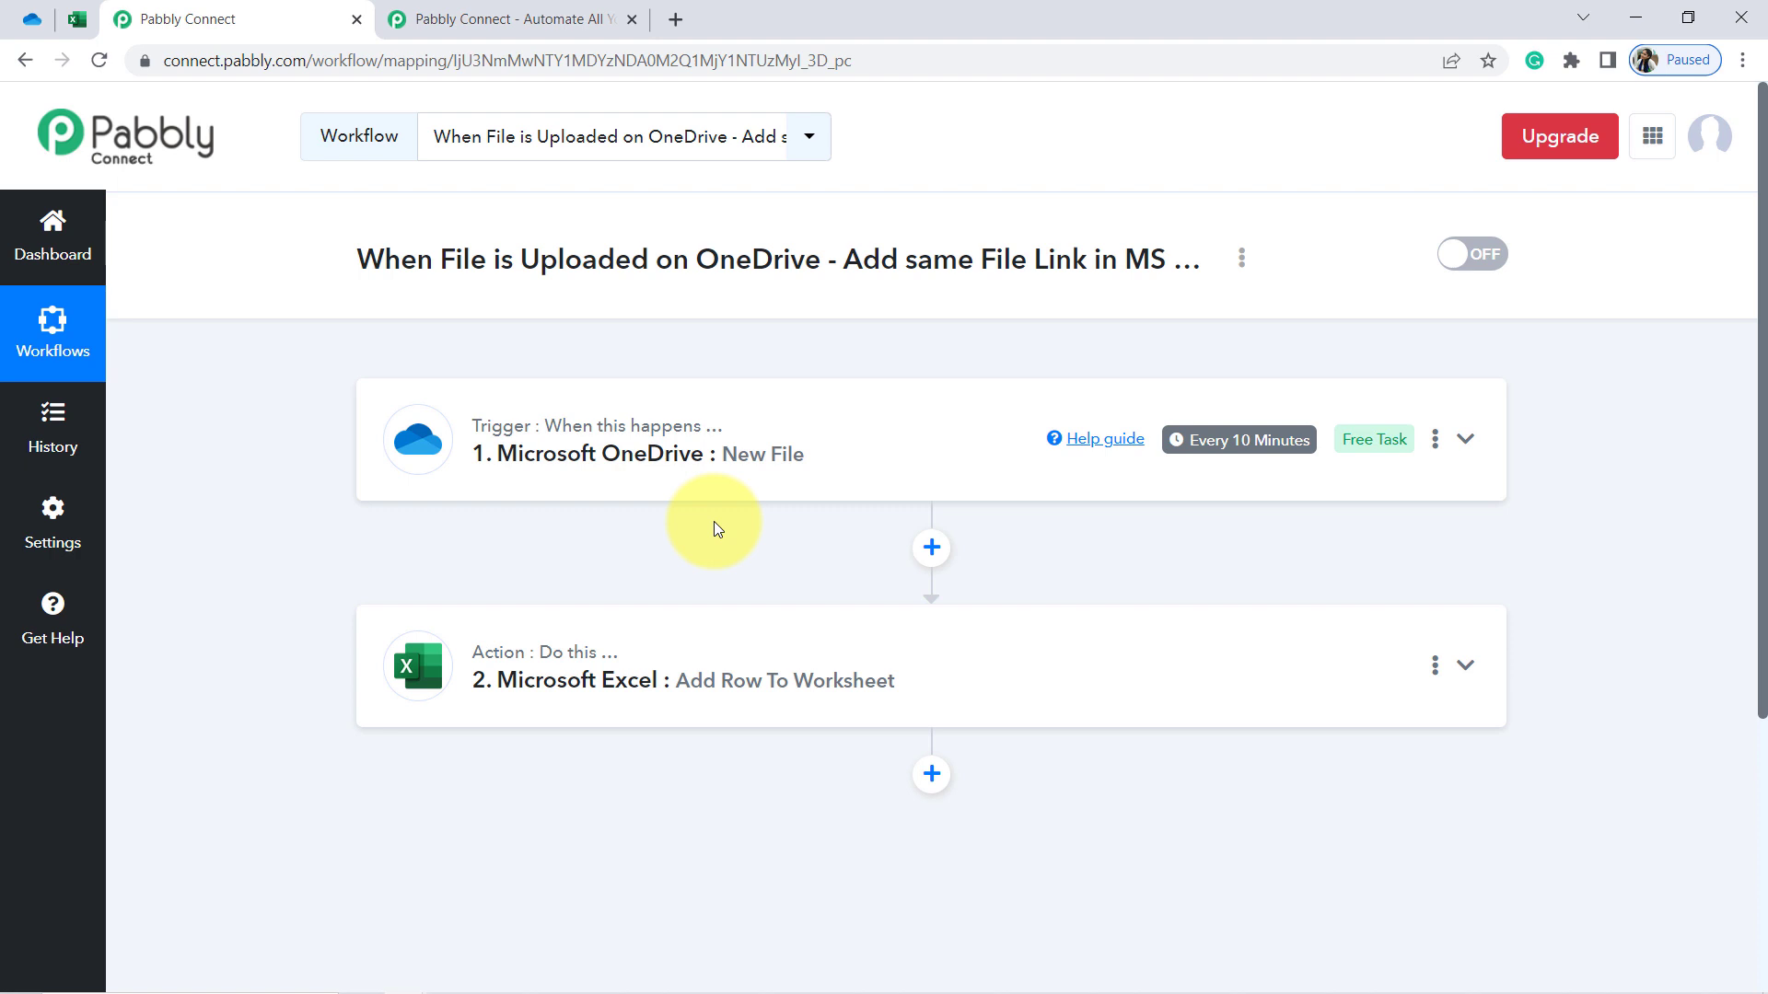